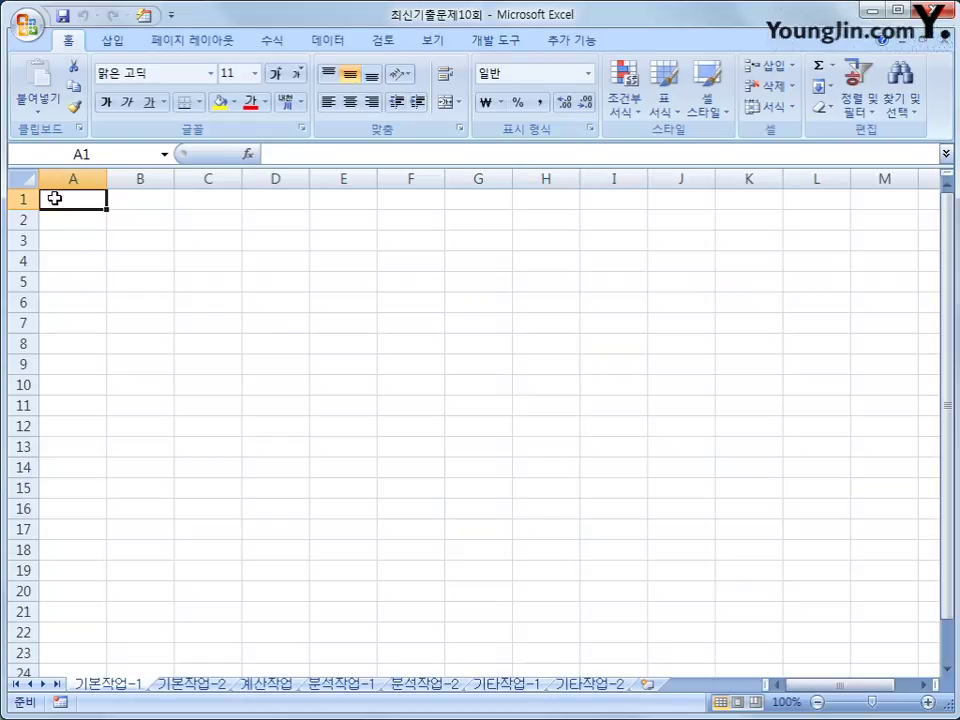
Start a Microsoft Query import at cell B3 of sheet 기본작업-1, using MS Access Database as the data source.
{"action": "left_click", "coordinate": [117, 242]}
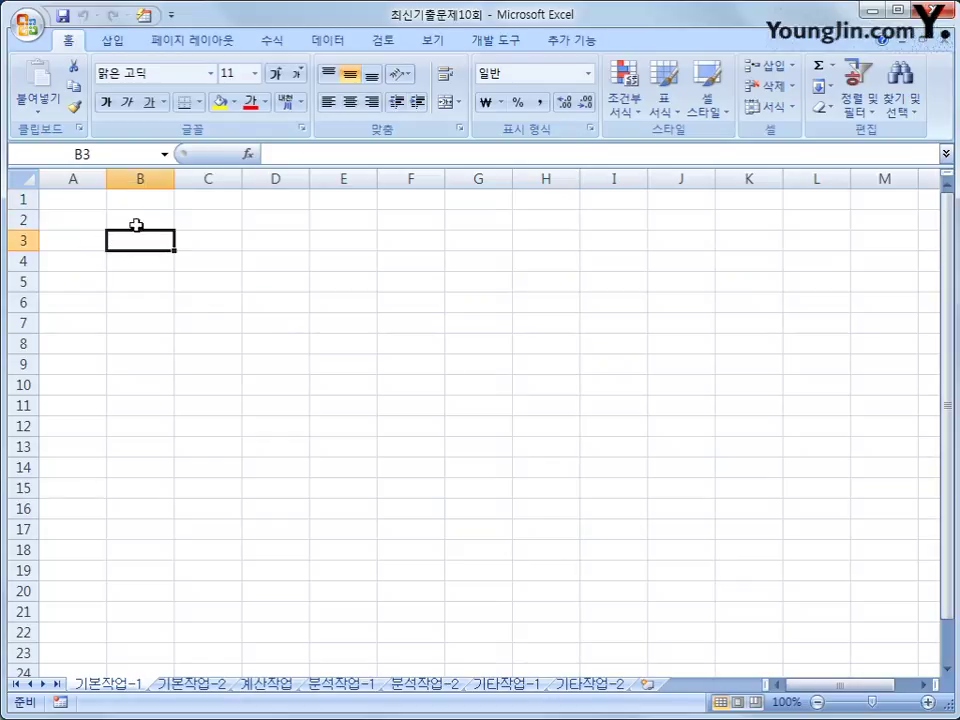
{"action": "left_click", "coordinate": [322, 41]}
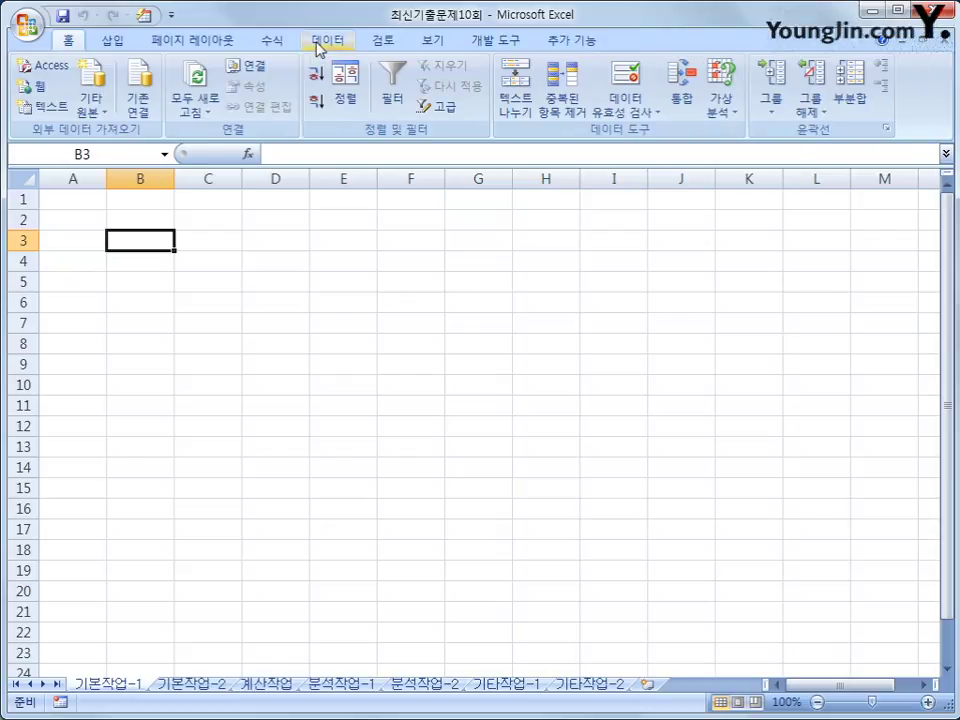
{"action": "left_click", "coordinate": [98, 115]}
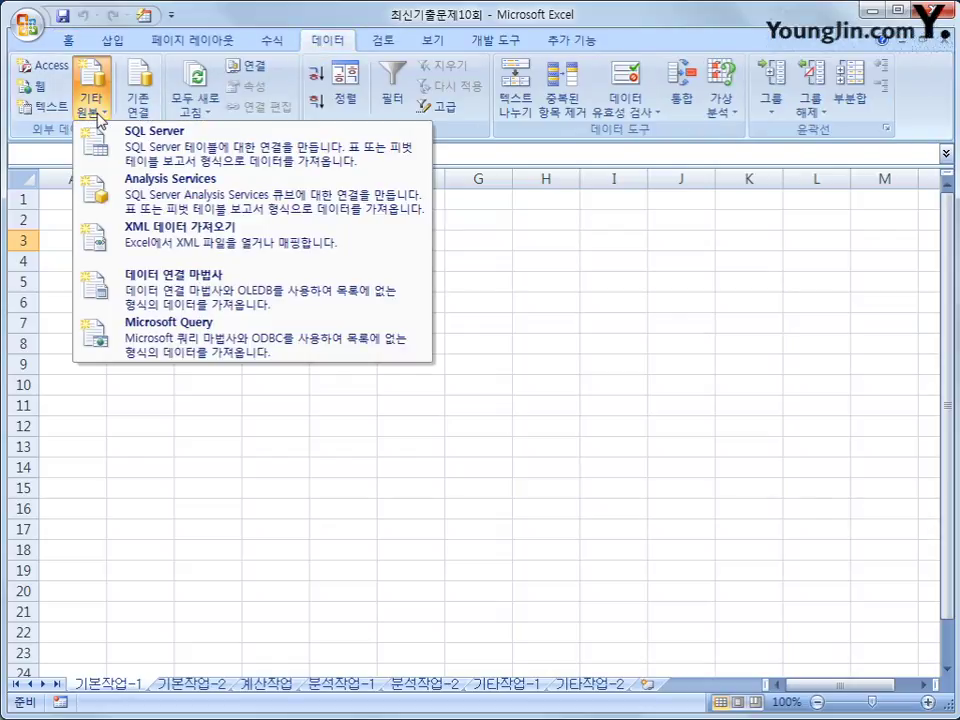
{"action": "left_click", "coordinate": [182, 353]}
{"action": "left_click", "coordinate": [356, 379]}
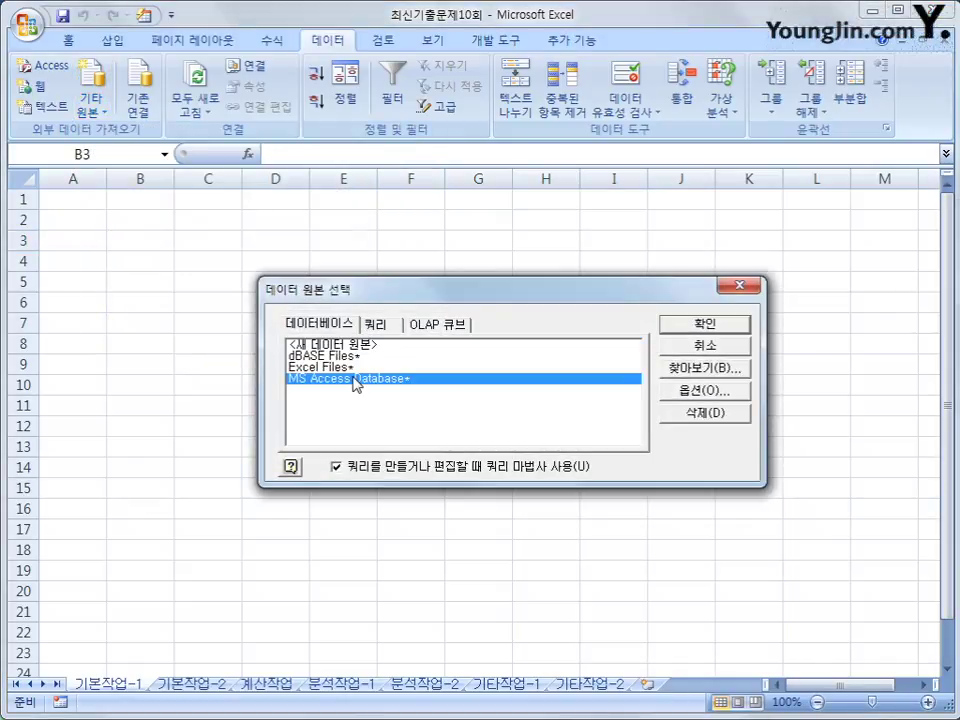
{"action": "left_click", "coordinate": [679, 327]}
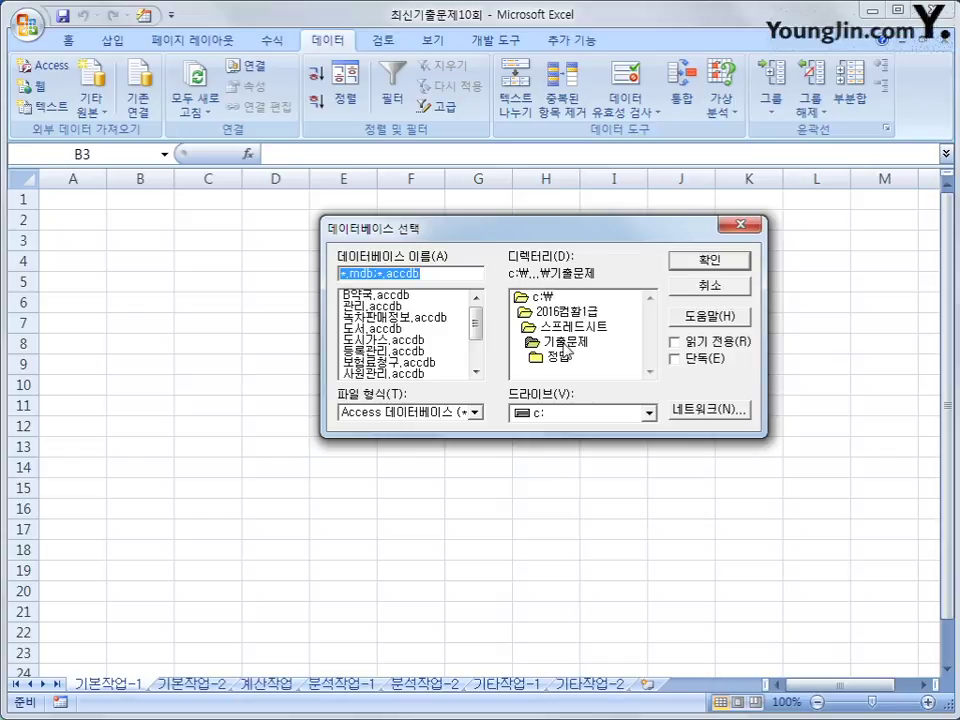
Choose 장난감렌탈.accdb from the 기출문제 folder as the query's database.
{"action": "left_click_drag", "start_coordinate": [476, 332], "coordinate": [475, 350]}
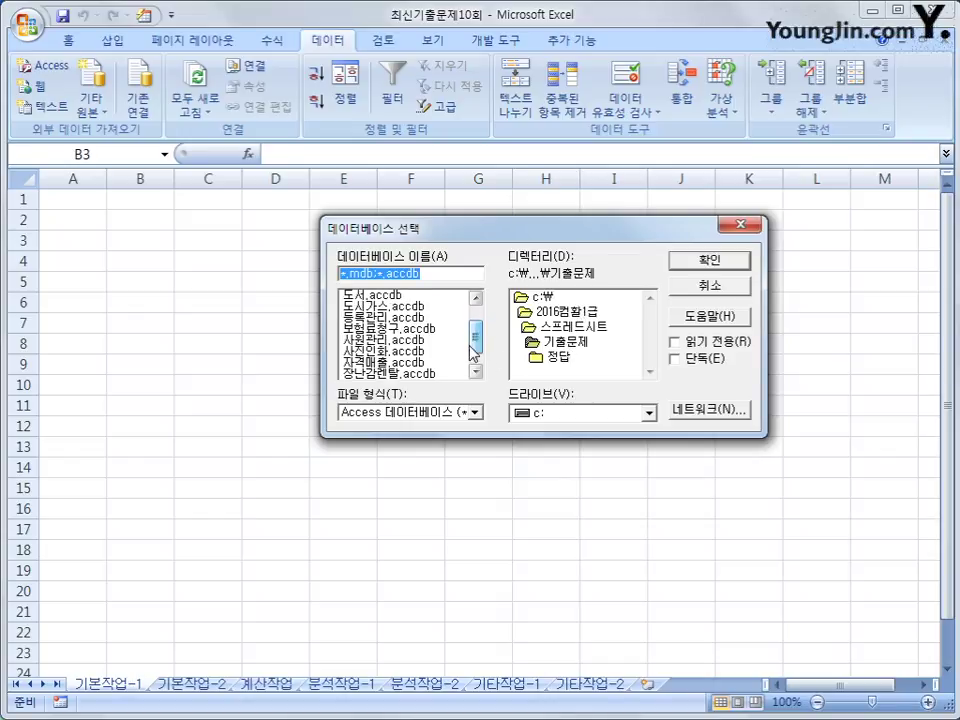
{"action": "left_click", "coordinate": [427, 373]}
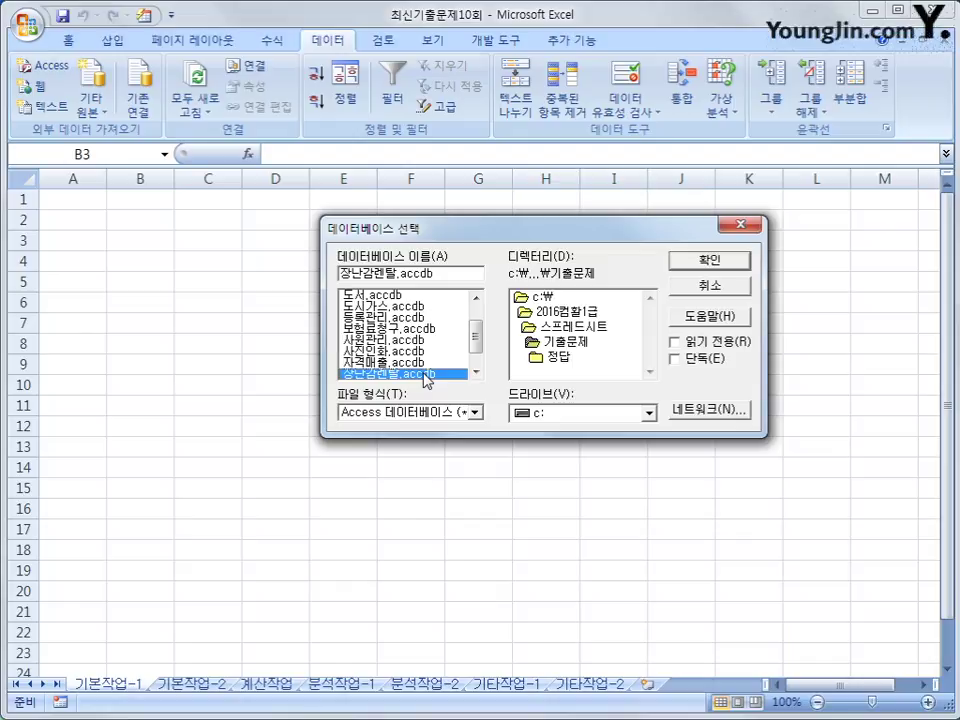
{"action": "left_click", "coordinate": [679, 260]}
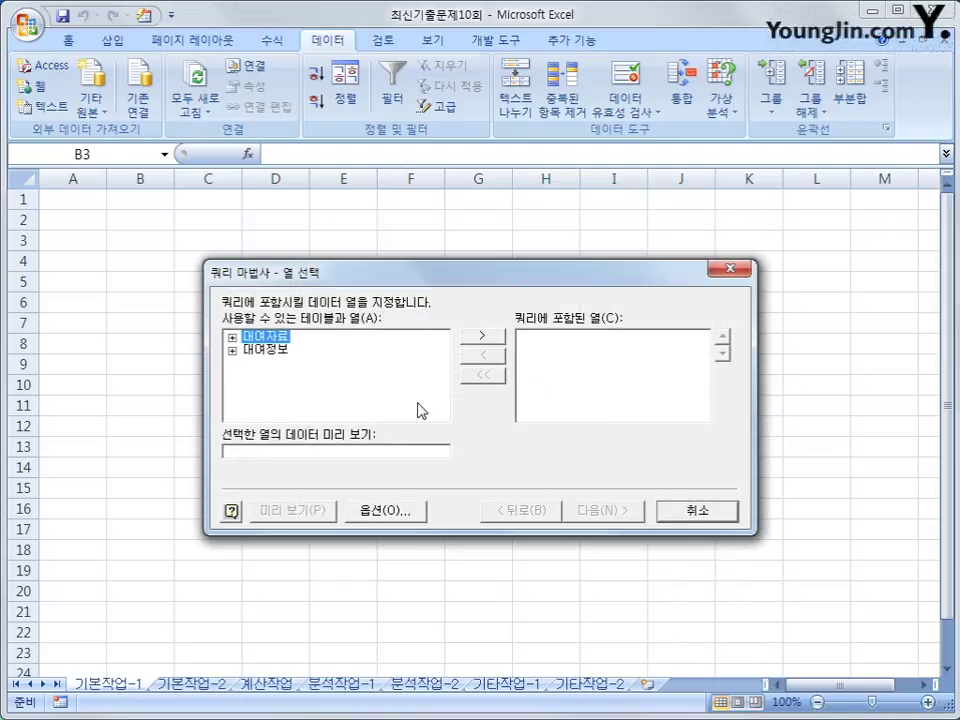
Include the 대여ID, 고객코드 and 고객명 columns of the 대여정보 table in the query.
{"action": "left_click", "coordinate": [268, 351]}
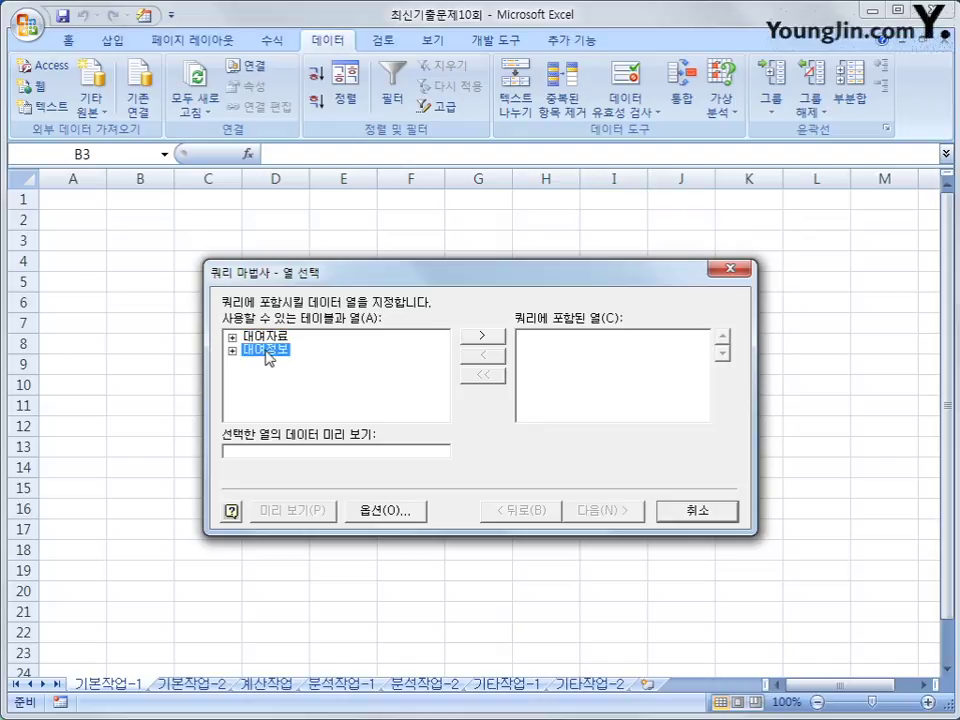
{"action": "double_click", "coordinate": [268, 352]}
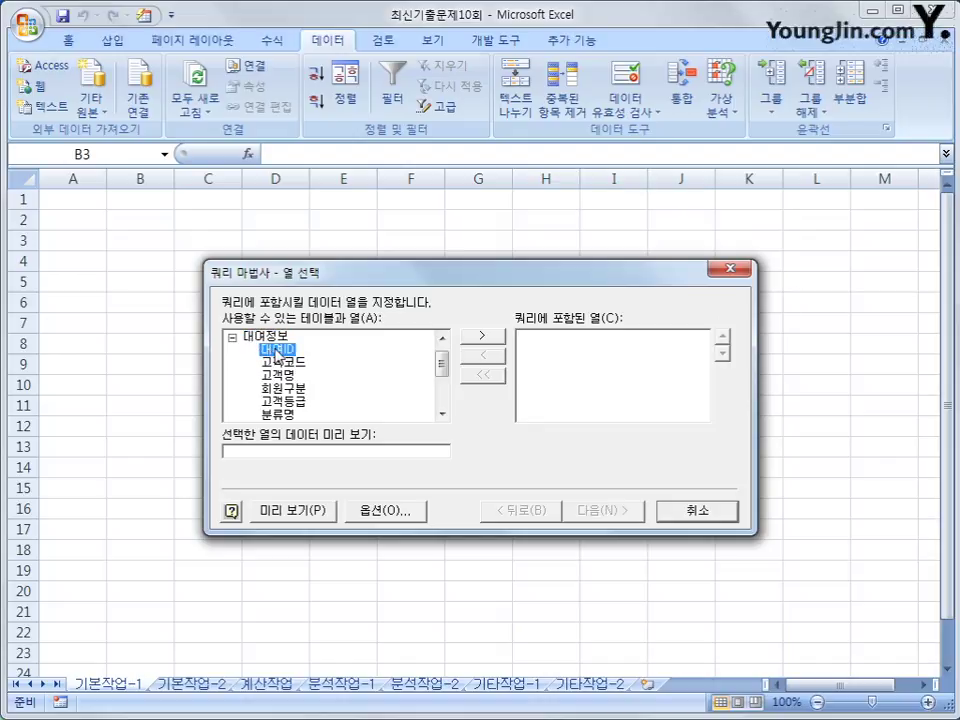
{"action": "double_click", "coordinate": [268, 351]}
{"action": "double_click", "coordinate": [278, 350]}
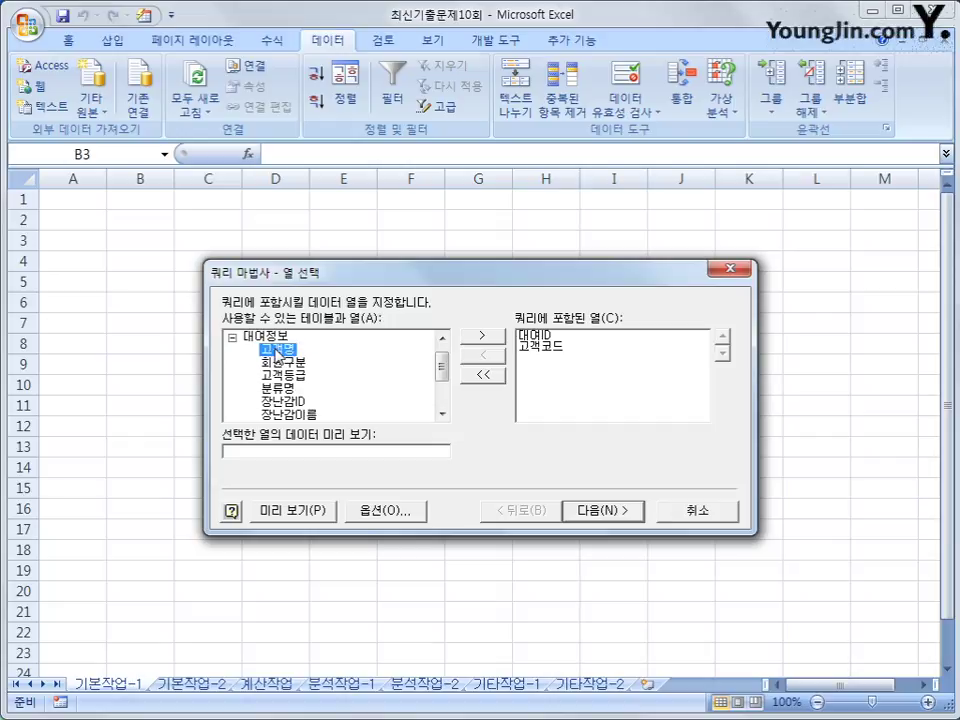
{"action": "double_click", "coordinate": [278, 350]}
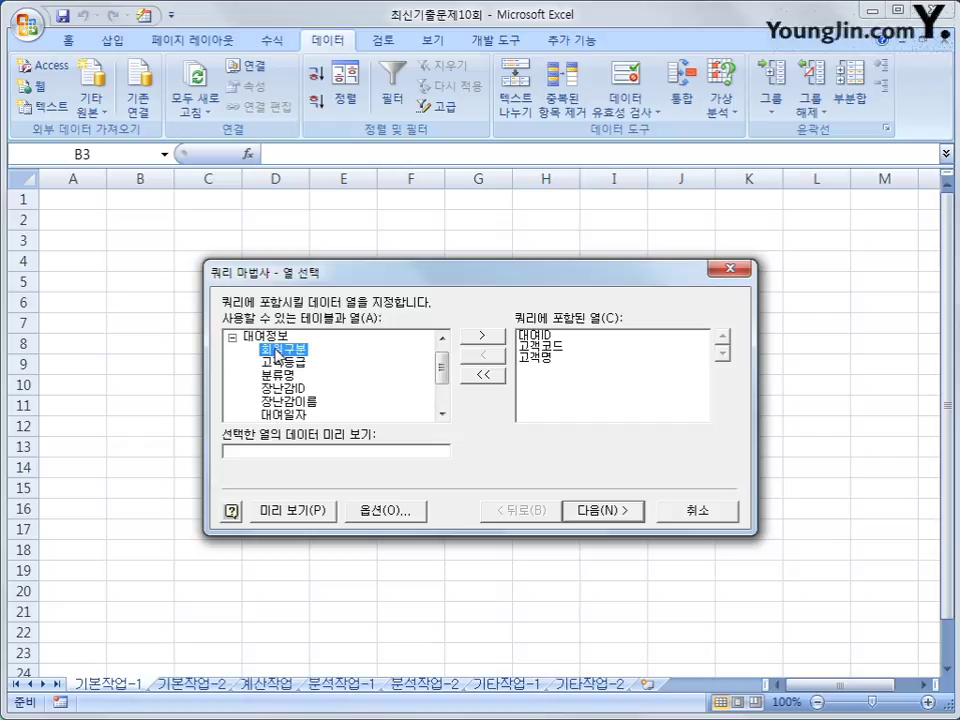
Add the 장난감ID, 장난감이름, 대여일자, 대여기간, 1회대여료 and 적립포인트 columns of 대여정보 to the query.
{"action": "double_click", "coordinate": [284, 388]}
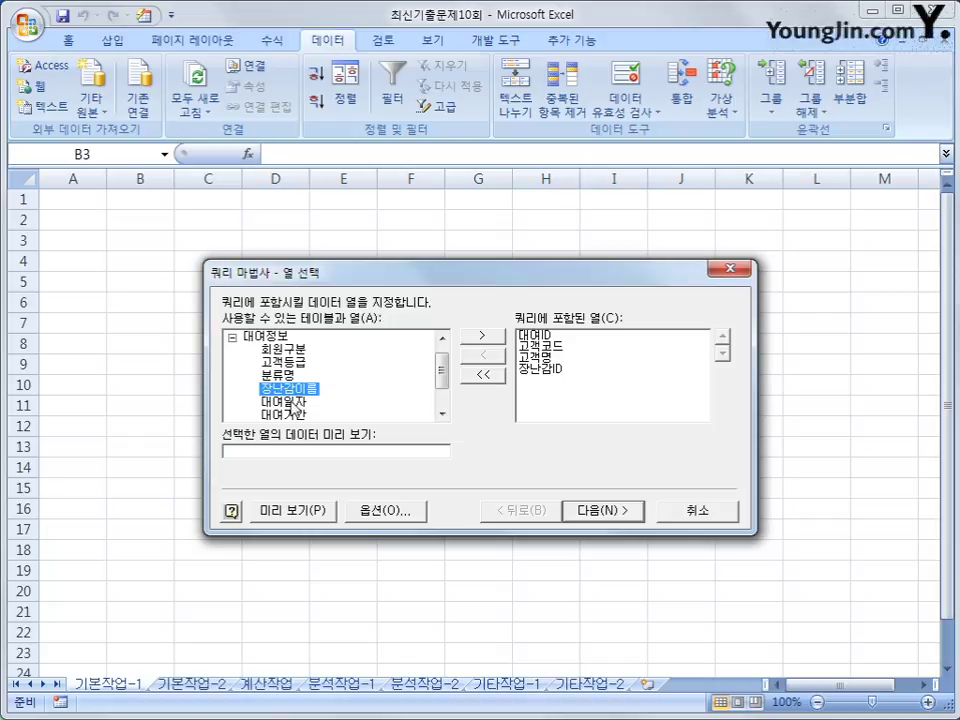
{"action": "double_click", "coordinate": [290, 390]}
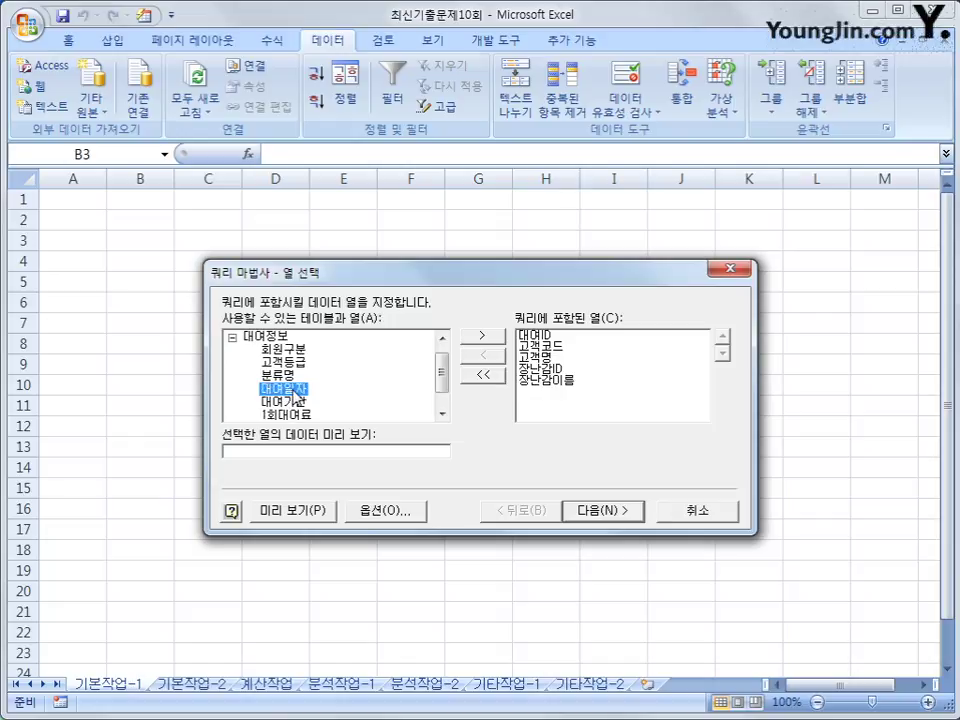
{"action": "double_click", "coordinate": [295, 390]}
{"action": "double_click", "coordinate": [295, 390]}
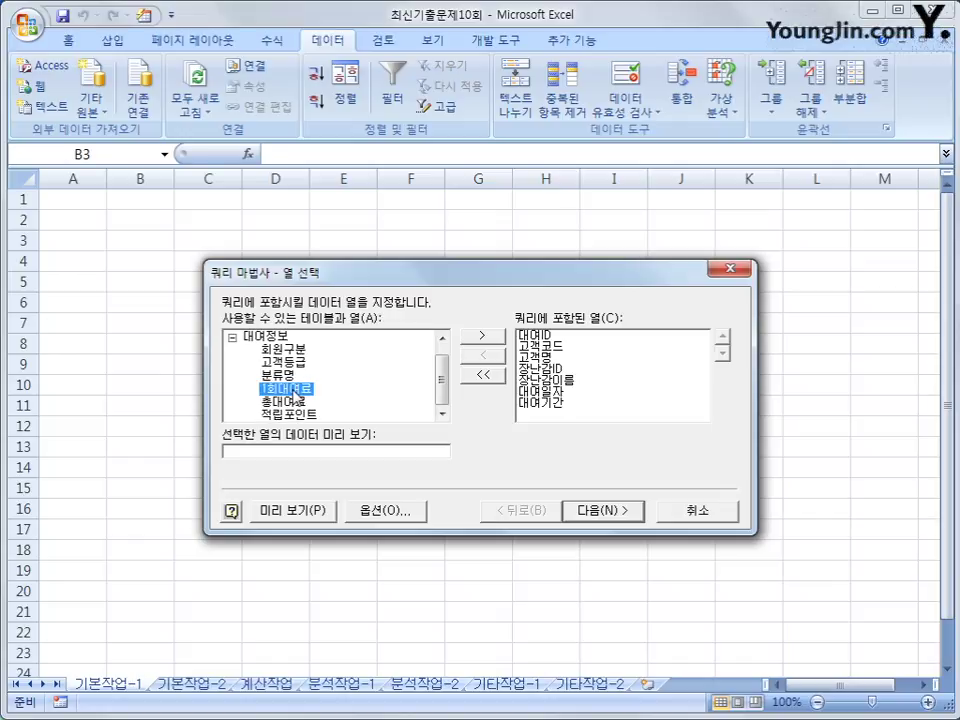
{"action": "double_click", "coordinate": [292, 390]}
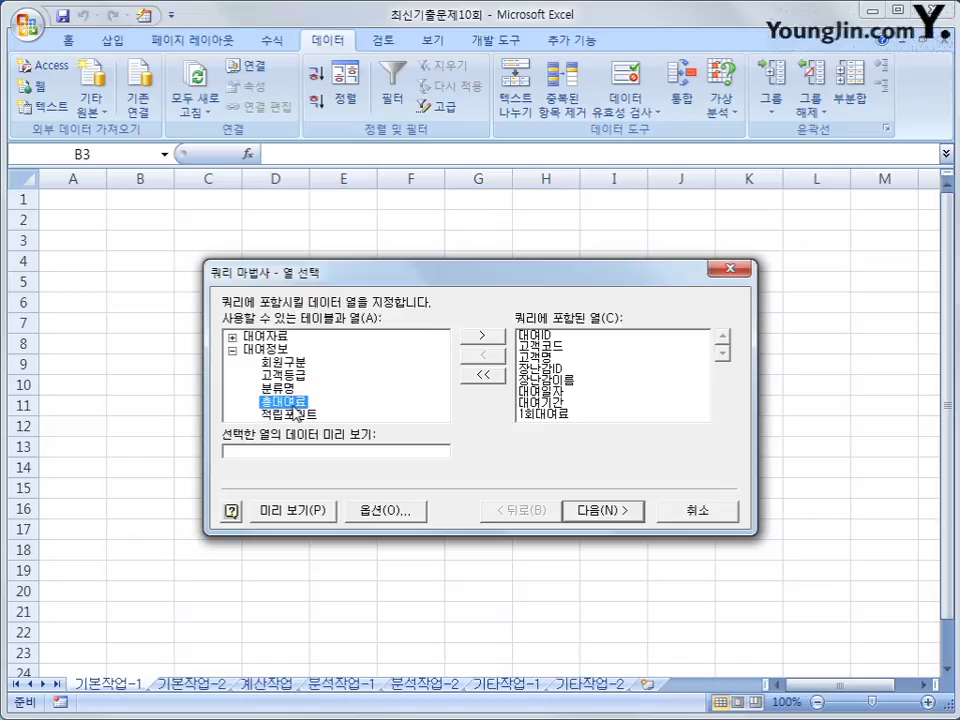
{"action": "double_click", "coordinate": [295, 413]}
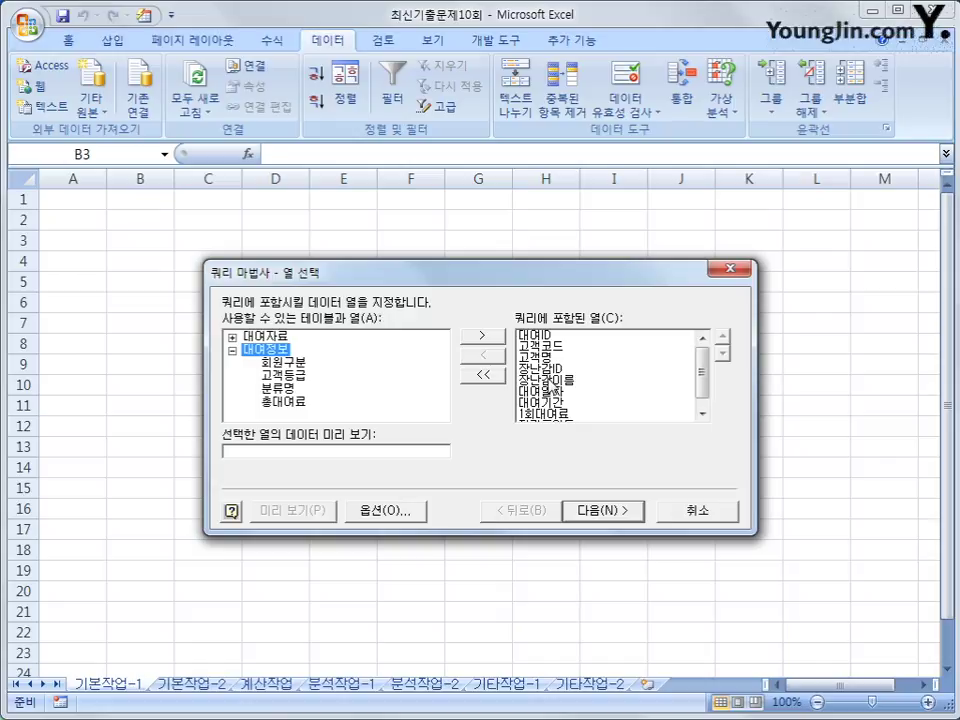
Check the included columns from 장난감이름 through 적립포인트 and accept the column selection.
{"action": "left_click", "coordinate": [548, 380]}
{"action": "left_click", "coordinate": [549, 391]}
{"action": "left_click", "coordinate": [548, 402]}
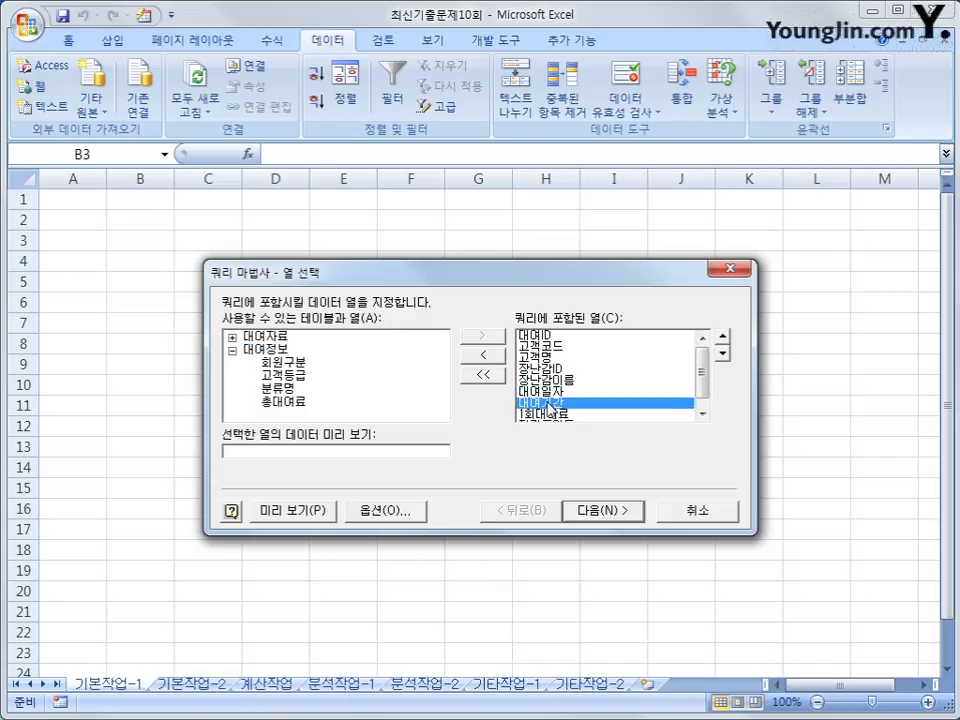
{"action": "left_click", "coordinate": [548, 414]}
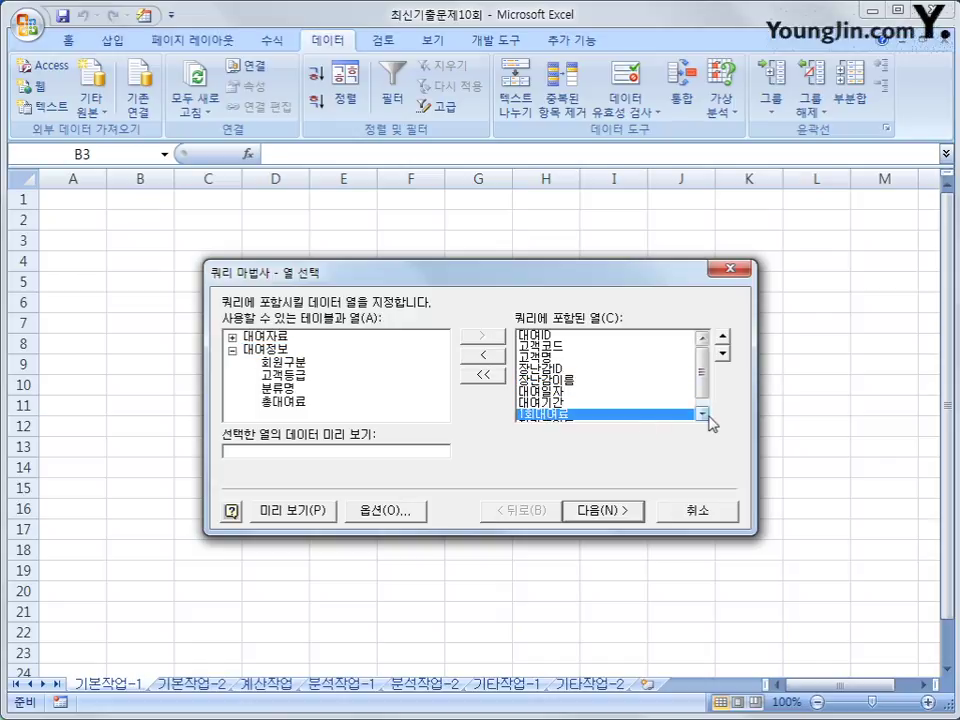
{"action": "left_click", "coordinate": [704, 414]}
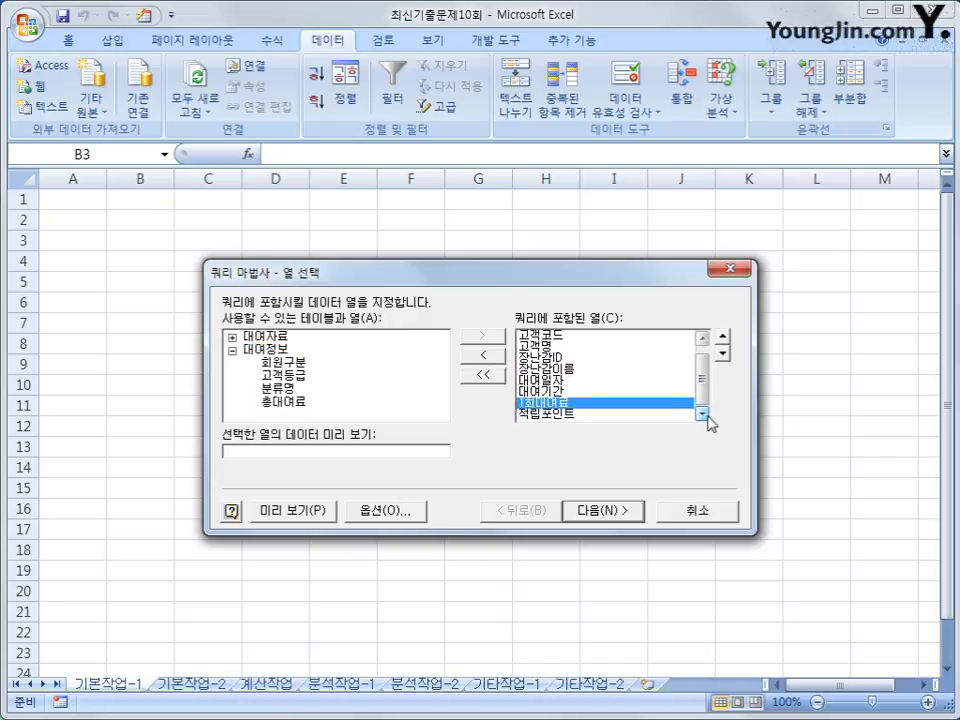
{"action": "left_click", "coordinate": [617, 414]}
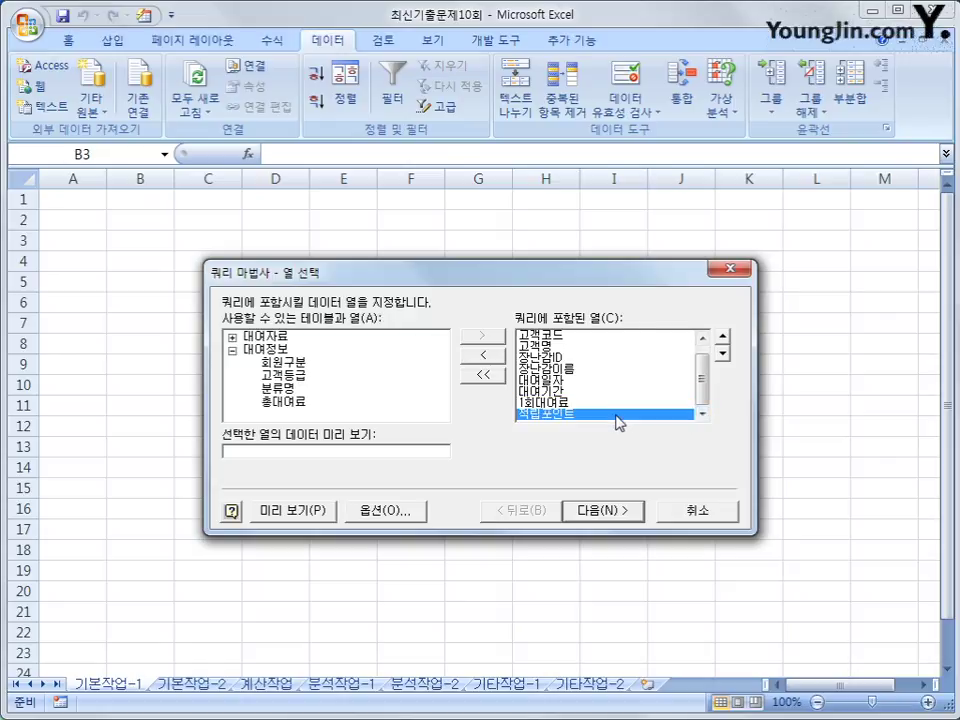
{"action": "left_click", "coordinate": [629, 518]}
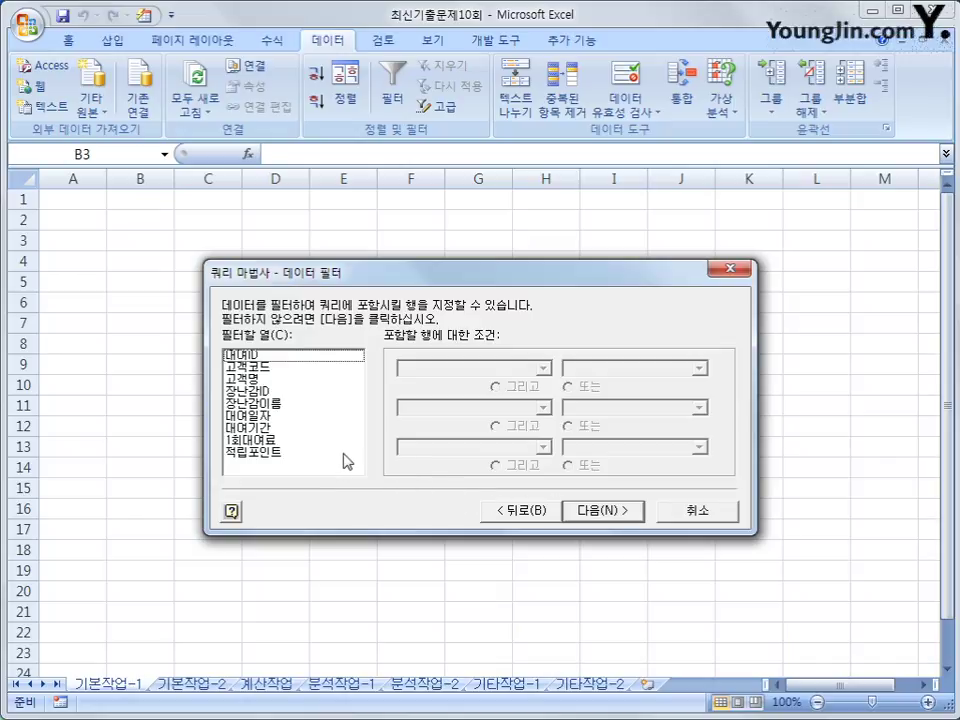
Filter the query rows to those whose 대여기간 is greater than or equal to 3.
{"action": "left_click", "coordinate": [281, 431]}
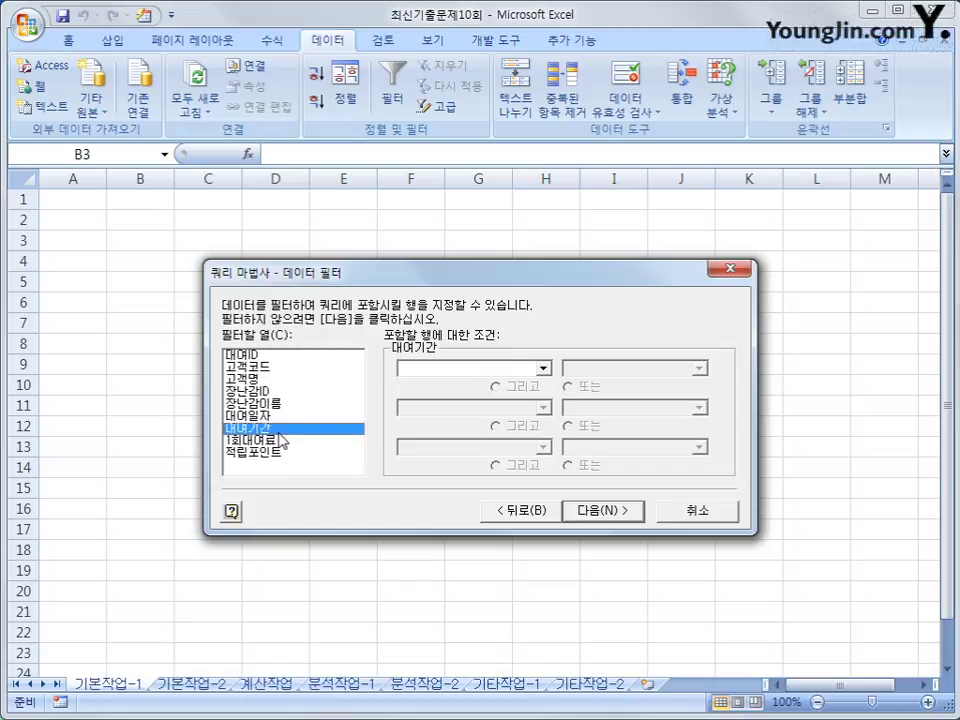
{"action": "left_click", "coordinate": [520, 369]}
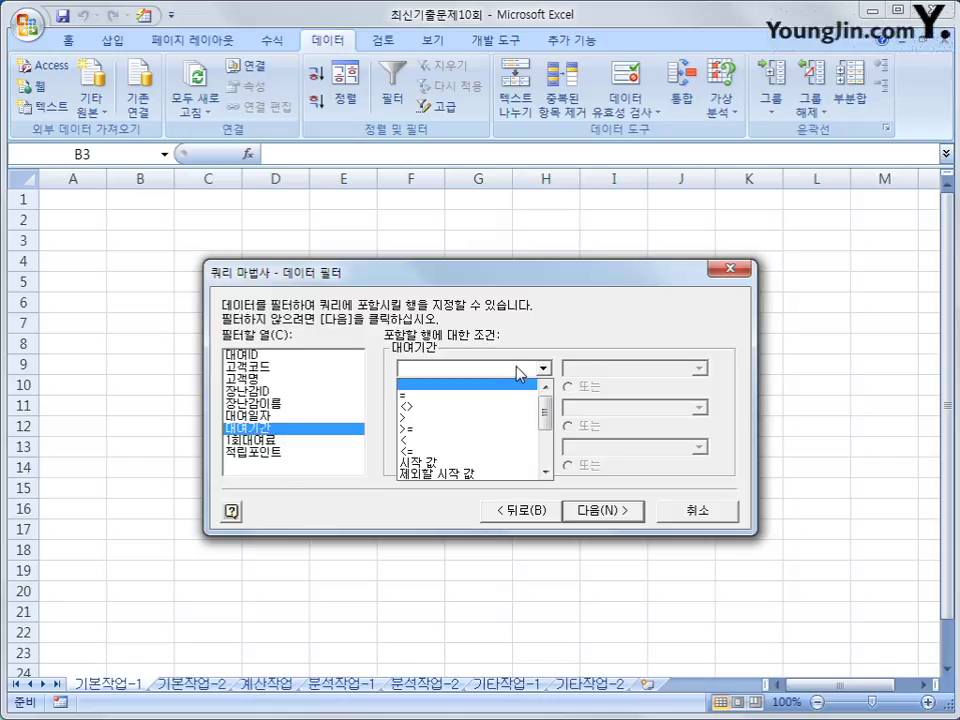
{"action": "left_click", "coordinate": [497, 429]}
{"action": "type", "text": "3"}
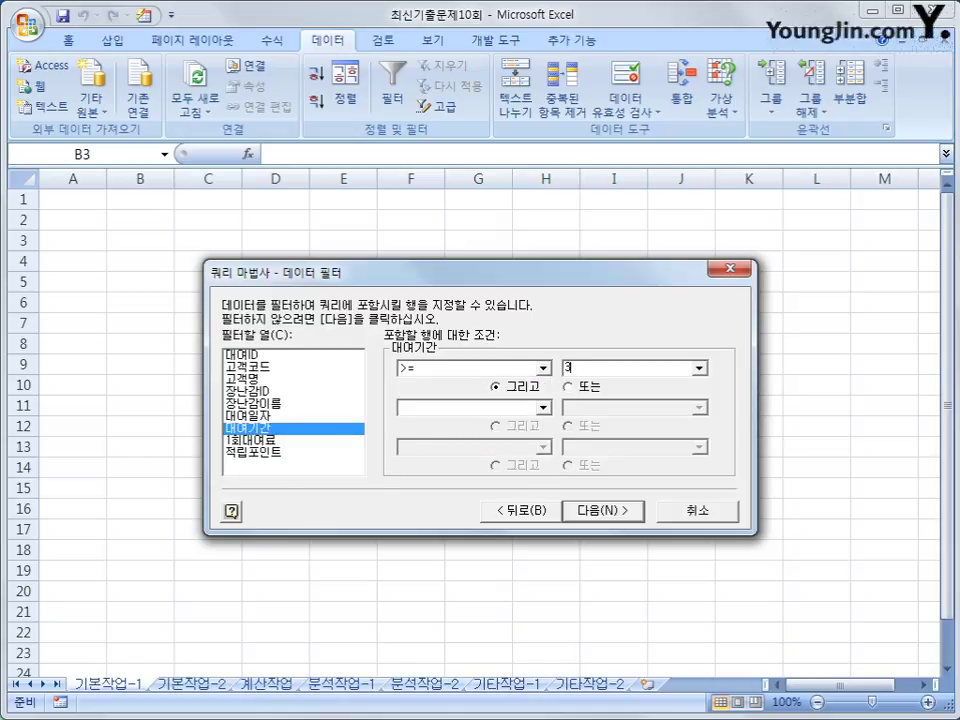
Add a filter condition requiring 1회대여료 to be at least 15000 and accept the query filters.
{"action": "left_click", "coordinate": [287, 442]}
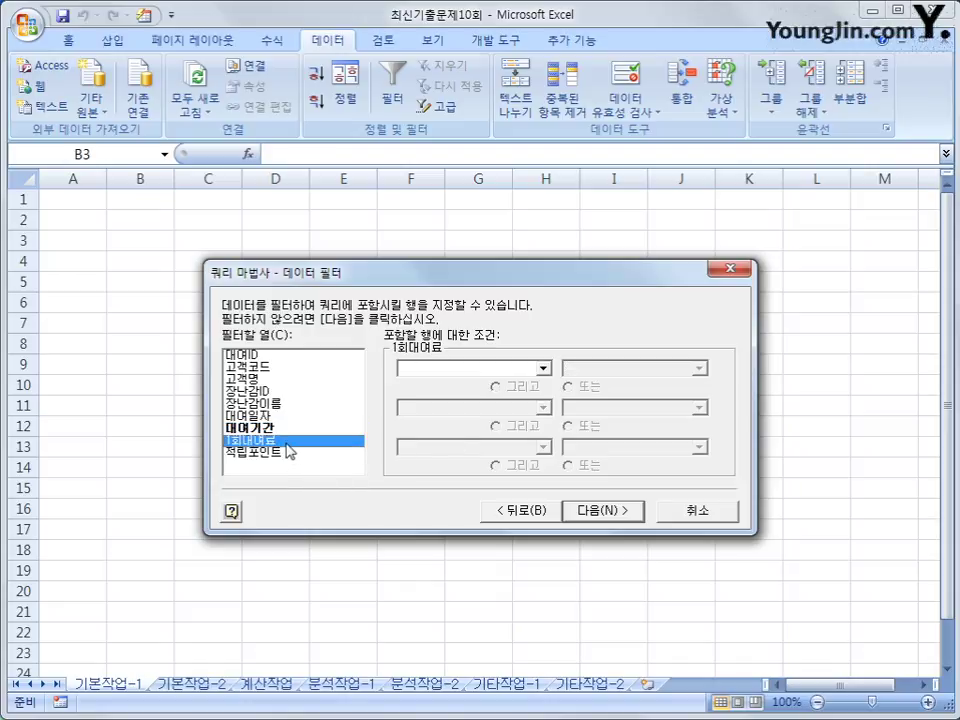
{"action": "left_click", "coordinate": [445, 368]}
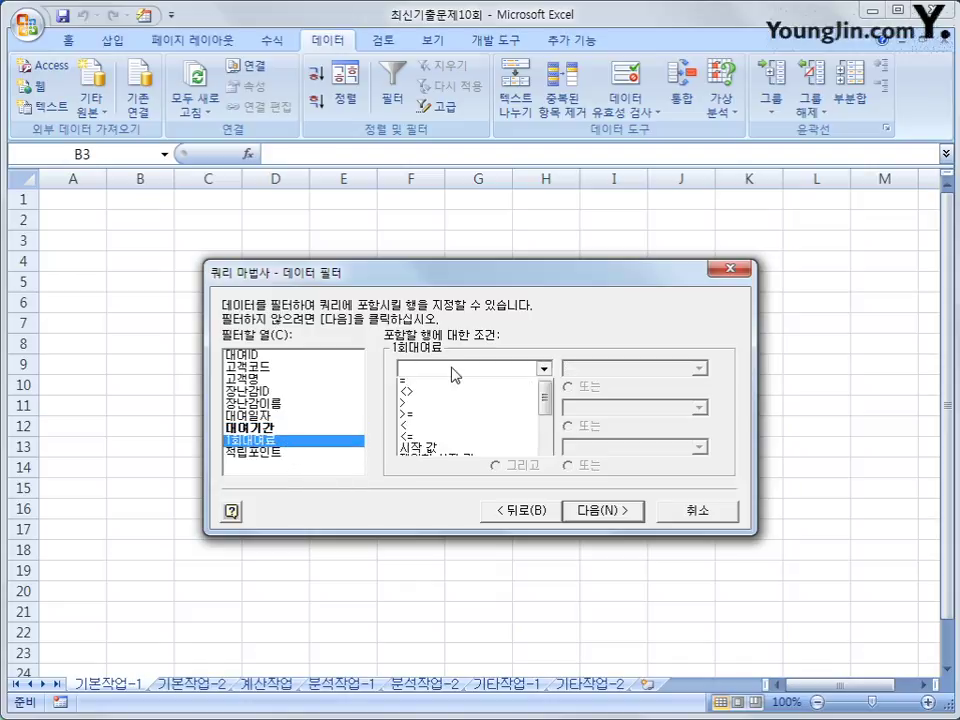
{"action": "left_click", "coordinate": [447, 430]}
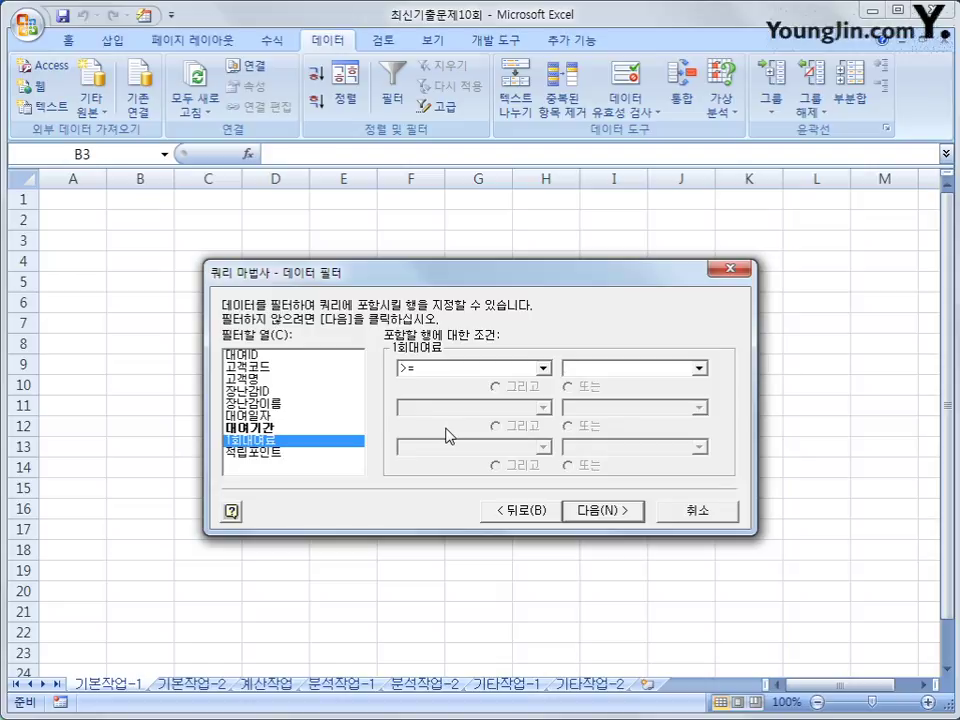
{"action": "type", "text": "15000"}
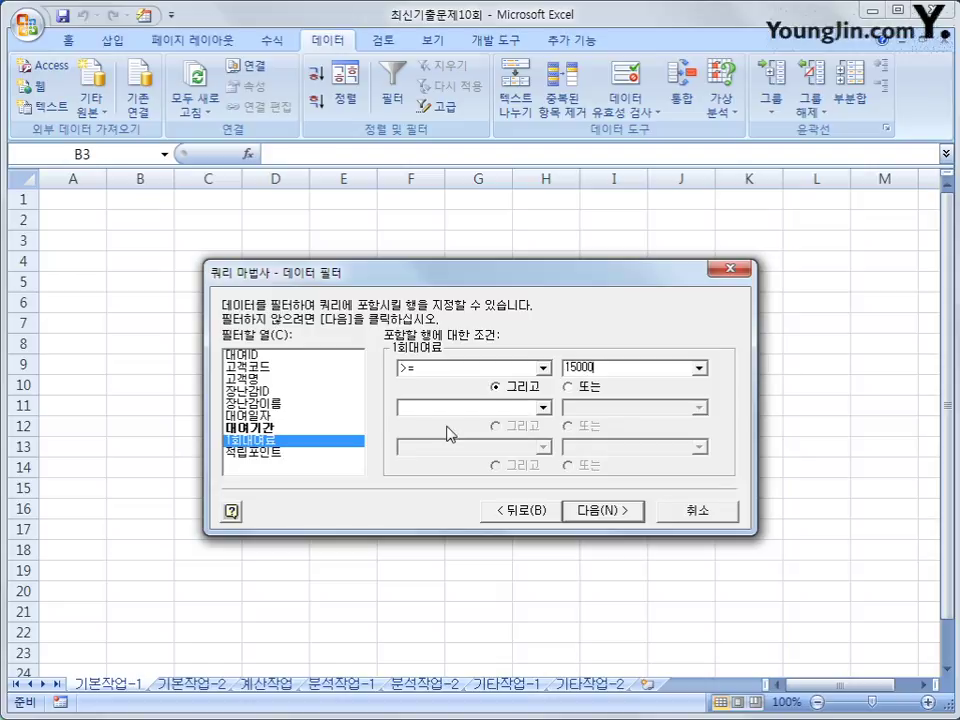
{"action": "left_click", "coordinate": [602, 512]}
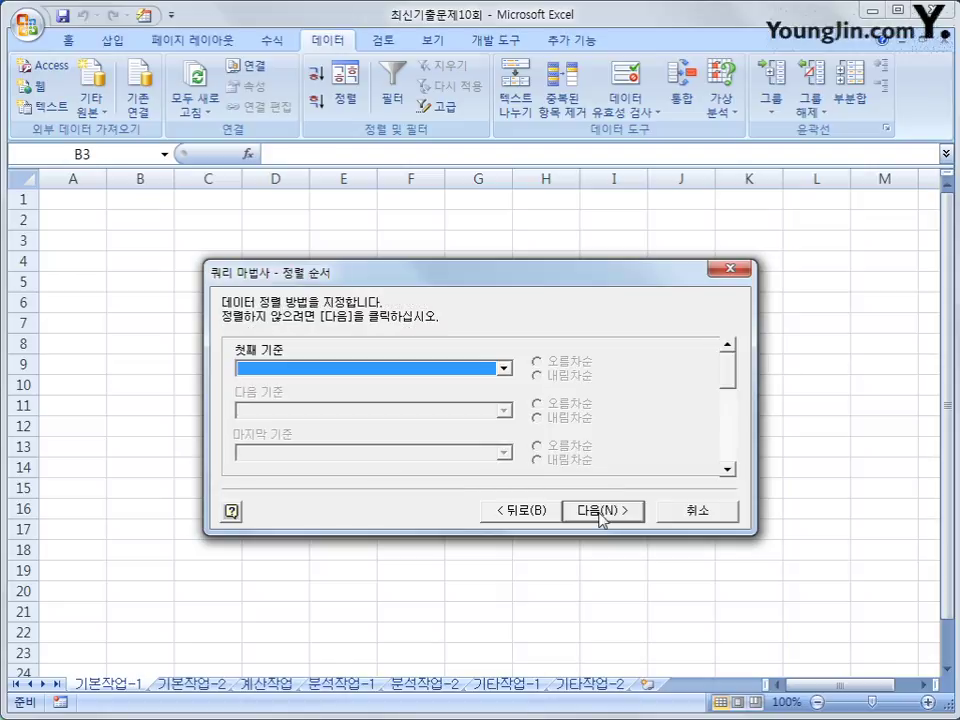
Sort the query by 대여일자 in descending order and secondly by 고객명 in ascending order, and accept the sort order.
{"action": "left_click", "coordinate": [444, 371]}
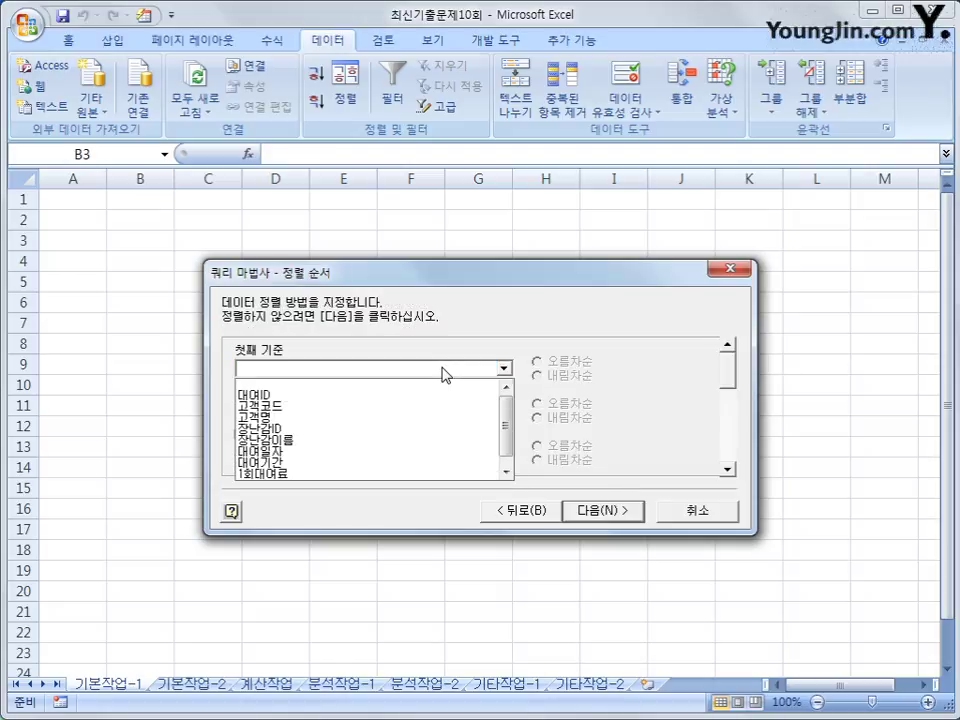
{"action": "left_click", "coordinate": [444, 451]}
{"action": "left_click", "coordinate": [566, 376]}
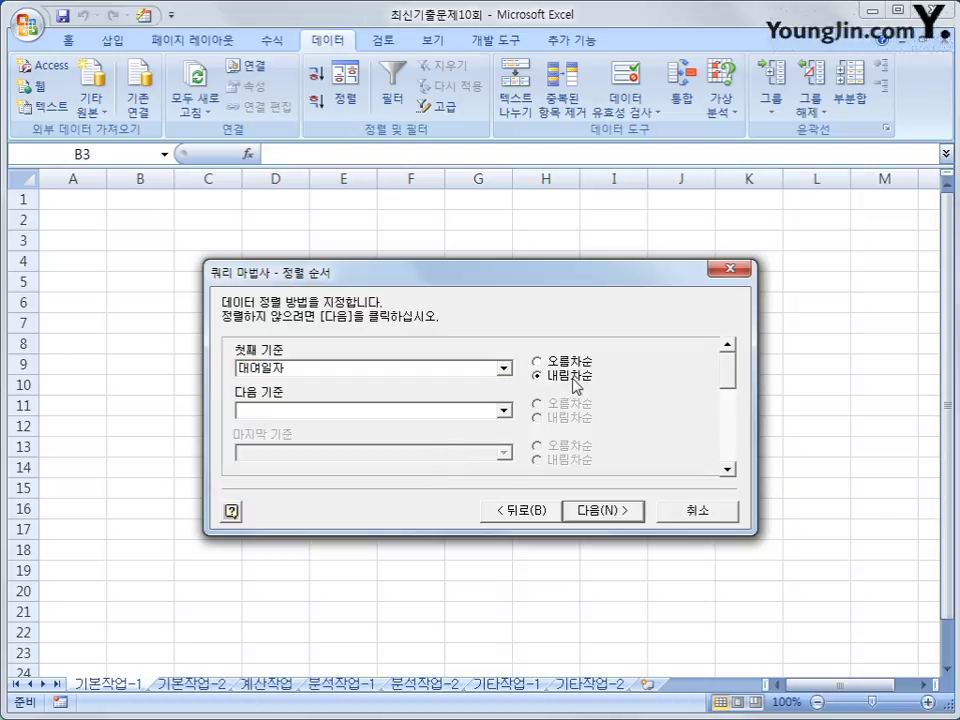
{"action": "left_click", "coordinate": [501, 410]}
{"action": "left_click", "coordinate": [488, 462]}
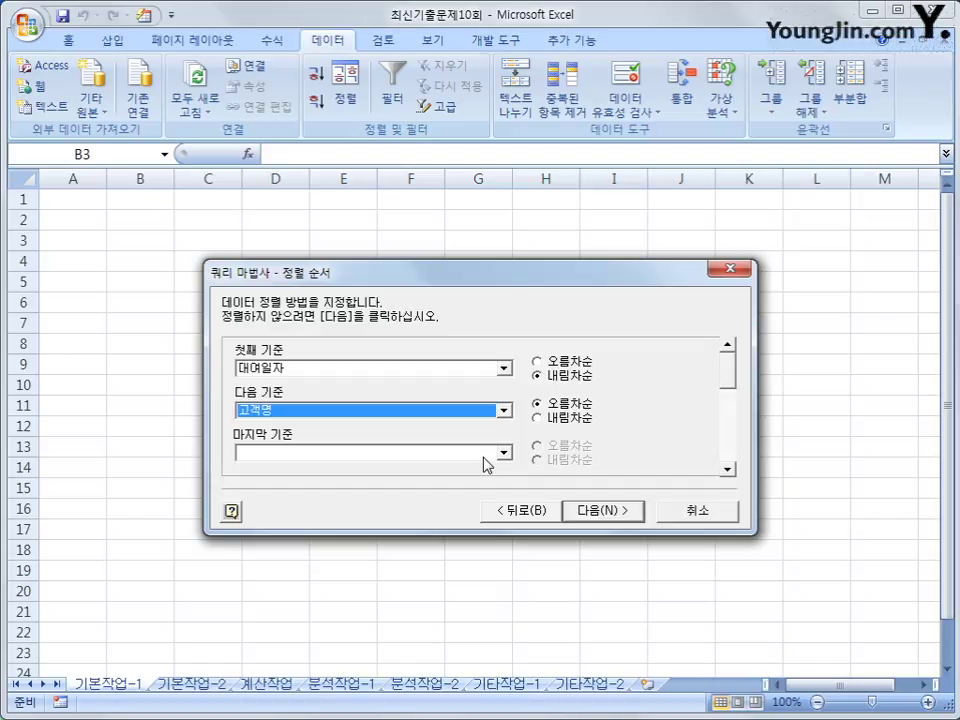
{"action": "left_click", "coordinate": [583, 410]}
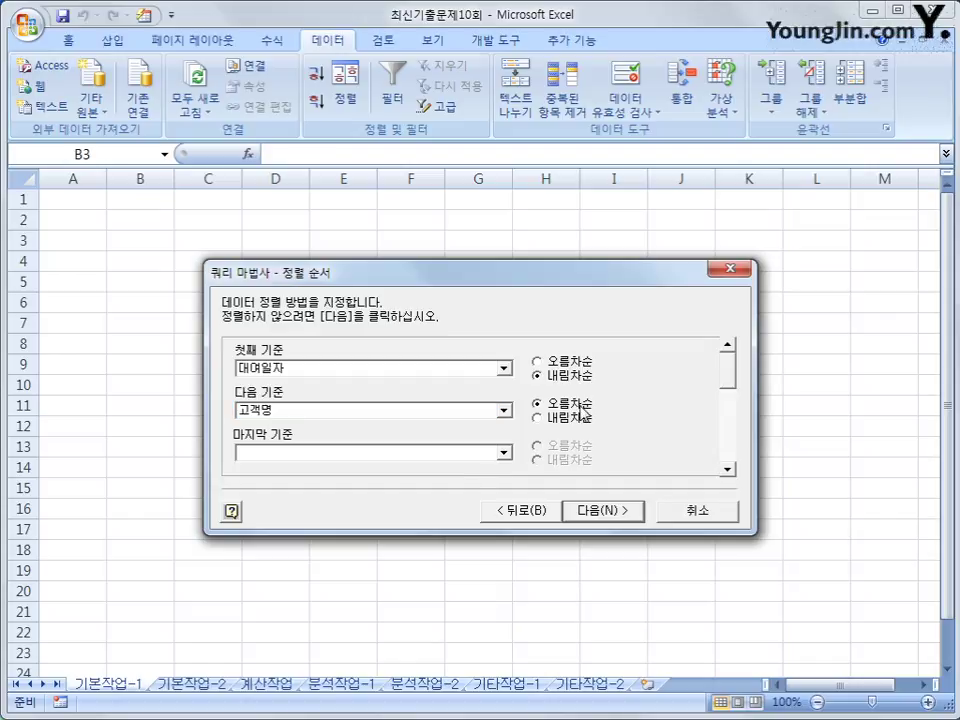
{"action": "left_click", "coordinate": [599, 518]}
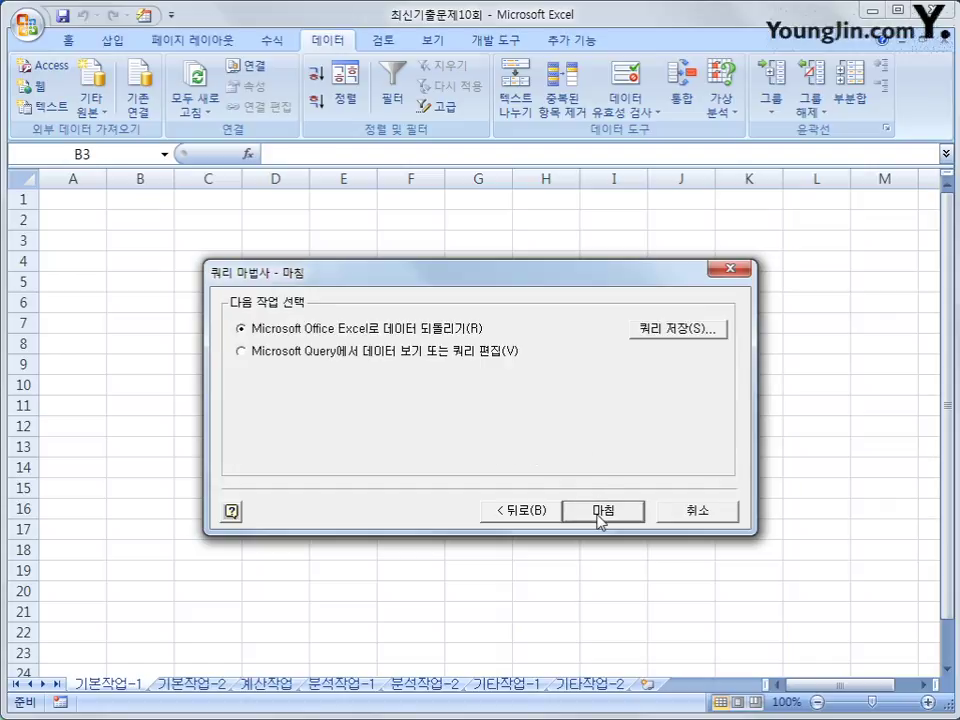
Finish the query by returning its data to Excel as a table placed at cell B3 of the existing worksheet.
{"action": "left_click", "coordinate": [601, 515]}
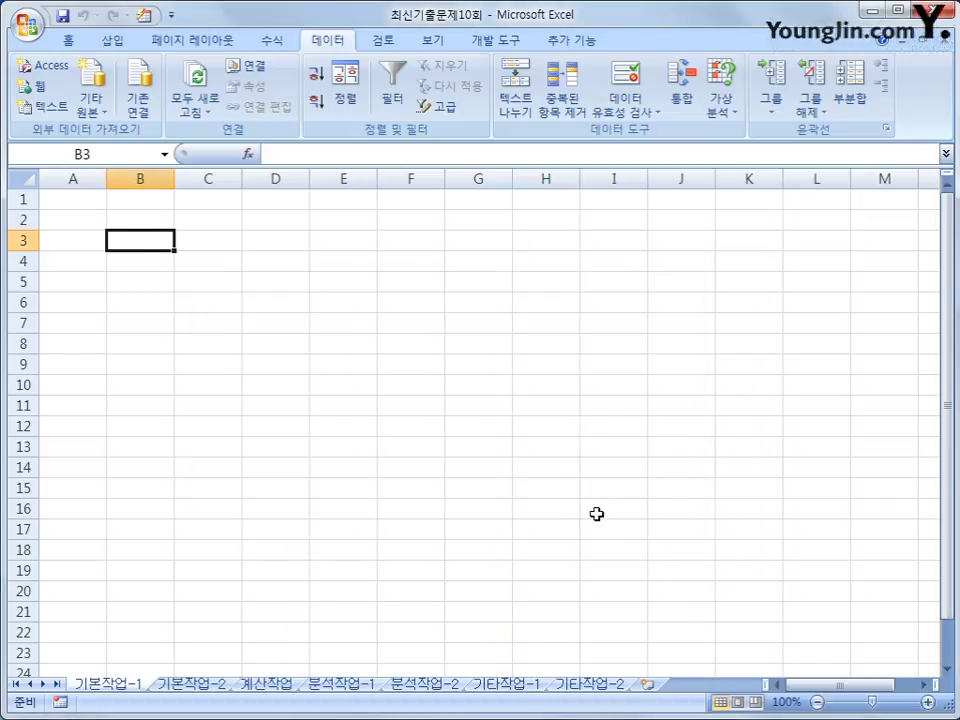
{"action": "left_click_drag", "start_coordinate": [528, 399], "coordinate": [496, 259]}
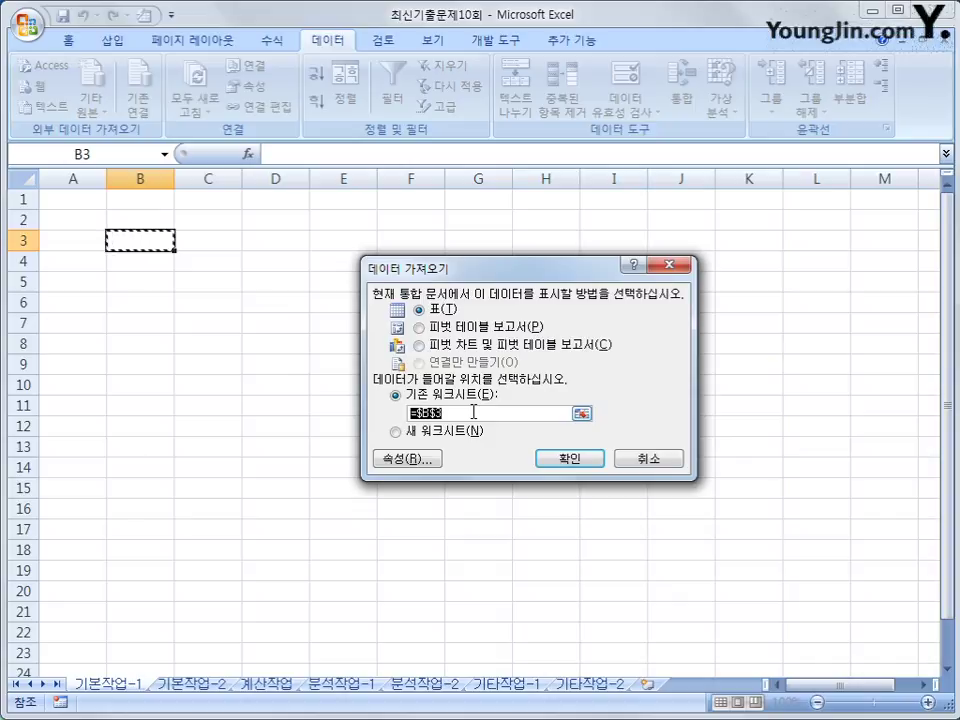
{"action": "left_click", "coordinate": [567, 460]}
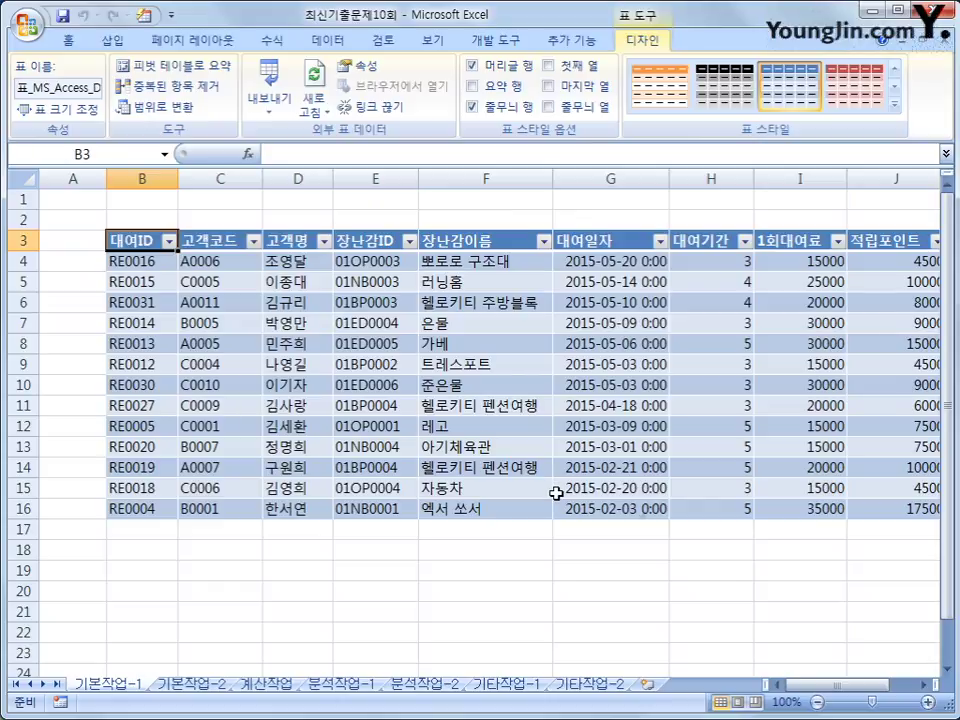
Check the imported 대여기간 and 1회대여료 values against the filters, and the 대여일자 and 고객명 columns against the sort order.
{"action": "left_click_drag", "start_coordinate": [703, 266], "coordinate": [681, 509]}
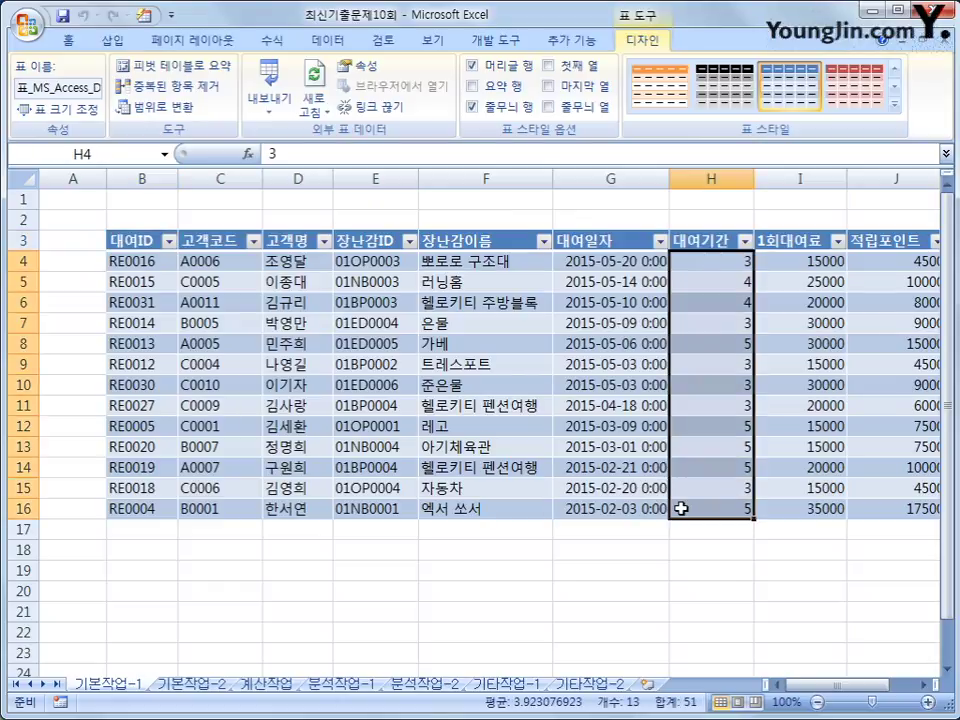
{"action": "left_click_drag", "start_coordinate": [808, 264], "coordinate": [786, 514]}
{"action": "left_click", "coordinate": [615, 259]}
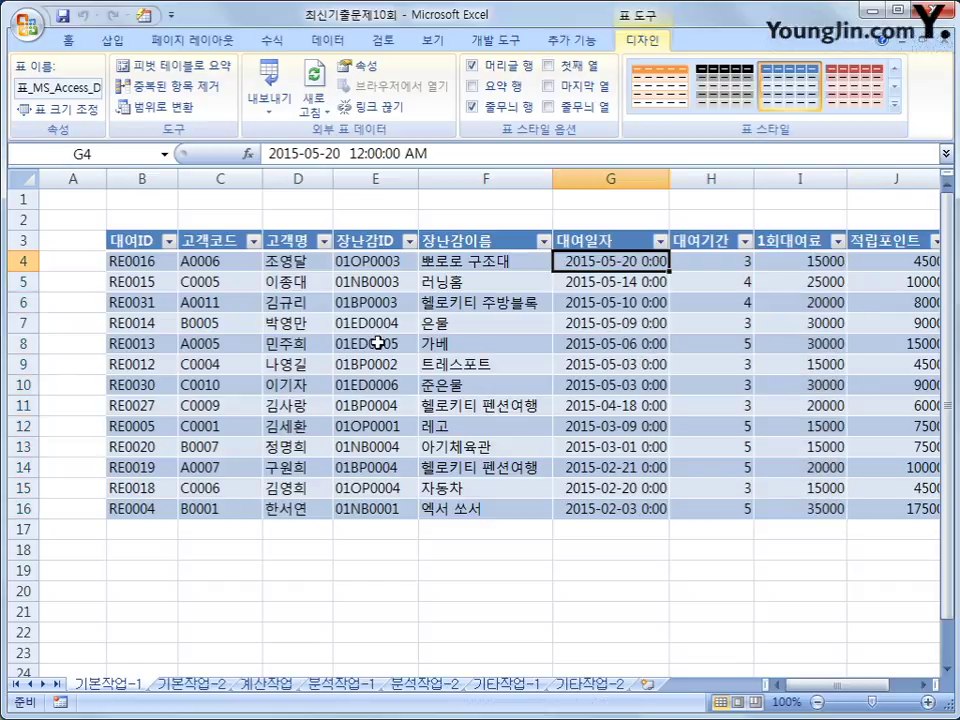
{"action": "left_click", "coordinate": [315, 509]}
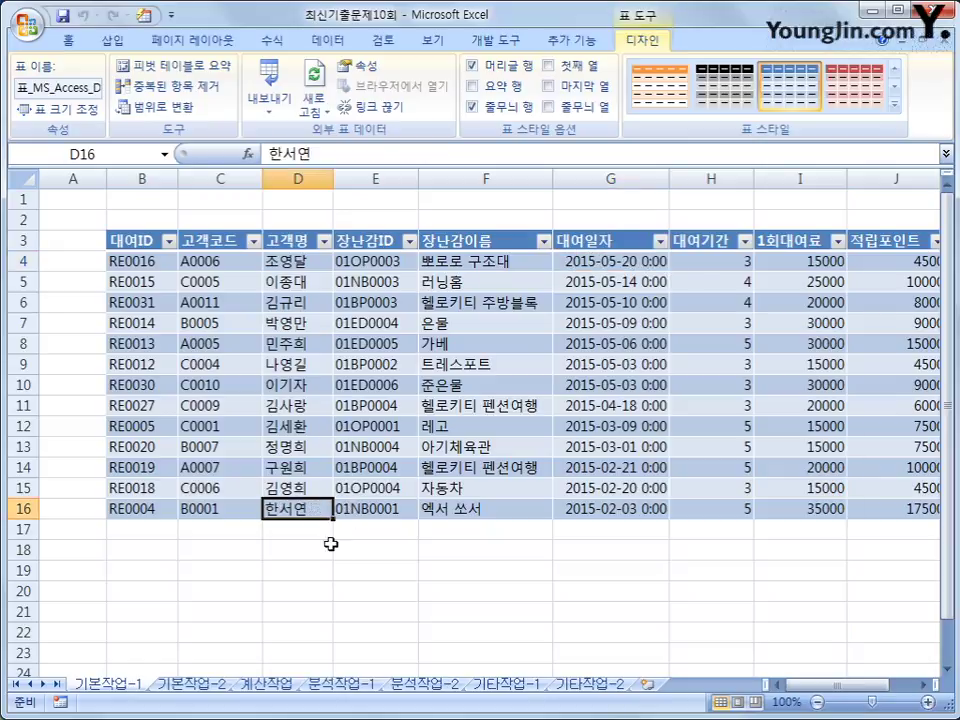
On sheet 기본작업-2, copy the 회원구분 header and a 비회원 value from column C into the area starting at B28.
{"action": "left_click", "coordinate": [200, 685]}
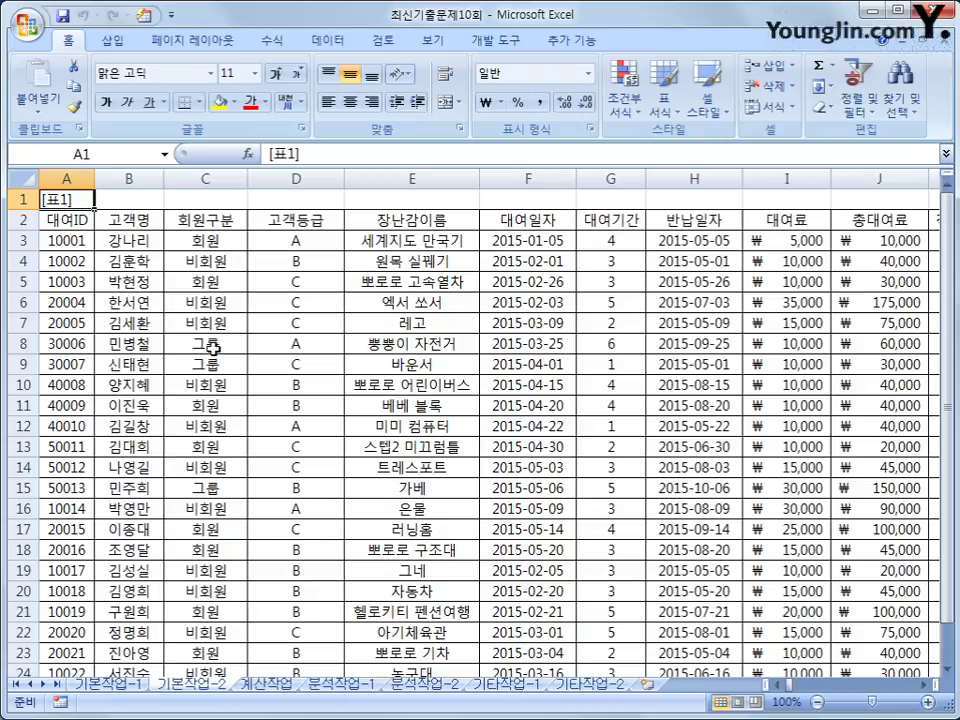
{"action": "left_click", "coordinate": [202, 227]}
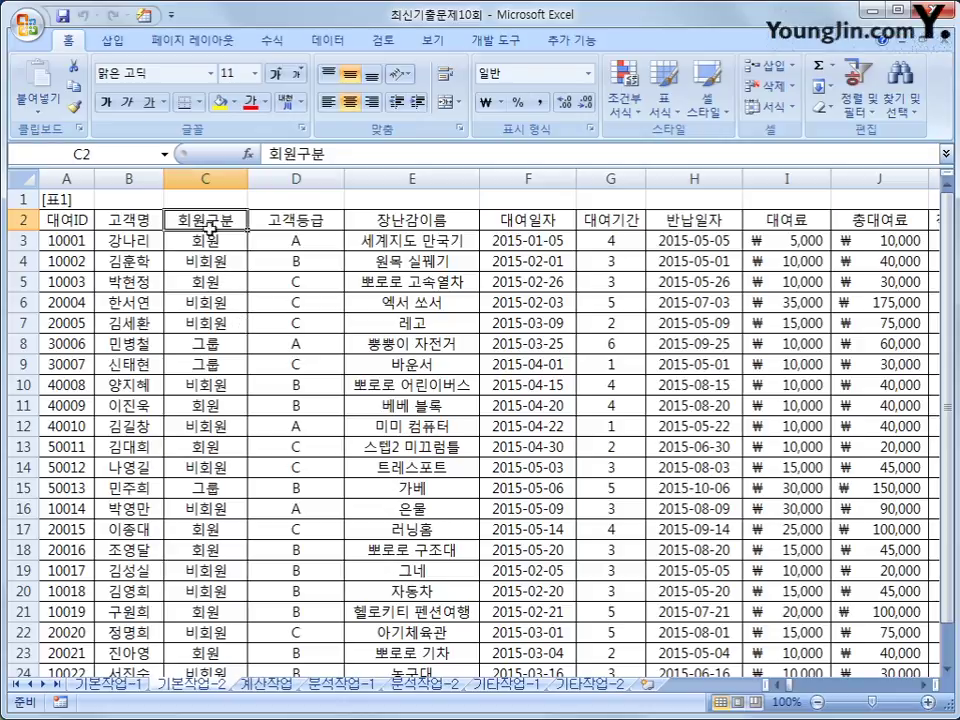
{"action": "left_click", "coordinate": [213, 262], "text": "ctrl"}
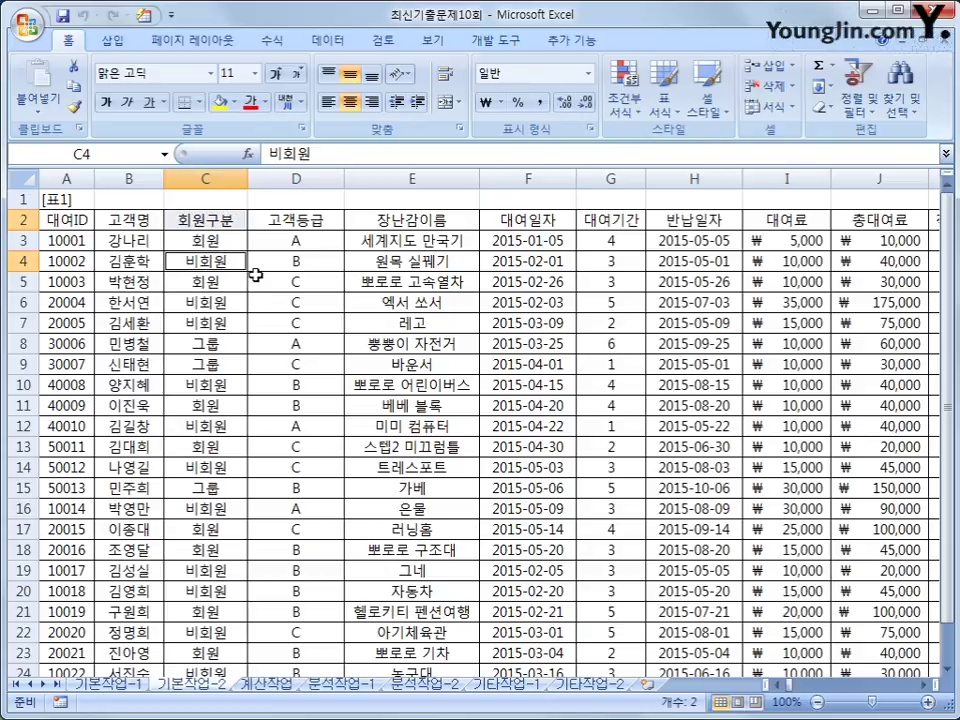
{"action": "key", "text": "ctrl+c"}
{"action": "scroll", "coordinate": [228, 467], "scroll_direction": "down", "scroll_amount": 3}
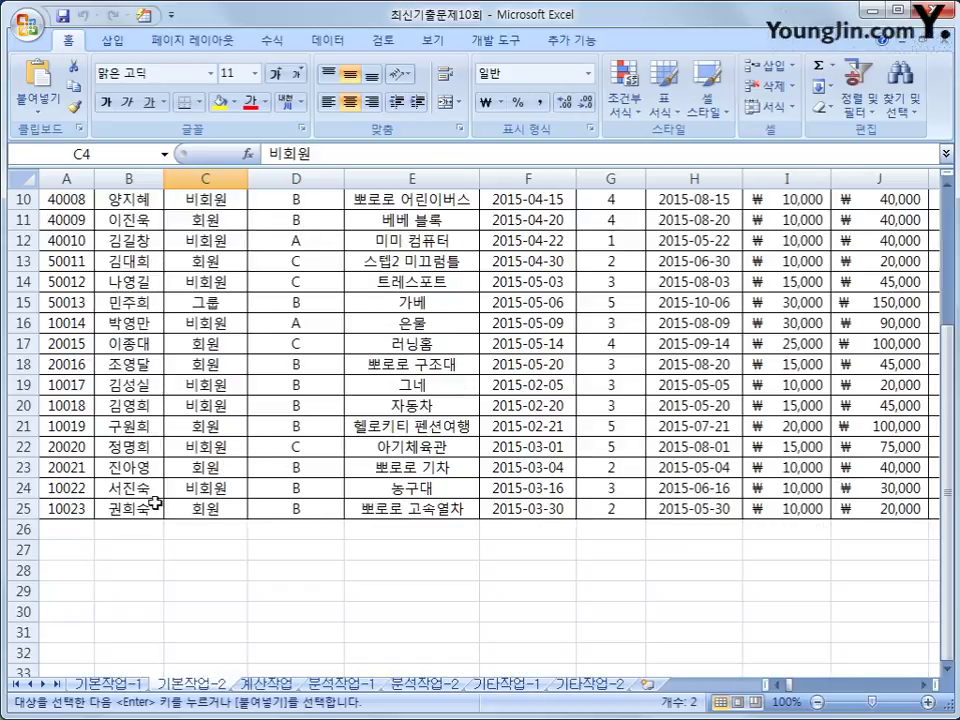
{"action": "left_click", "coordinate": [118, 573]}
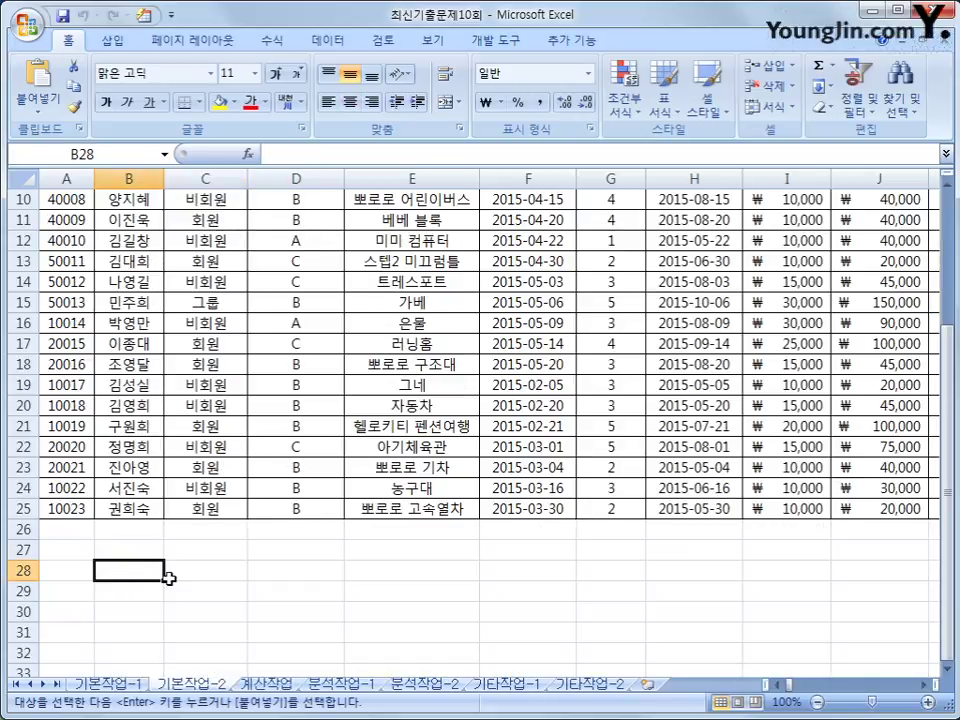
{"action": "key", "text": "ctrl+v"}
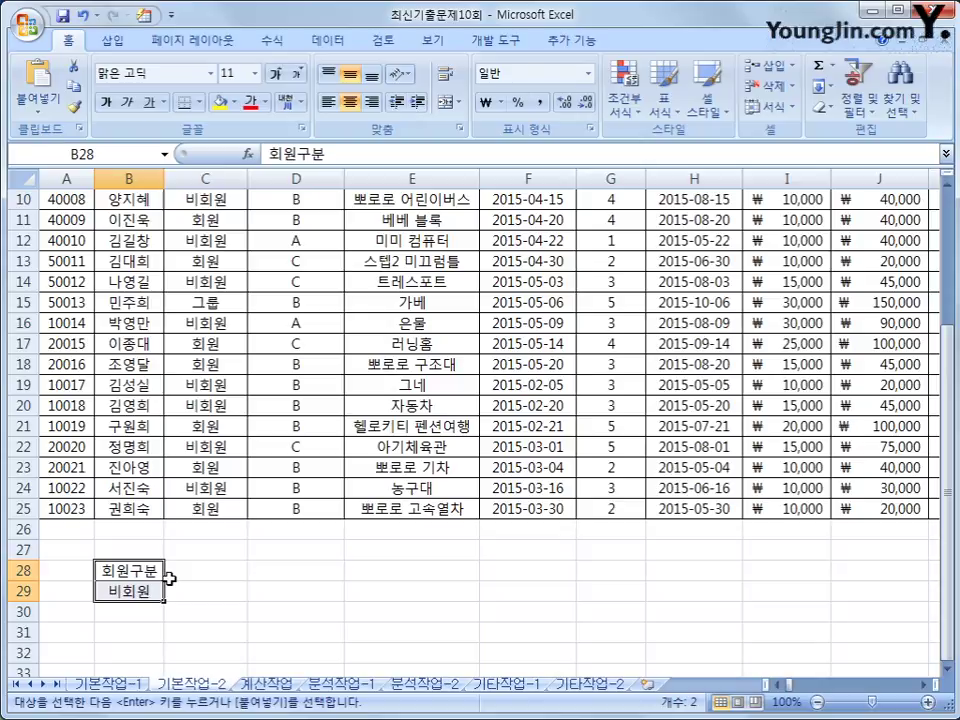
Change the criterion under 회원구분 in B29 to <>비회원.
{"action": "left_click", "coordinate": [135, 590]}
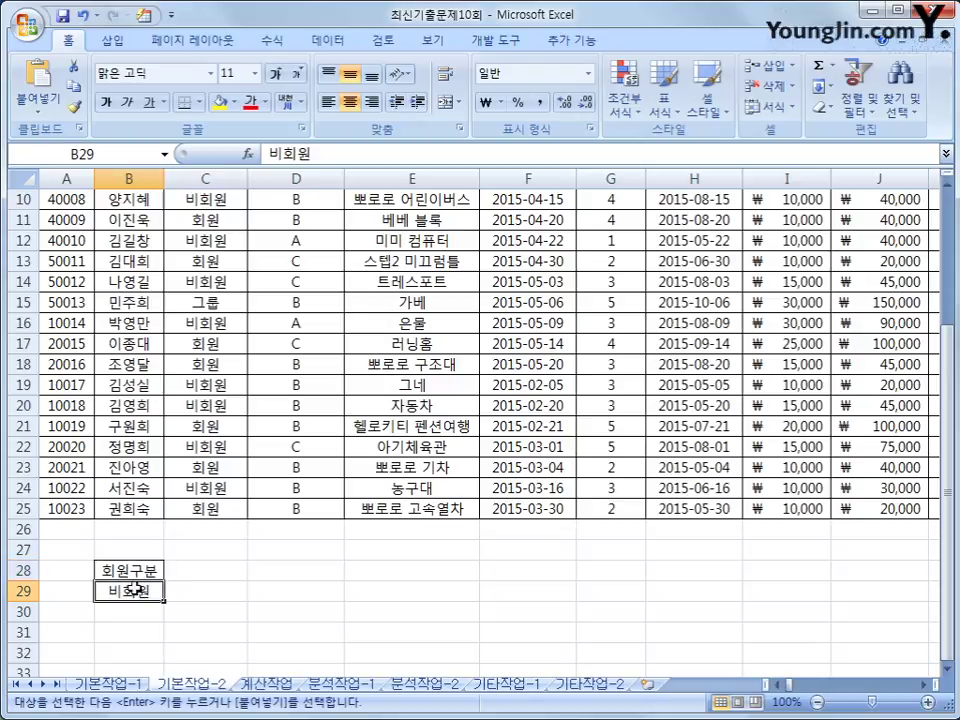
{"action": "left_click", "coordinate": [138, 571]}
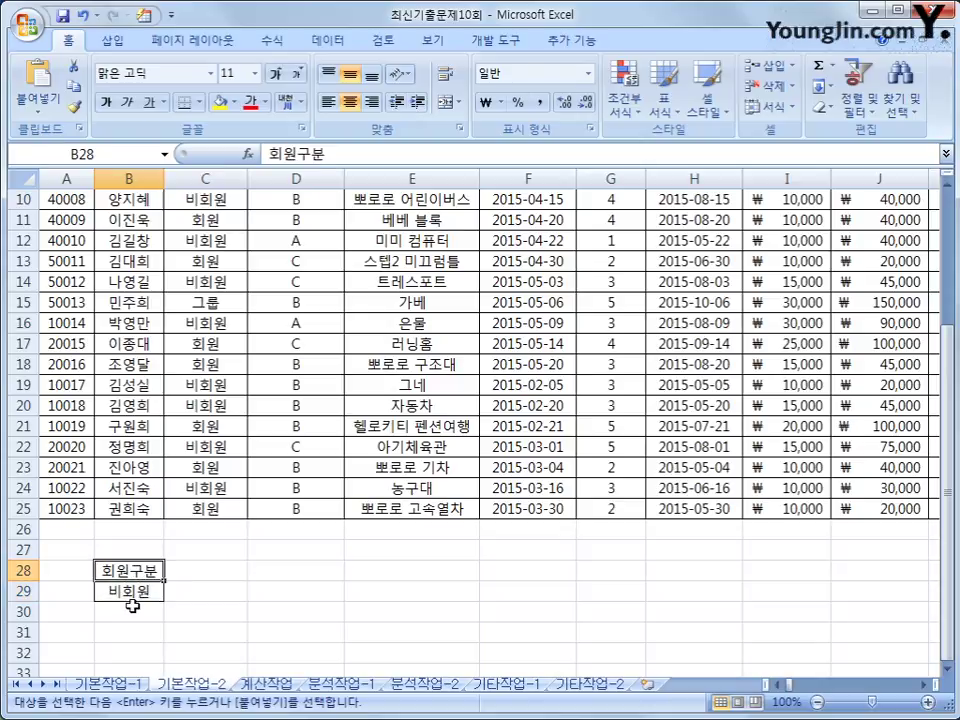
{"action": "left_click", "coordinate": [133, 601]}
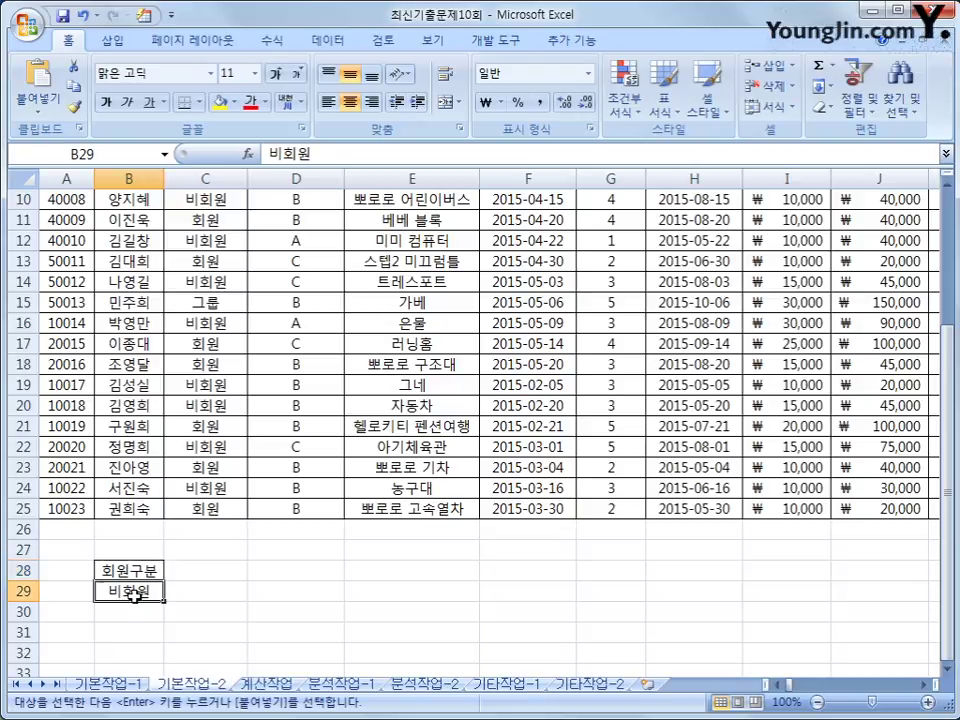
{"action": "double_click", "coordinate": [103, 590]}
{"action": "type", "text": "<>"}
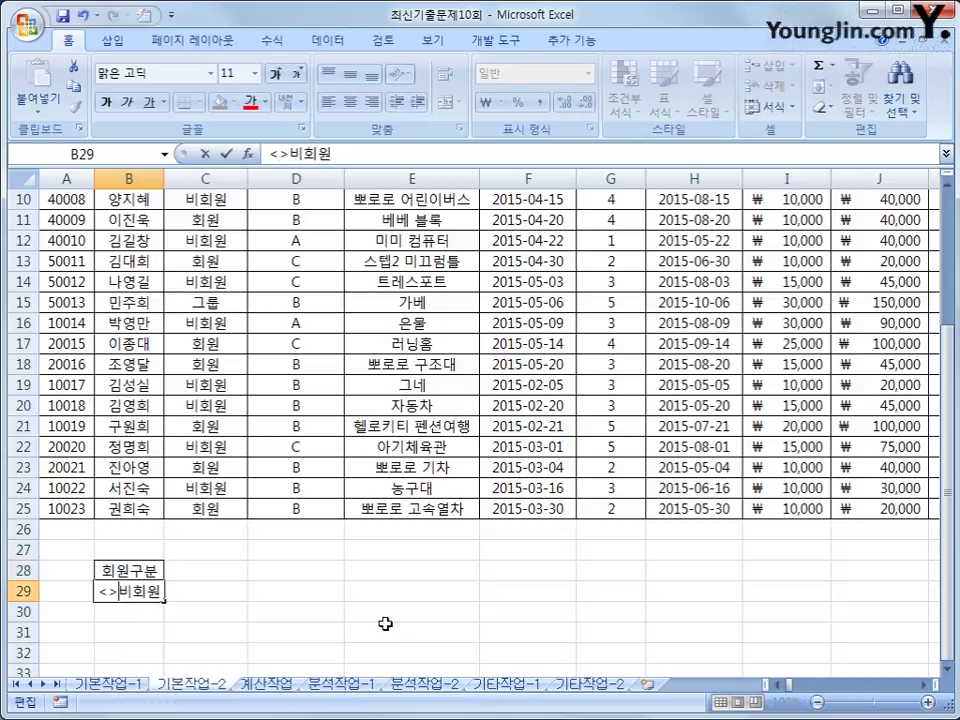
{"action": "key", "text": "Return"}
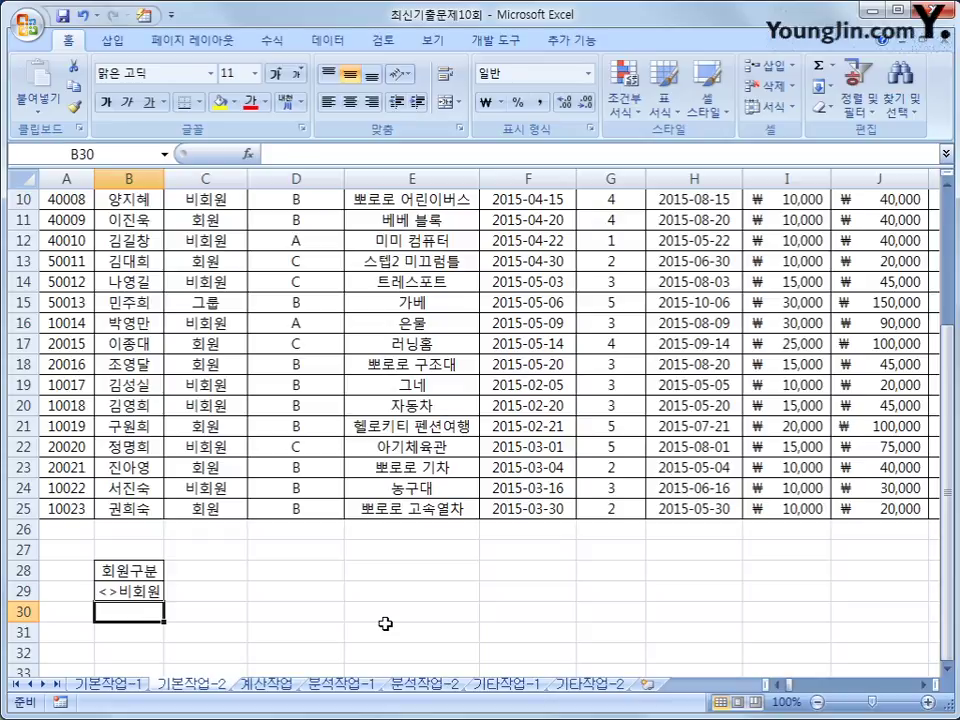
Copy the 적립포인트 header from K2 into C28 beside the 회원구분 criterion header.
{"action": "scroll", "coordinate": [353, 438], "scroll_direction": "up", "scroll_amount": 3}
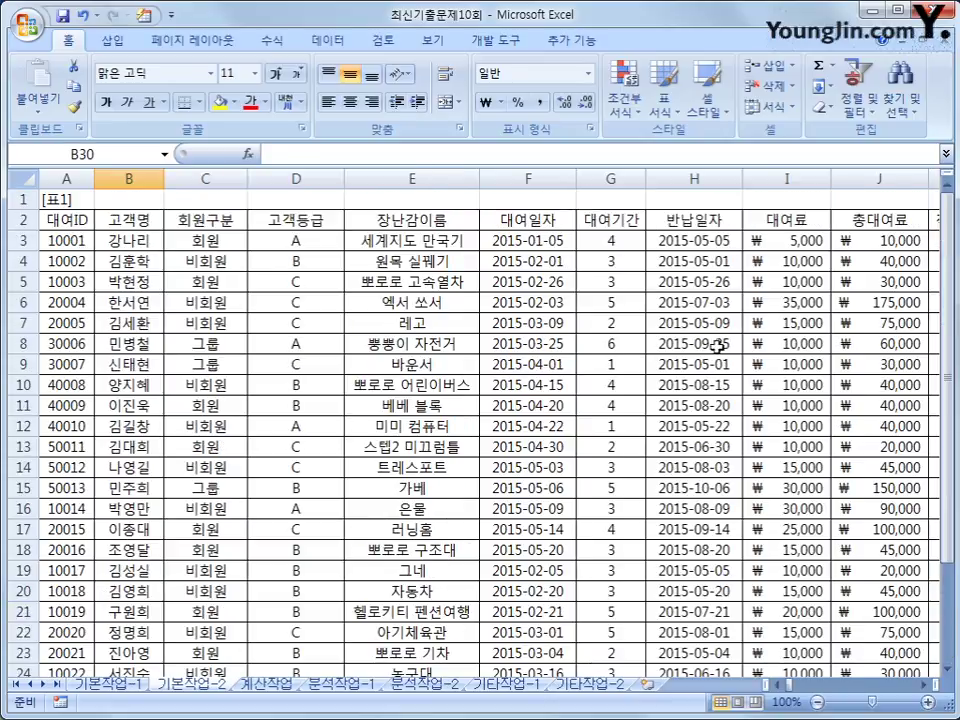
{"action": "left_click", "coordinate": [933, 221]}
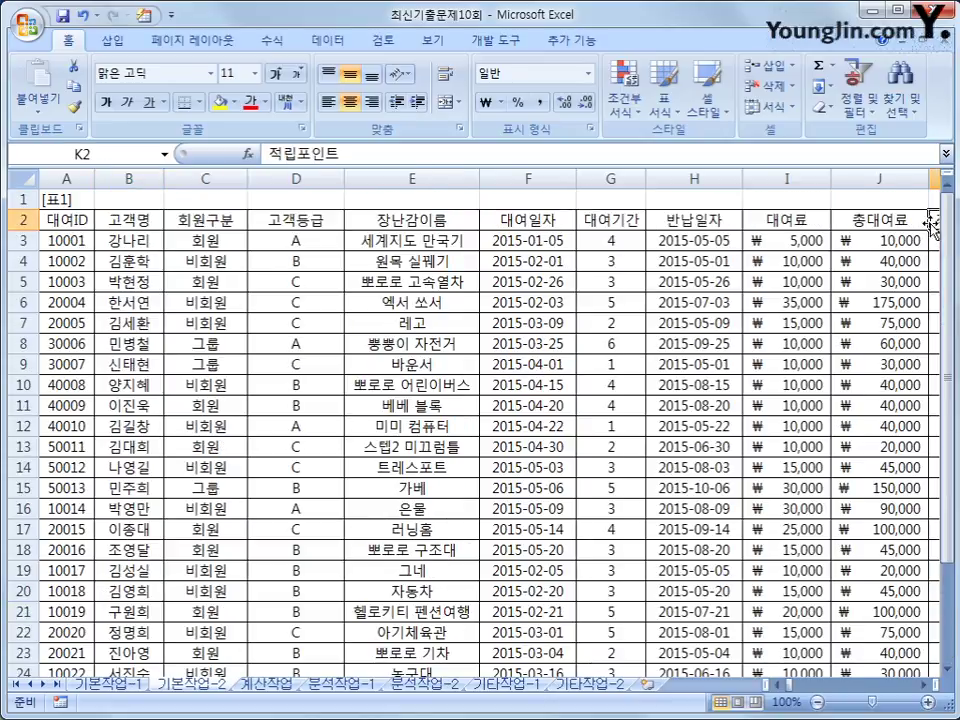
{"action": "left_click", "coordinate": [923, 687]}
{"action": "left_click", "coordinate": [923, 687]}
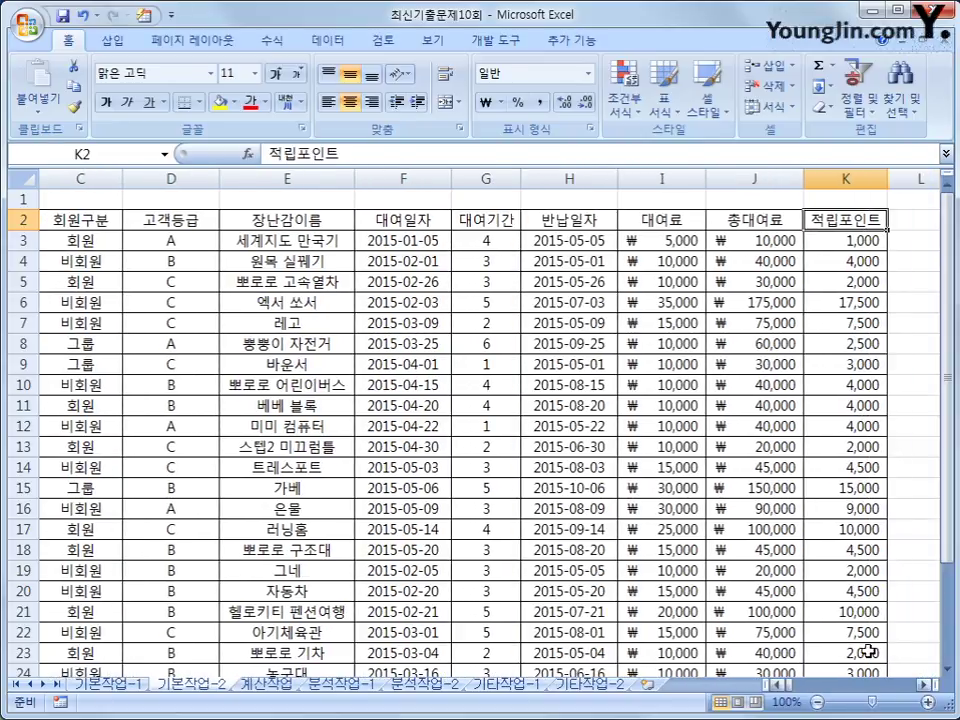
{"action": "key", "text": "ctrl+c"}
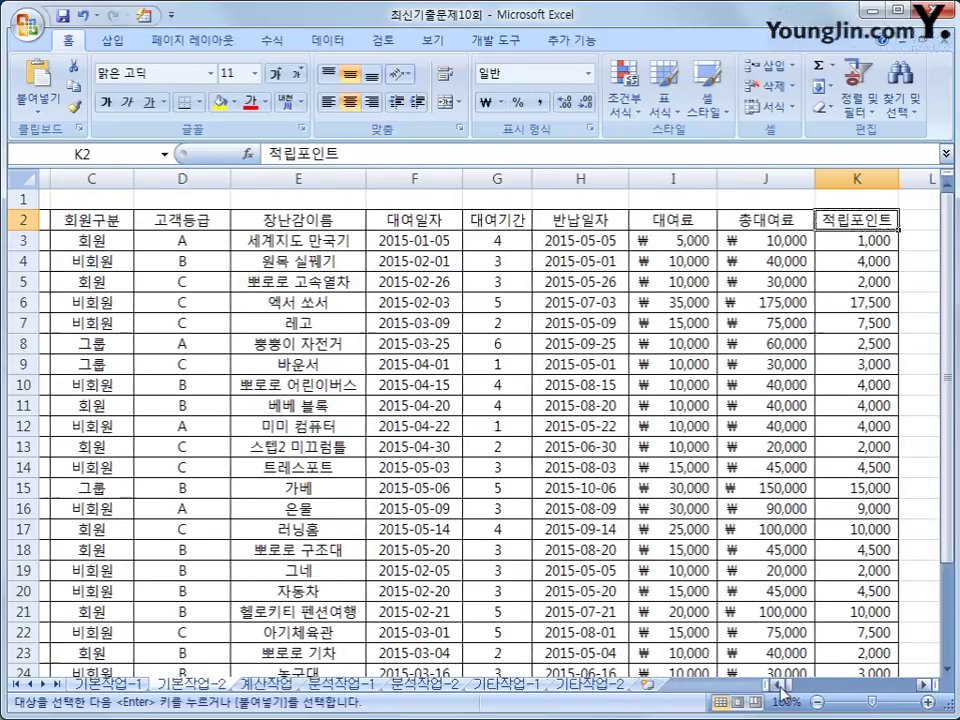
{"action": "left_click_drag", "start_coordinate": [790, 686], "coordinate": [772, 686]}
{"action": "scroll", "coordinate": [450, 570], "scroll_direction": "down", "scroll_amount": 4}
{"action": "left_click", "coordinate": [218, 513]}
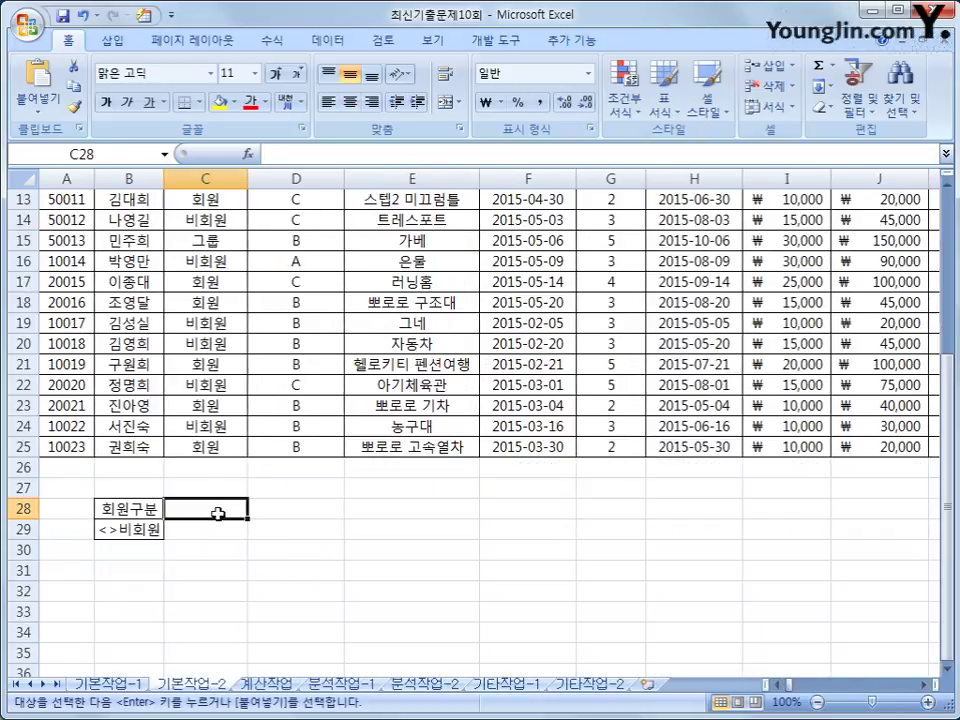
{"action": "key", "text": "ctrl+v"}
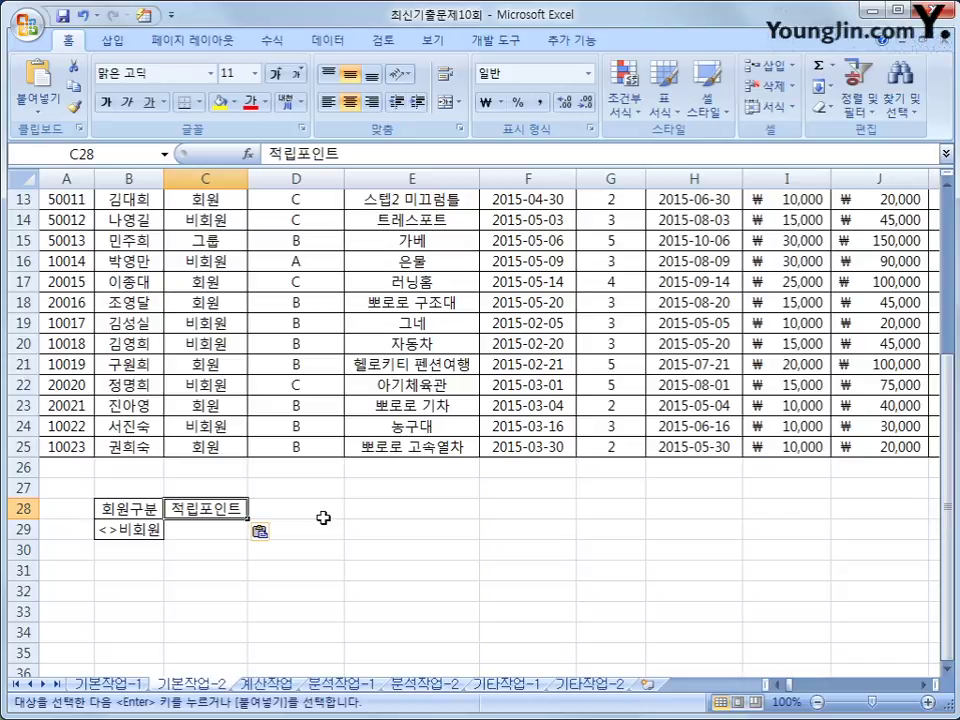
Enter the criterion >3000 under 적립포인트 in C29.
{"action": "left_click", "coordinate": [216, 533]}
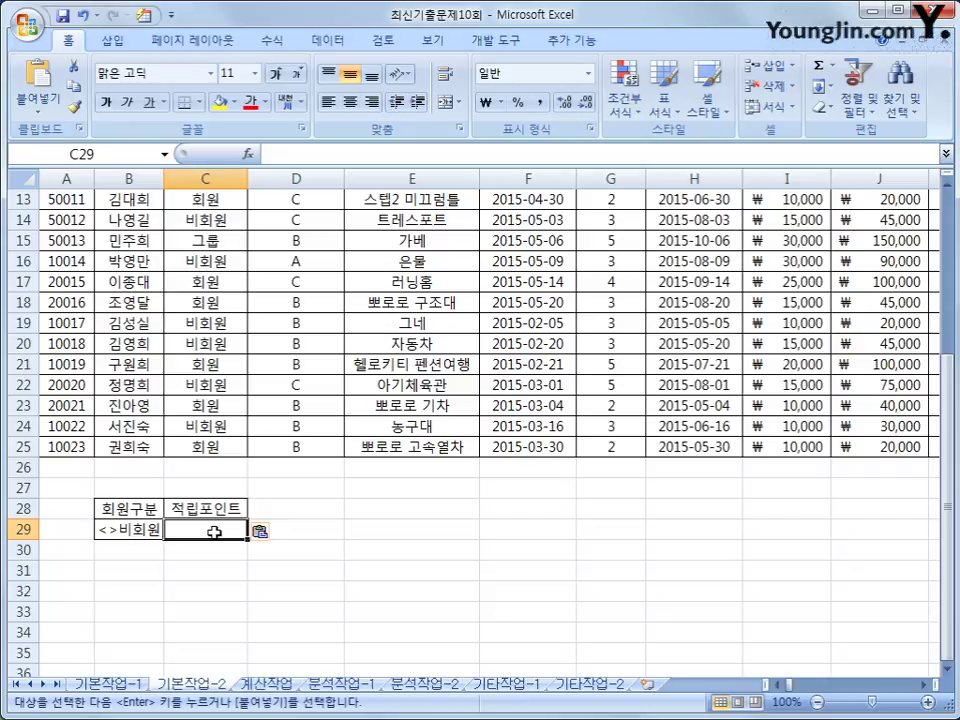
{"action": "type", "text": ">"}
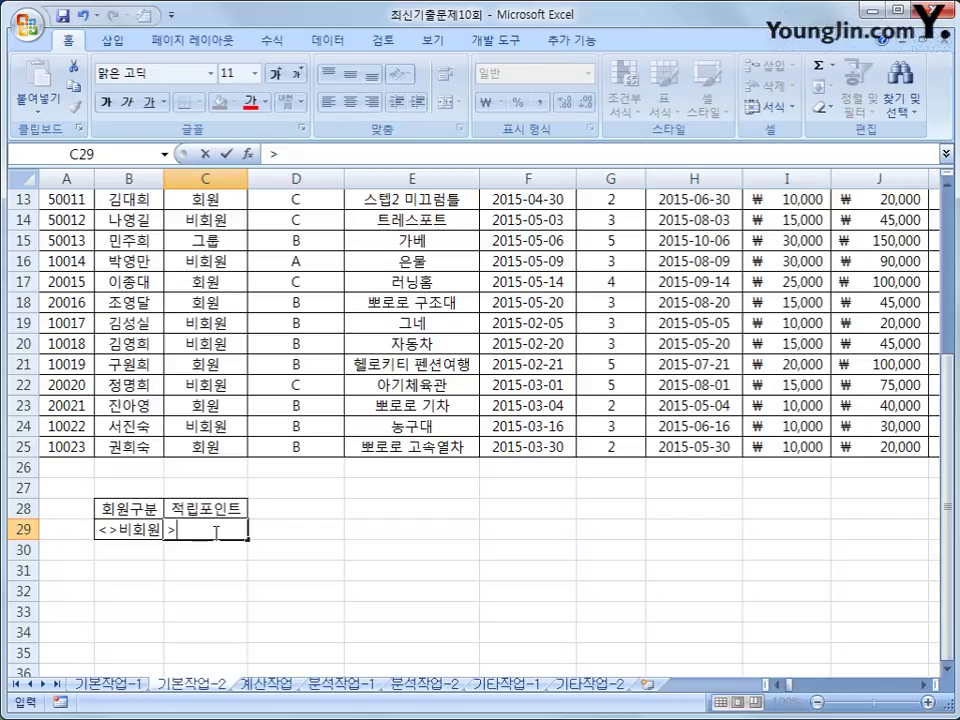
{"action": "type", "text": "3000"}
{"action": "key", "text": "Return"}
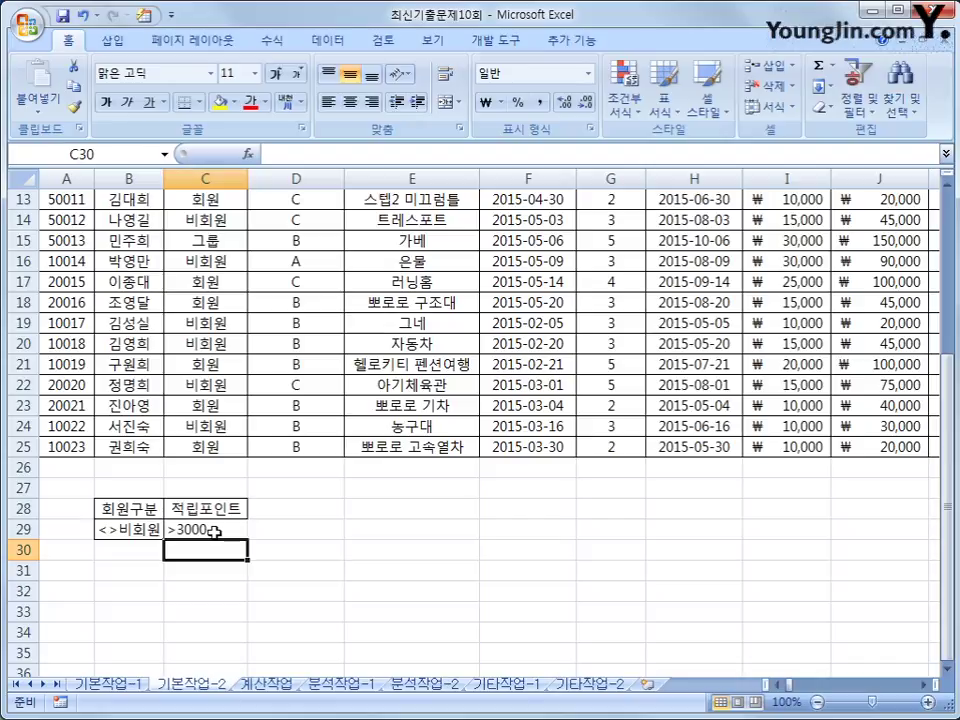
Copy the <>비회원 criterion from B29 into B30 for the second condition row.
{"action": "left_click", "coordinate": [129, 523]}
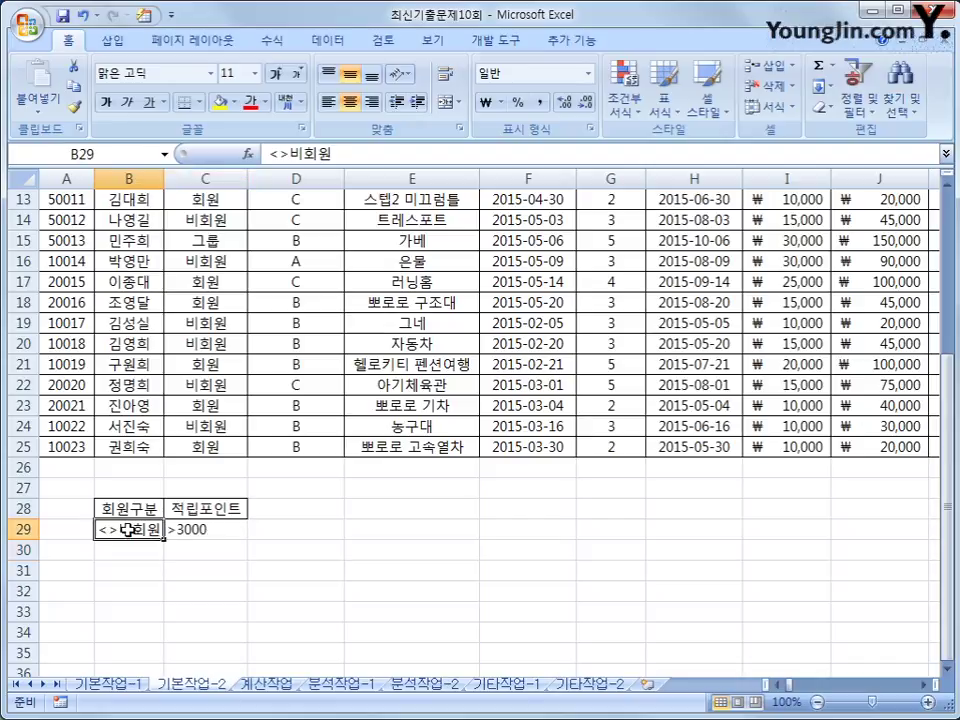
{"action": "key", "text": "ctrl+c"}
{"action": "left_click", "coordinate": [130, 547]}
{"action": "key", "text": "ctrl+v"}
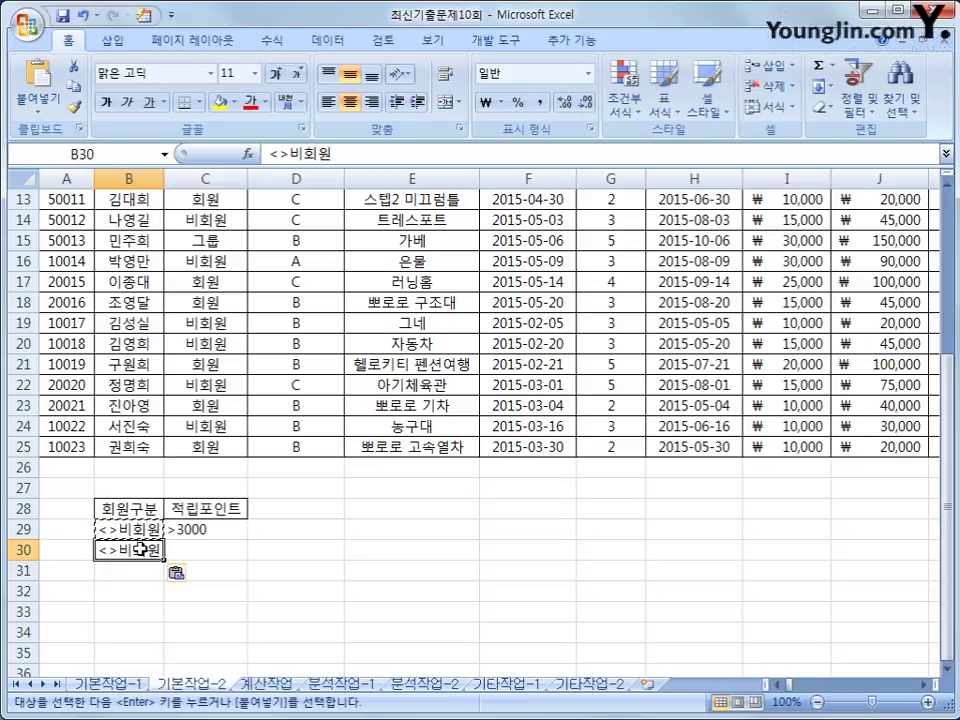
Copy the 고객등급 header and the grade A below it to D28, and move the A down to D30.
{"action": "scroll", "coordinate": [290, 500], "scroll_direction": "up", "scroll_amount": 3}
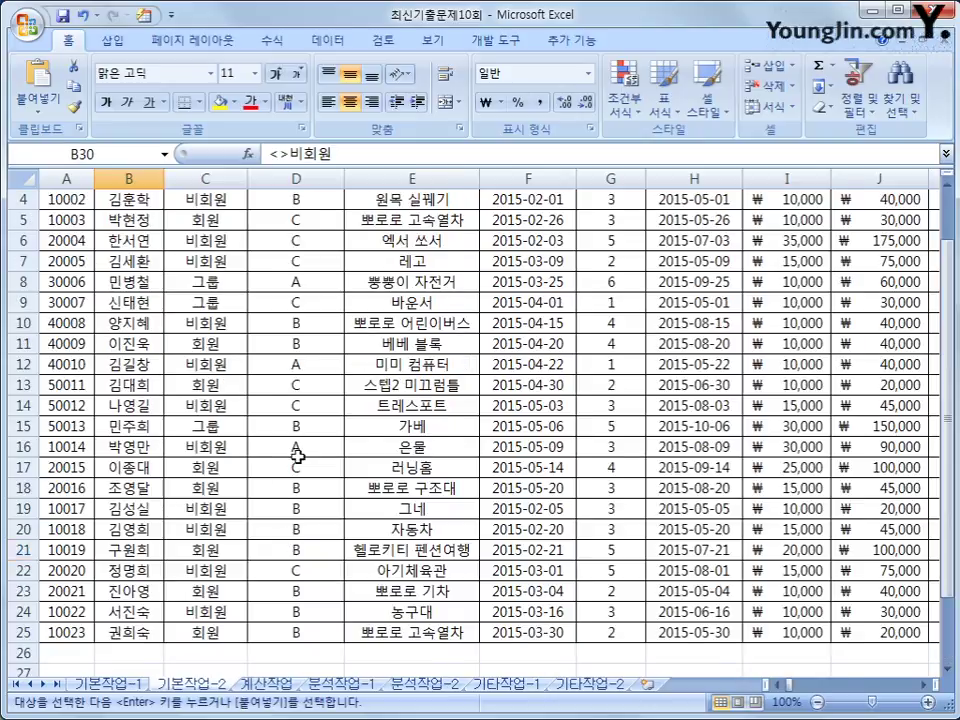
{"action": "scroll", "coordinate": [298, 456], "scroll_direction": "up", "scroll_amount": 1}
{"action": "left_click_drag", "start_coordinate": [285, 220], "coordinate": [300, 242]}
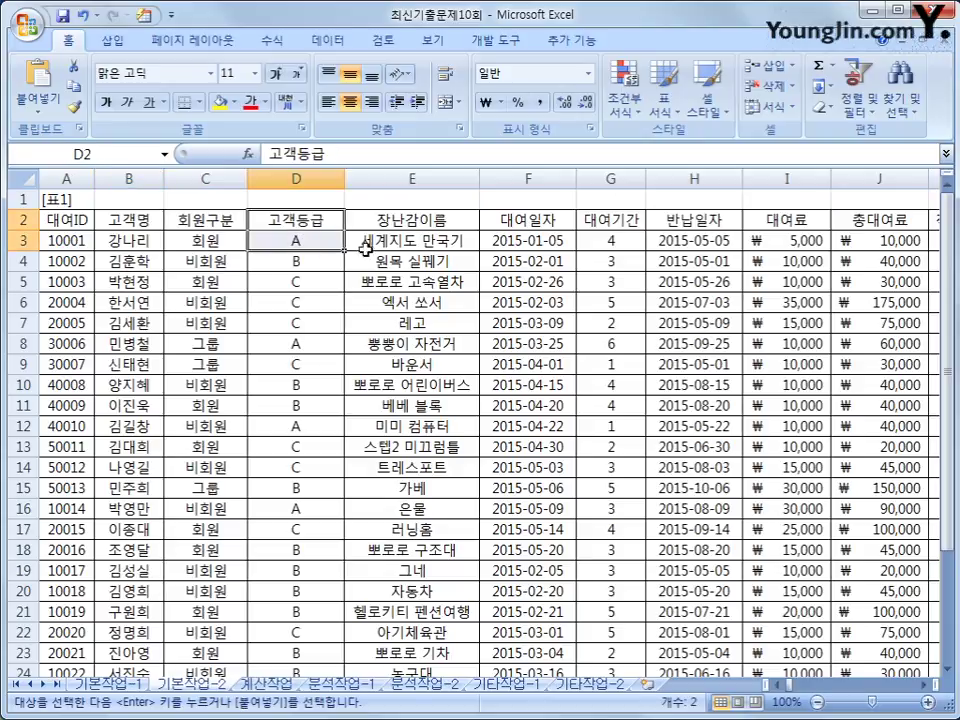
{"action": "key", "text": "ctrl+c"}
{"action": "scroll", "coordinate": [465, 470], "scroll_direction": "down", "scroll_amount": 5}
{"action": "left_click", "coordinate": [299, 450]}
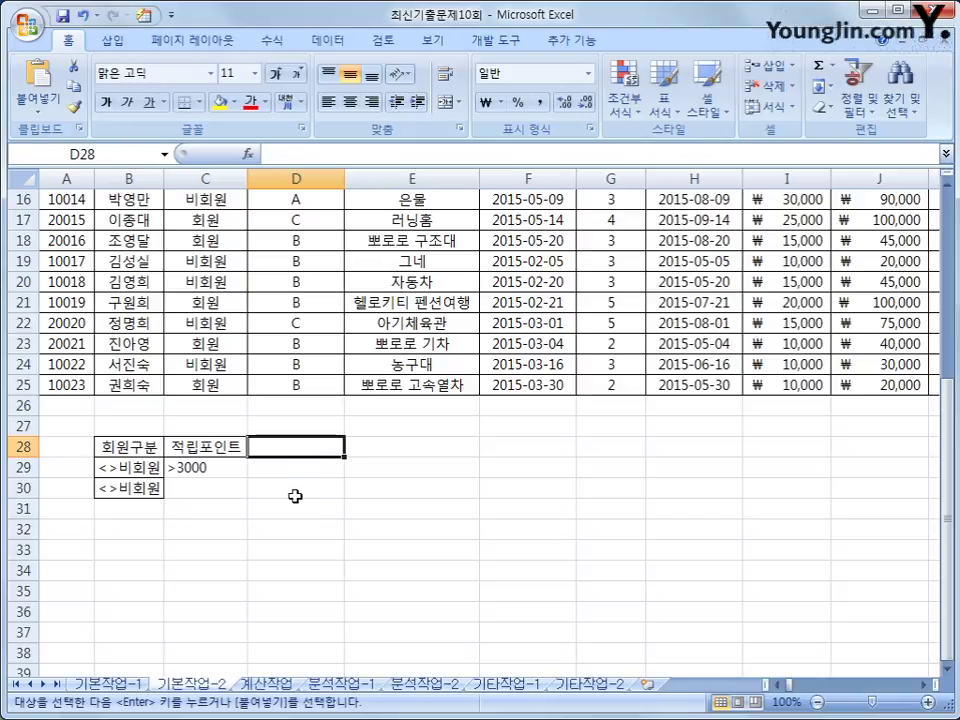
{"action": "key", "text": "ctrl+v"}
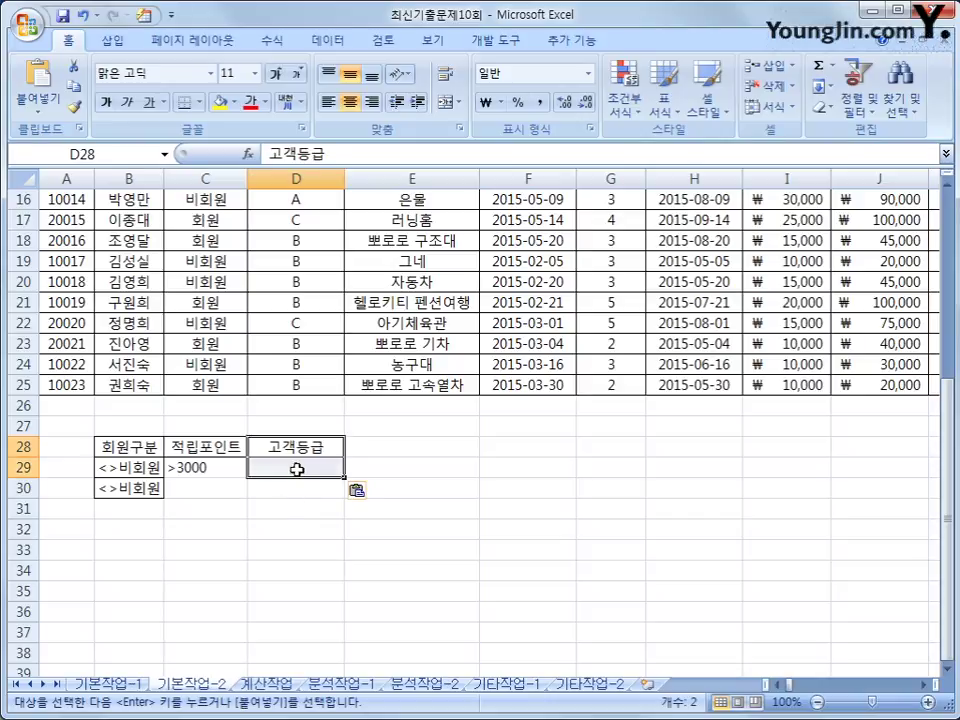
{"action": "left_click", "coordinate": [296, 467]}
{"action": "left_click_drag", "start_coordinate": [295, 481], "coordinate": [298, 499]}
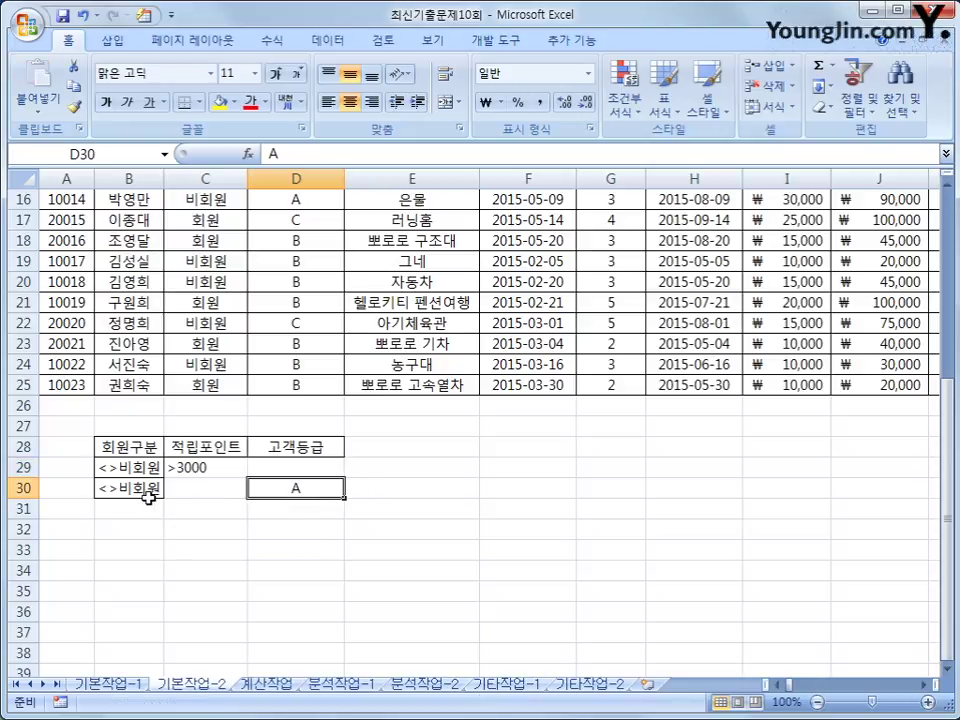
Review how the conditions in B28:D30 combine within each row and between the two rows.
{"action": "left_click", "coordinate": [142, 490]}
{"action": "left_click", "coordinate": [278, 485]}
{"action": "left_click_drag", "start_coordinate": [214, 469], "coordinate": [283, 464]}
{"action": "left_click", "coordinate": [285, 496]}
{"action": "left_click_drag", "start_coordinate": [143, 449], "coordinate": [275, 495]}
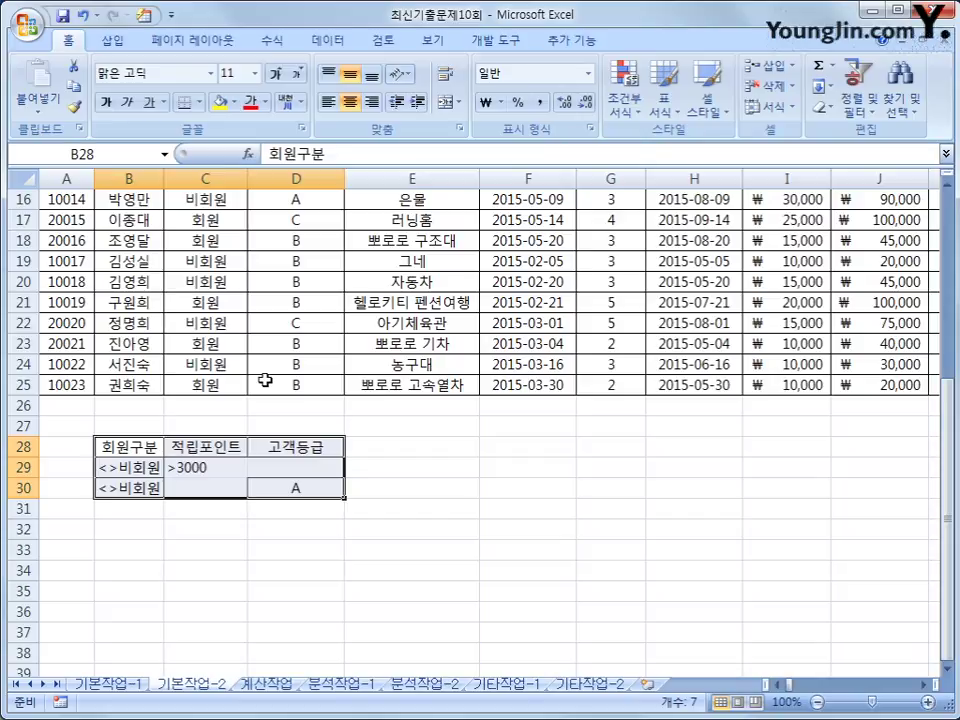
{"action": "scroll", "coordinate": [265, 380], "scroll_direction": "up", "scroll_amount": 5}
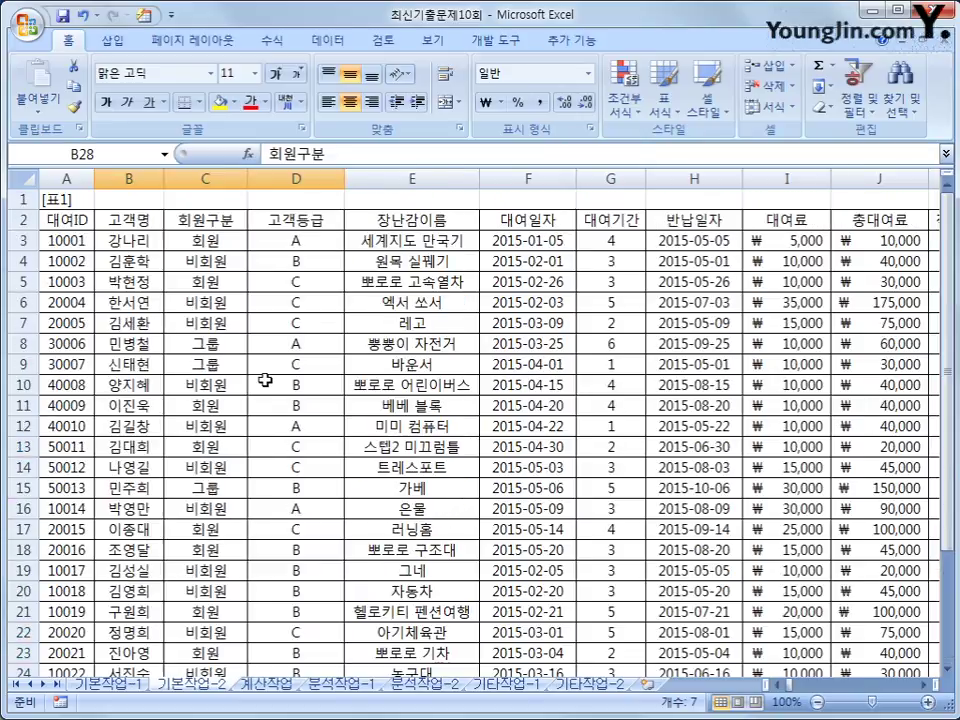
Copy the 고객명, 회원구분, 장난감이름, 대여일자 and 대여료 headers from row 2 to the output row starting at B34.
{"action": "left_click", "coordinate": [131, 221]}
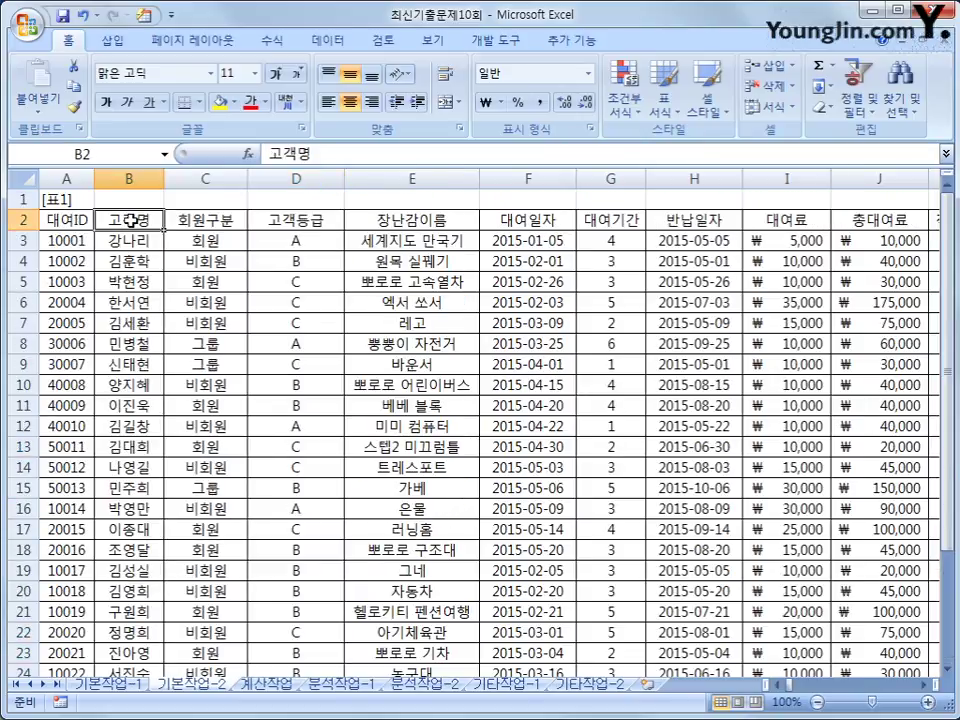
{"action": "left_click", "coordinate": [204, 224], "text": "ctrl"}
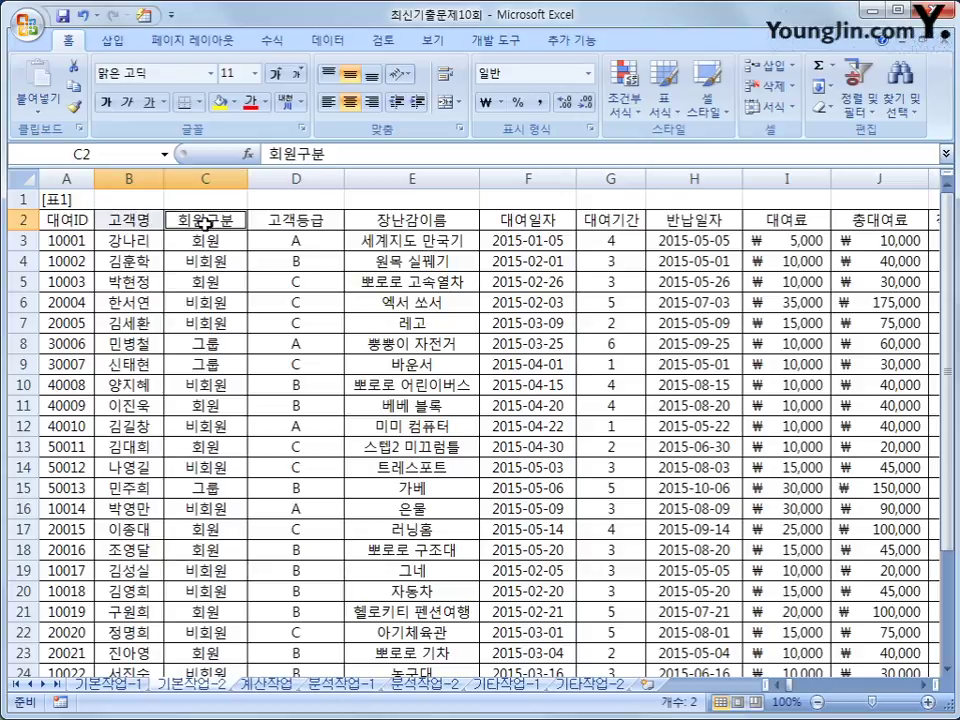
{"action": "left_click", "coordinate": [541, 219], "text": "ctrl"}
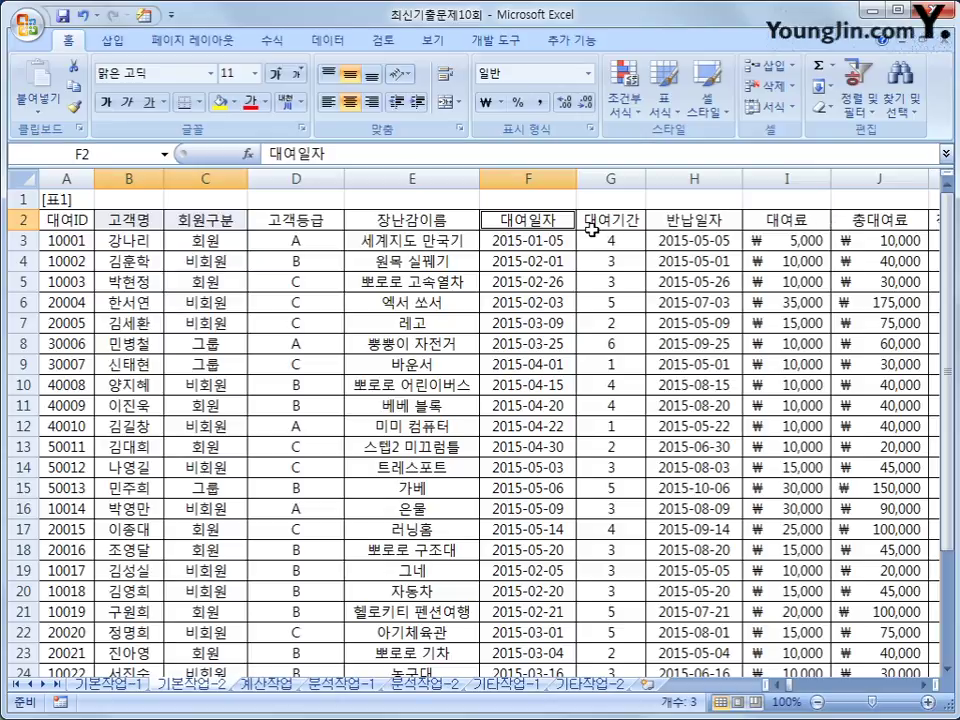
{"action": "left_click", "coordinate": [790, 219], "text": "ctrl"}
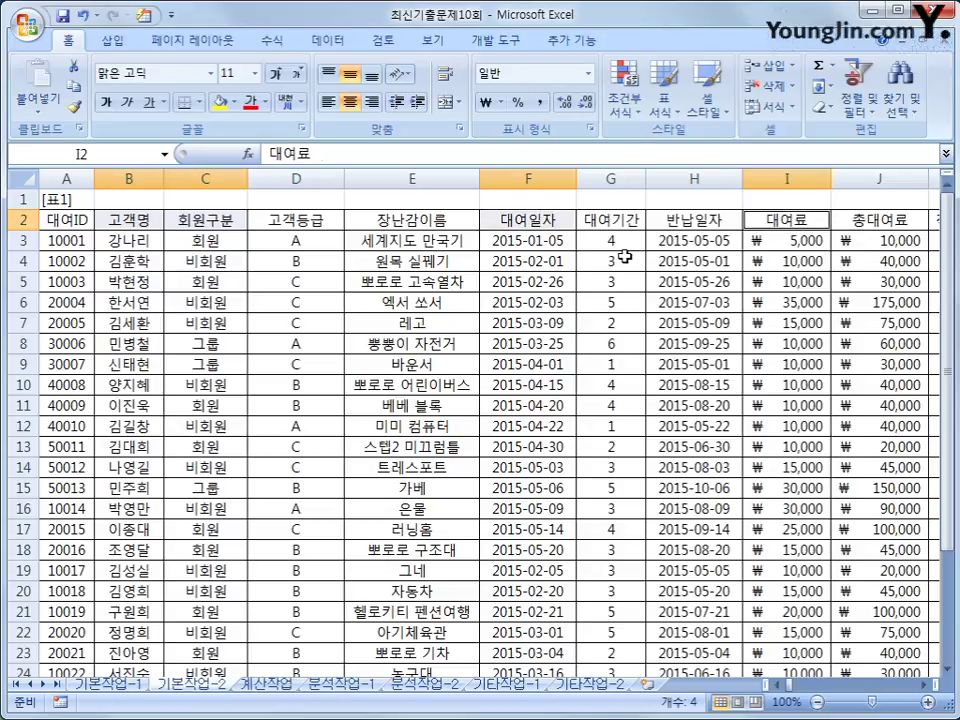
{"action": "left_click", "coordinate": [460, 221], "text": "ctrl"}
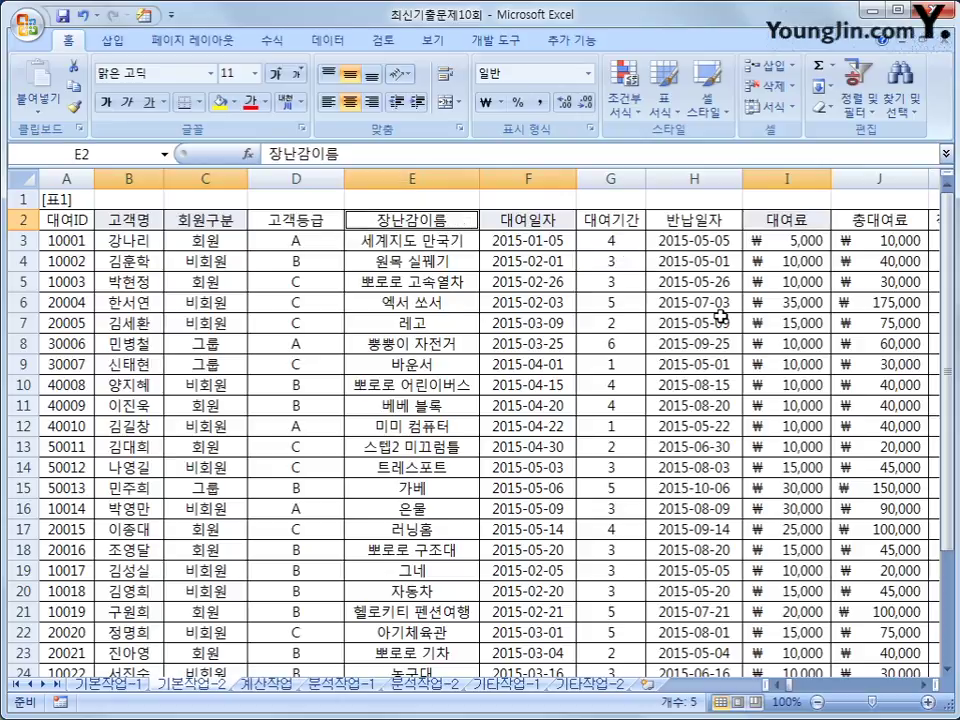
{"action": "key", "text": "ctrl+c"}
{"action": "scroll", "coordinate": [508, 403], "scroll_direction": "down", "scroll_amount": 1}
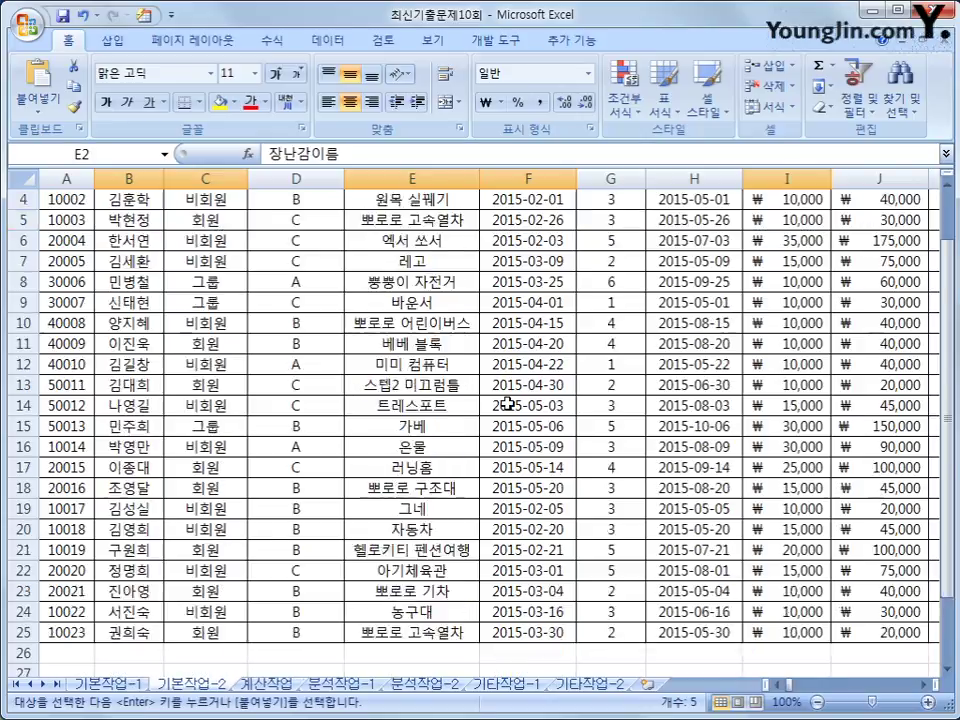
{"action": "scroll", "coordinate": [508, 403], "scroll_direction": "down", "scroll_amount": 4}
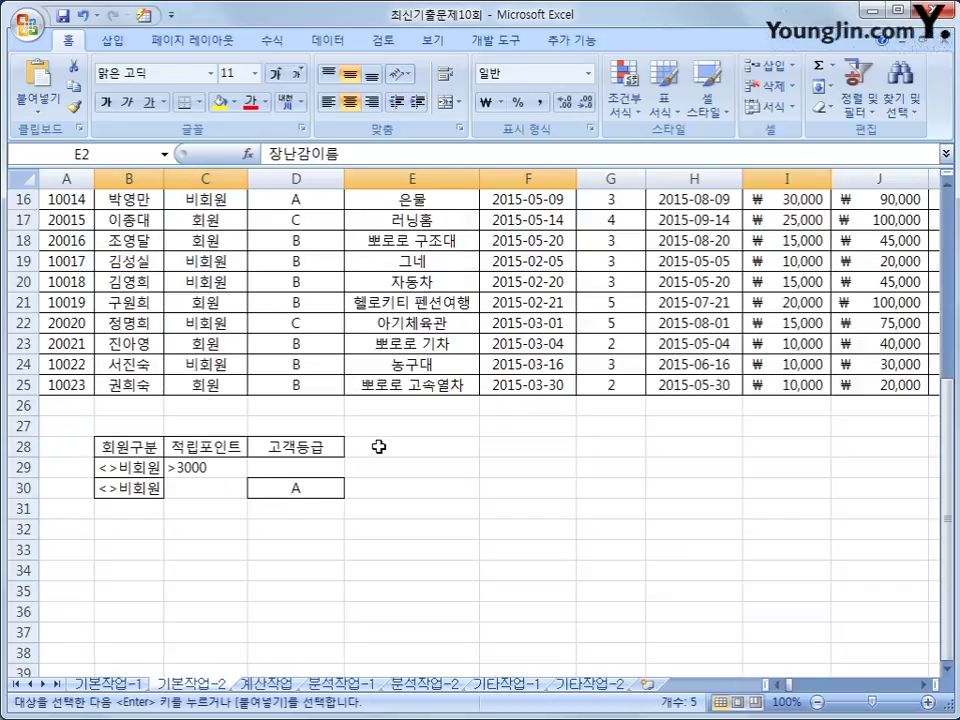
{"action": "left_click", "coordinate": [125, 572]}
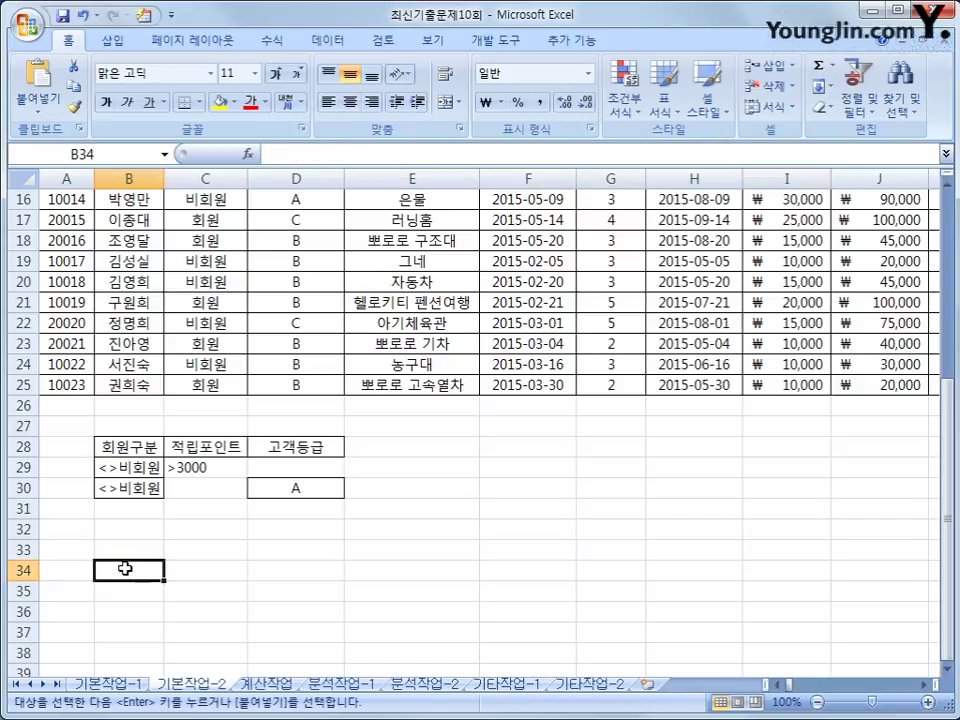
{"action": "key", "text": "ctrl+v"}
{"action": "left_click", "coordinate": [466, 598]}
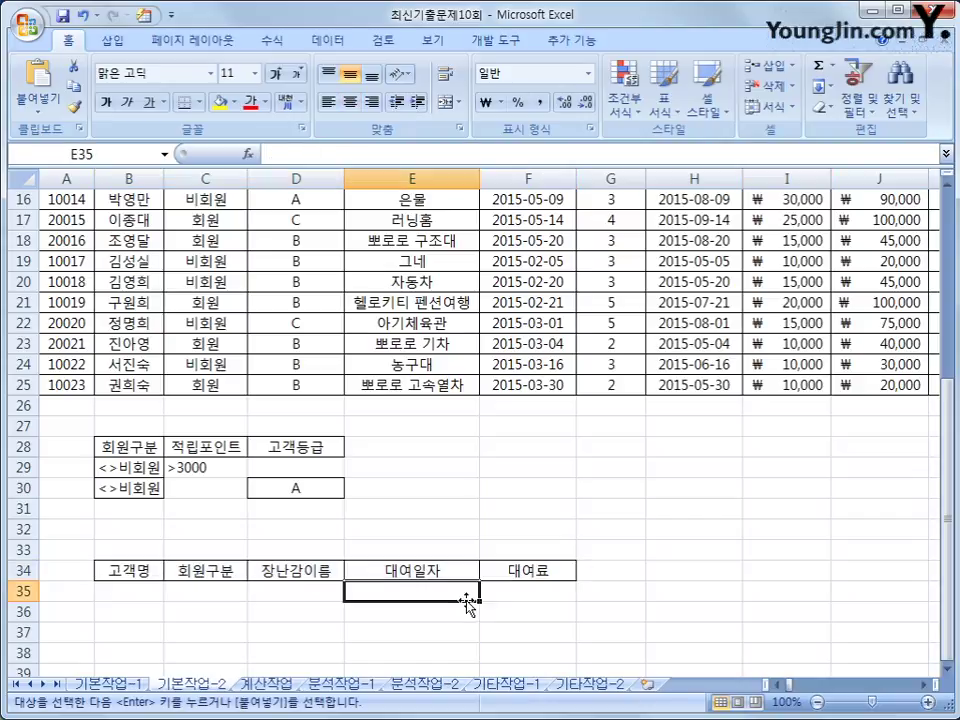
Swap the last two misordered output headers so that 대여일자 is in D34 and 장난감이름 is in E34.
{"action": "left_click", "coordinate": [129, 572]}
{"action": "left_click", "coordinate": [199, 570]}
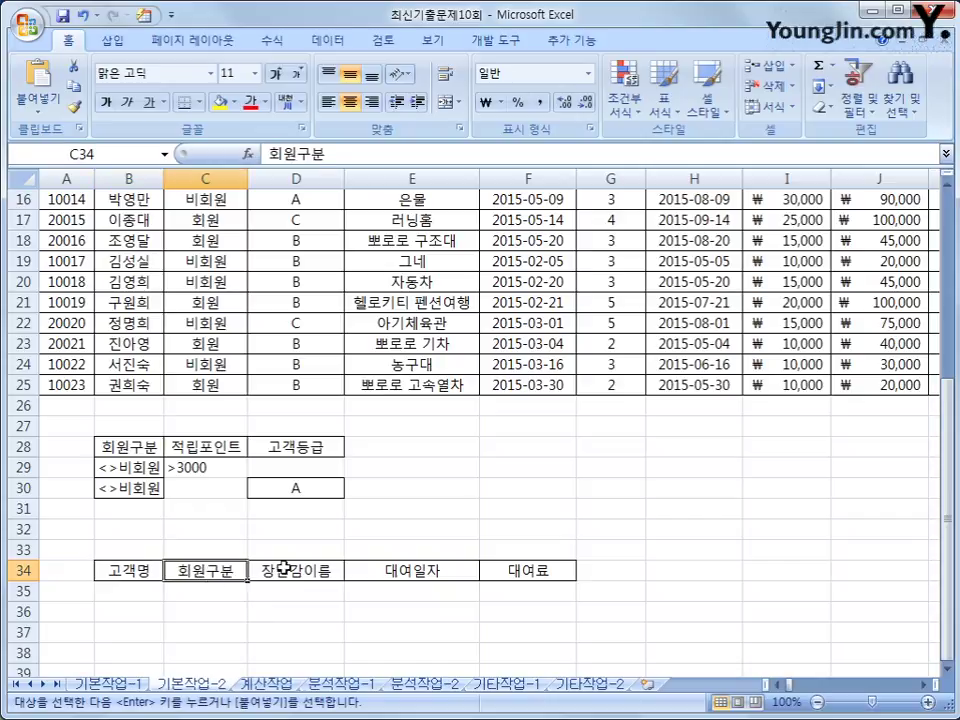
{"action": "left_click", "coordinate": [318, 588]}
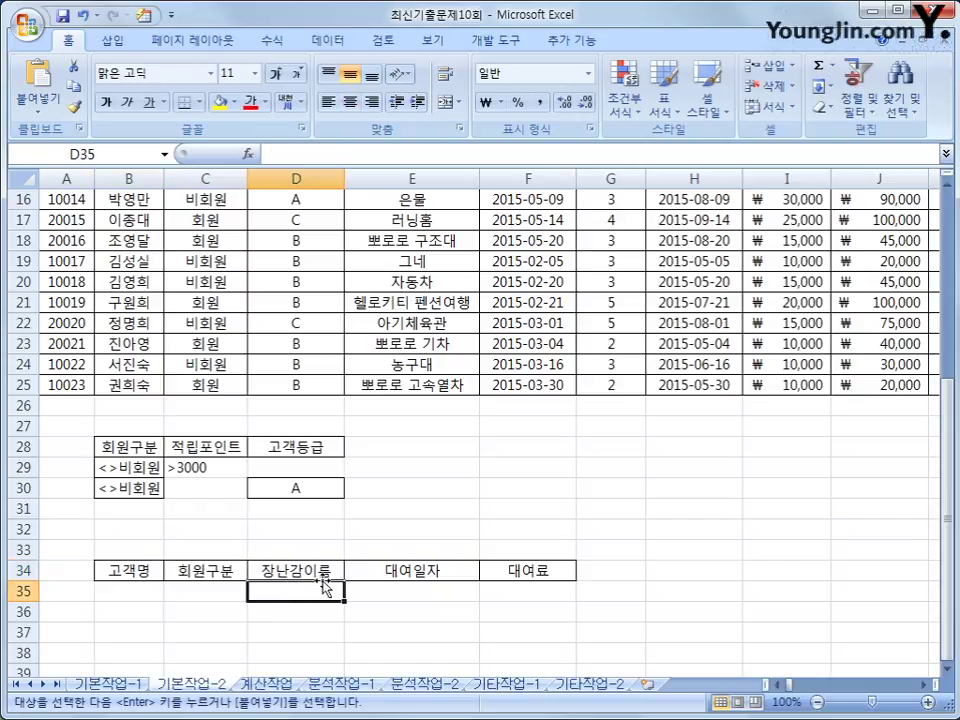
{"action": "left_click_drag", "start_coordinate": [326, 589], "coordinate": [362, 608]}
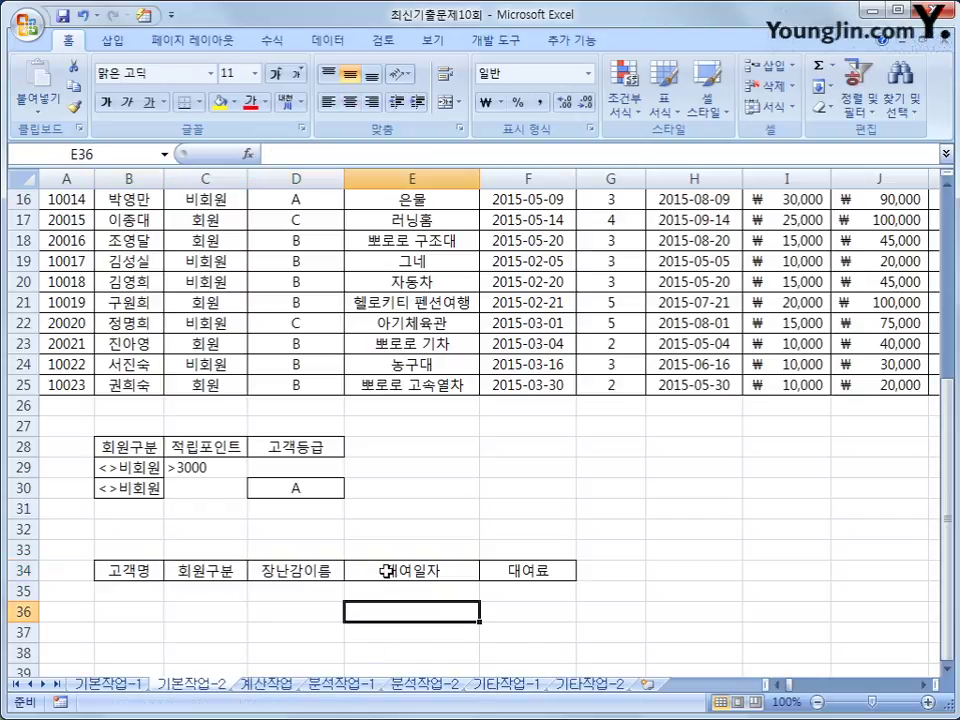
{"action": "left_click", "coordinate": [320, 575]}
{"action": "left_click_drag", "start_coordinate": [320, 575], "coordinate": [343, 600]}
{"action": "left_click", "coordinate": [381, 573]}
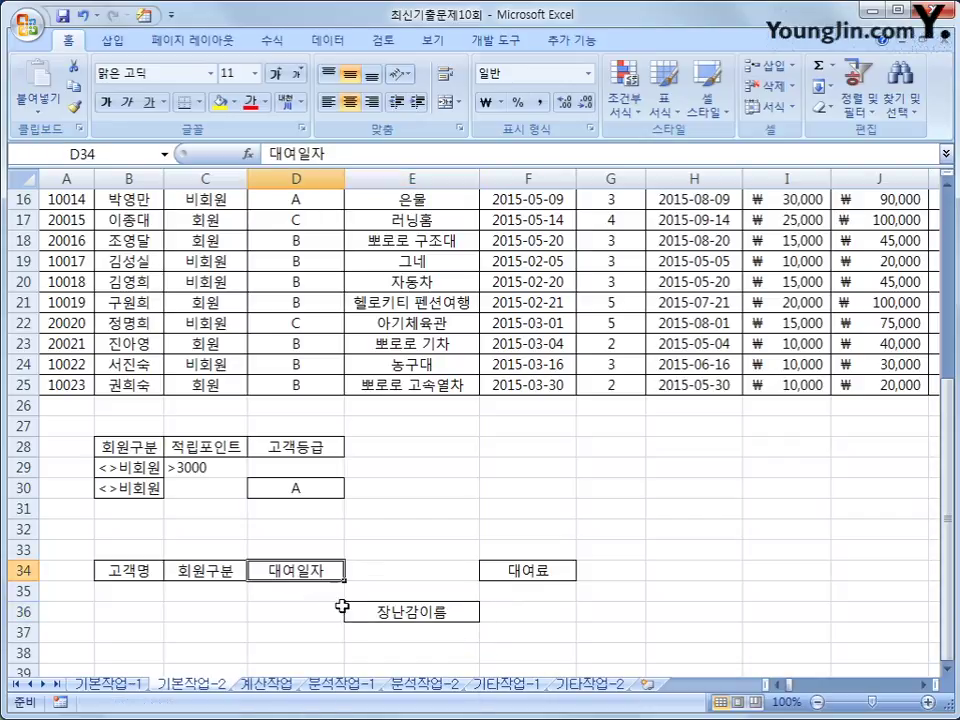
{"action": "left_click", "coordinate": [407, 612]}
{"action": "left_click_drag", "start_coordinate": [407, 612], "coordinate": [392, 594]}
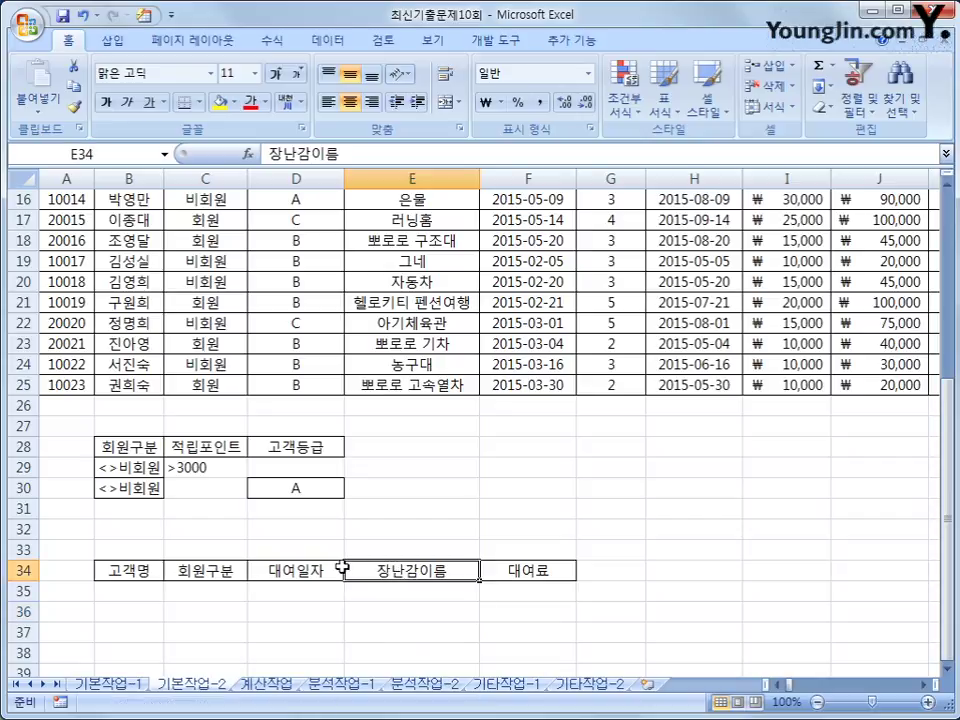
{"action": "left_click", "coordinate": [316, 570]}
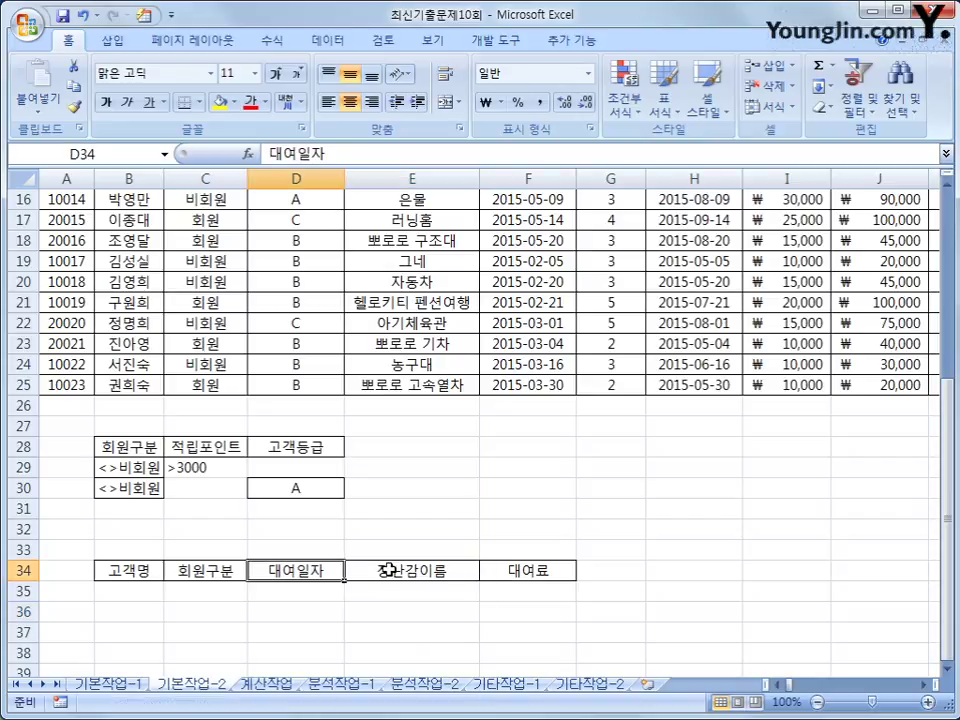
{"action": "left_click", "coordinate": [389, 570]}
{"action": "left_click", "coordinate": [508, 570]}
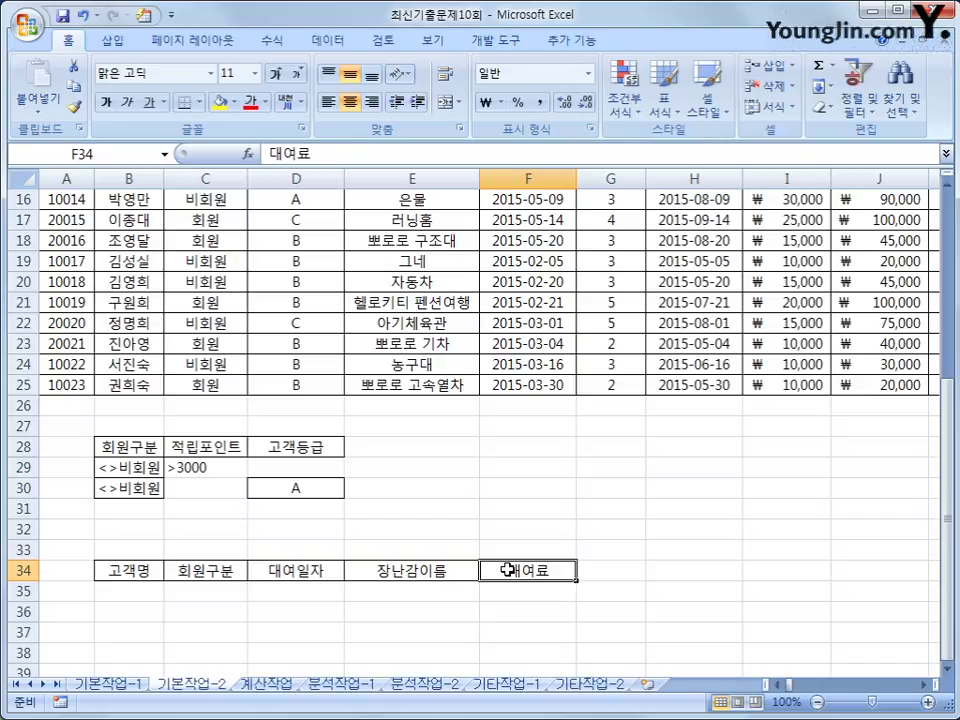
Start an advanced filter on the rental table A2:K25 with B28:D30 as the criteria range.
{"action": "scroll", "coordinate": [508, 570], "scroll_direction": "up", "scroll_amount": 2}
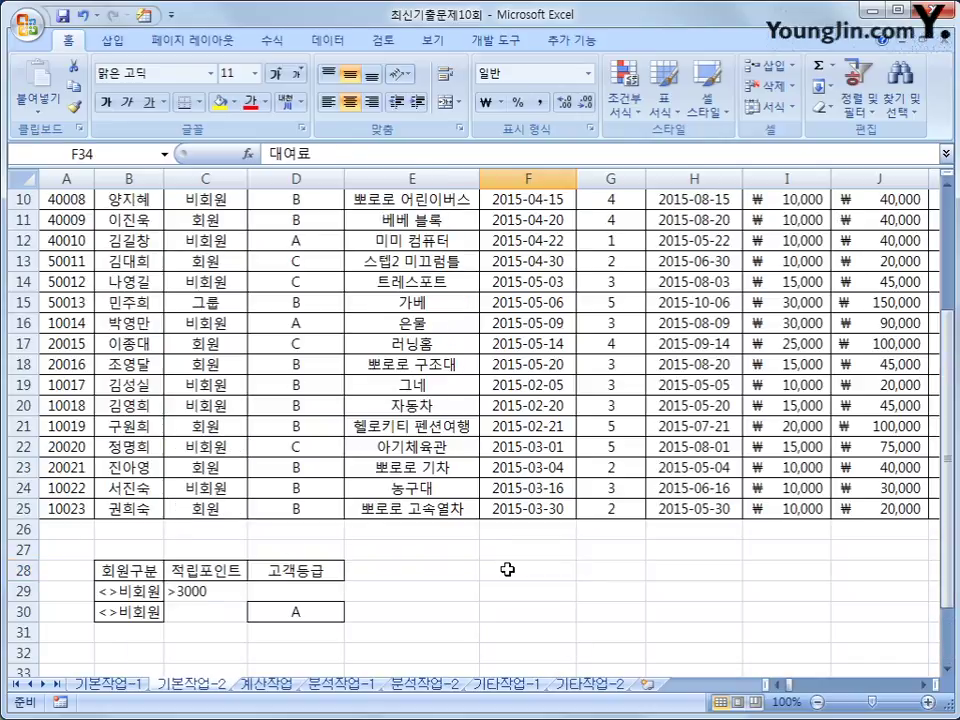
{"action": "left_click", "coordinate": [241, 237]}
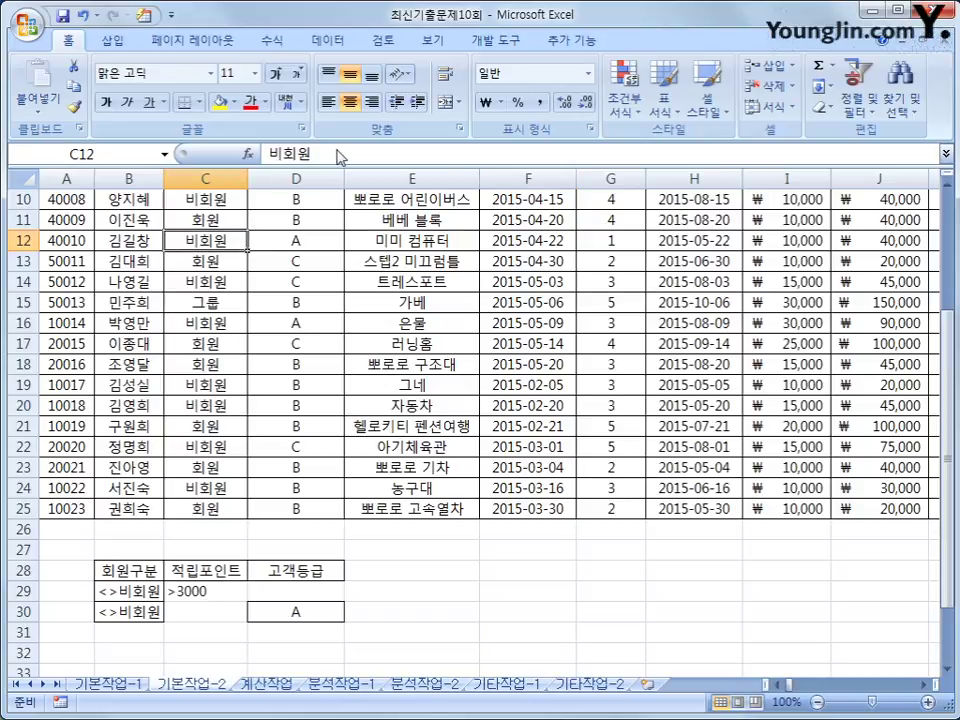
{"action": "left_click", "coordinate": [339, 47]}
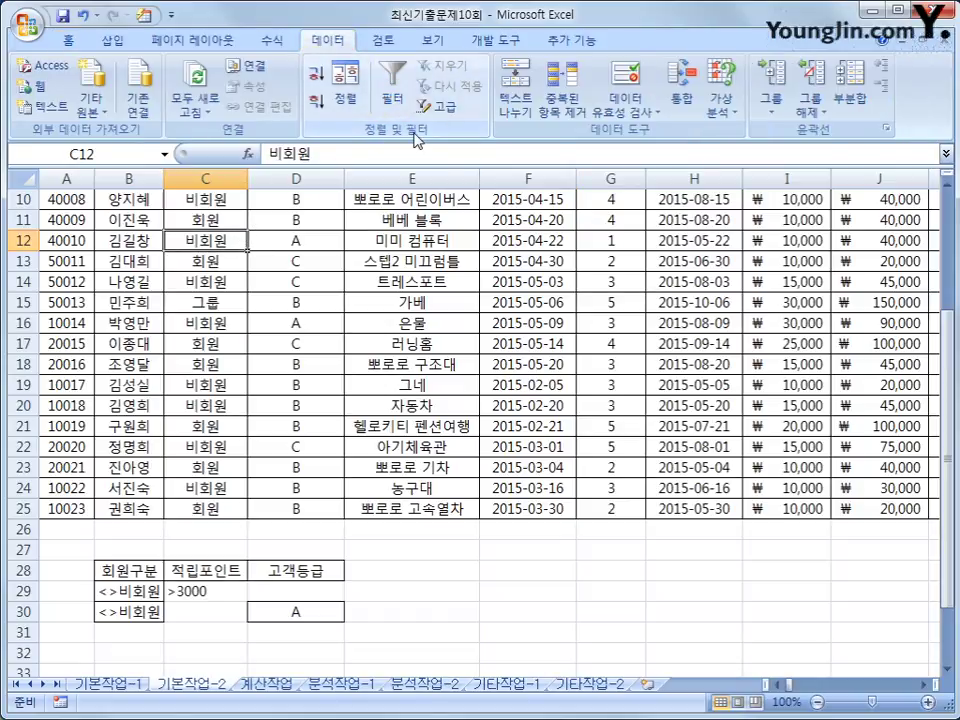
{"action": "left_click", "coordinate": [443, 110]}
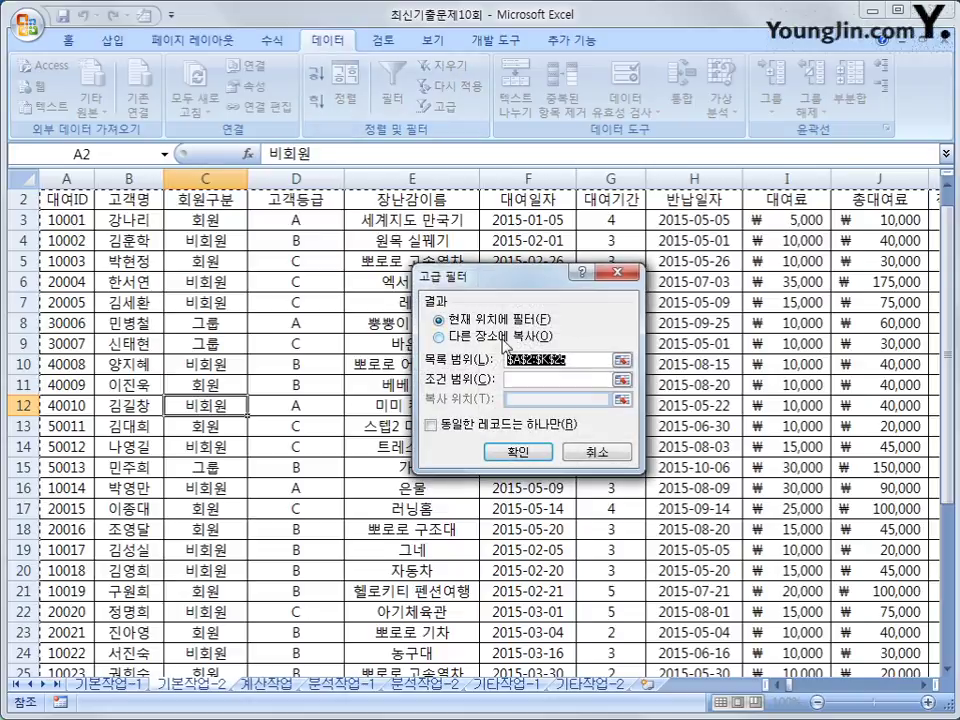
{"action": "scroll", "coordinate": [752, 392], "scroll_direction": "down", "scroll_amount": 2}
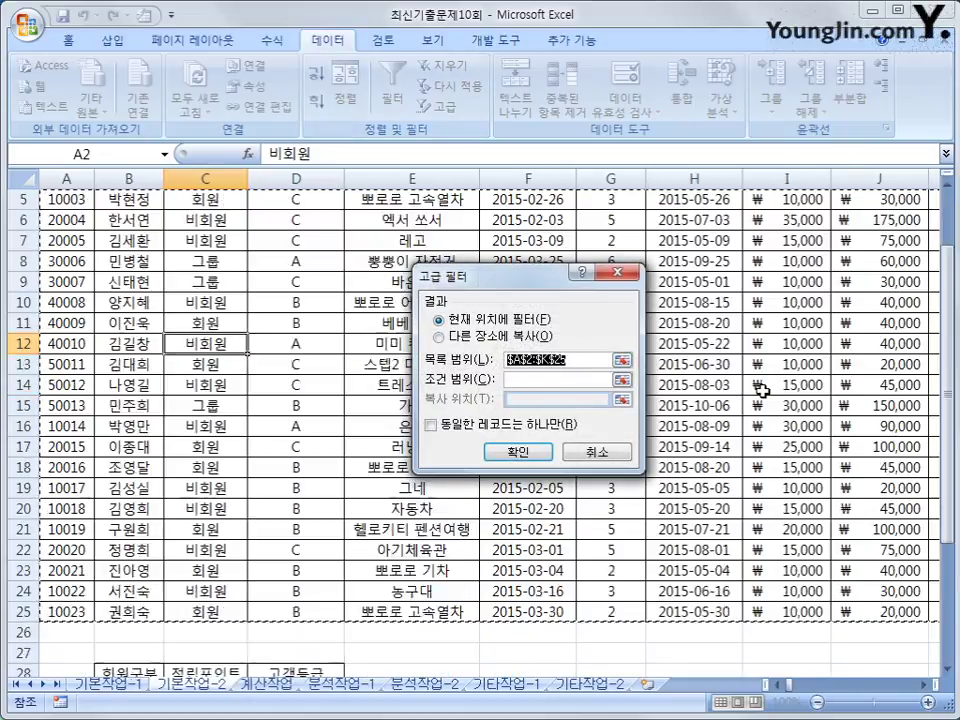
{"action": "left_click", "coordinate": [540, 380]}
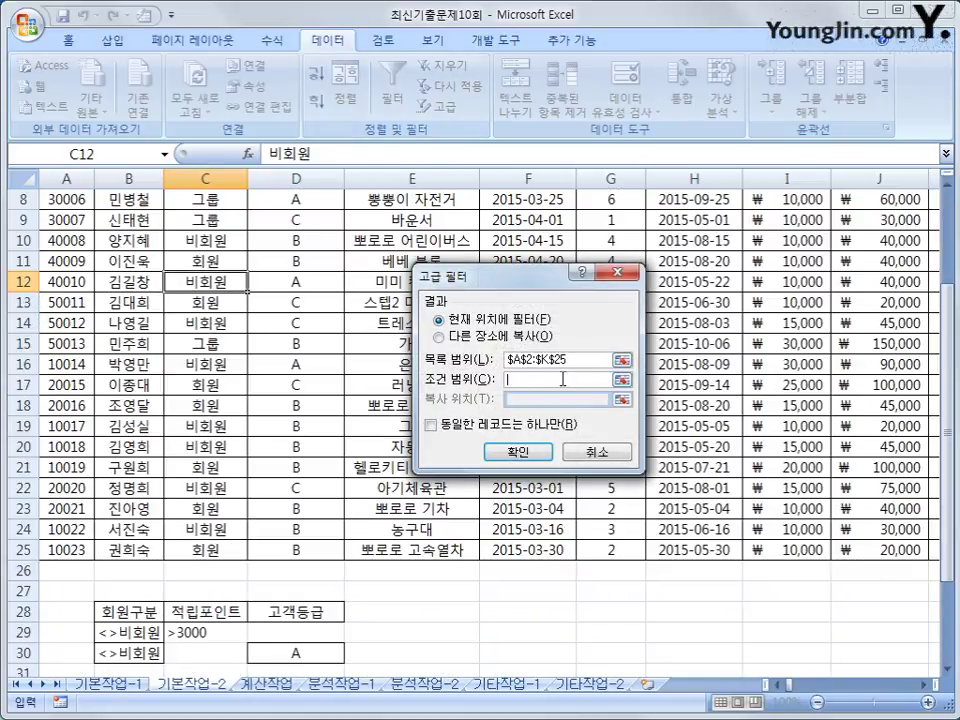
{"action": "left_click_drag", "start_coordinate": [150, 612], "coordinate": [262, 648]}
{"action": "scroll", "coordinate": [502, 551], "scroll_direction": "down", "scroll_amount": 2}
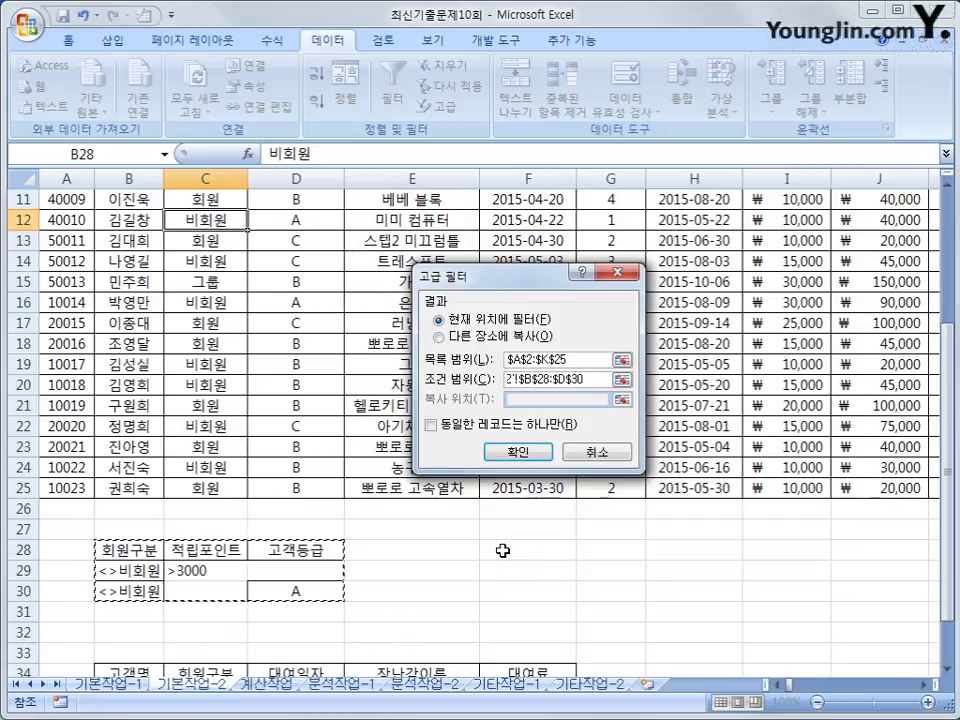
Set the advanced filter to copy its results to another location, the header row B34:F34, and run it.
{"action": "left_click", "coordinate": [495, 337]}
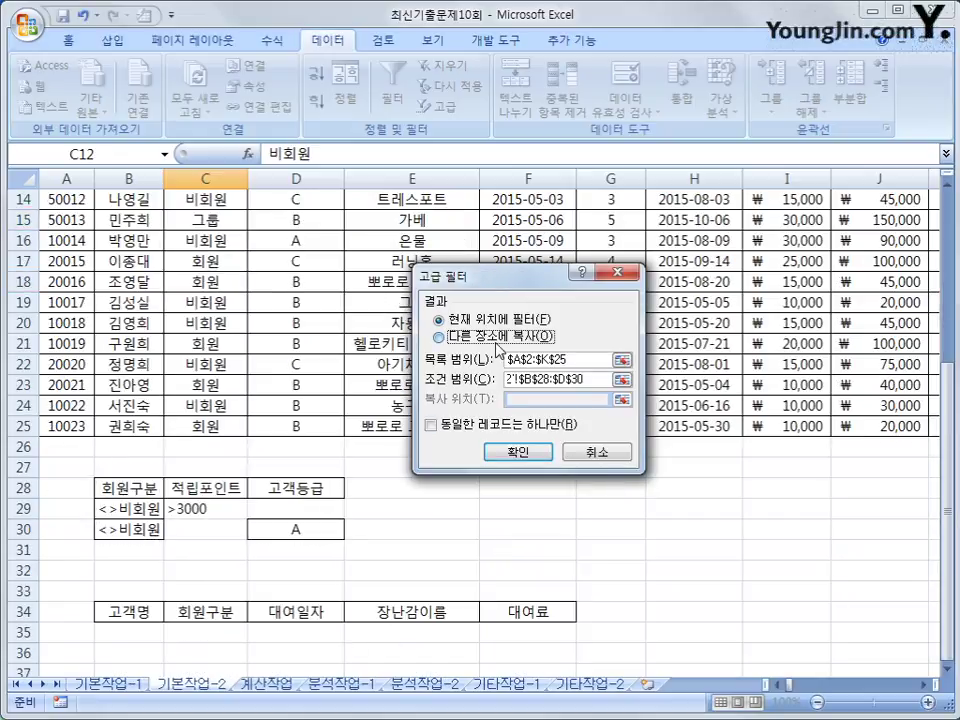
{"action": "left_click", "coordinate": [513, 397]}
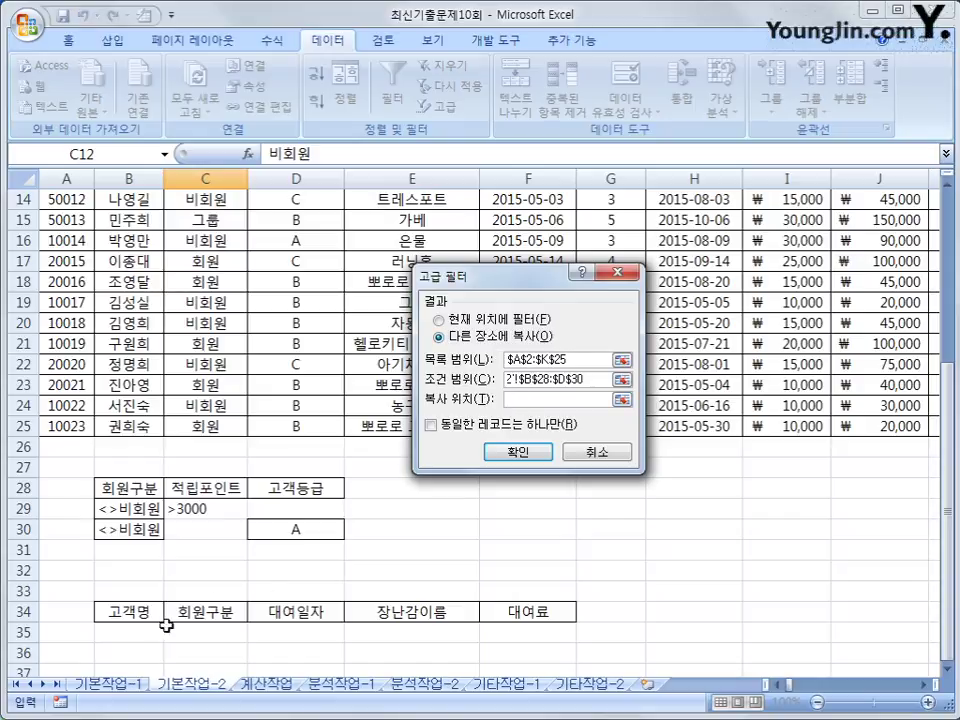
{"action": "left_click_drag", "start_coordinate": [150, 613], "coordinate": [502, 613]}
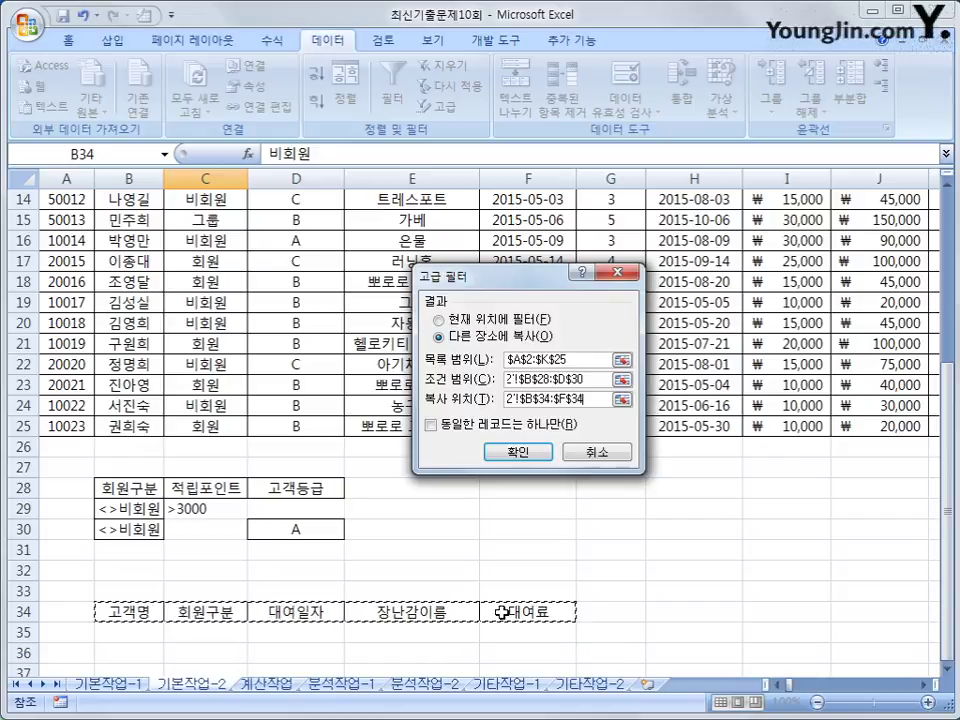
{"action": "left_click", "coordinate": [509, 450]}
{"action": "scroll", "coordinate": [517, 520], "scroll_direction": "down", "scroll_amount": 4}
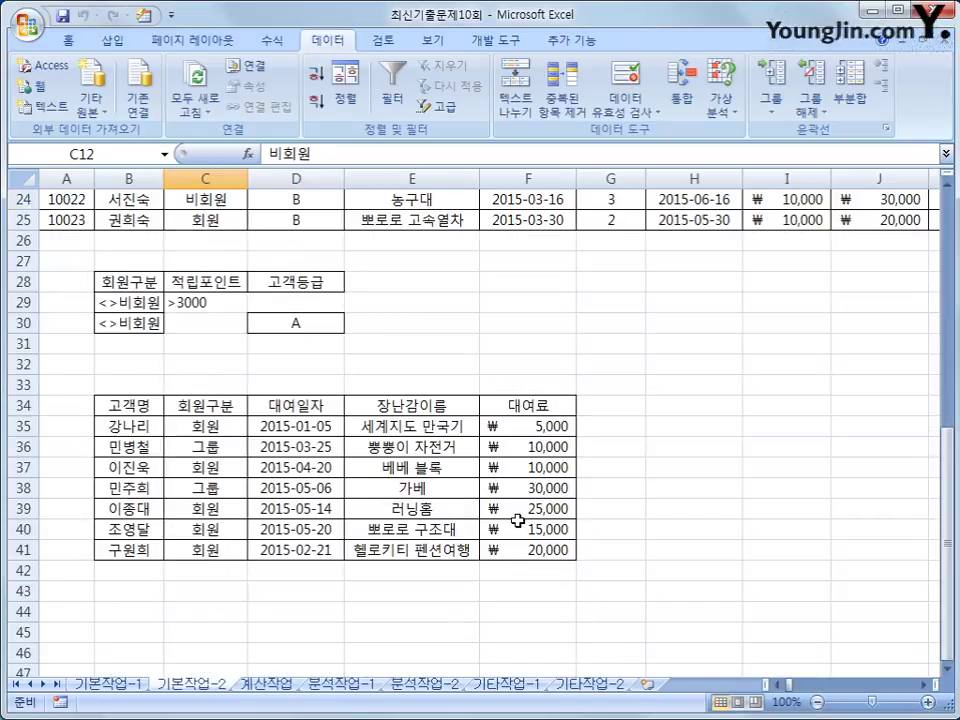
{"action": "left_click_drag", "start_coordinate": [133, 281], "coordinate": [506, 401]}
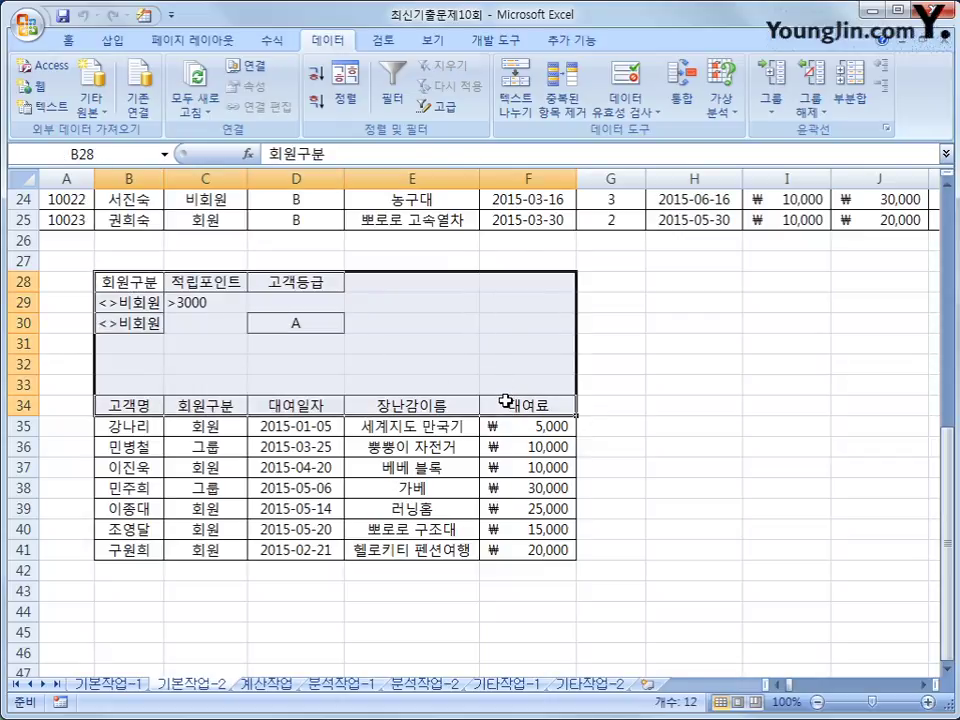
{"action": "left_click", "coordinate": [506, 405]}
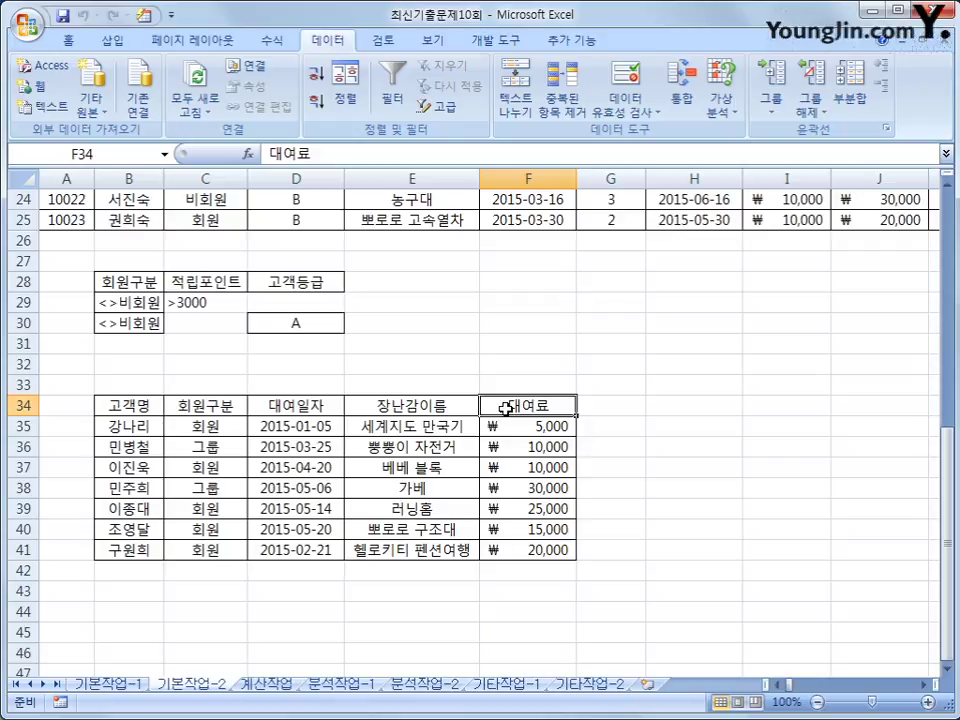
Start a new conditional formatting rule for the records A3:K25 that uses a formula to determine which cells to format.
{"action": "scroll", "coordinate": [506, 405], "scroll_direction": "up", "scroll_amount": 6}
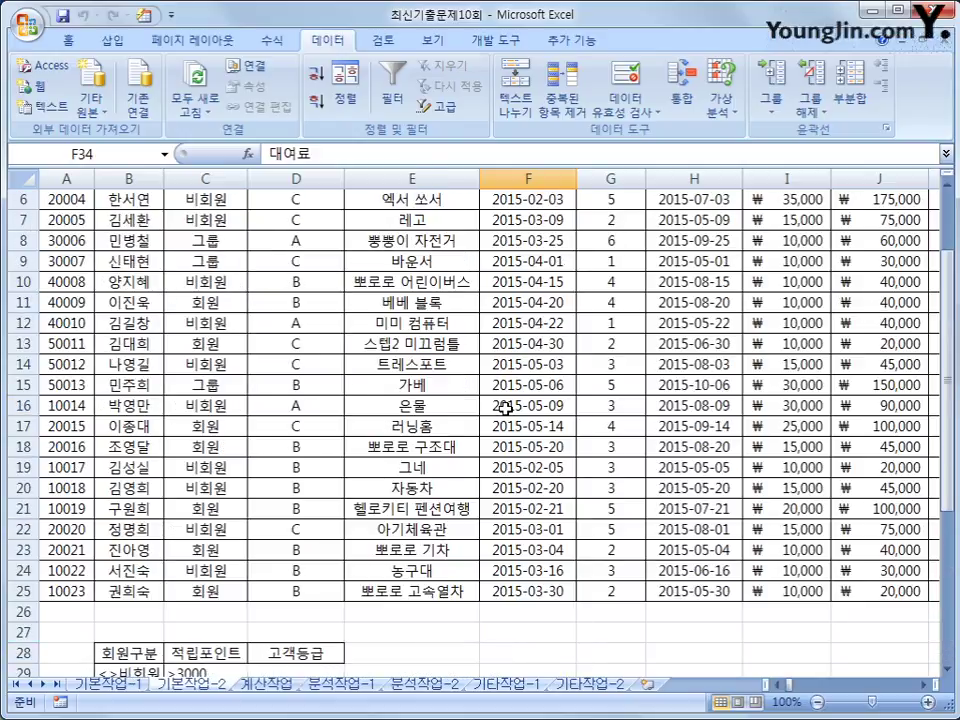
{"action": "scroll", "coordinate": [506, 405], "scroll_direction": "up", "scroll_amount": 2}
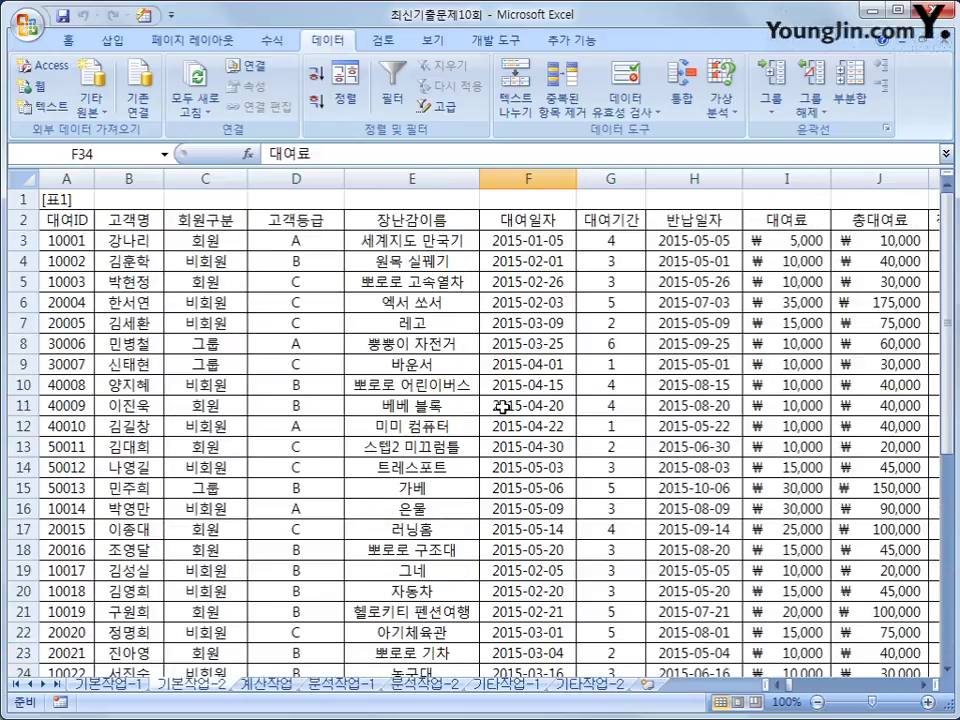
{"action": "left_click", "coordinate": [74, 241]}
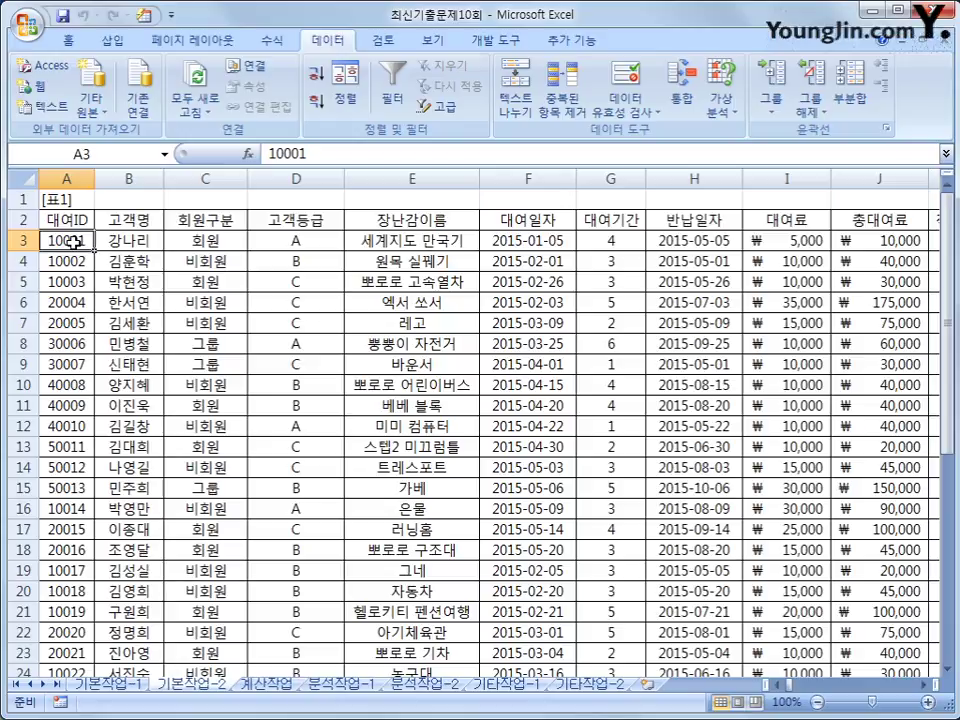
{"action": "left_click_drag", "start_coordinate": [74, 241], "coordinate": [780, 623]}
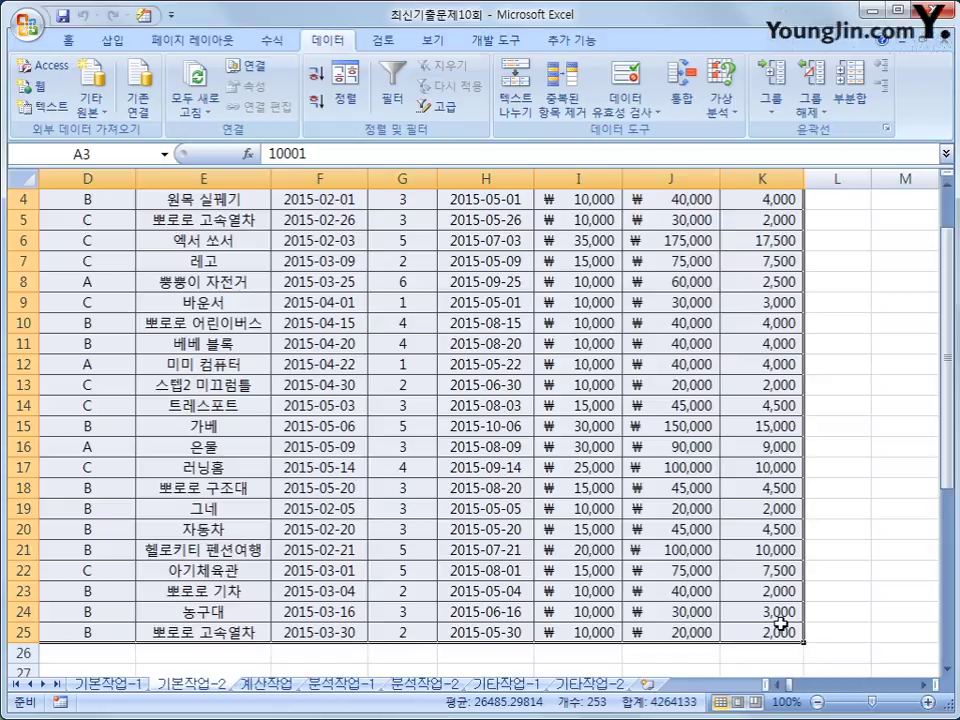
{"action": "left_click", "coordinate": [70, 43]}
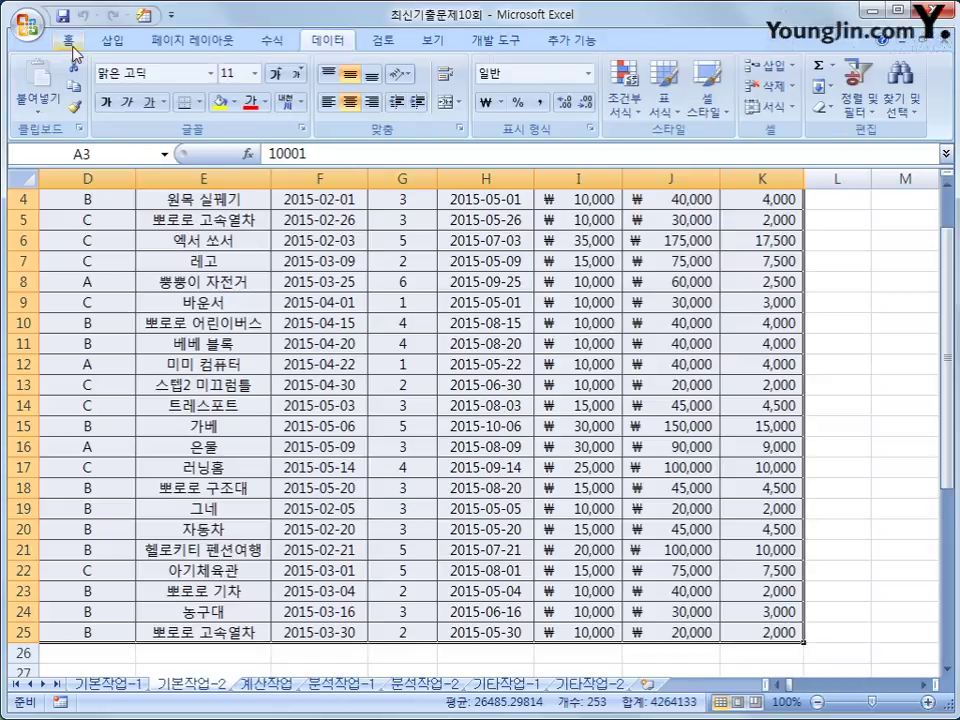
{"action": "left_click", "coordinate": [622, 112]}
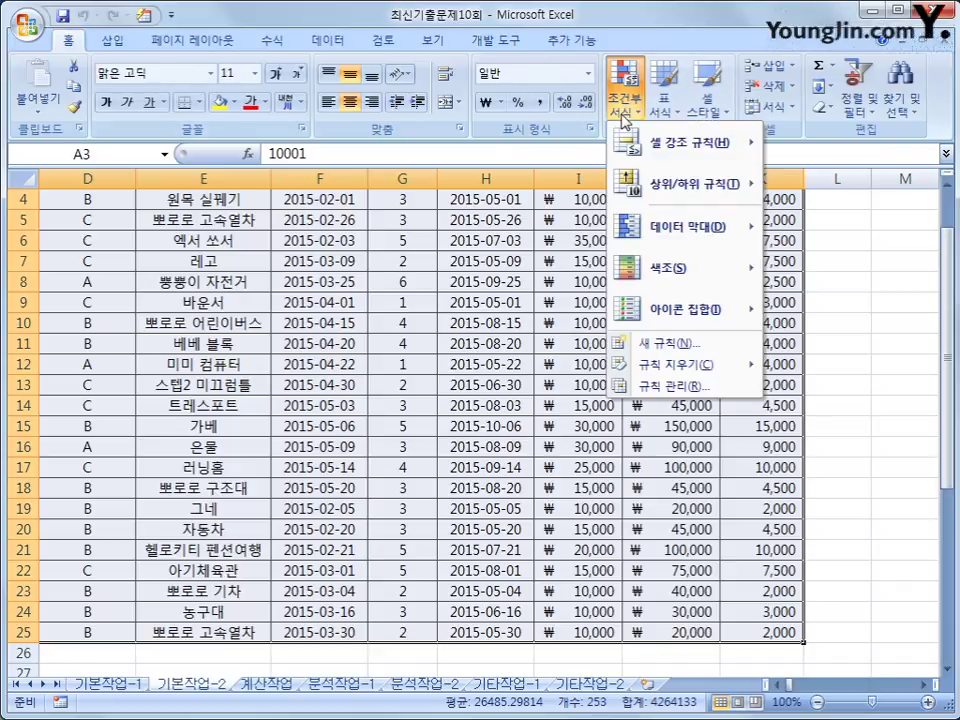
{"action": "left_click", "coordinate": [645, 345]}
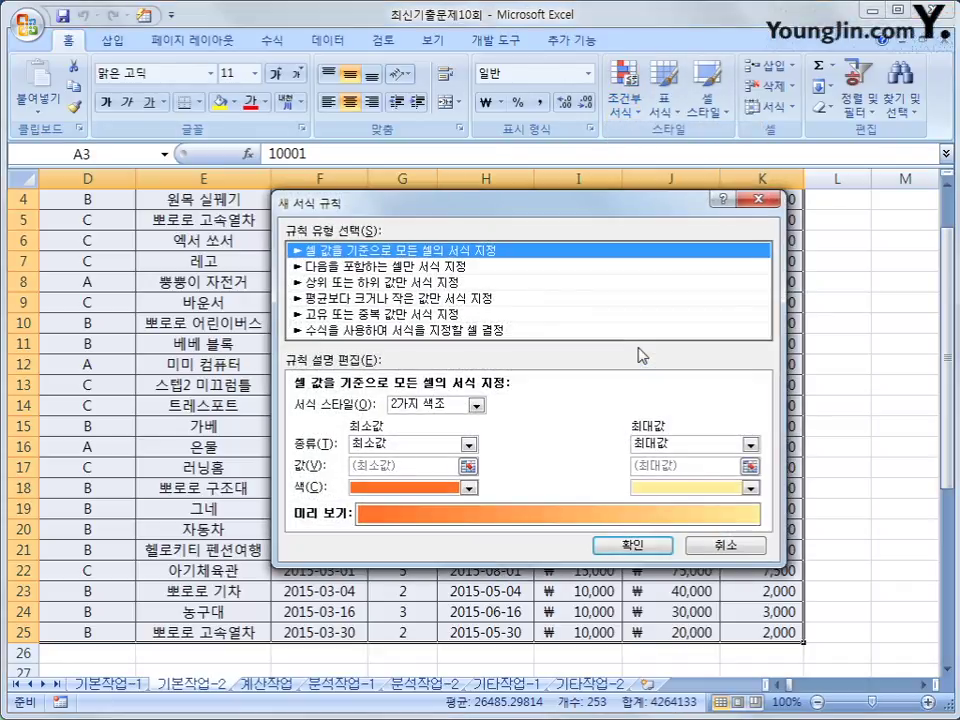
{"action": "left_click", "coordinate": [489, 329]}
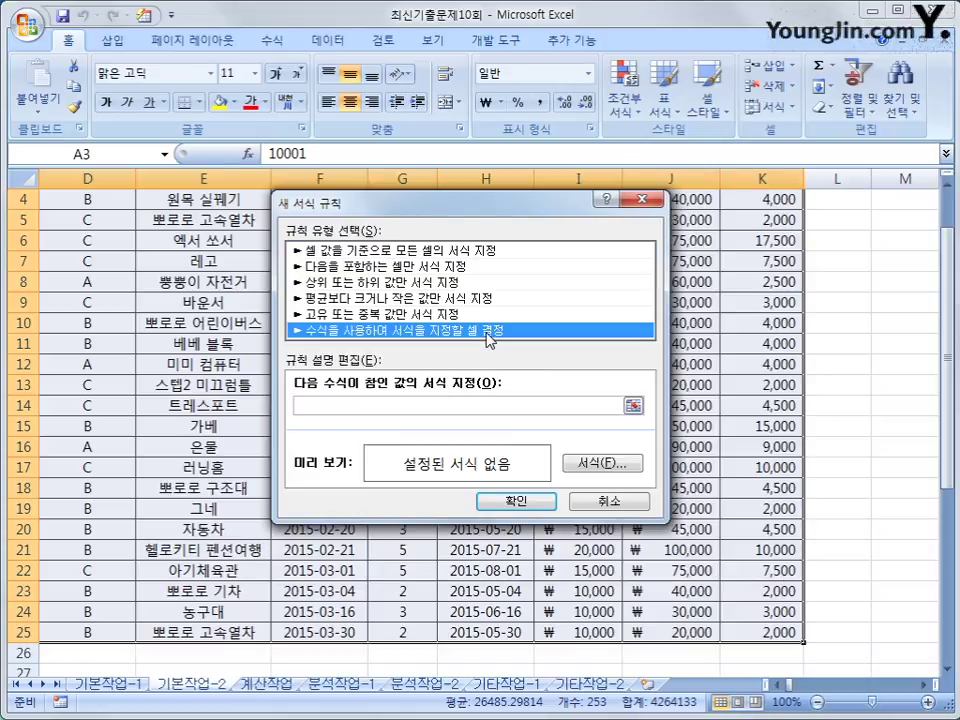
Begin the rule formula with an AND whose first condition tests the 대여ID's first character: =and(left($A3,1)="1",.
{"action": "left_click", "coordinate": [438, 405]}
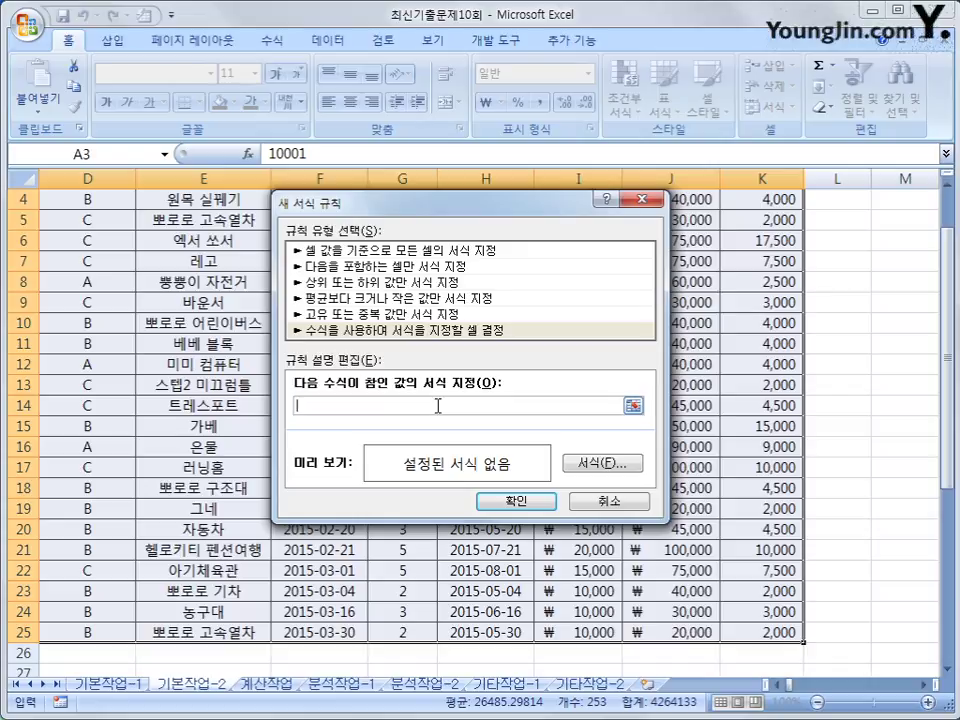
{"action": "type", "text": "ㅋ"}
{"action": "key", "text": "BackSpace"}
{"action": "type", "text": "ㅋ"}
{"action": "key", "text": "BackSpace"}
{"action": "type", "text": "ㅋ"}
{"action": "type", "text": "and("}
{"action": "type", "text": "left("}
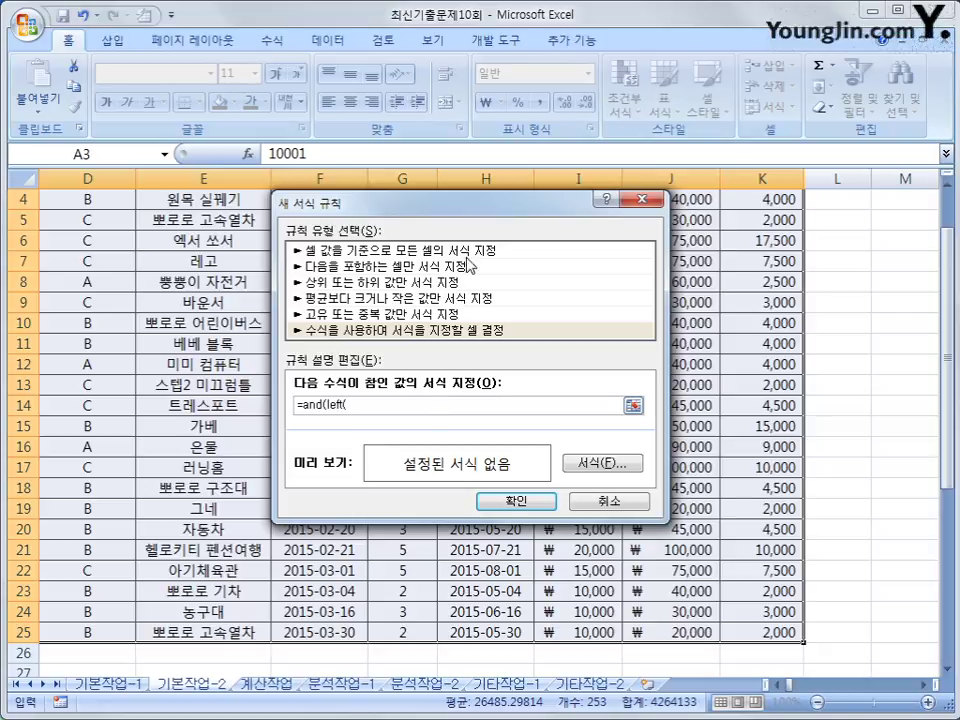
{"action": "left_click_drag", "start_coordinate": [490, 211], "coordinate": [599, 277]}
{"action": "scroll", "coordinate": [290, 322], "scroll_direction": "up", "scroll_amount": 1}
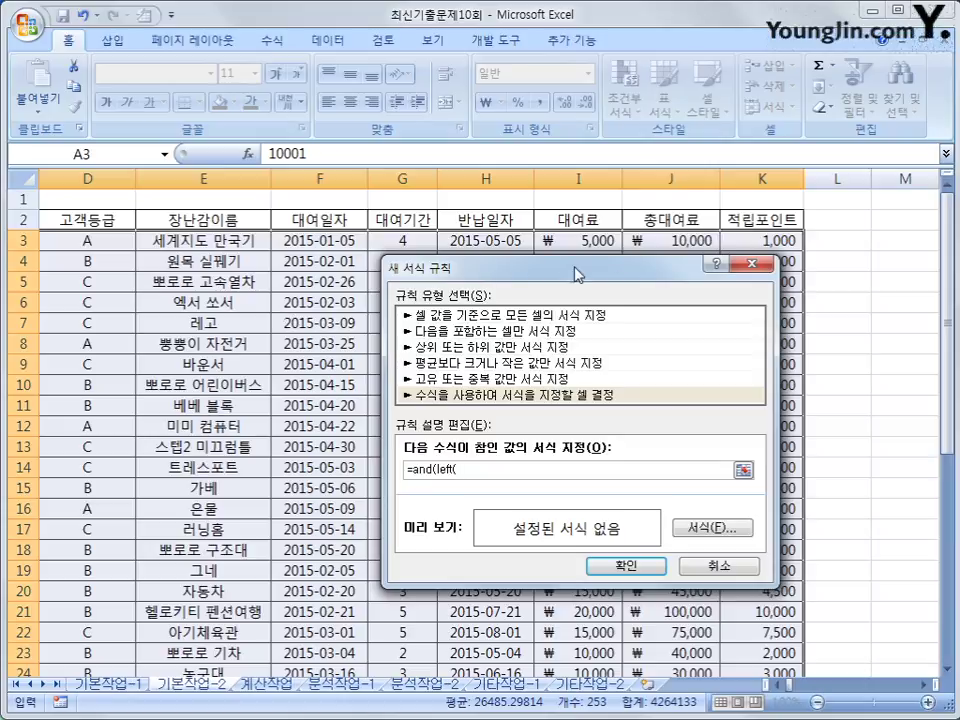
{"action": "left_click", "coordinate": [776, 685]}
{"action": "left_click", "coordinate": [776, 685]}
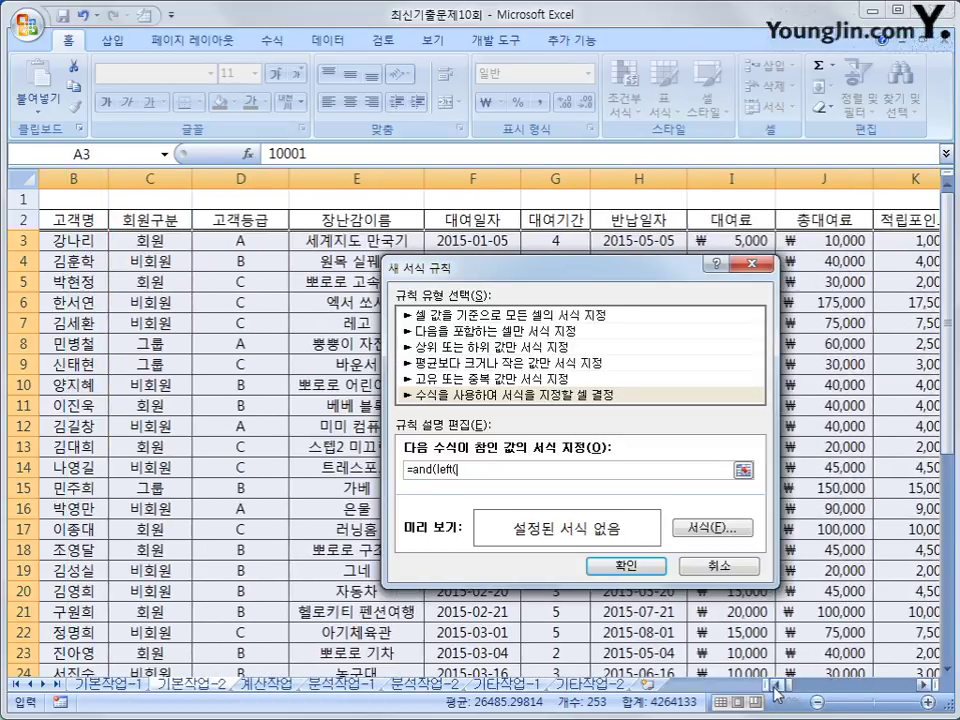
{"action": "left_click", "coordinate": [776, 685]}
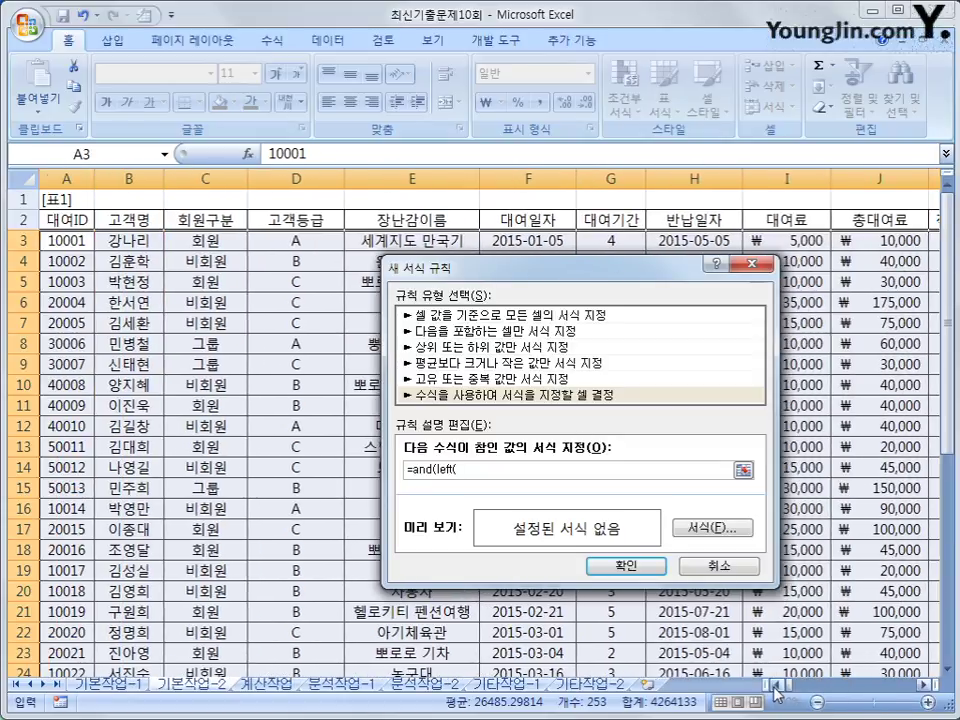
{"action": "left_click", "coordinate": [72, 243]}
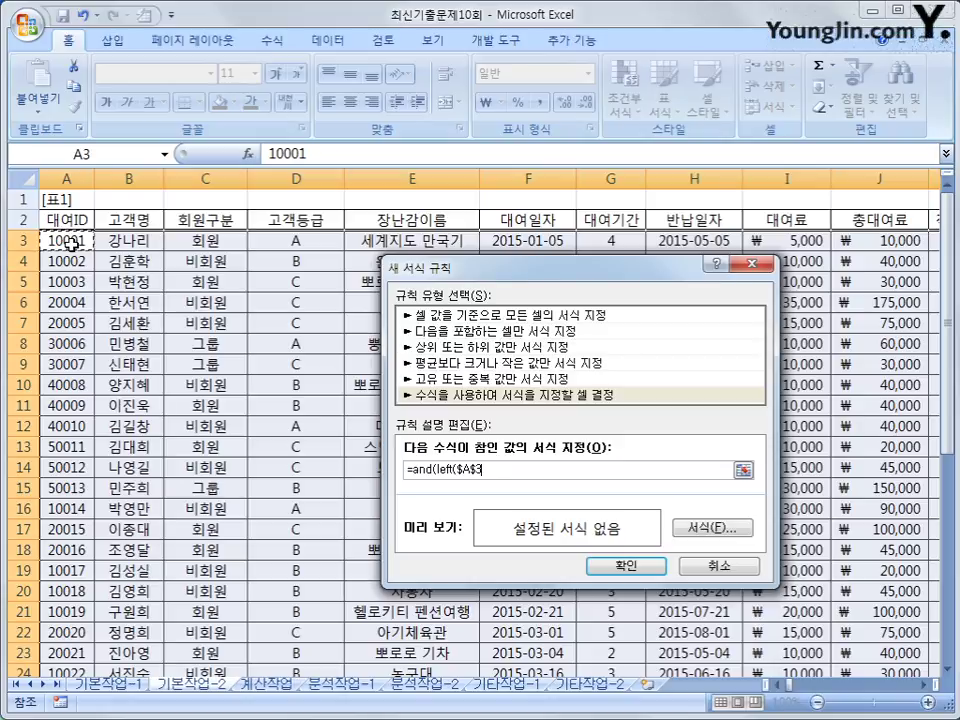
{"action": "key", "text": "F4"}
{"action": "key", "text": "F4"}
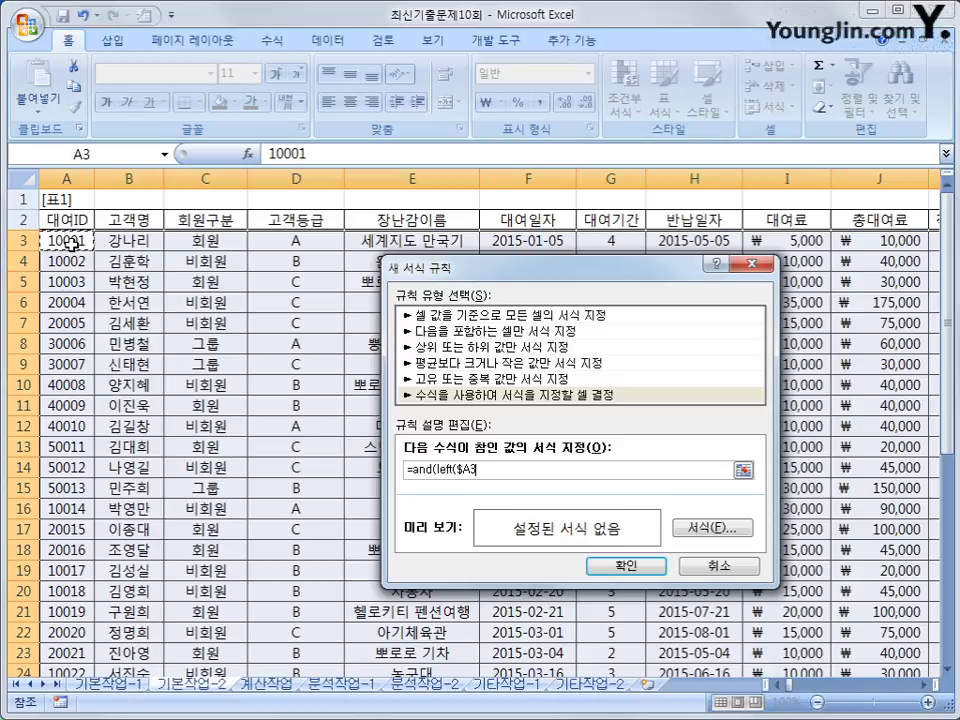
{"action": "type", "text": ",1)=\""}
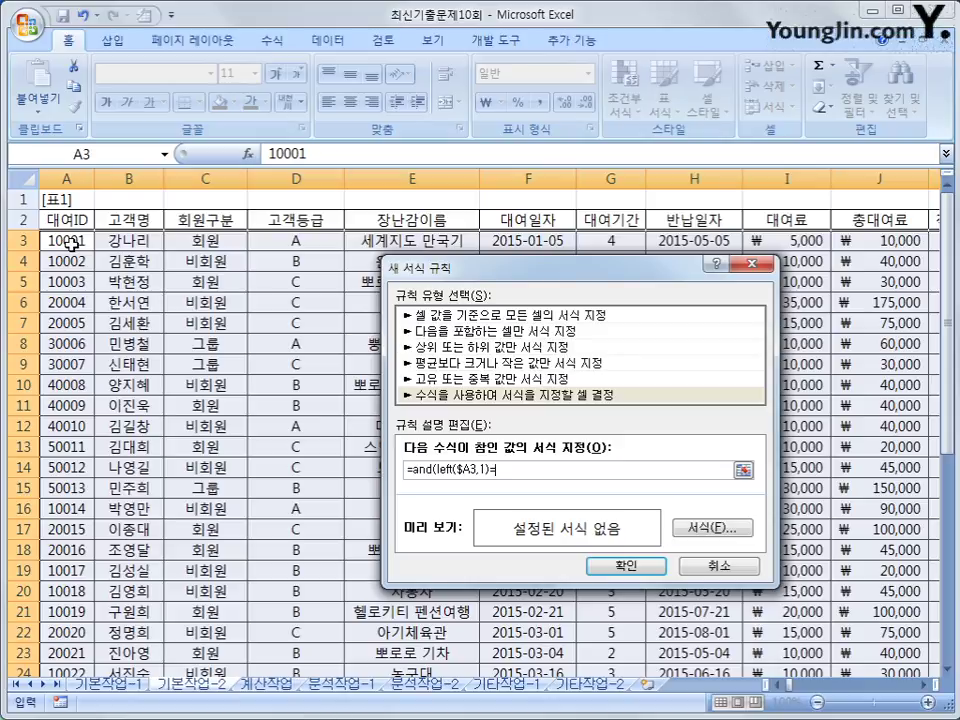
{"action": "type", "text": "1\","}
Complete the rule formula with the condition that 반납일자 falls in May: month($H3)=5).
{"action": "type", "text": "month("}
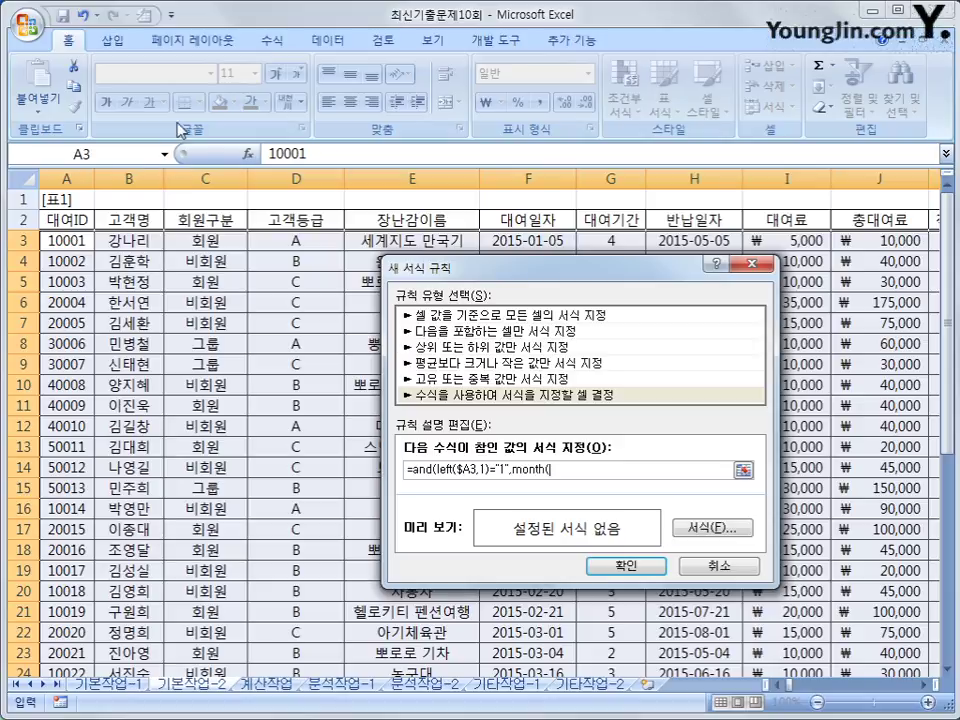
{"action": "left_click", "coordinate": [690, 240]}
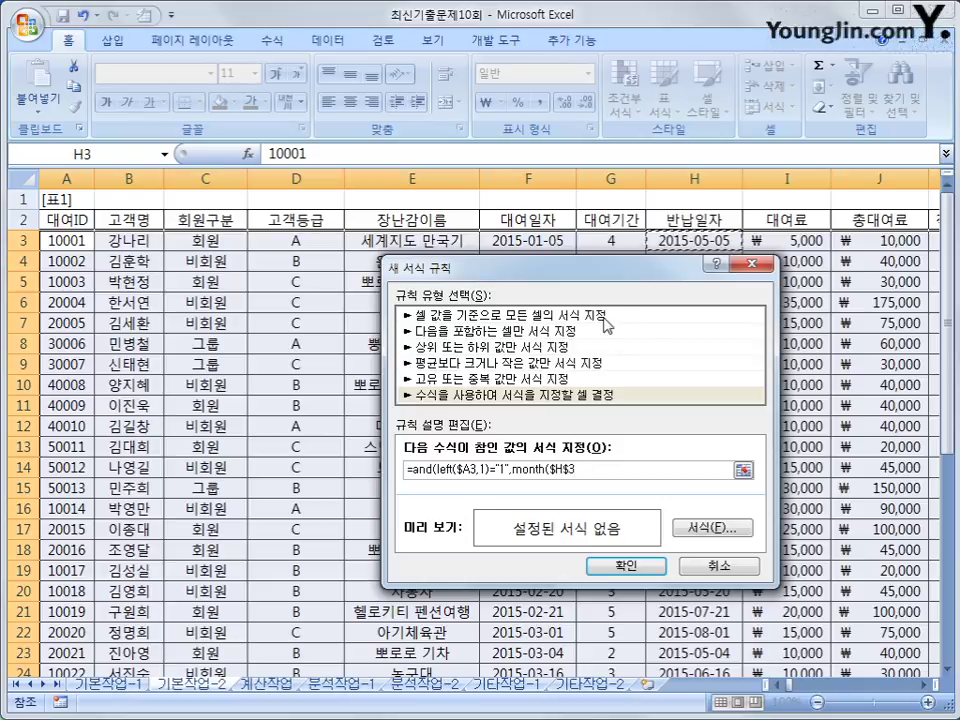
{"action": "key", "text": "F4"}
{"action": "key", "text": "F4"}
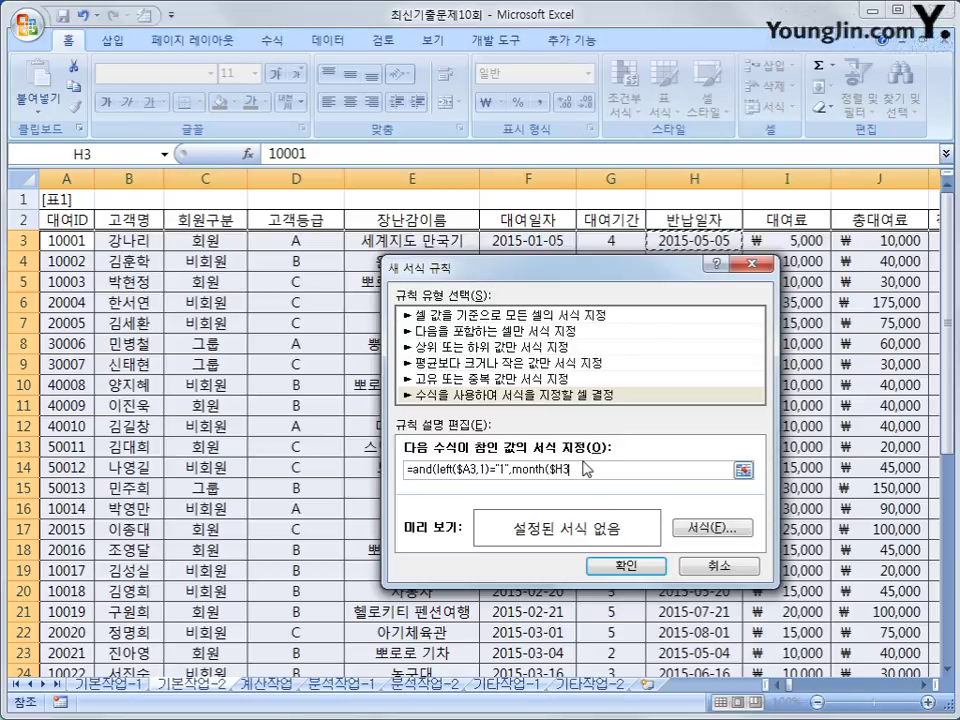
{"action": "type", "text": ")="}
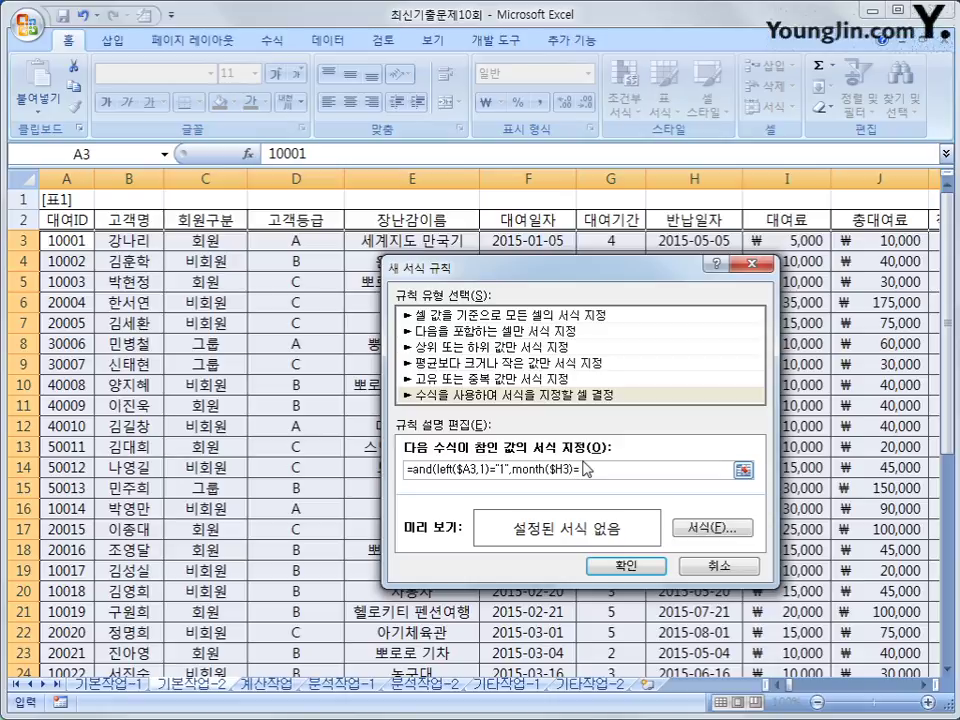
{"action": "type", "text": "5)"}
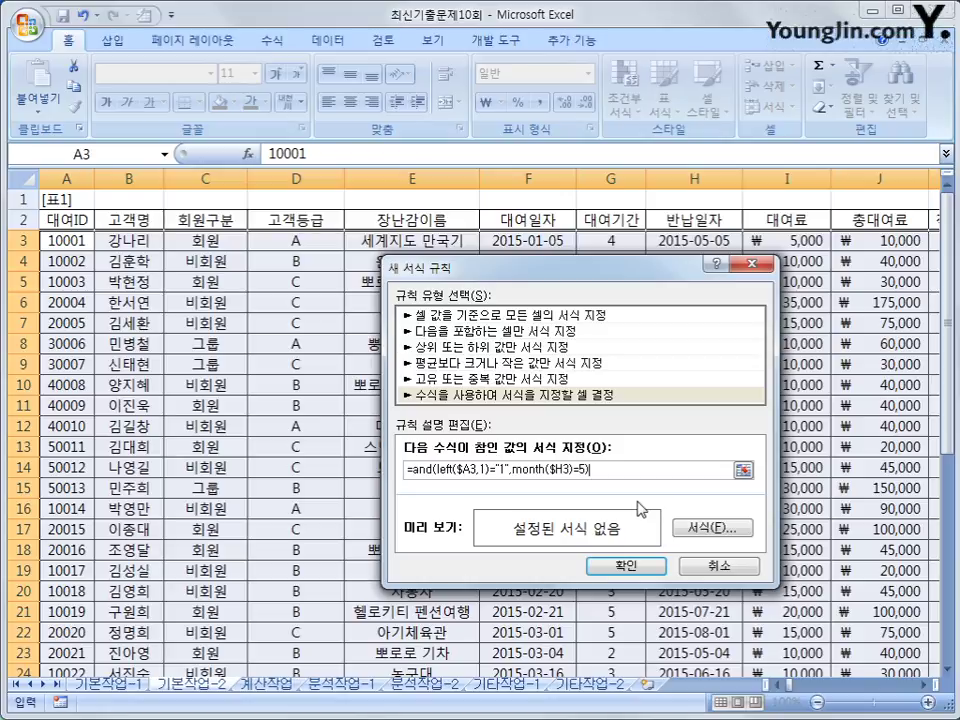
Format matching rows with an italic font style and the standard blue font colour, and apply the rule.
{"action": "left_click", "coordinate": [726, 531]}
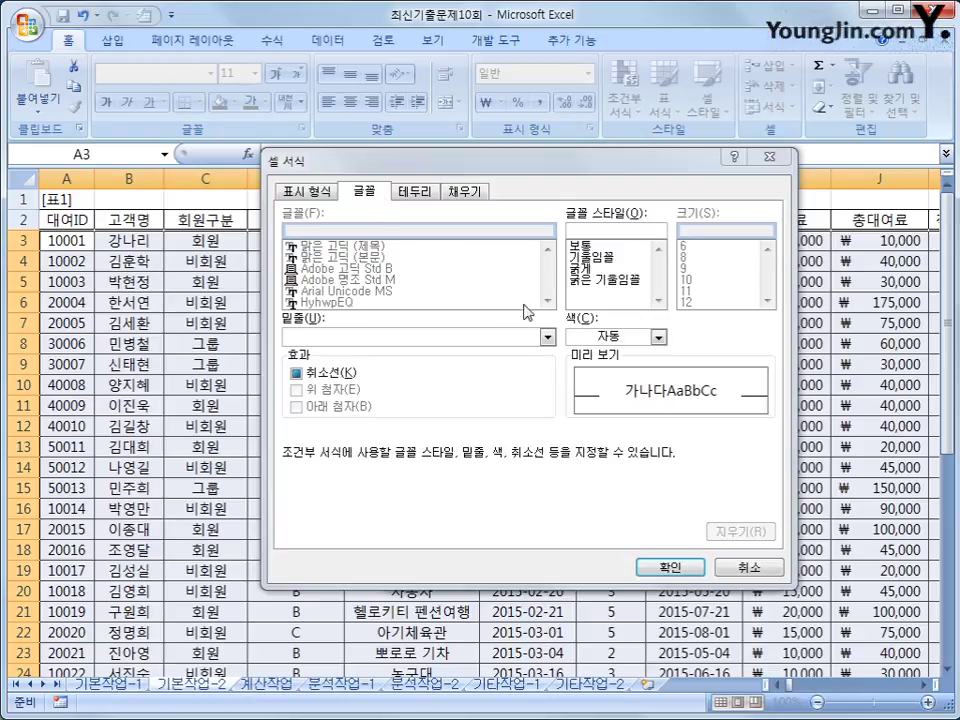
{"action": "left_click", "coordinate": [577, 258]}
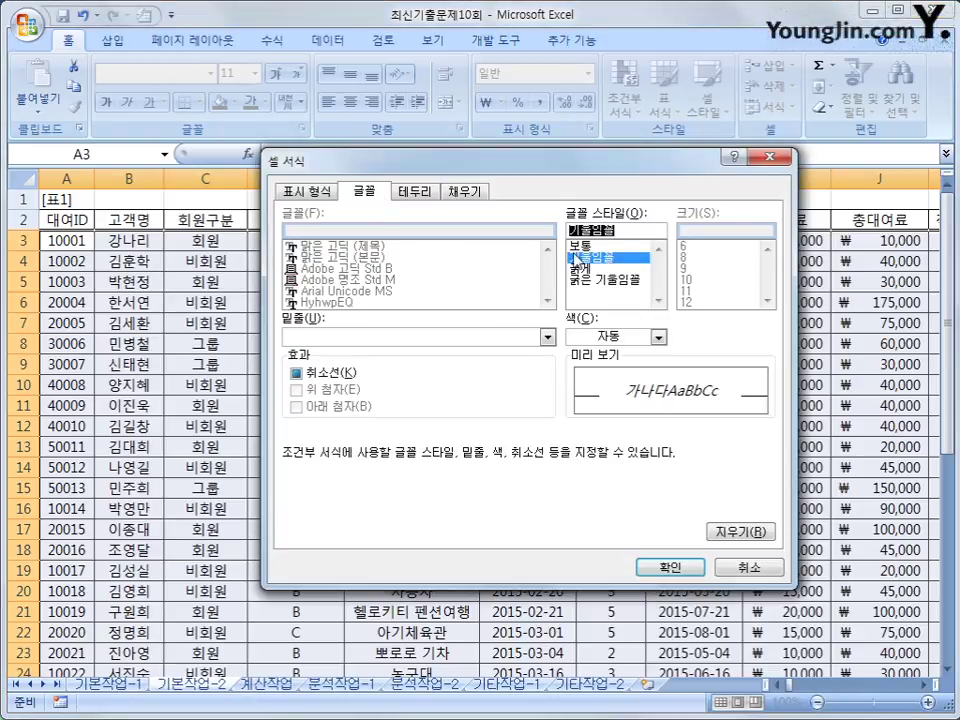
{"action": "left_click", "coordinate": [658, 337]}
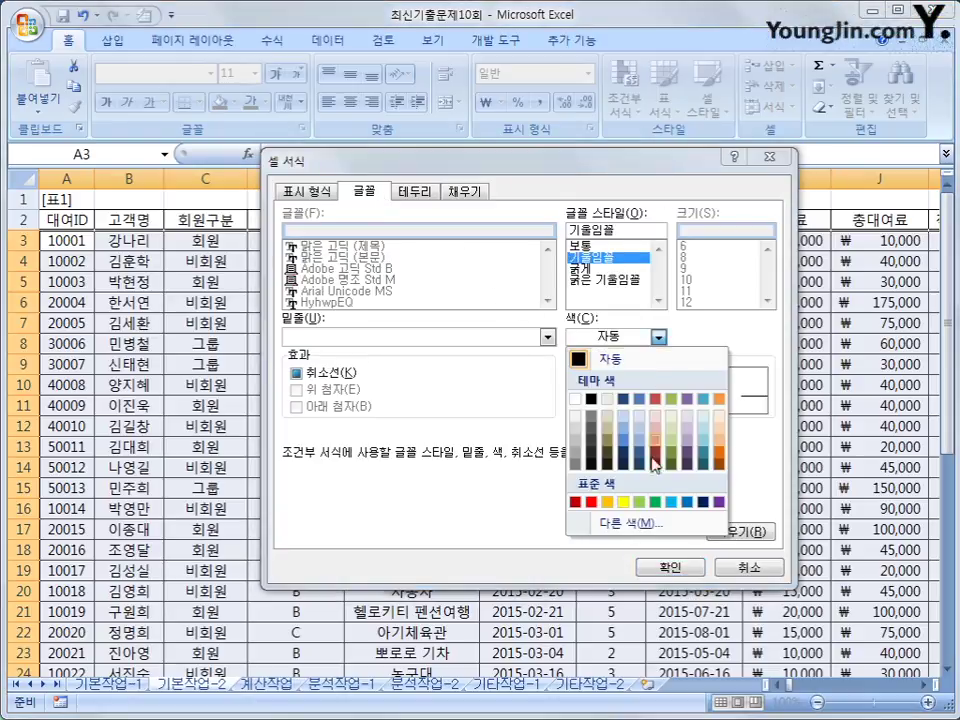
{"action": "left_click", "coordinate": [686, 502]}
{"action": "left_click", "coordinate": [670, 567]}
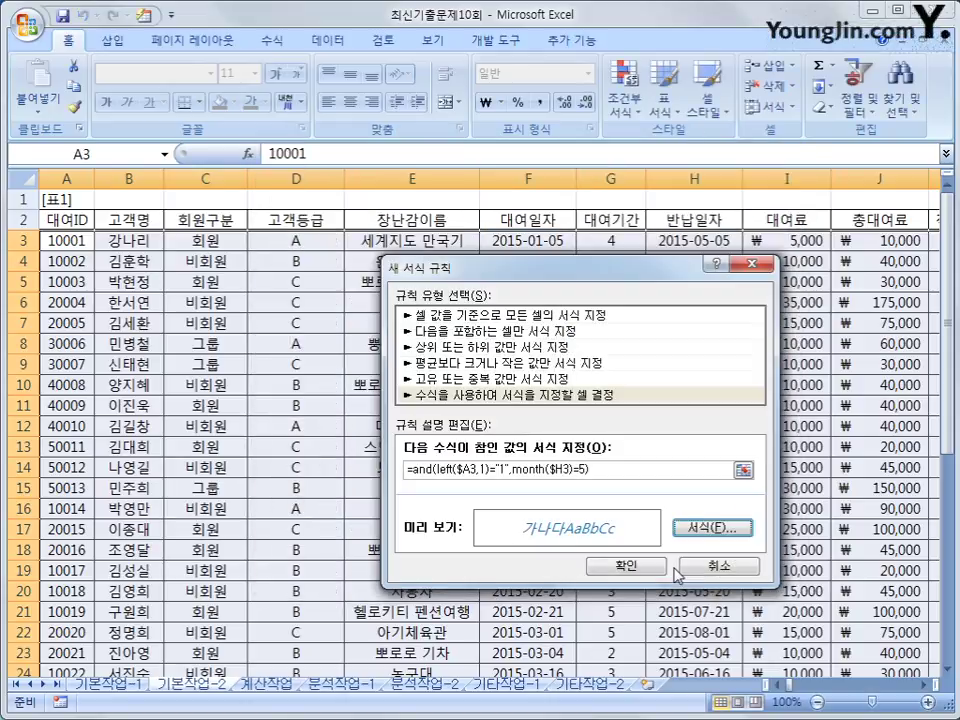
{"action": "left_click", "coordinate": [632, 567]}
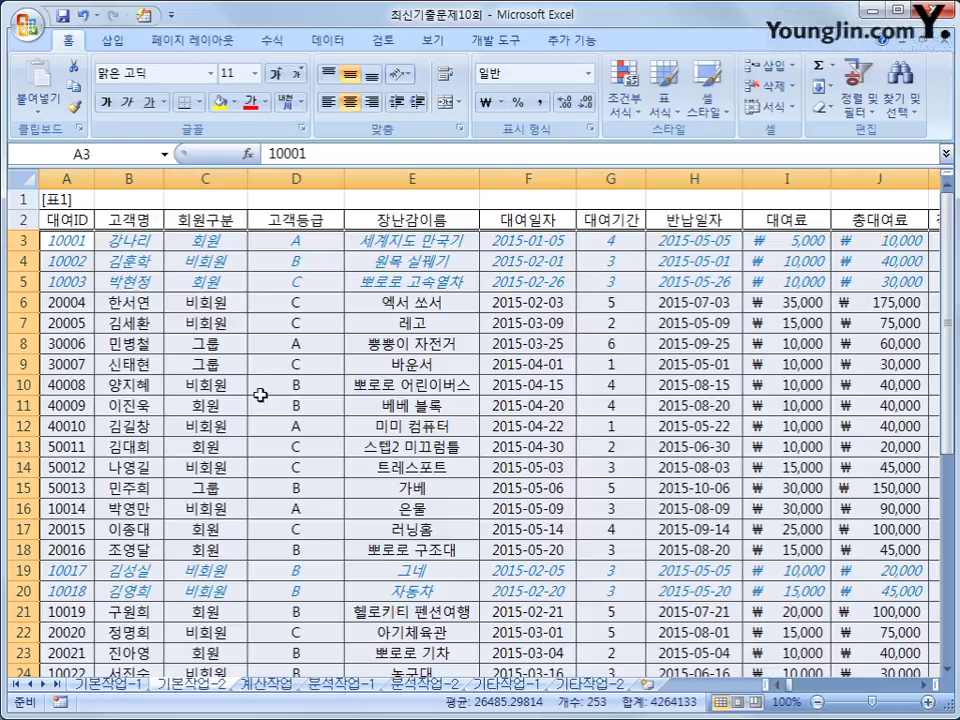
Check the 대여ID and 반납일자 values of the conditionally formatted rows against the rule's conditions.
{"action": "left_click_drag", "start_coordinate": [73, 241], "coordinate": [73, 281]}
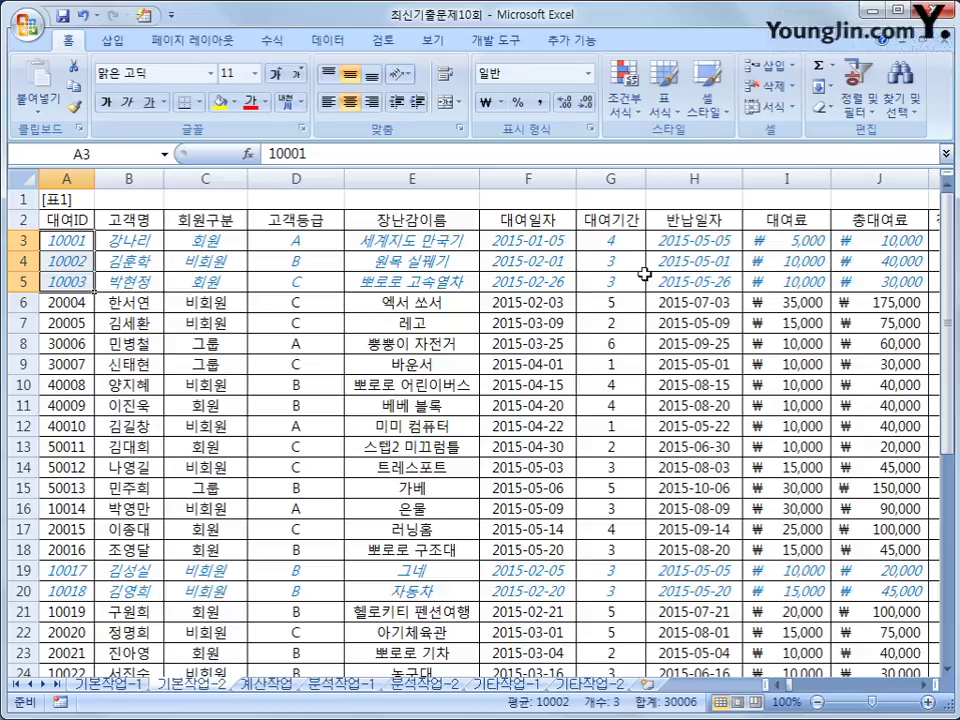
{"action": "left_click_drag", "start_coordinate": [690, 240], "coordinate": [687, 280]}
{"action": "left_click_drag", "start_coordinate": [694, 571], "coordinate": [705, 591], "text": "ctrl"}
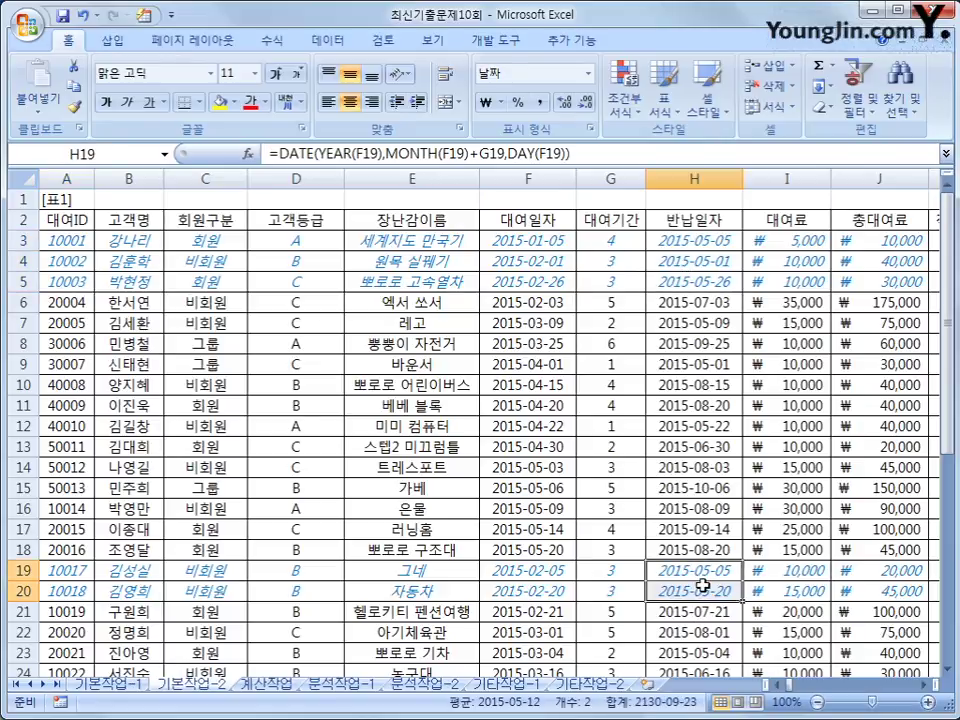
{"action": "scroll", "coordinate": [705, 591], "scroll_direction": "down", "scroll_amount": 3}
{"action": "left_click", "coordinate": [698, 509], "text": "ctrl"}
{"action": "scroll", "coordinate": [692, 530], "scroll_direction": "up", "scroll_amount": 3}
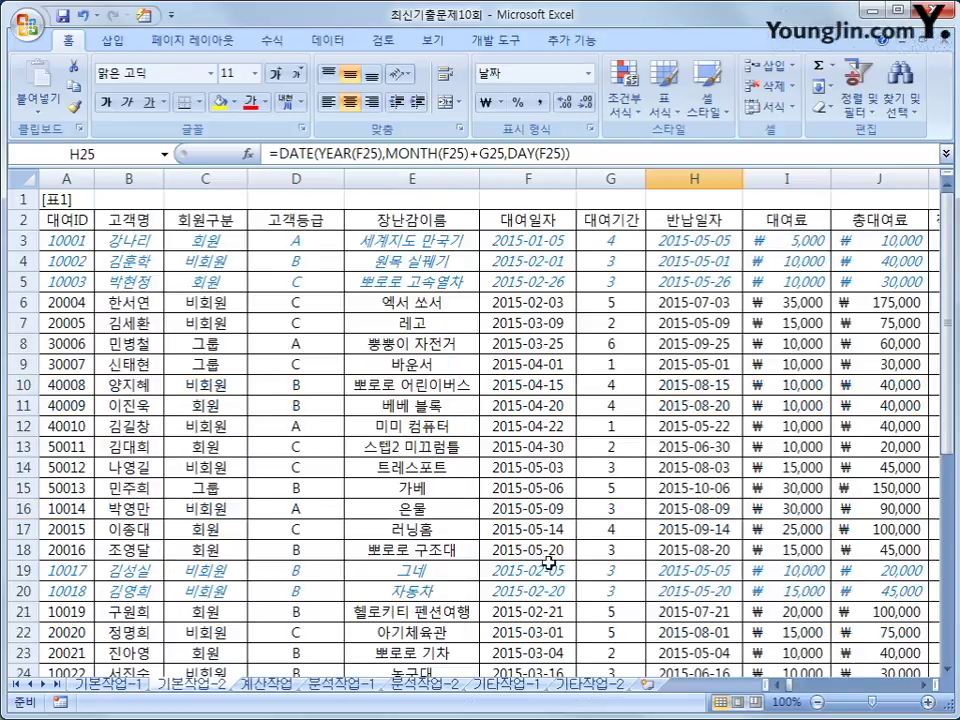
Open the 계산작업 sheet and examine the 대여일자 and 대여기간 columns for the 반납일 calculation, ending on H4.
{"action": "left_click", "coordinate": [280, 686]}
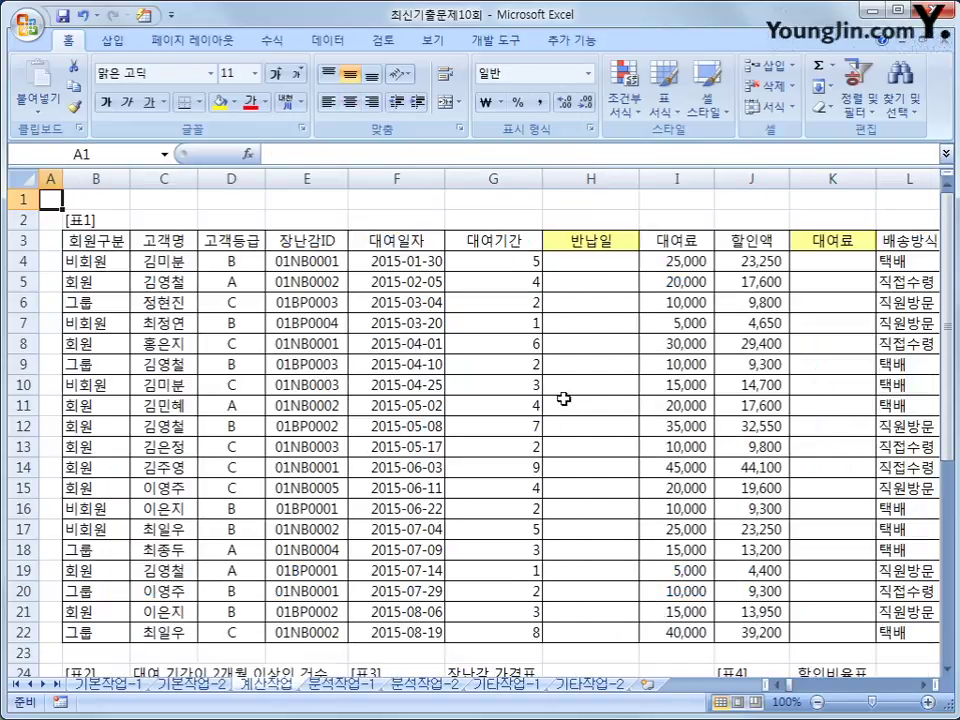
{"action": "left_click_drag", "start_coordinate": [589, 259], "coordinate": [583, 630]}
{"action": "left_click", "coordinate": [610, 261]}
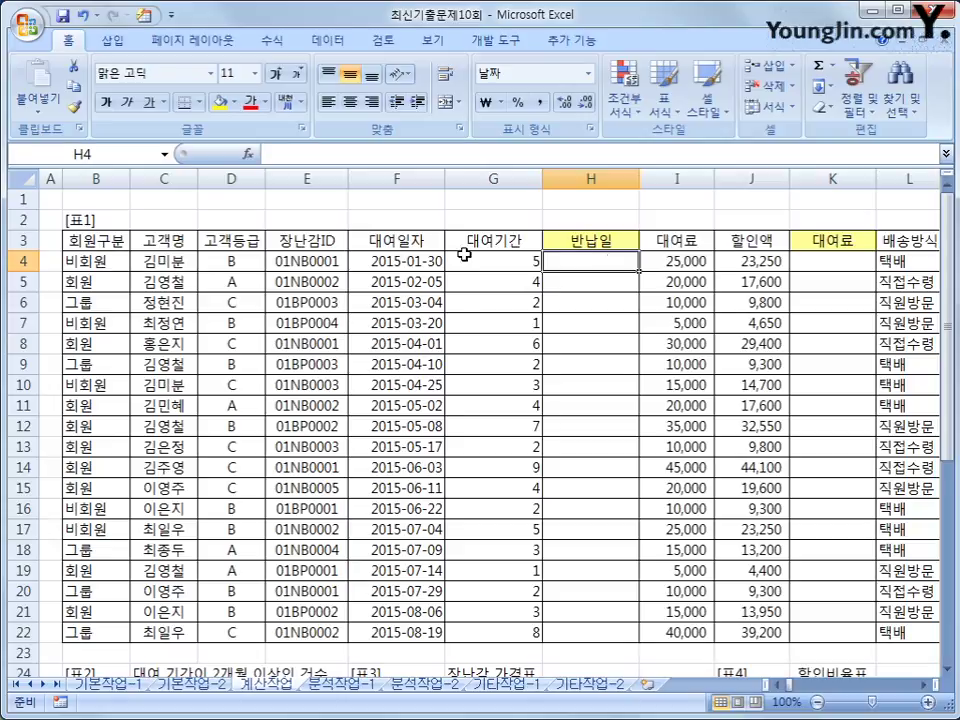
{"action": "left_click", "coordinate": [415, 258]}
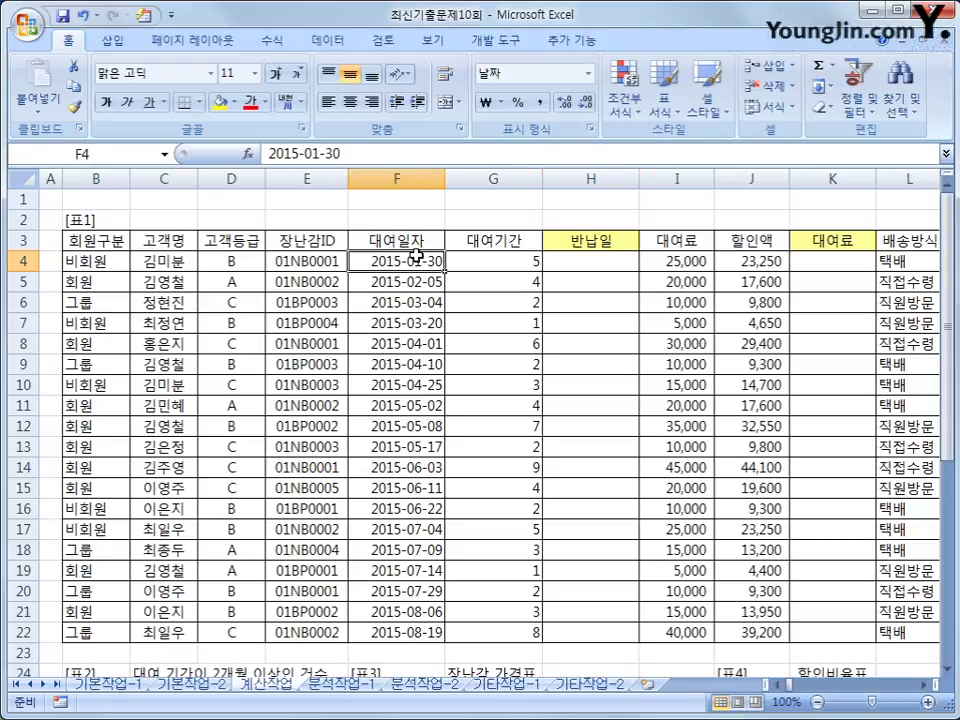
{"action": "left_click", "coordinate": [531, 265]}
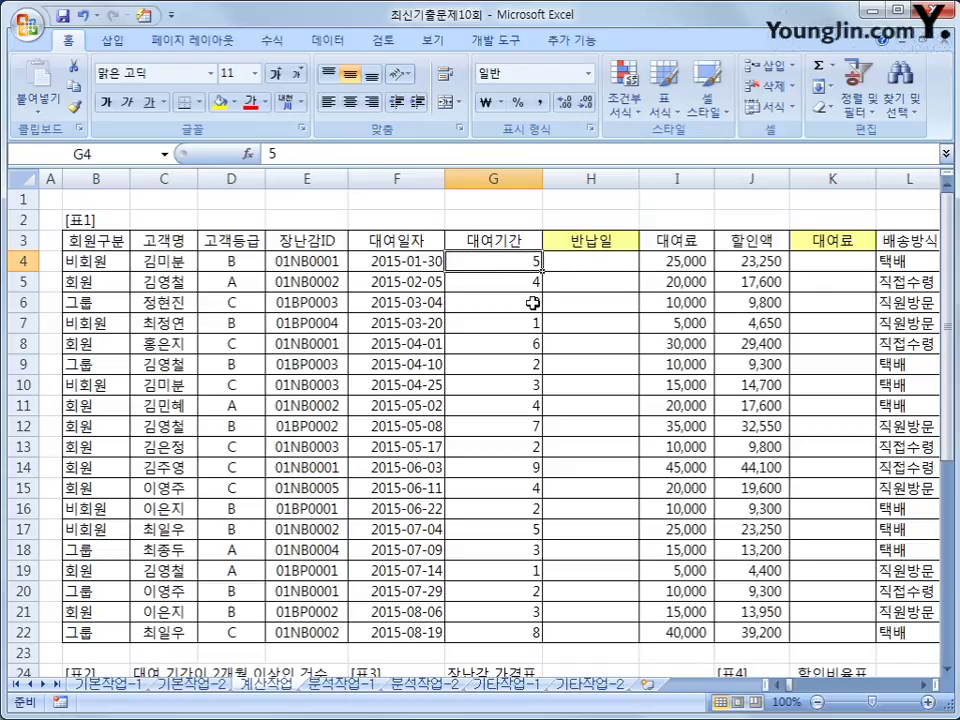
{"action": "key", "text": "Down"}
{"action": "key", "text": "Down"}
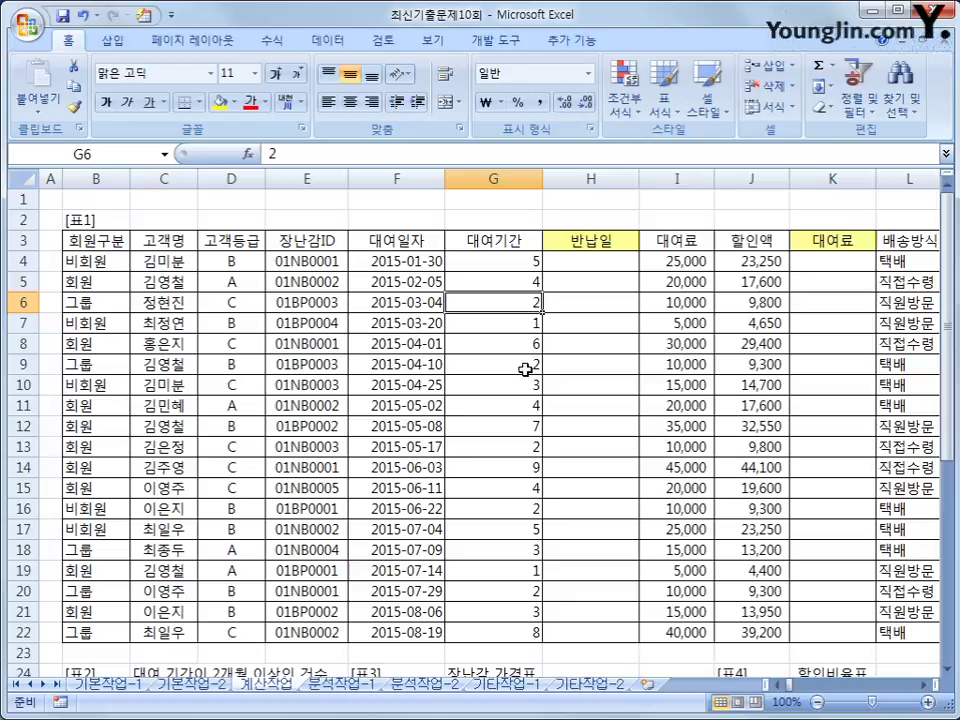
{"action": "left_click", "coordinate": [569, 261]}
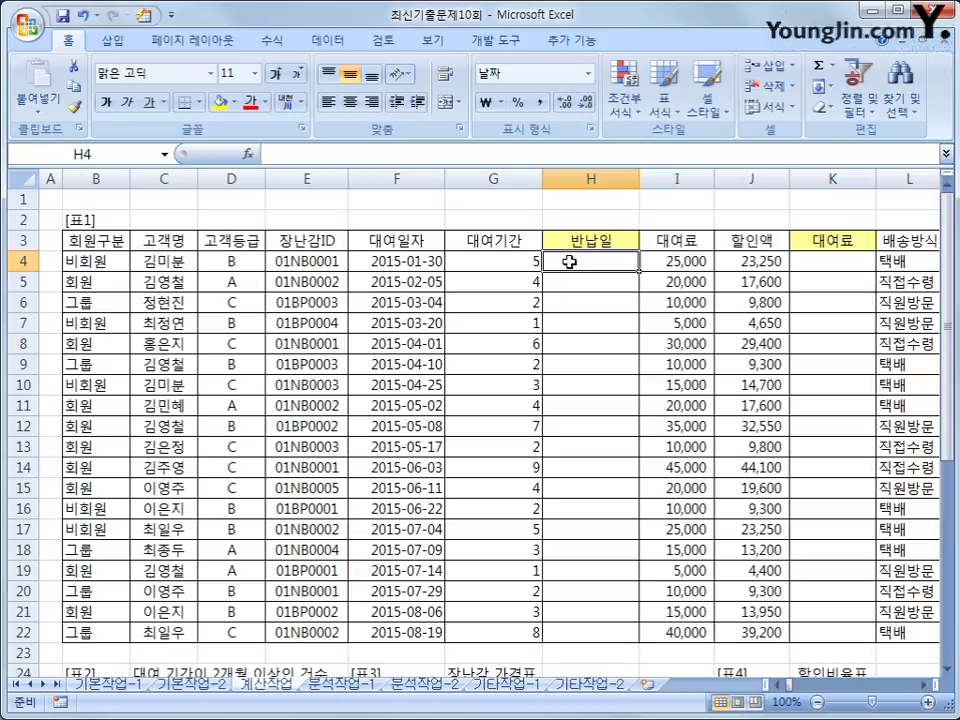
Start the 반납일 formula in H4 with the year and the month plus rental period: =date(year(F4),month(F4)+G4.
{"action": "type", "text": "=date("}
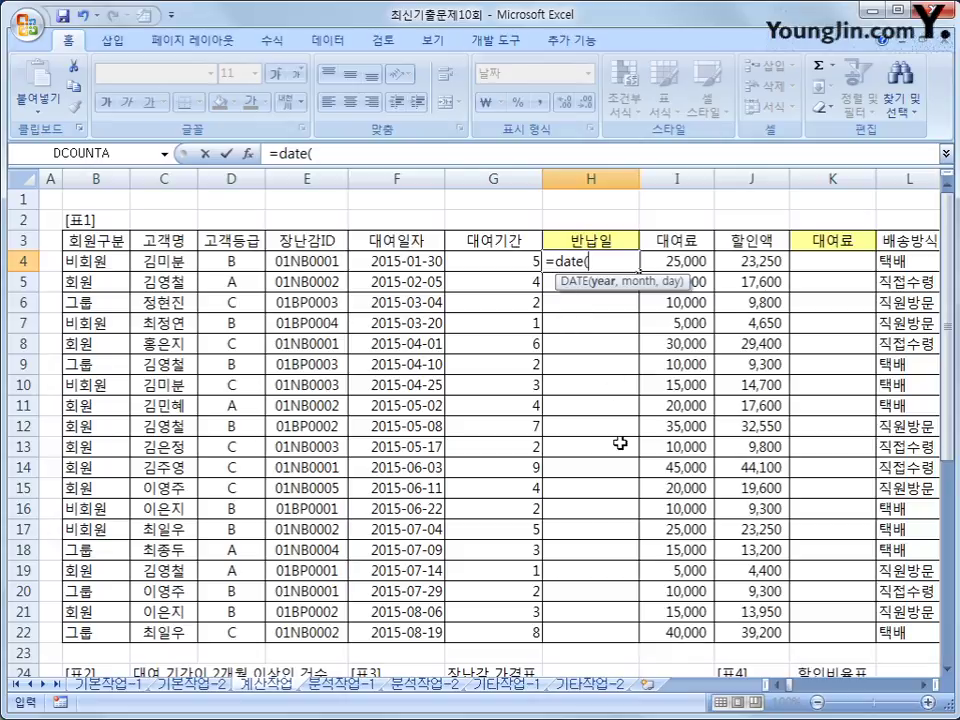
{"action": "type", "text": "year("}
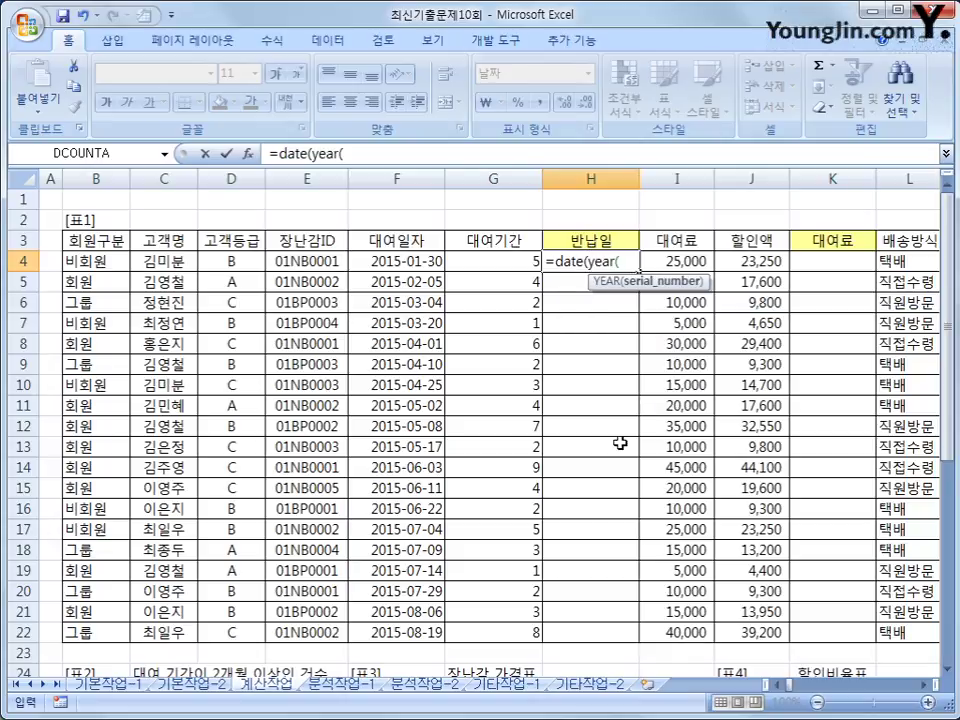
{"action": "left_click", "coordinate": [427, 260]}
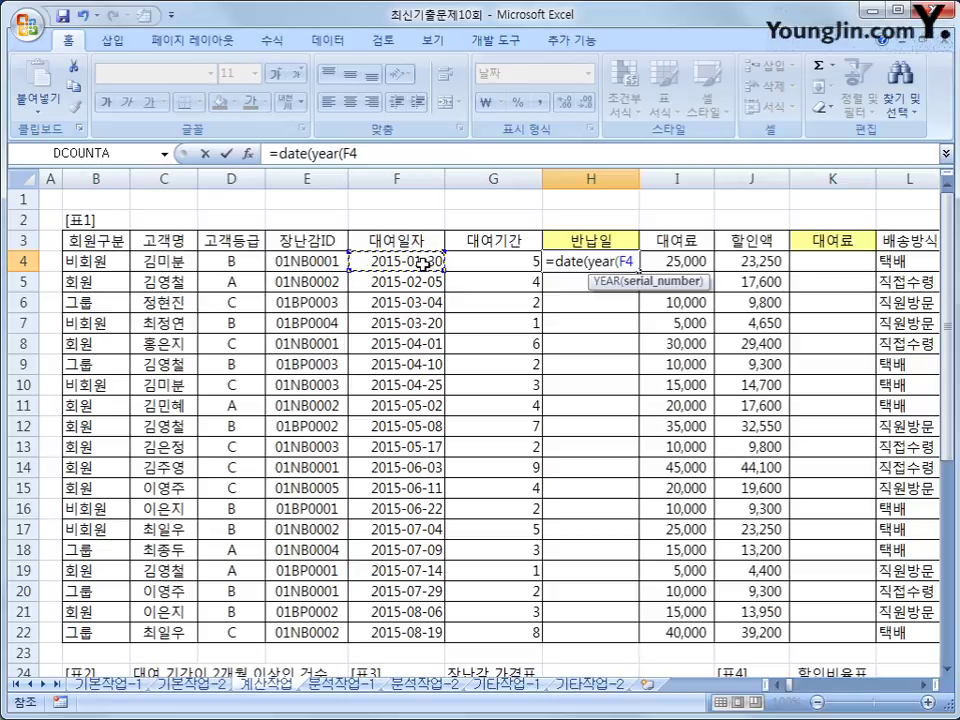
{"action": "type", "text": "),"}
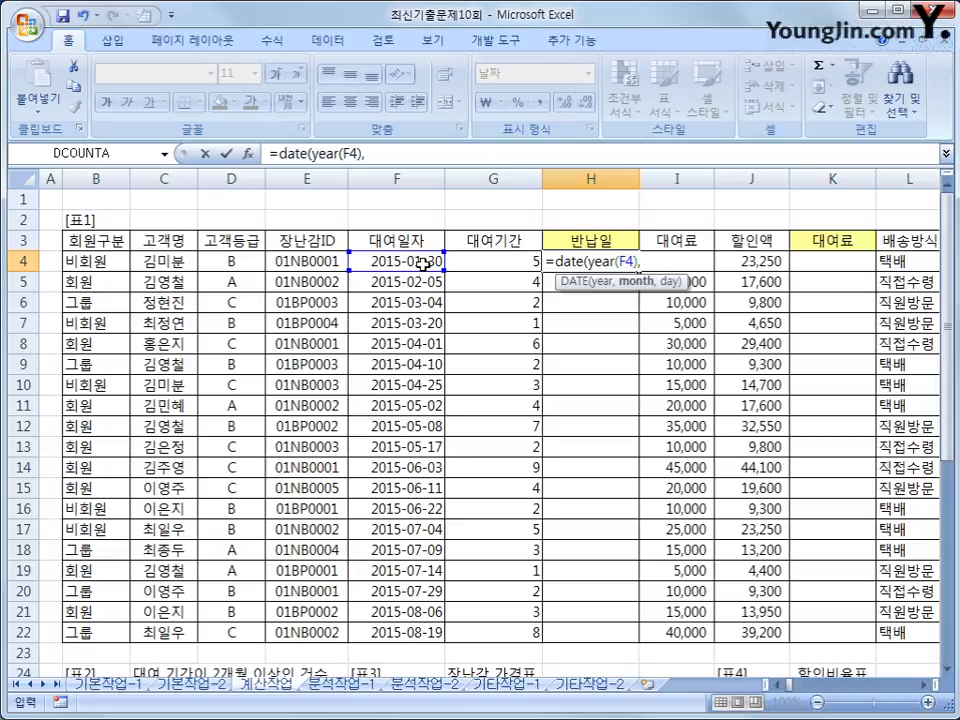
{"action": "type", "text": "month("}
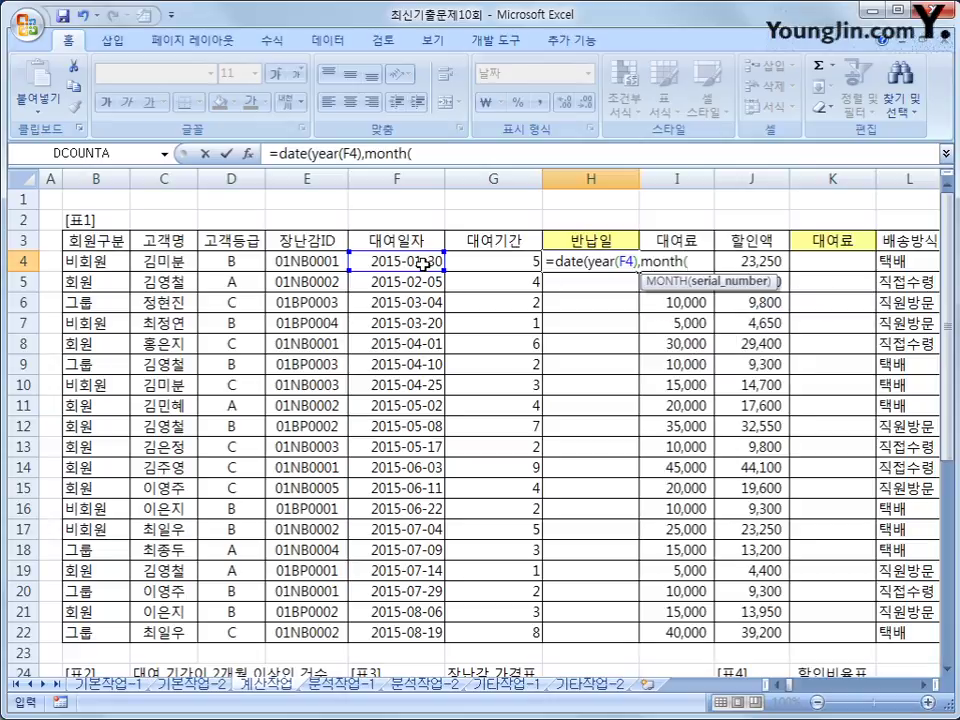
{"action": "left_click", "coordinate": [378, 263]}
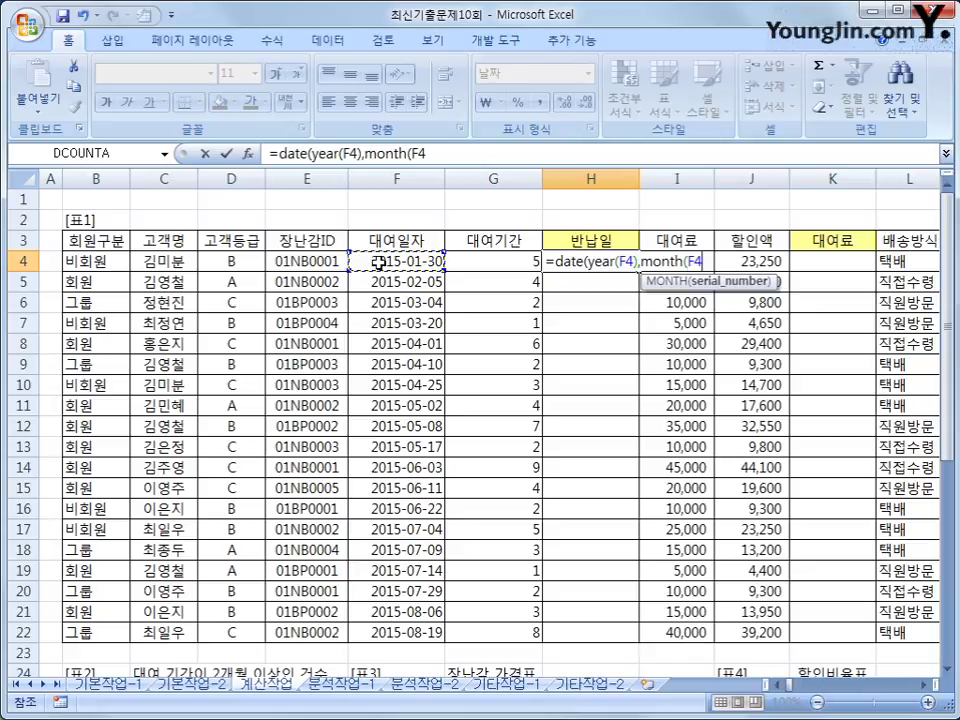
{"action": "type", "text": ")"}
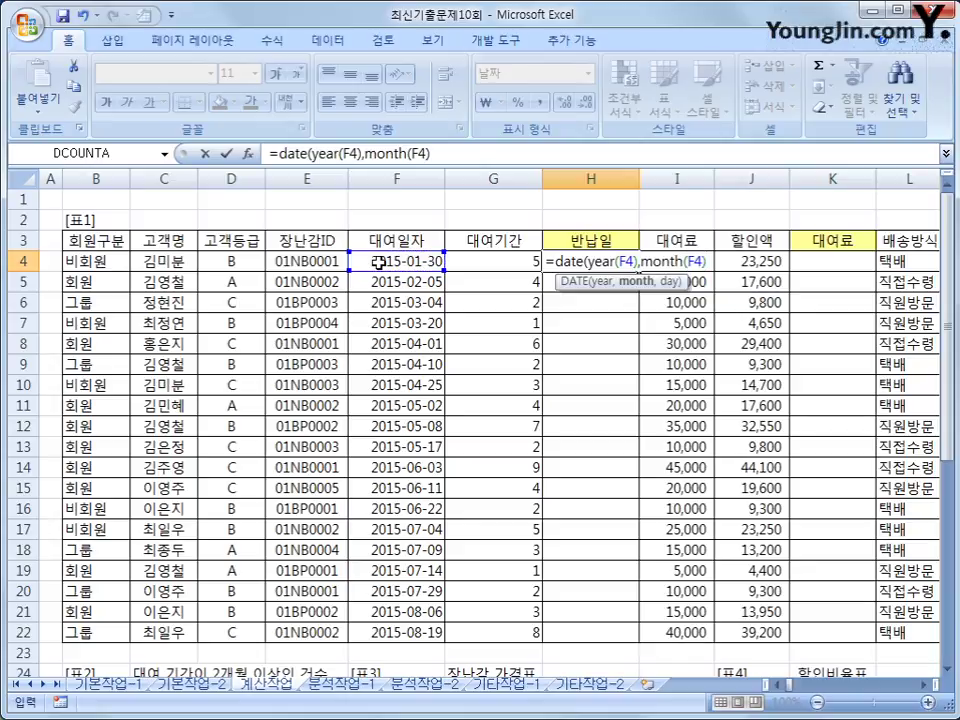
{"action": "type", "text": ","}
{"action": "key", "text": "BackSpace"}
{"action": "type", "text": "+"}
{"action": "left_click", "coordinate": [521, 266]}
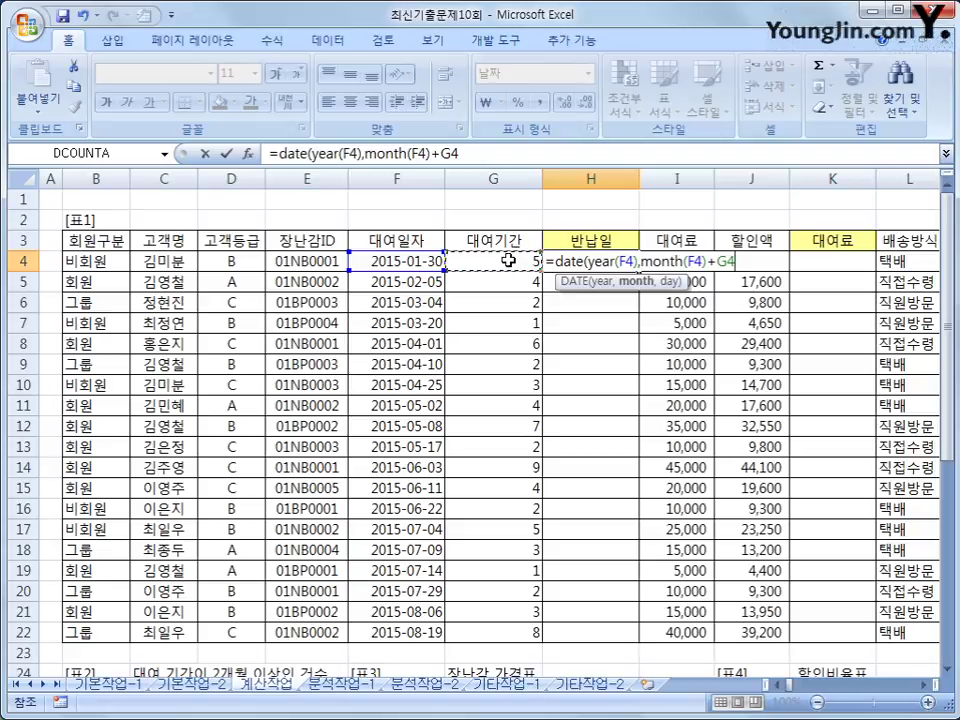
Complete the H4 formula with the day argument, day(F4), and enter it.
{"action": "type", "text": "day("}
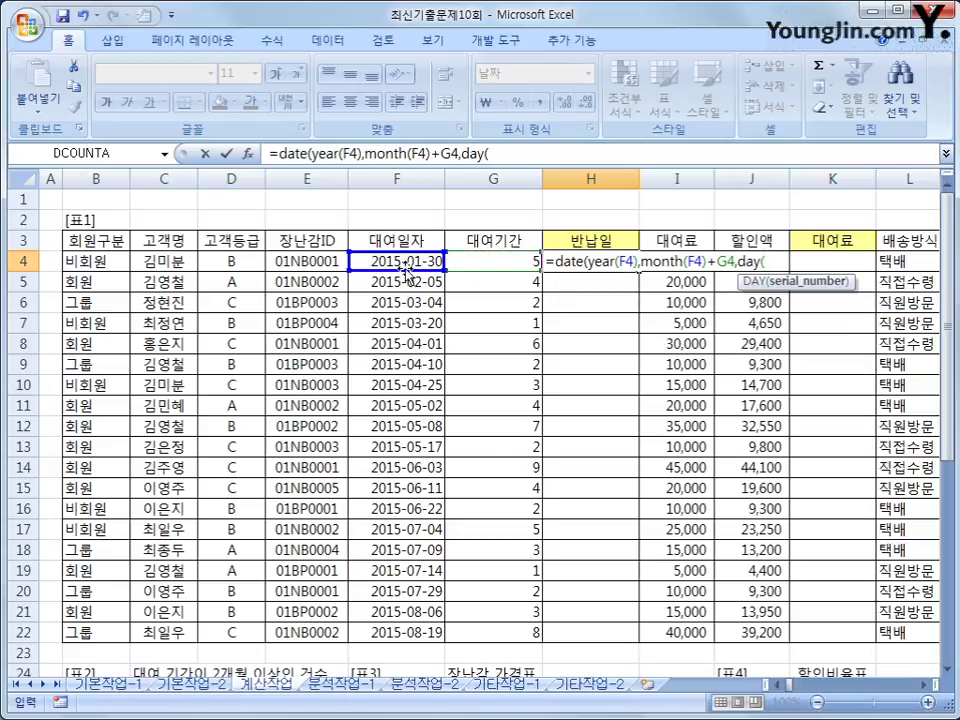
{"action": "left_click", "coordinate": [400, 259]}
{"action": "type", "text": ")"}
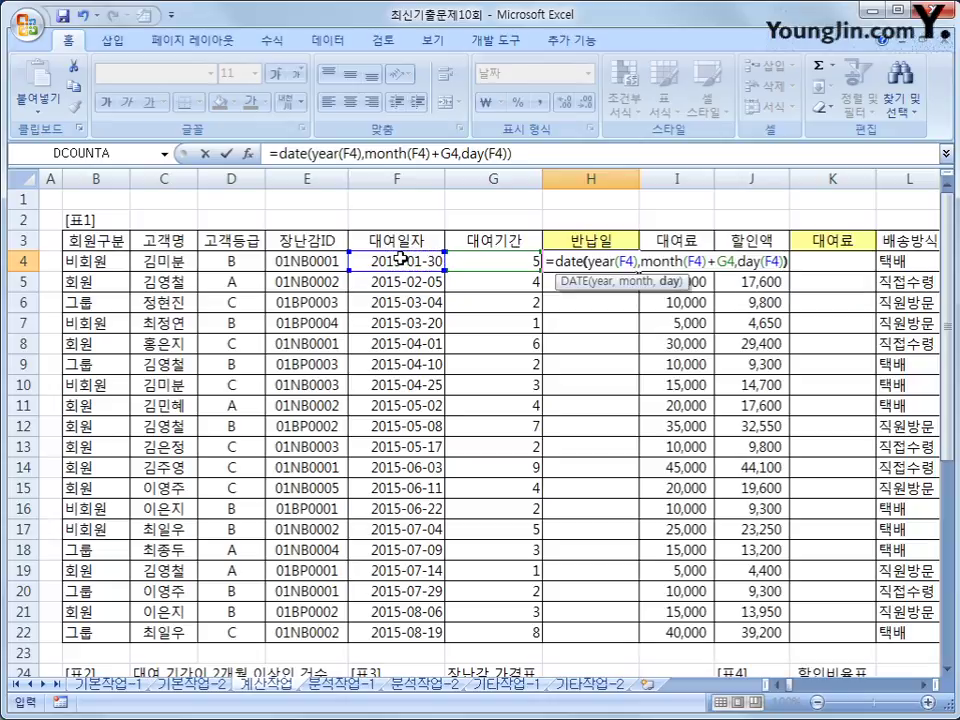
{"action": "key", "text": "Return"}
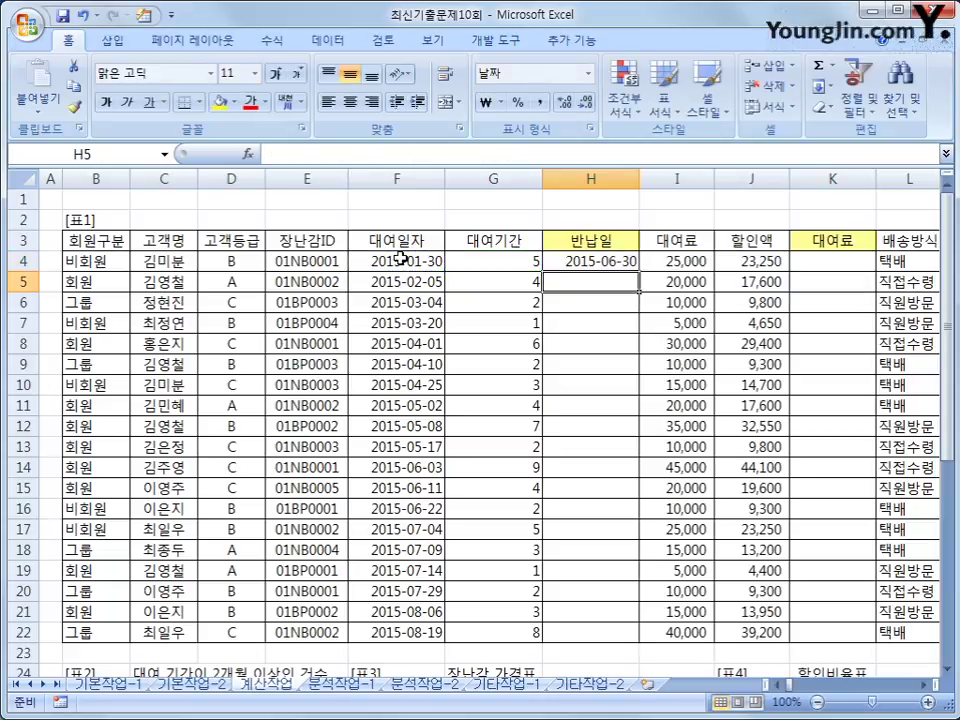
Fill the 반납일 formula from H4 down to H22 and check the formula in the last row.
{"action": "left_click", "coordinate": [561, 263]}
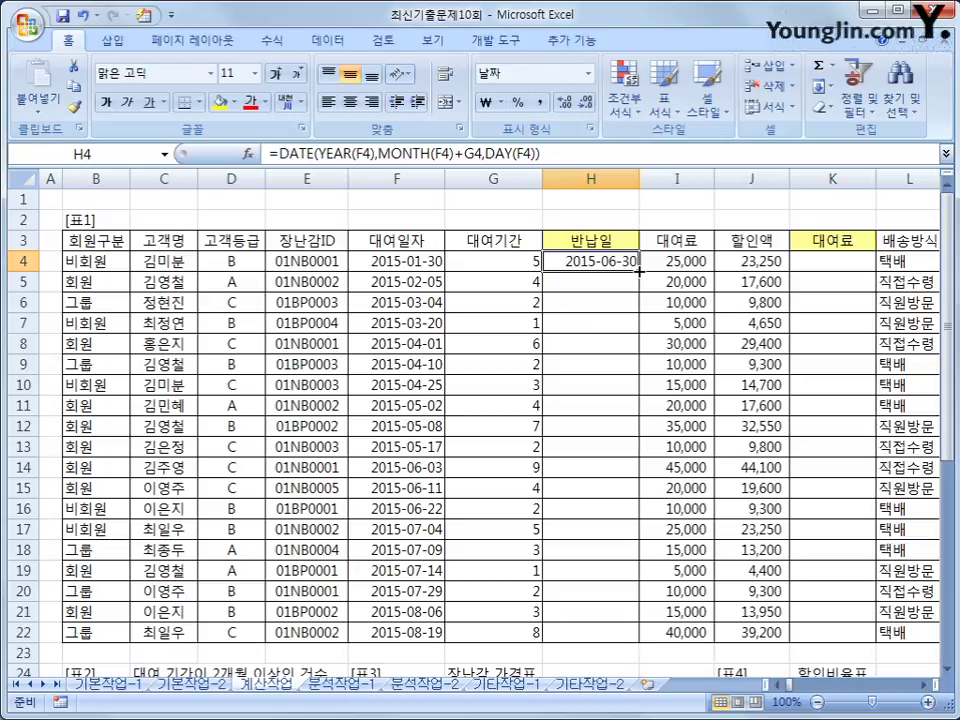
{"action": "double_click", "coordinate": [638, 270]}
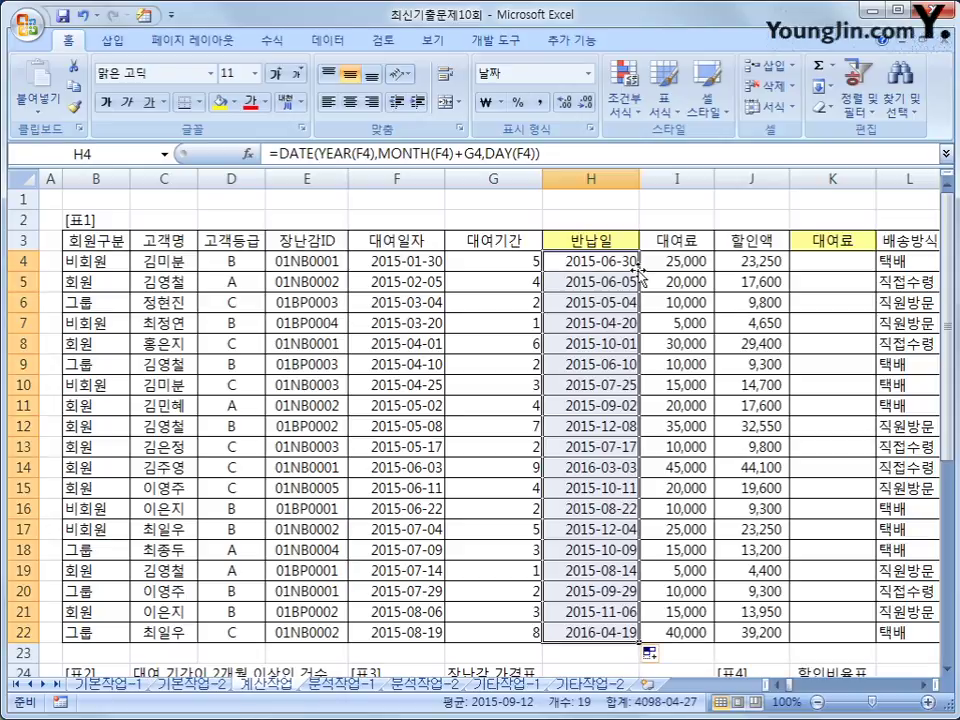
{"action": "left_click", "coordinate": [593, 631]}
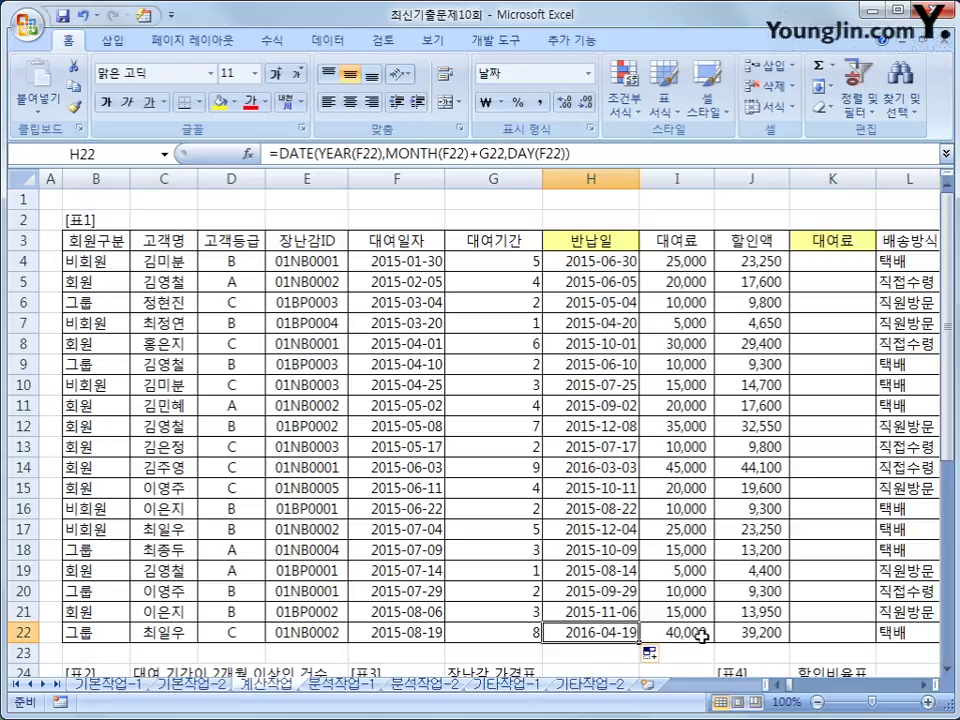
Examine the 장난감ID, 고객등급 and 할인액 columns and the 표5 range D38:E40 for the average discount calculation.
{"action": "left_click", "coordinate": [341, 261]}
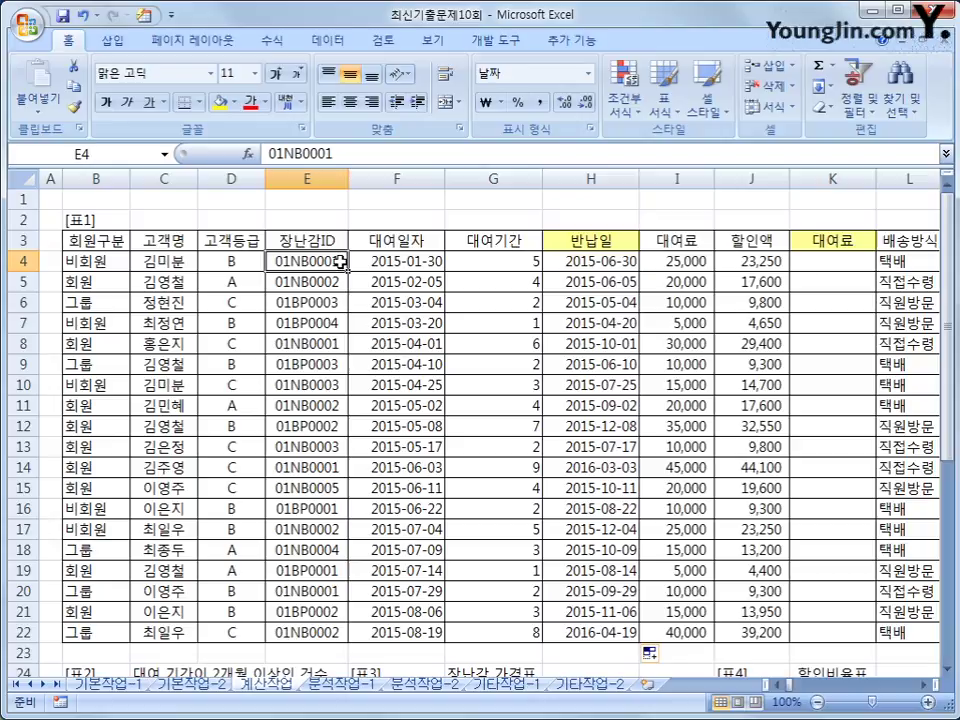
{"action": "left_click", "coordinate": [234, 260]}
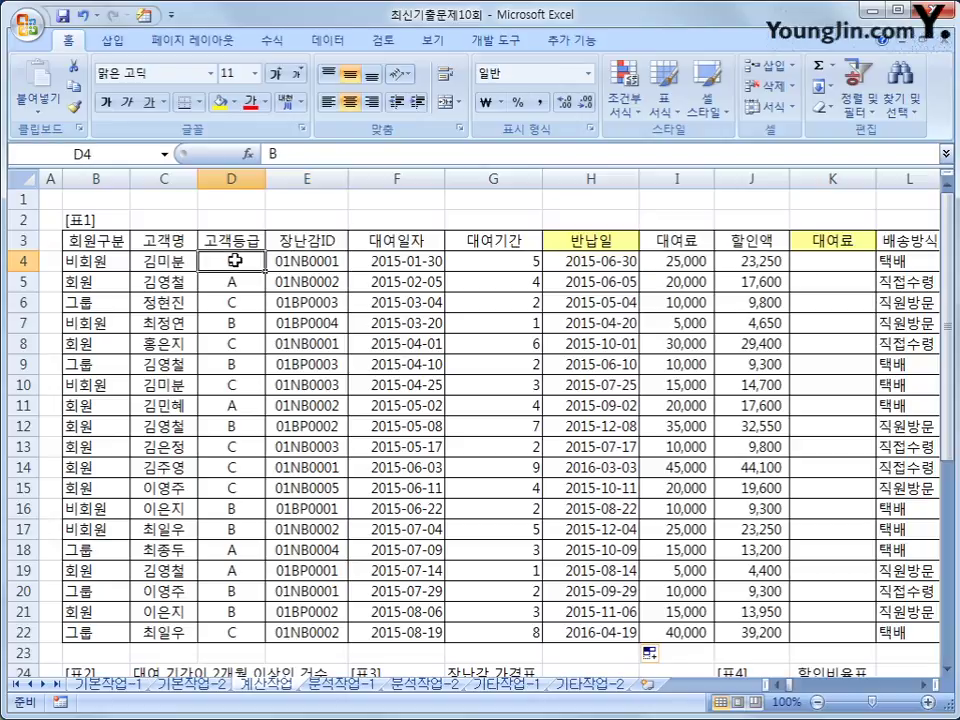
{"action": "left_click", "coordinate": [750, 261]}
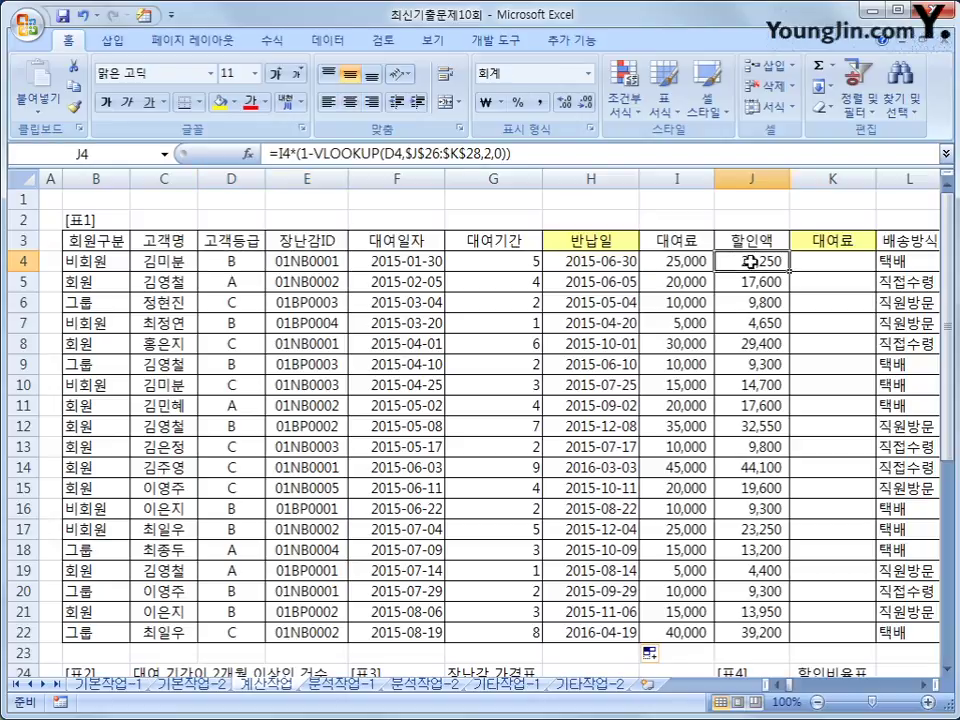
{"action": "scroll", "coordinate": [357, 480], "scroll_direction": "down", "scroll_amount": 2}
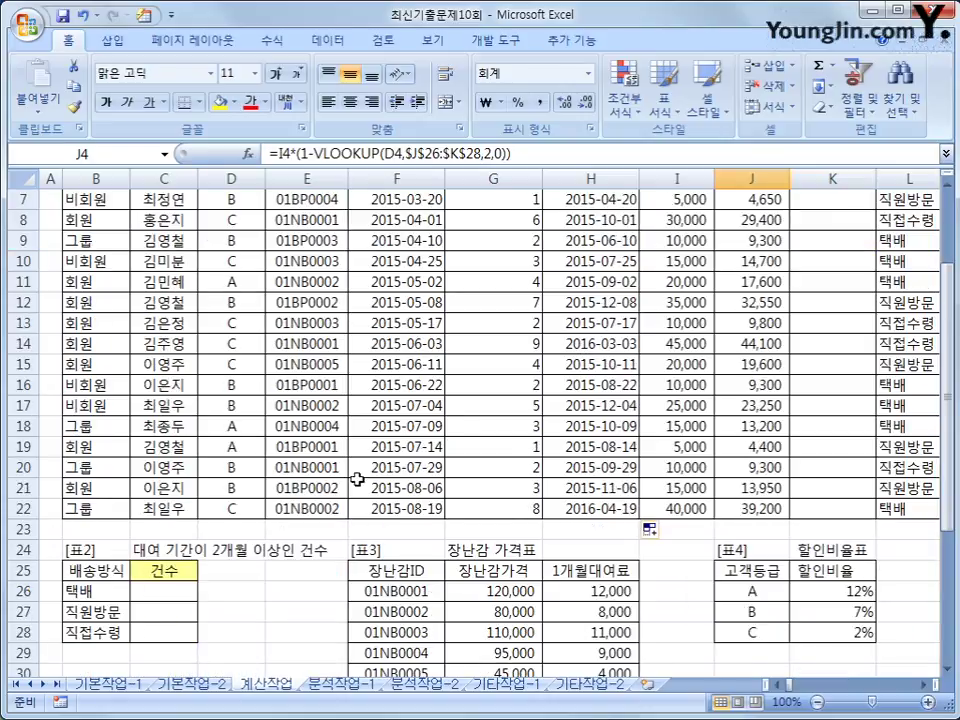
{"action": "scroll", "coordinate": [778, 579], "scroll_direction": "down", "scroll_amount": 4}
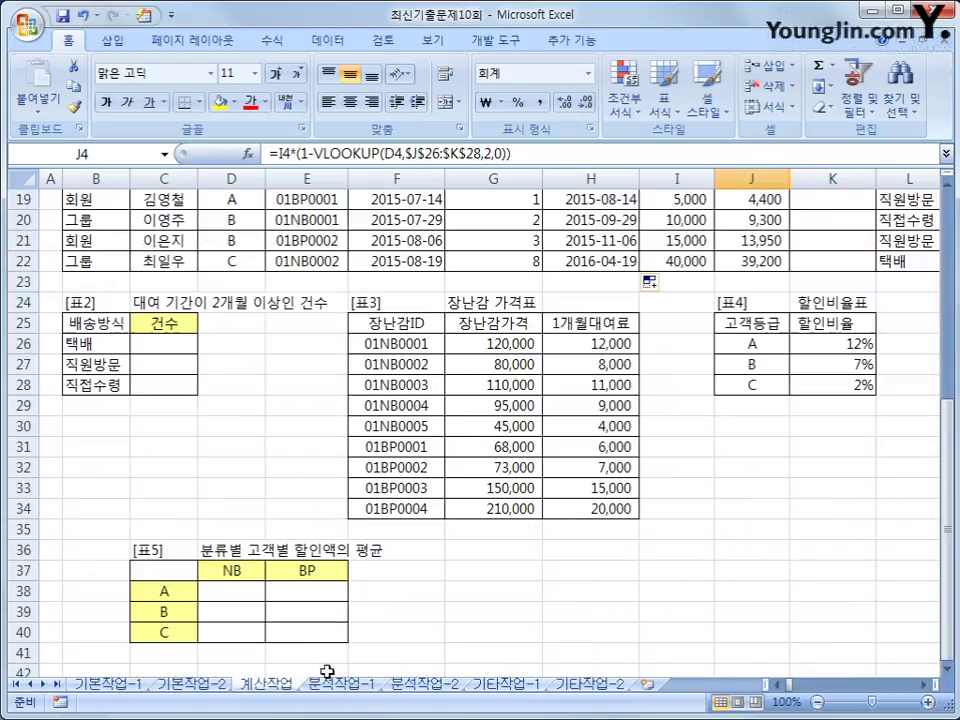
{"action": "left_click", "coordinate": [245, 594]}
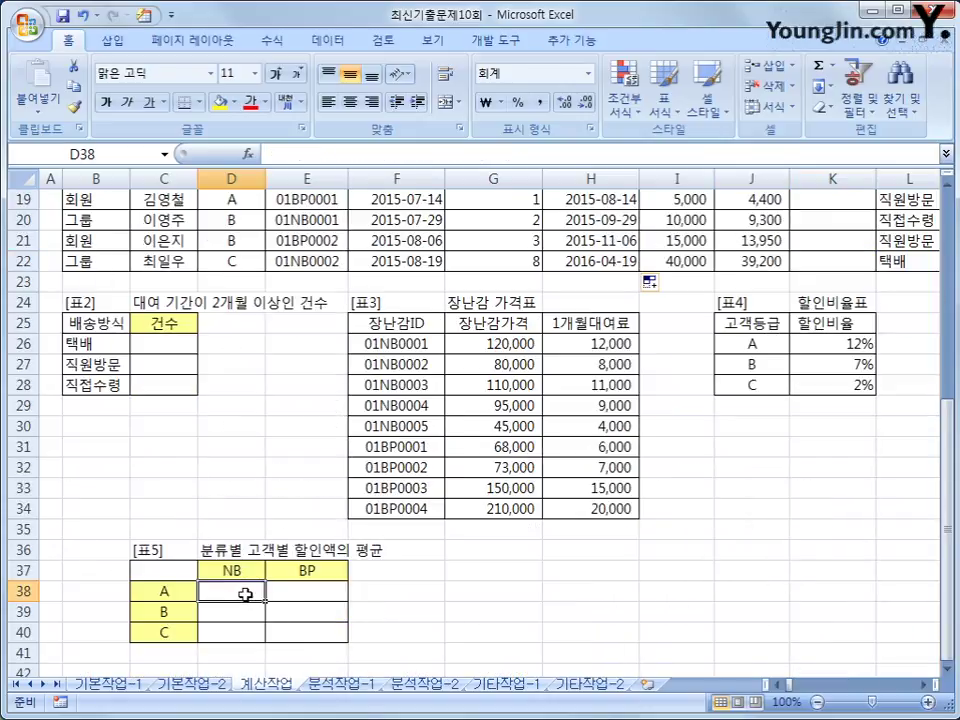
{"action": "left_click_drag", "start_coordinate": [251, 594], "coordinate": [327, 637]}
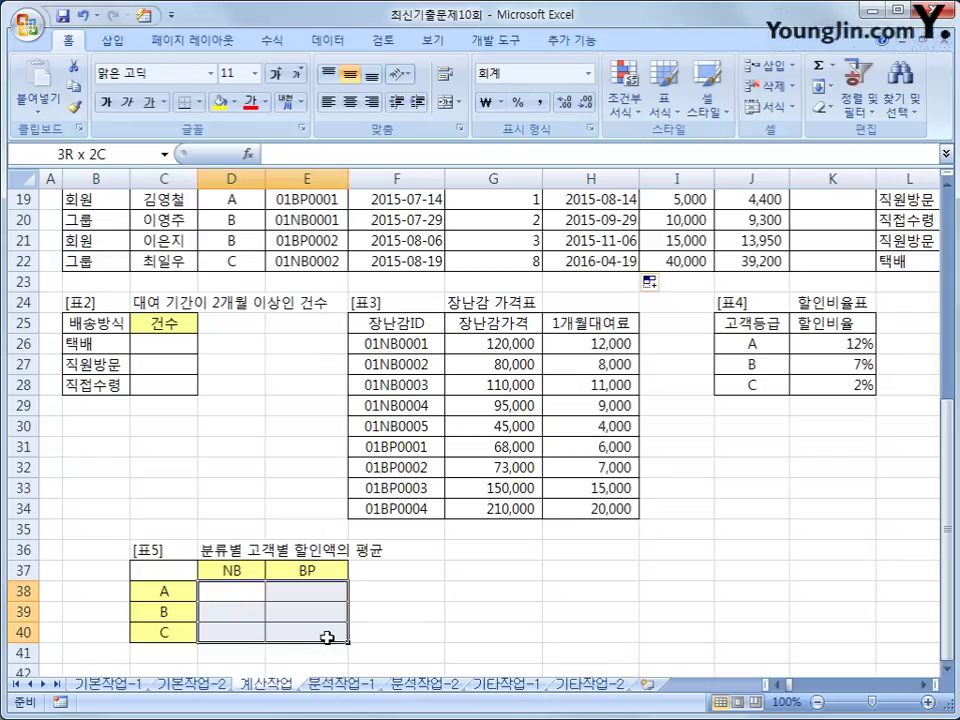
{"action": "left_click_drag", "start_coordinate": [327, 637], "coordinate": [327, 637]}
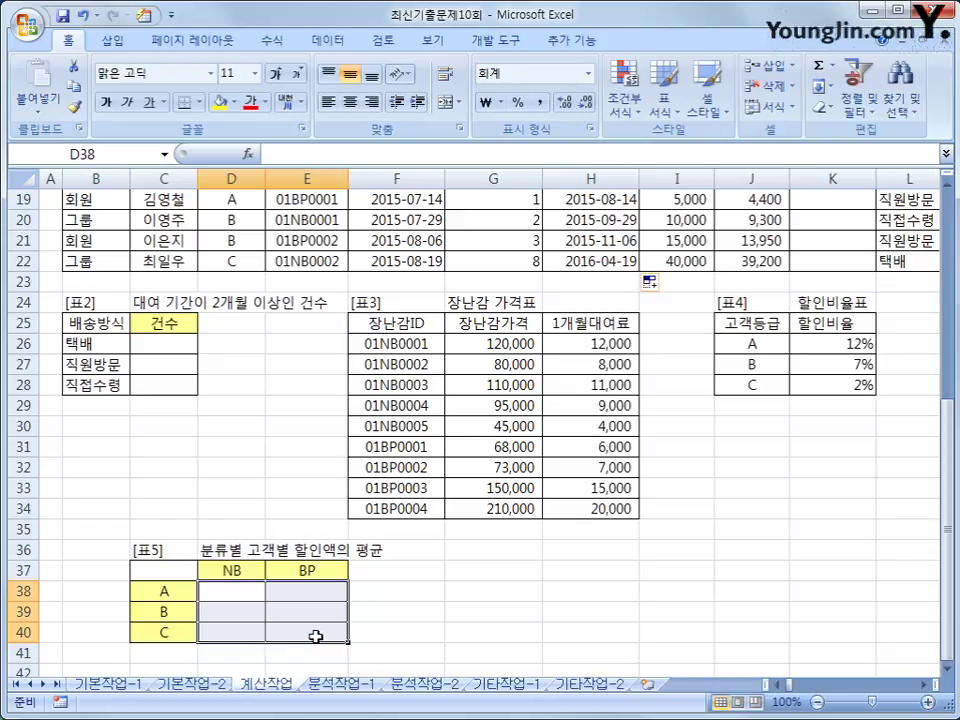
Start an average formula with a nested condition in D38 of 표5: =AVERAGE(if((.
{"action": "left_click", "coordinate": [242, 596]}
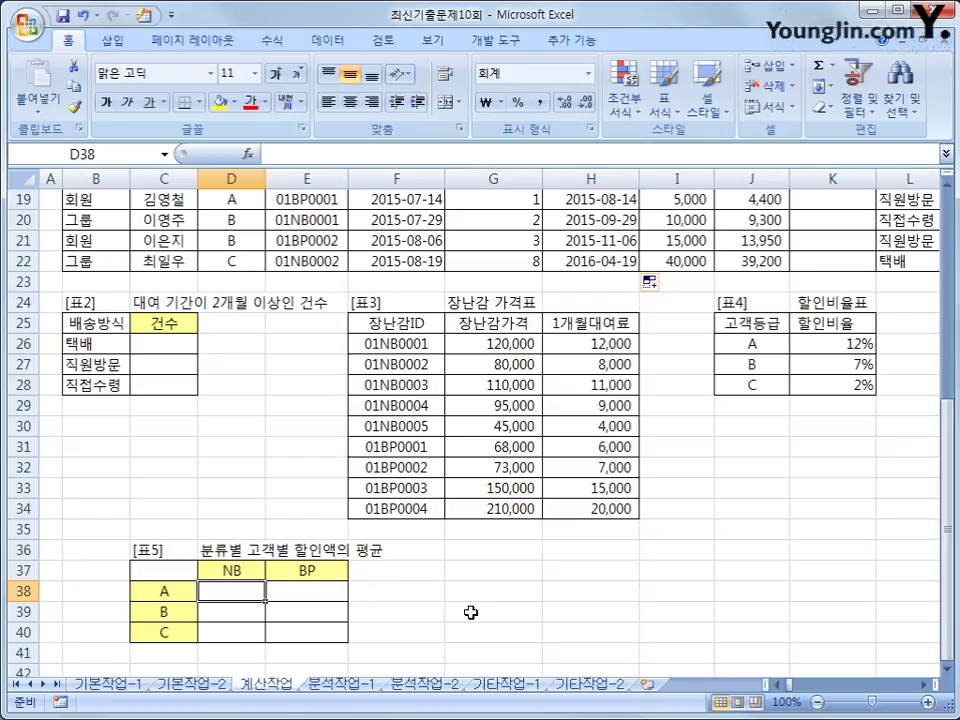
{"action": "type", "text": "=av"}
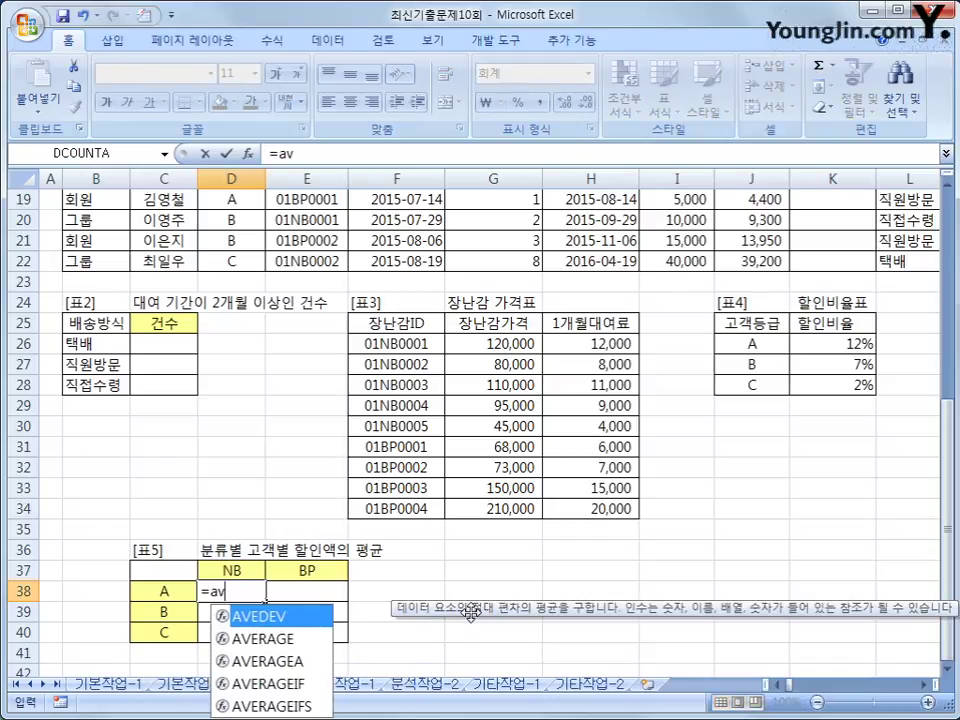
{"action": "type", "text": "er"}
{"action": "key", "text": "Tab"}
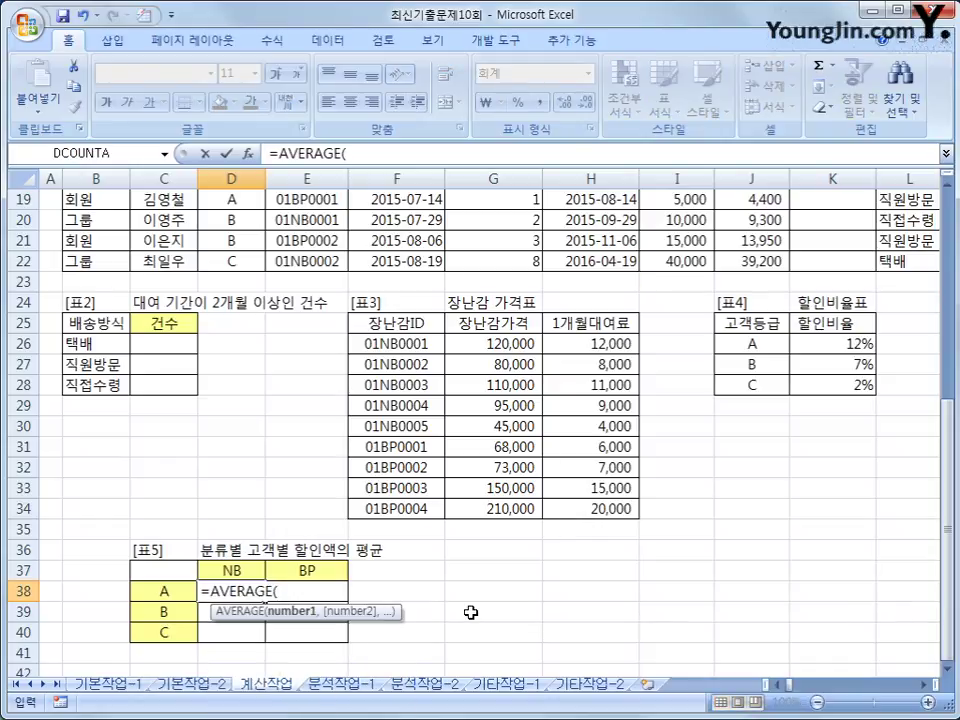
{"action": "type", "text": "if"}
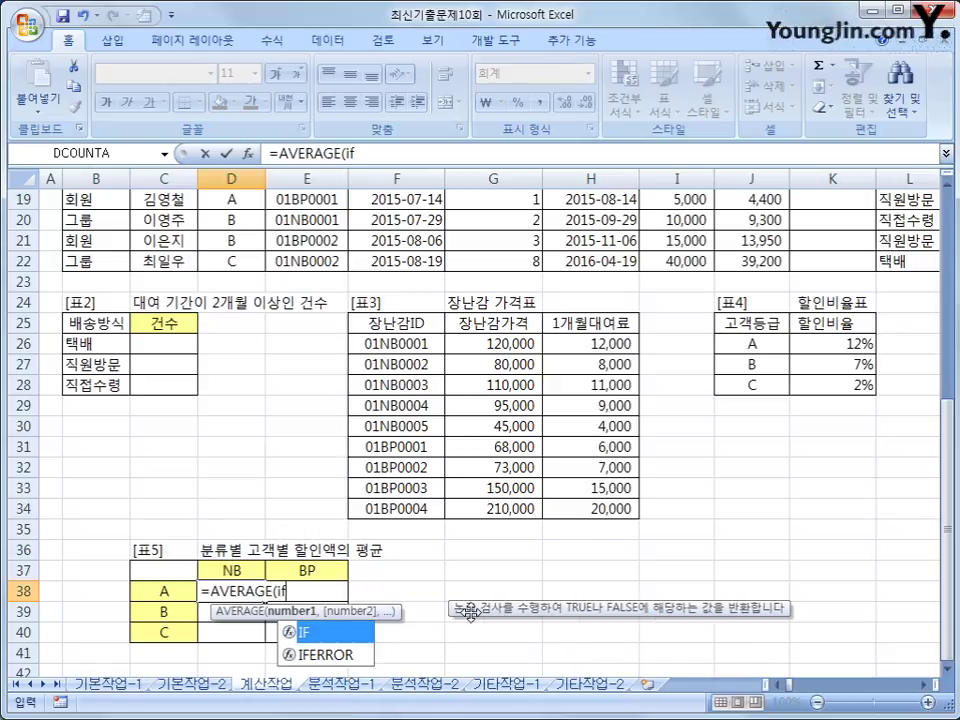
{"action": "type", "text": "("}
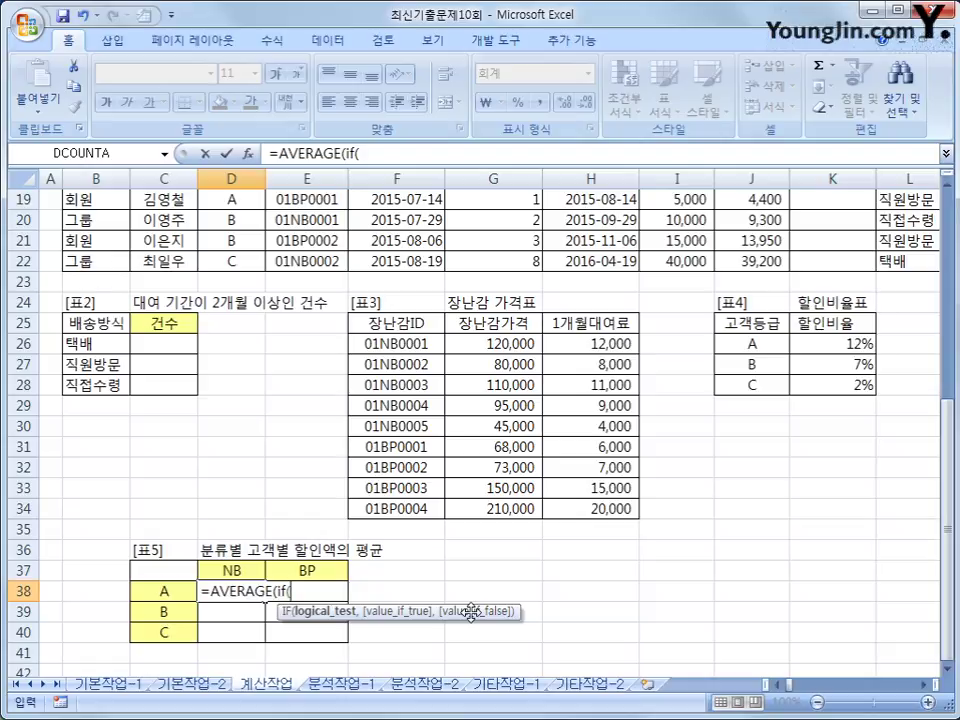
{"action": "type", "text": "("}
Add the 고객등급 condition to the D38 formula, followed by a multiplication sign: $D$4:$D$22=$C38)*.
{"action": "scroll", "coordinate": [470, 611], "scroll_direction": "up", "scroll_amount": 6}
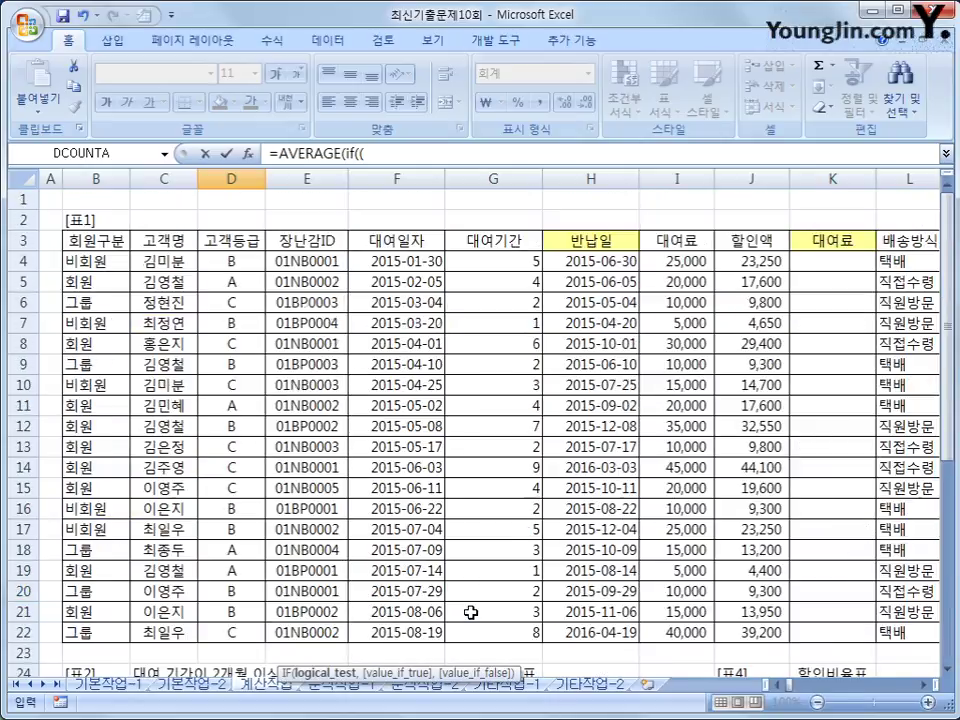
{"action": "left_click", "coordinate": [243, 263]}
{"action": "left_click_drag", "start_coordinate": [243, 263], "coordinate": [245, 627]}
{"action": "key", "text": "F4"}
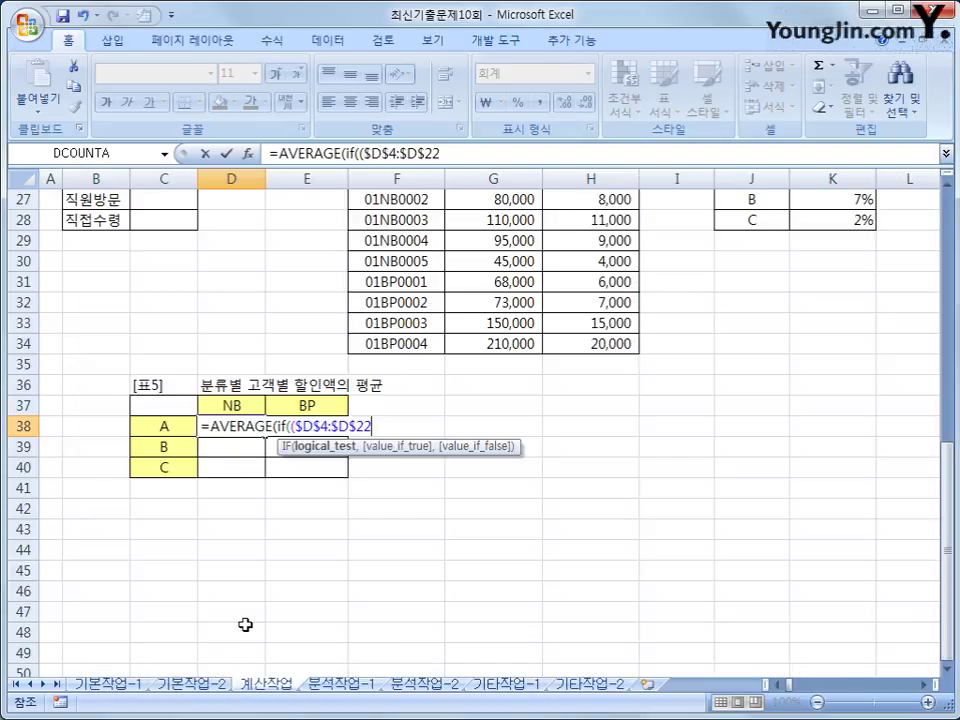
{"action": "type", "text": "="}
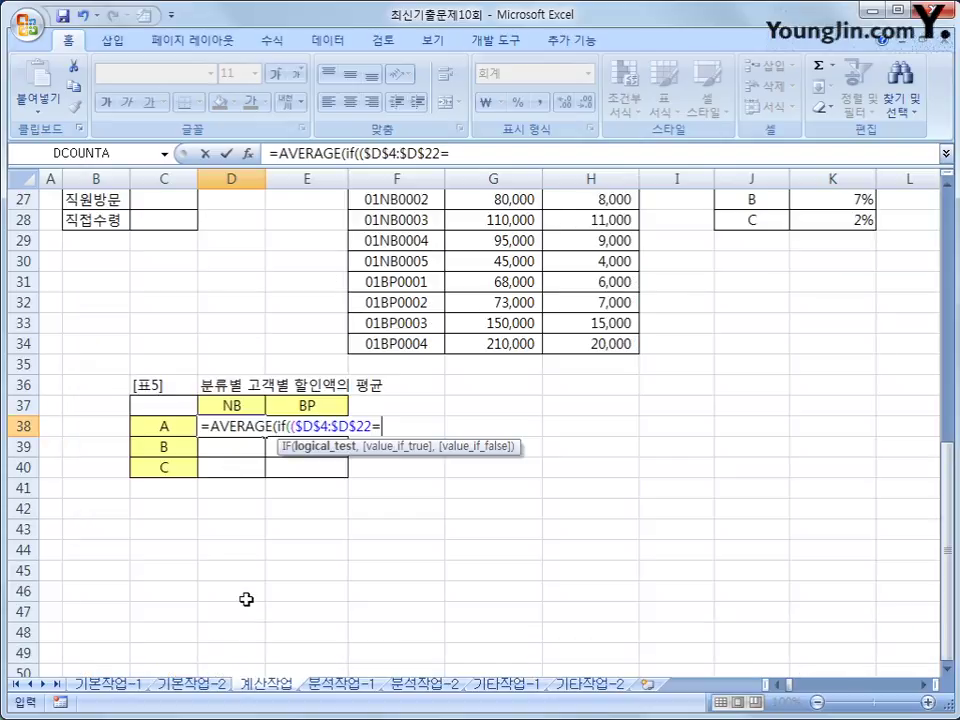
{"action": "left_click", "coordinate": [169, 428]}
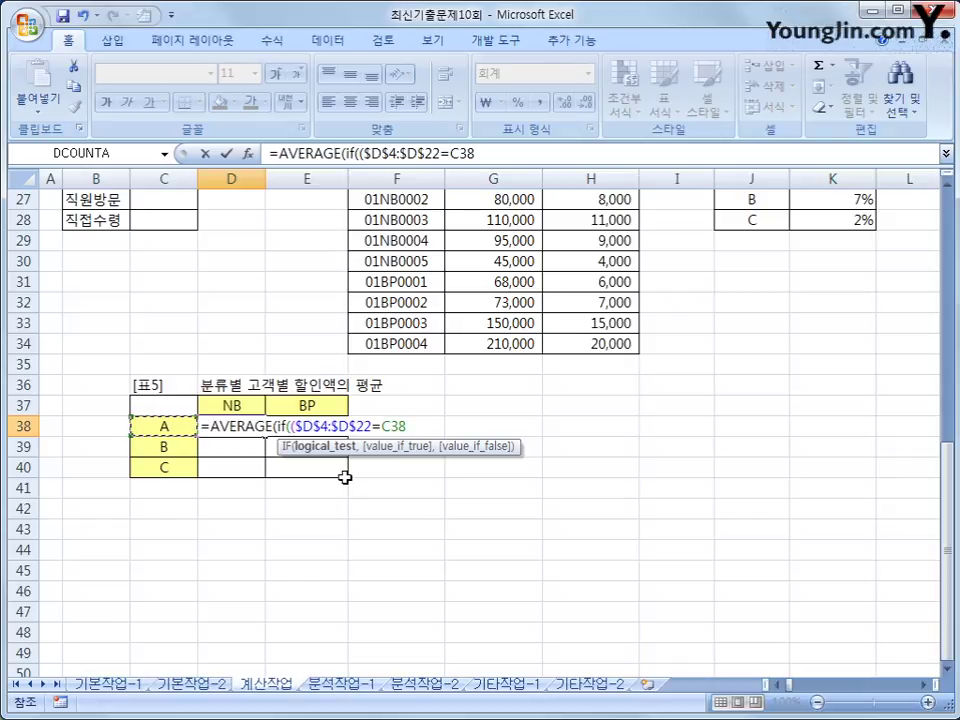
{"action": "key", "text": "F4"}
{"action": "key", "text": "F4"}
{"action": "key", "text": "F4"}
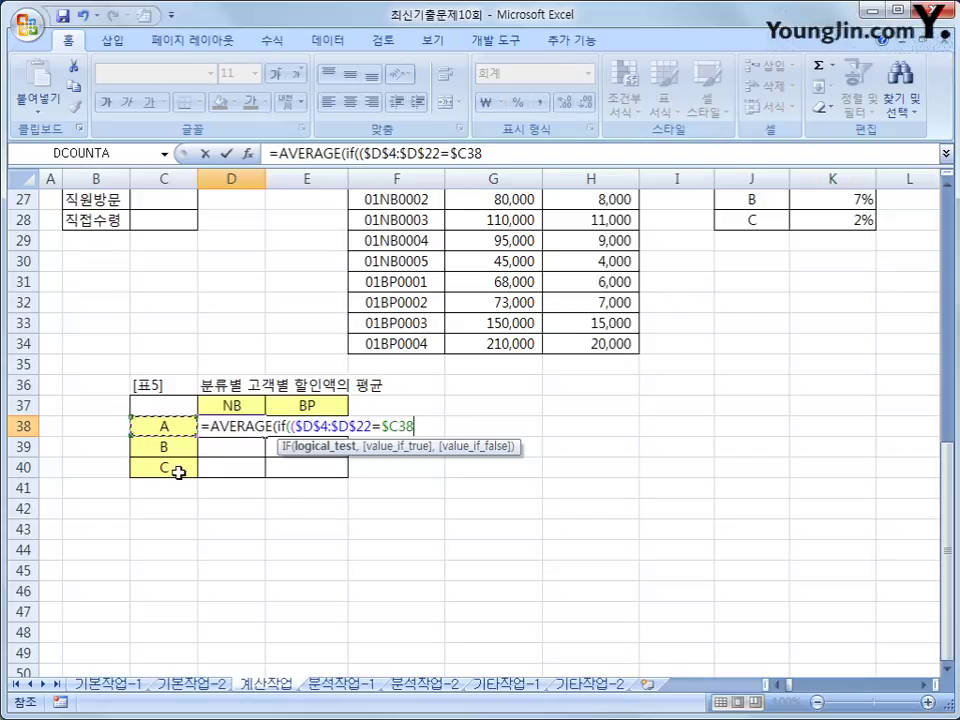
{"action": "type", "text": ")*"}
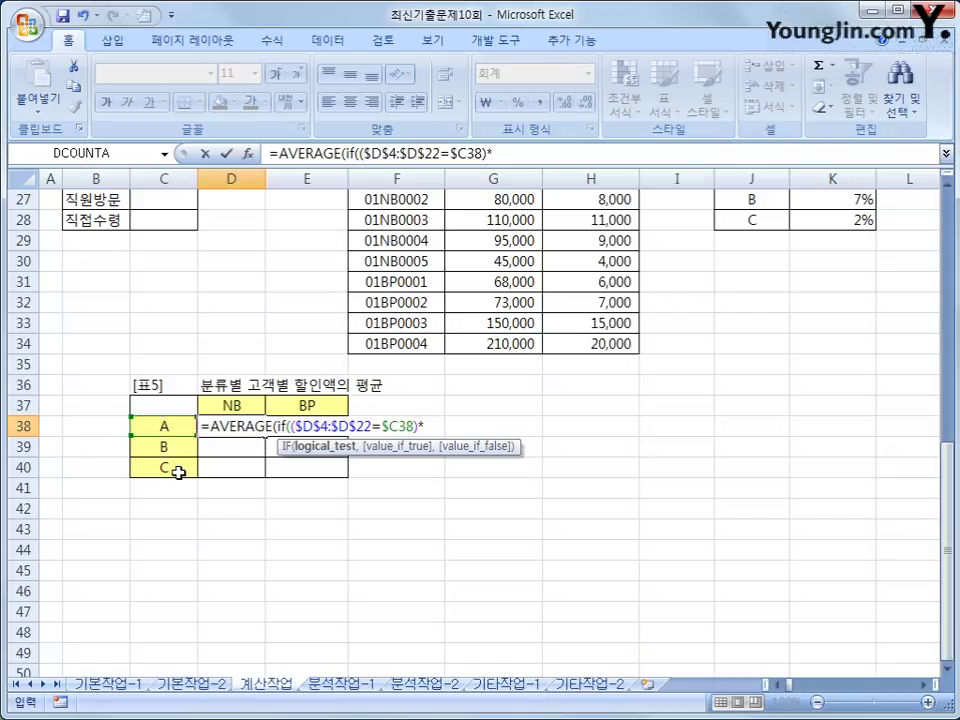
Add a MID function extracting two characters from position 3 of the 장난감ID column to the D38 formula: (mid($E$4:$E$22,3,2).
{"action": "type", "text": "("}
{"action": "type", "text": "mid("}
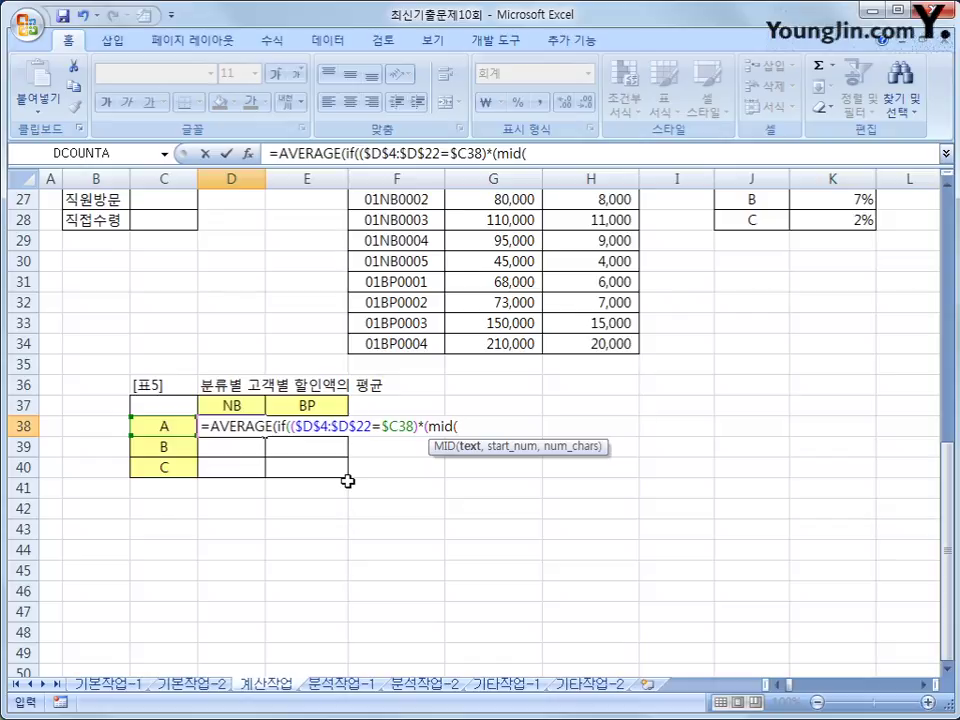
{"action": "scroll", "coordinate": [347, 481], "scroll_direction": "up", "scroll_amount": 9}
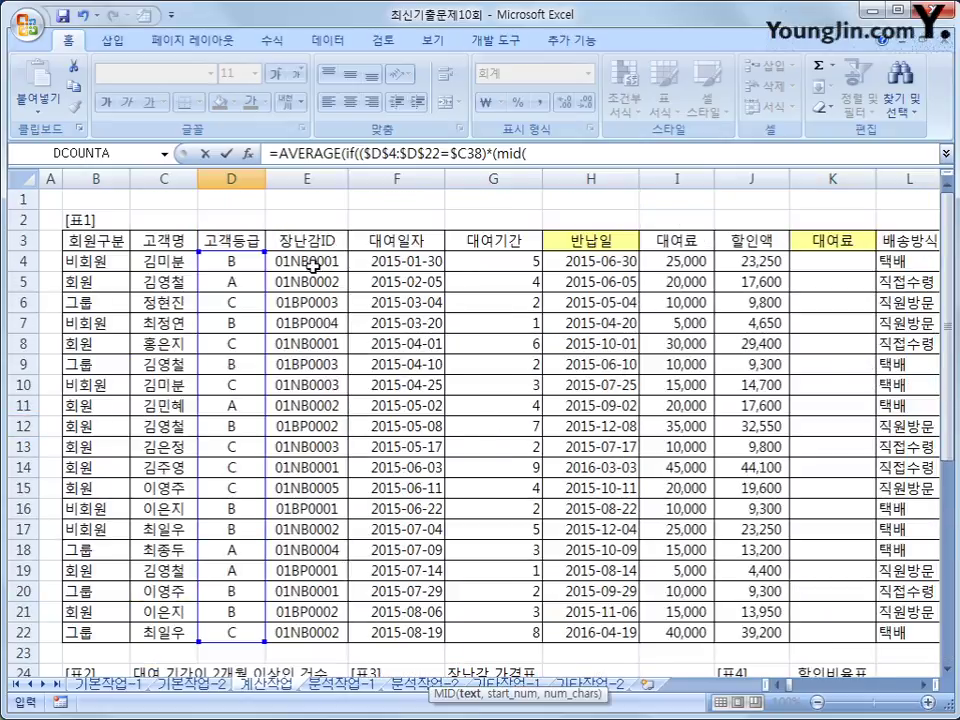
{"action": "left_click_drag", "start_coordinate": [313, 265], "coordinate": [289, 628]}
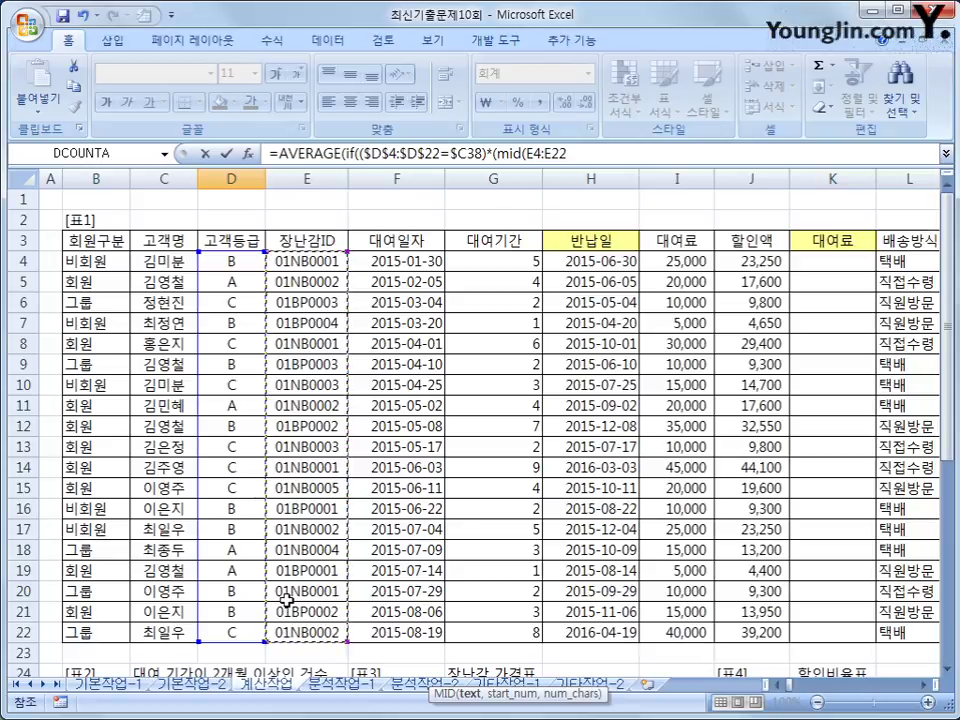
{"action": "key", "text": "F4"}
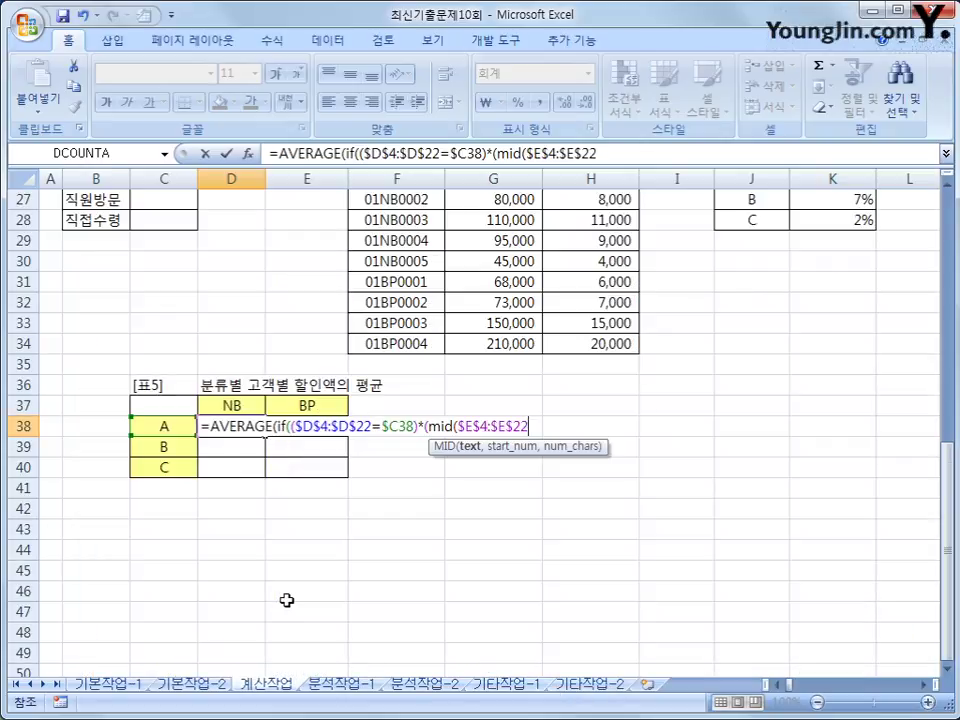
{"action": "type", "text": ","}
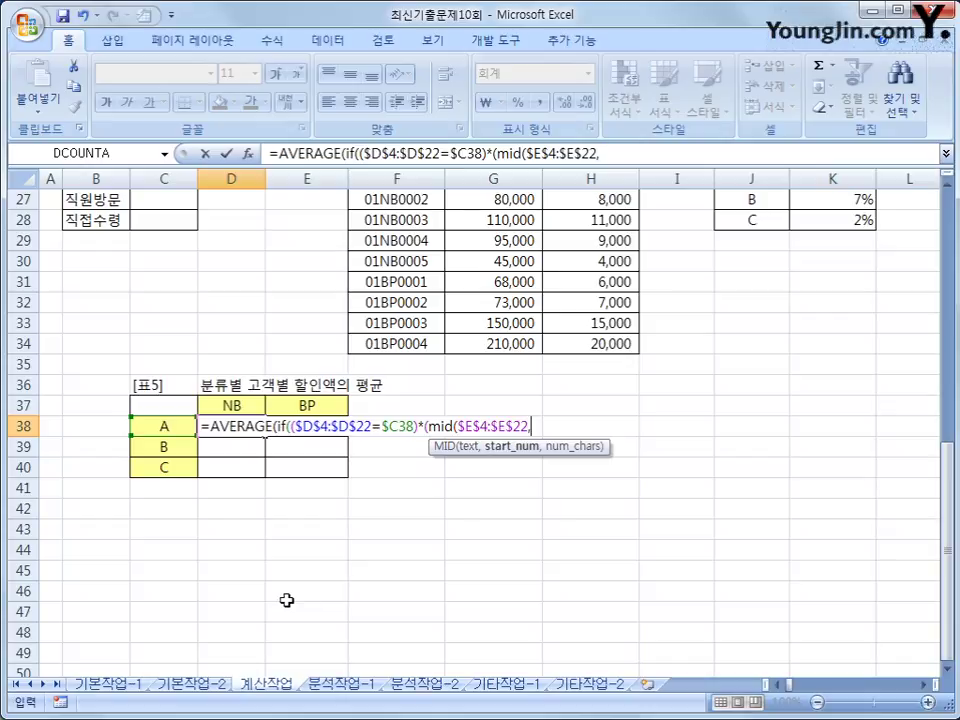
{"action": "type", "text": "3,2)"}
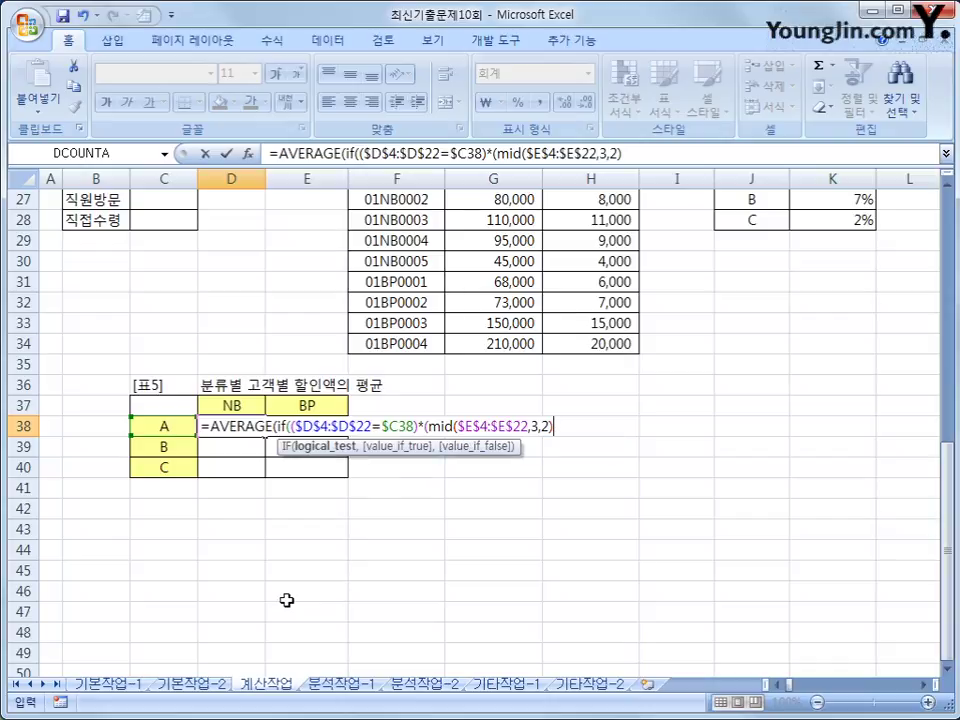
Compare the MID result with the NB header using a row-locked reference and close the condition: =D$37).
{"action": "type", "text": "="}
{"action": "left_click", "coordinate": [227, 404]}
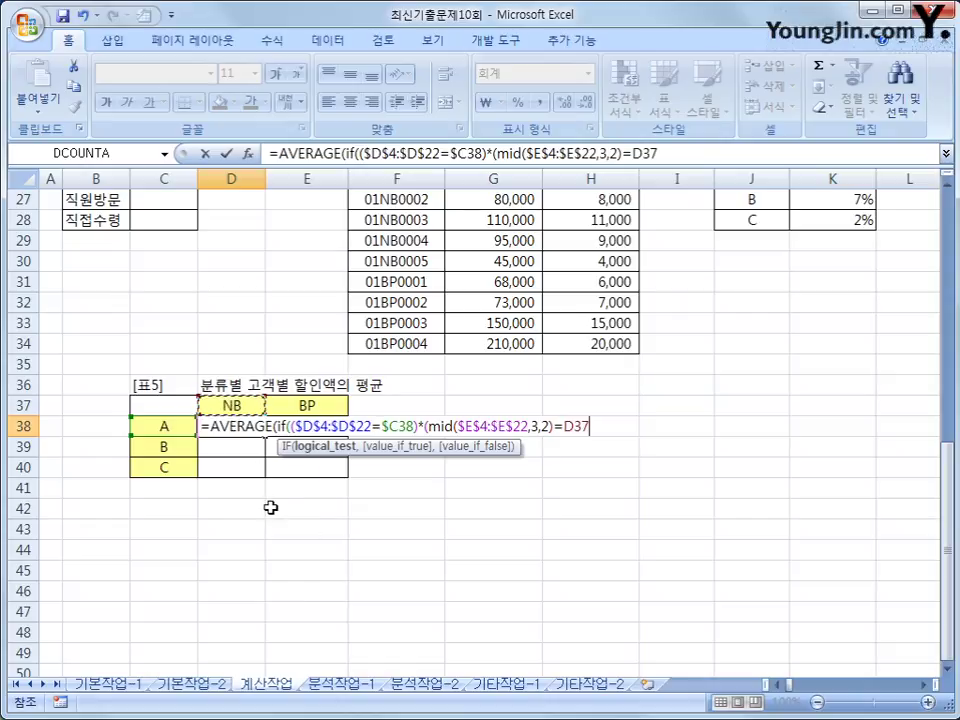
{"action": "key", "text": "F4"}
{"action": "key", "text": "F4"}
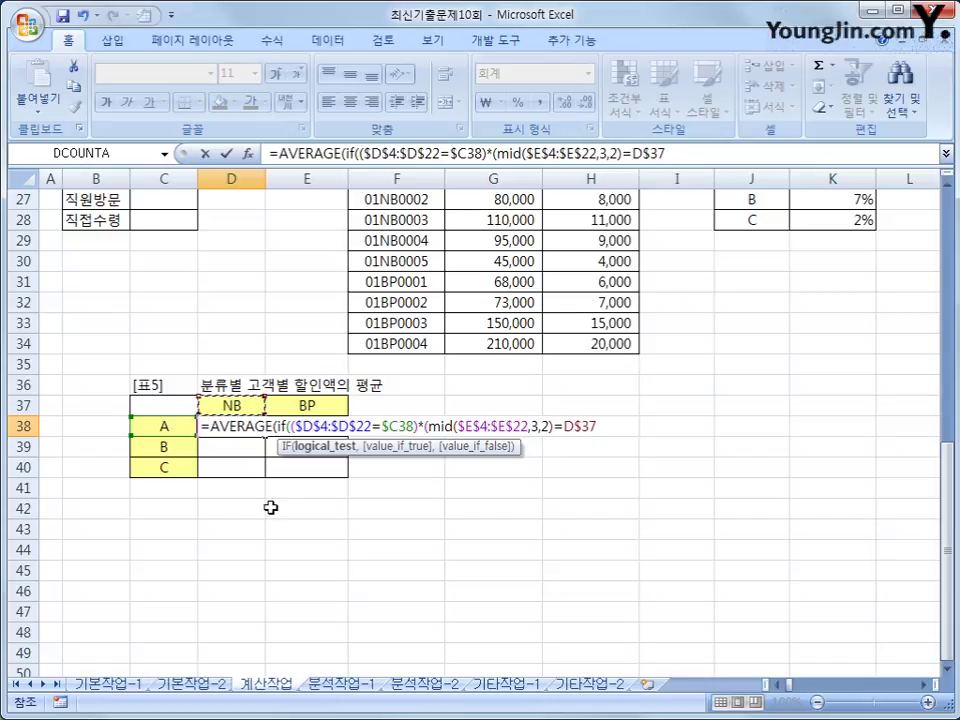
{"action": "type", "text": ")"}
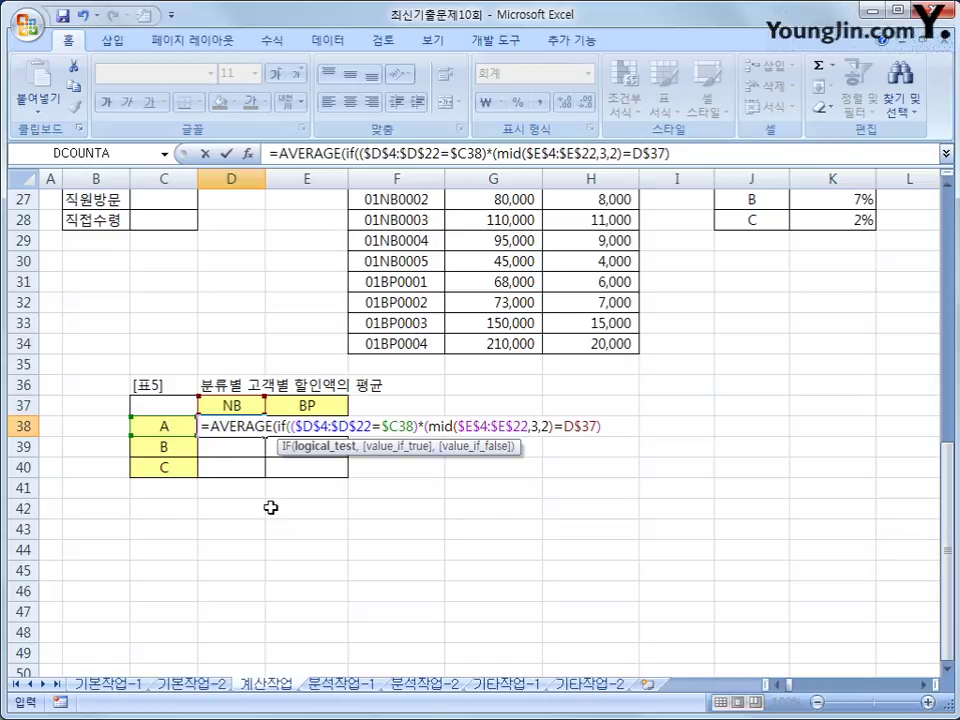
Add the 할인액 range as the value if true and close both functions in the D38 formula: ,$J$4:$J$22)).
{"action": "type", "text": ","}
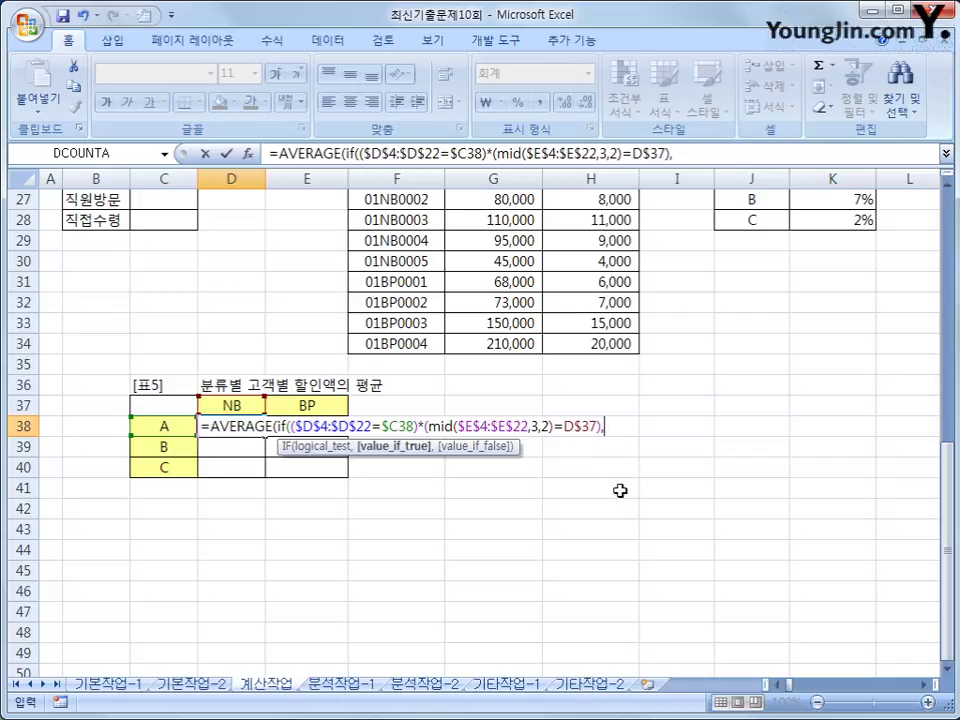
{"action": "scroll", "coordinate": [607, 498], "scroll_direction": "up", "scroll_amount": 9}
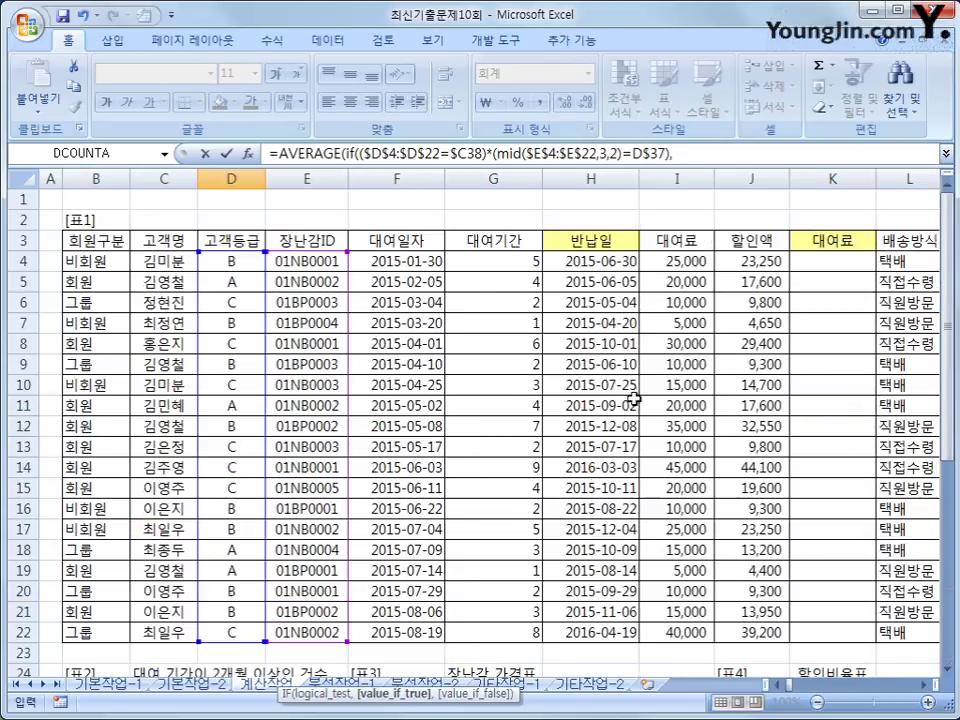
{"action": "left_click_drag", "start_coordinate": [748, 262], "coordinate": [750, 632]}
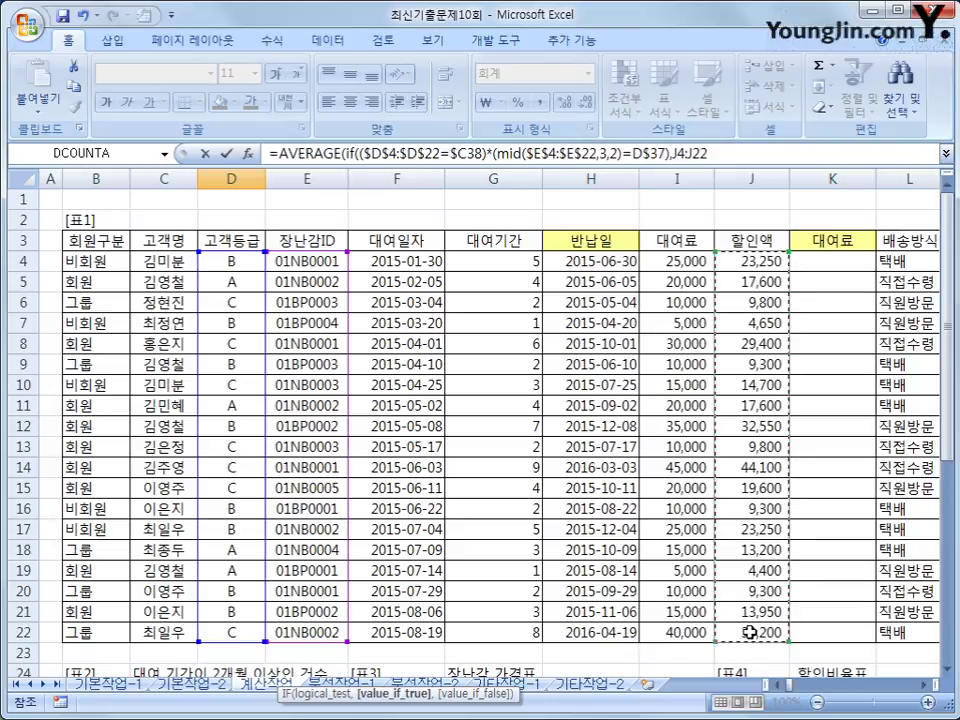
{"action": "key", "text": "F4"}
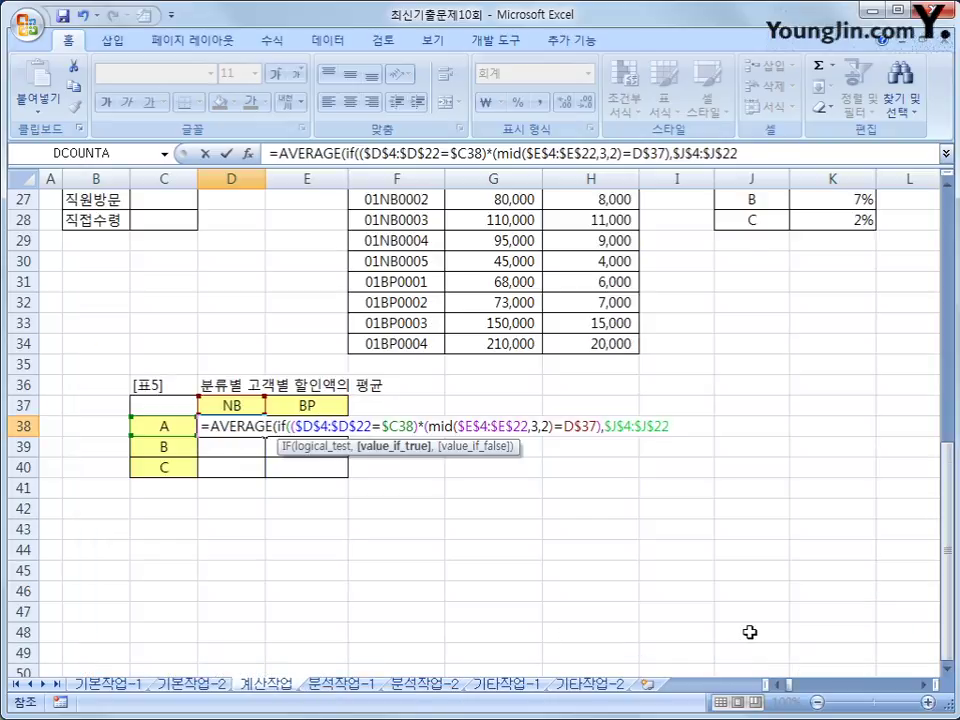
{"action": "type", "text": ")"}
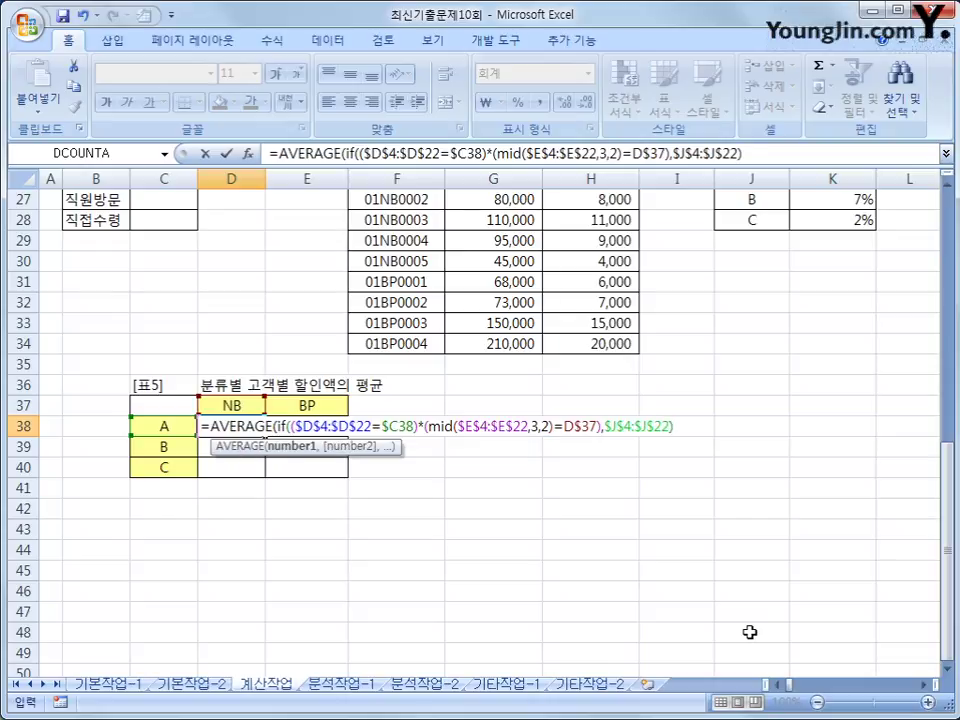
{"action": "type", "text": ")"}
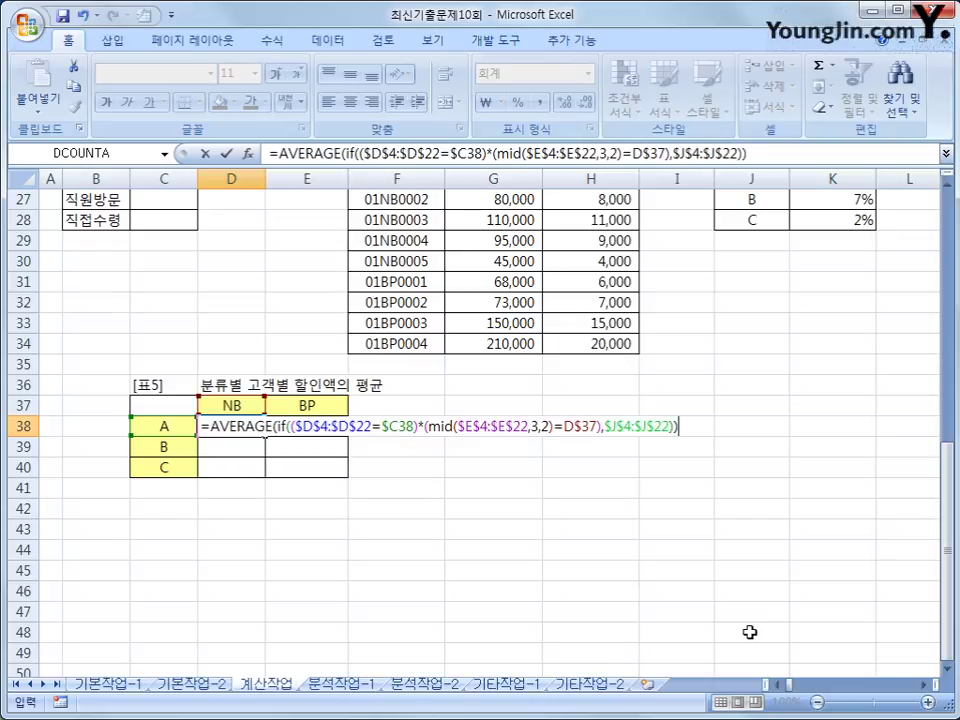
Enter the D38 formula as an array formula, fill it across D38:E40, and check the formula in E40.
{"action": "key", "text": "ctrl+shift+Return"}
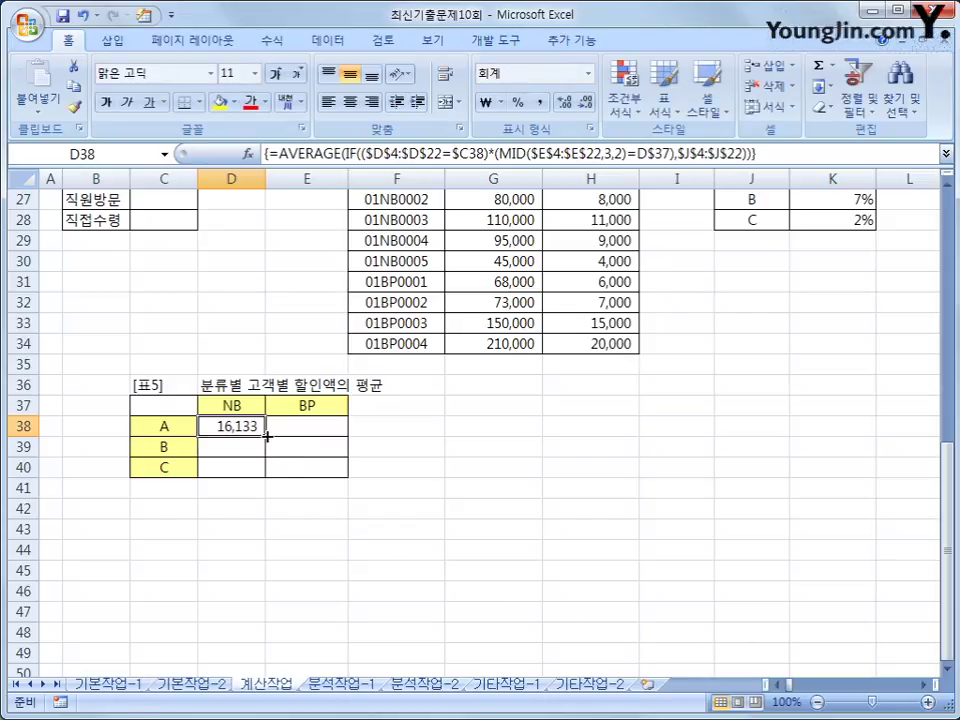
{"action": "left_click_drag", "start_coordinate": [265, 436], "coordinate": [330, 470]}
{"action": "left_click", "coordinate": [330, 470]}
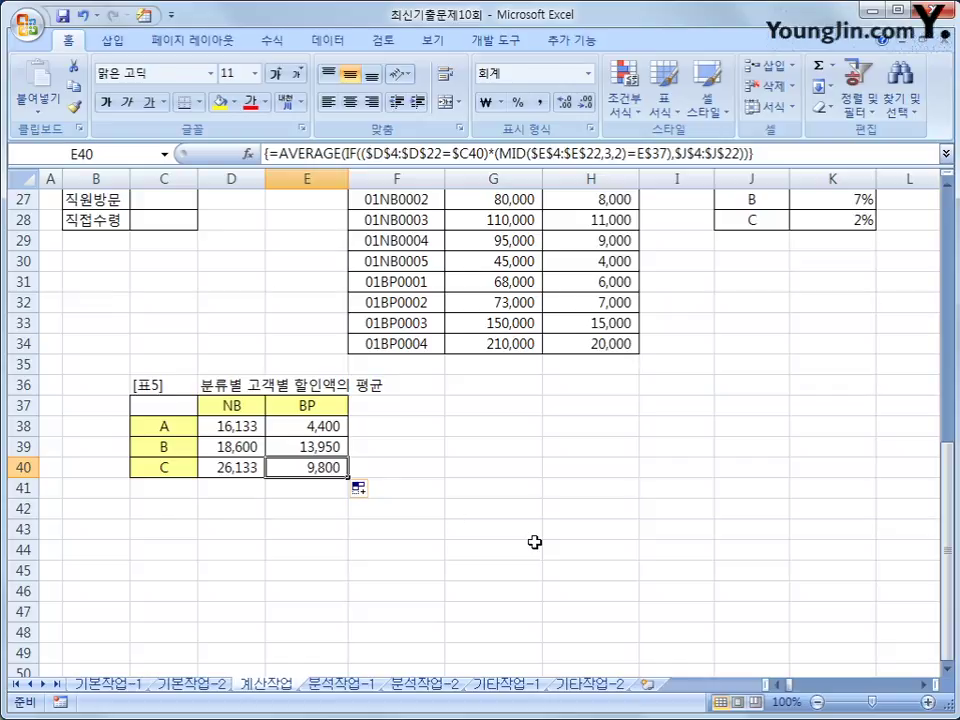
Start the 대여료 formula in K4 of 표1 with a 회원구분 condition: =if(B4="비회원".
{"action": "scroll", "coordinate": [535, 542], "scroll_direction": "up", "scroll_amount": 9}
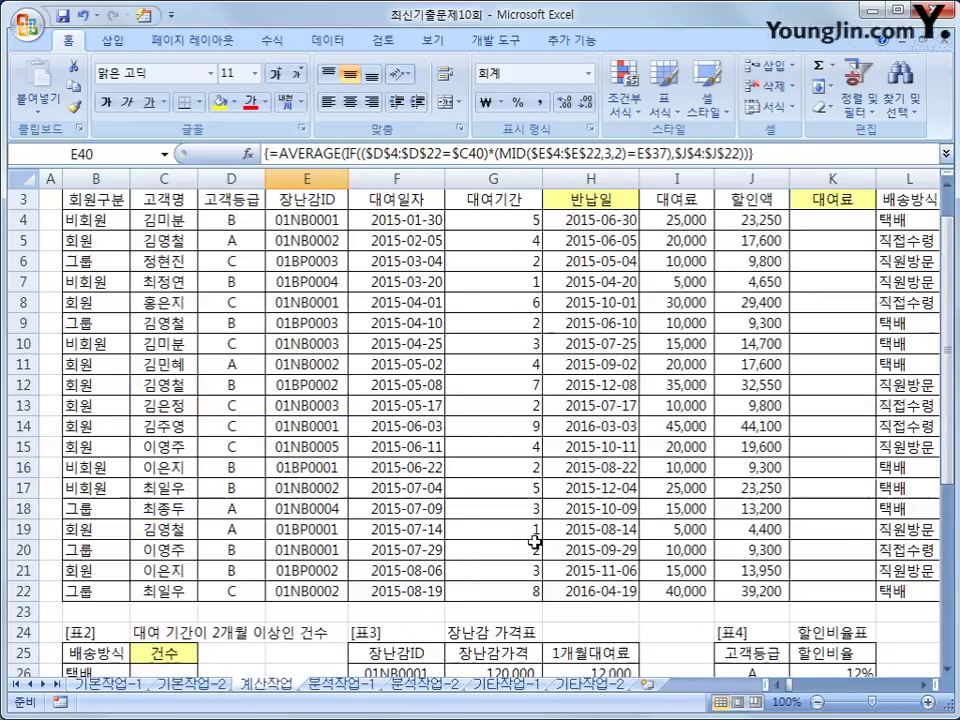
{"action": "left_click", "coordinate": [105, 259]}
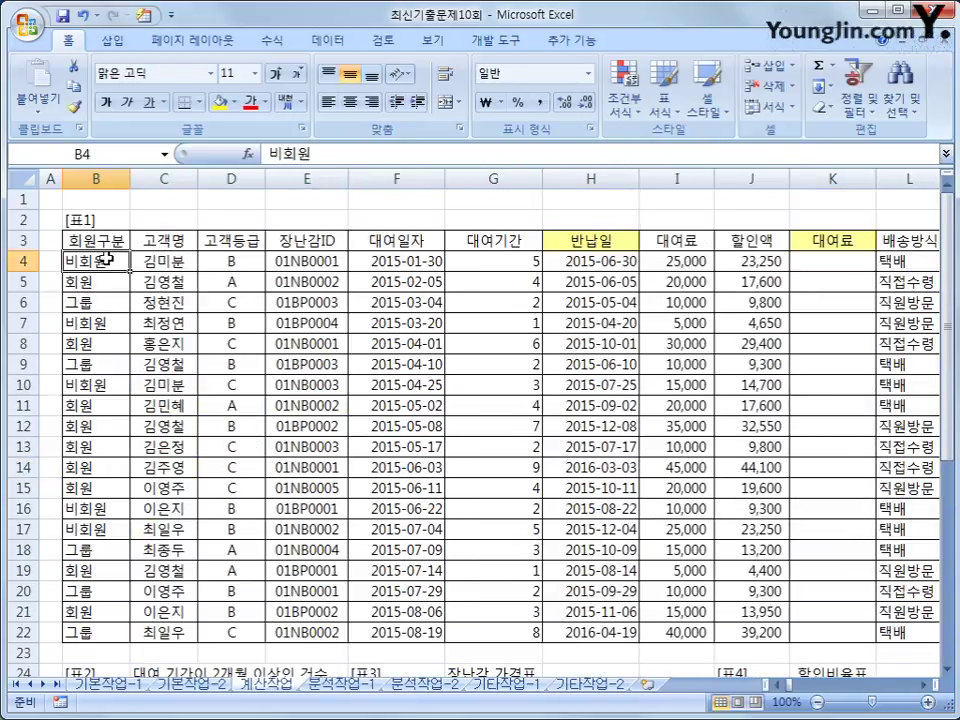
{"action": "left_click", "coordinate": [485, 260]}
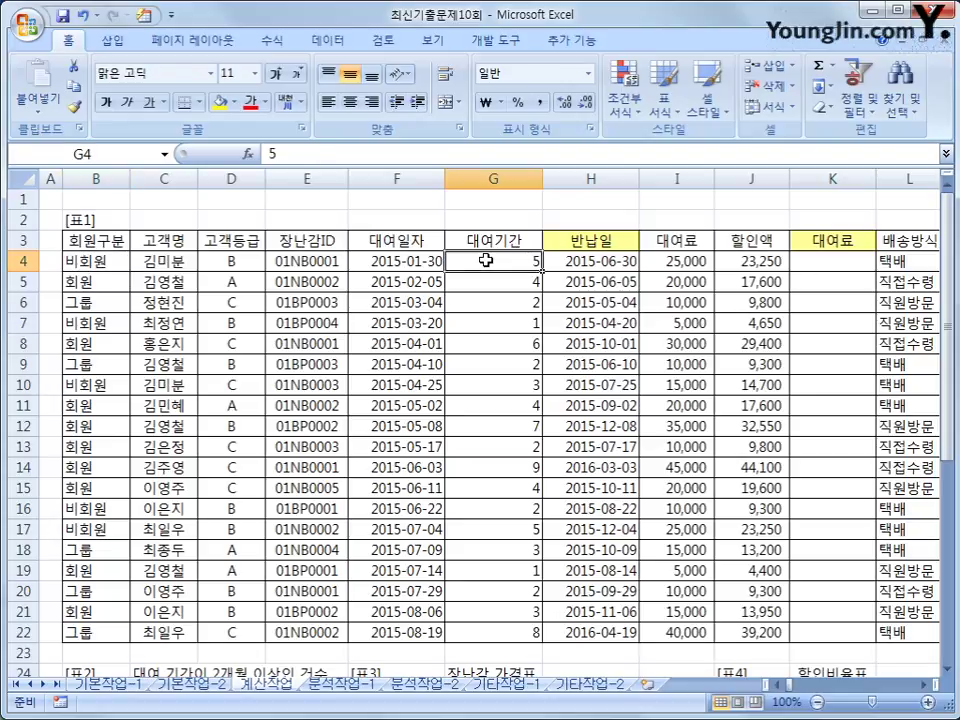
{"action": "left_click", "coordinate": [324, 261]}
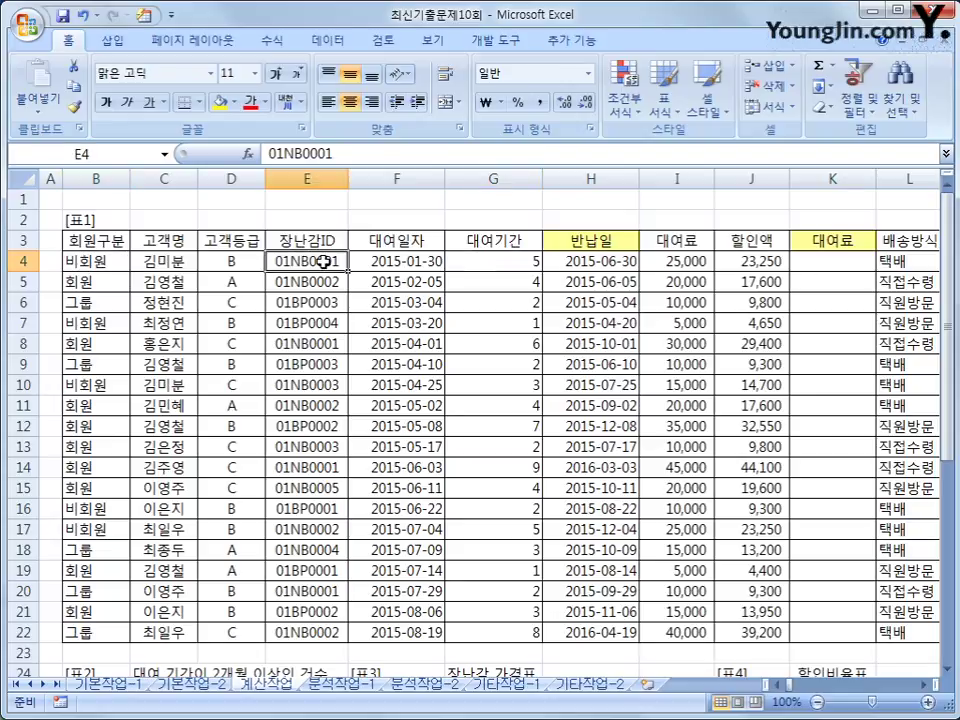
{"action": "left_click", "coordinate": [825, 266]}
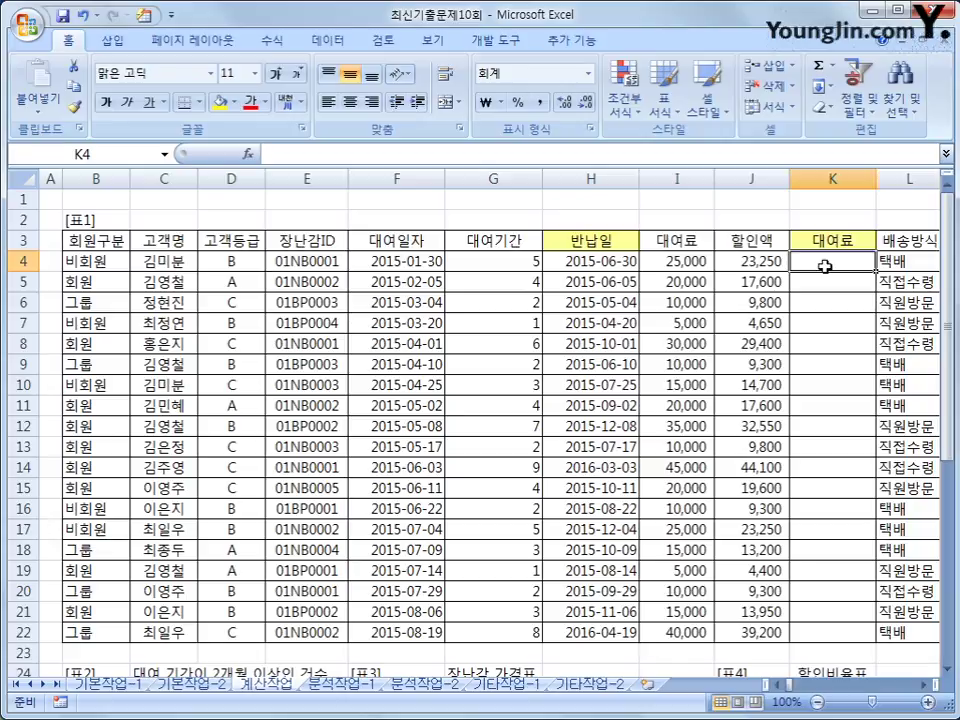
{"action": "type", "text": "=if("}
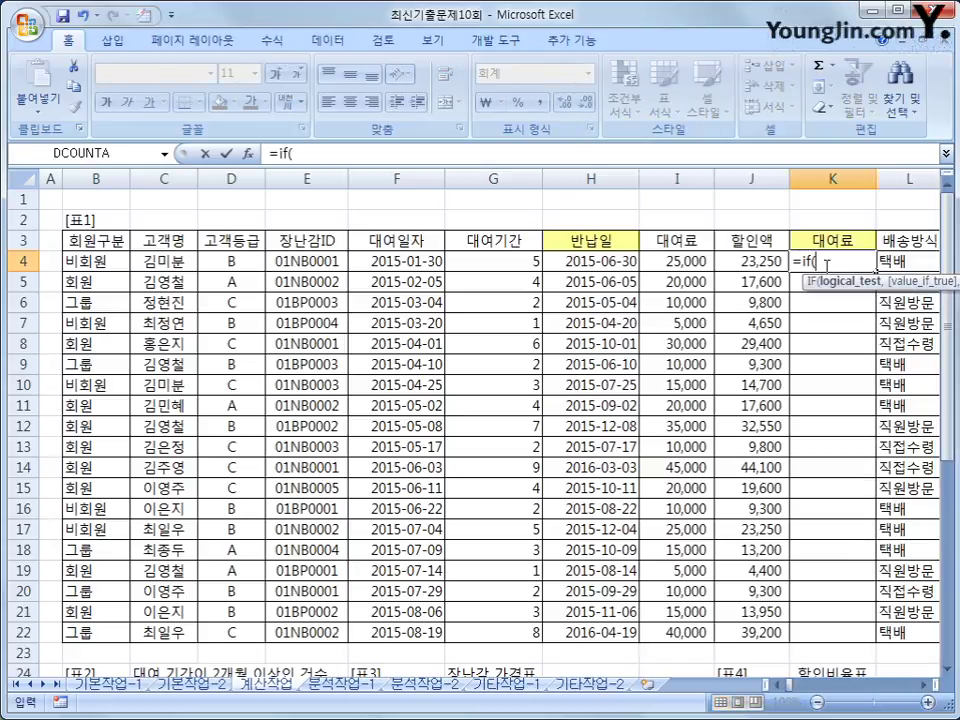
{"action": "left_click", "coordinate": [98, 262]}
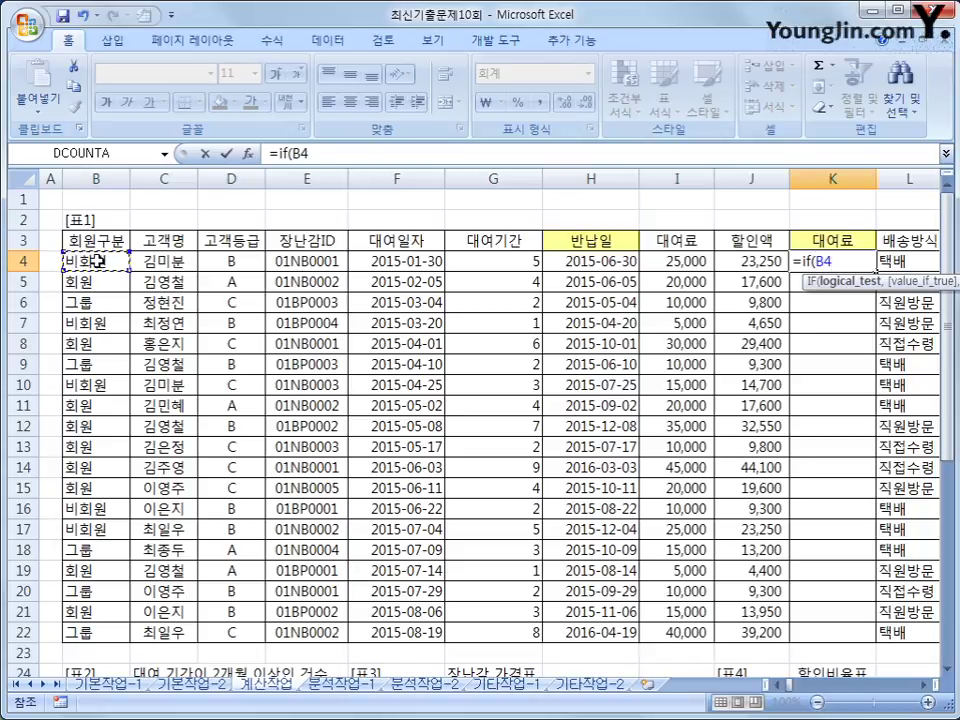
{"action": "type", "text": "="}
{"action": "type", "text": "\"ql"}
{"action": "key", "text": "BackSpace"}
{"action": "key", "text": "BackSpace"}
{"action": "type", "text": "비회원\""}
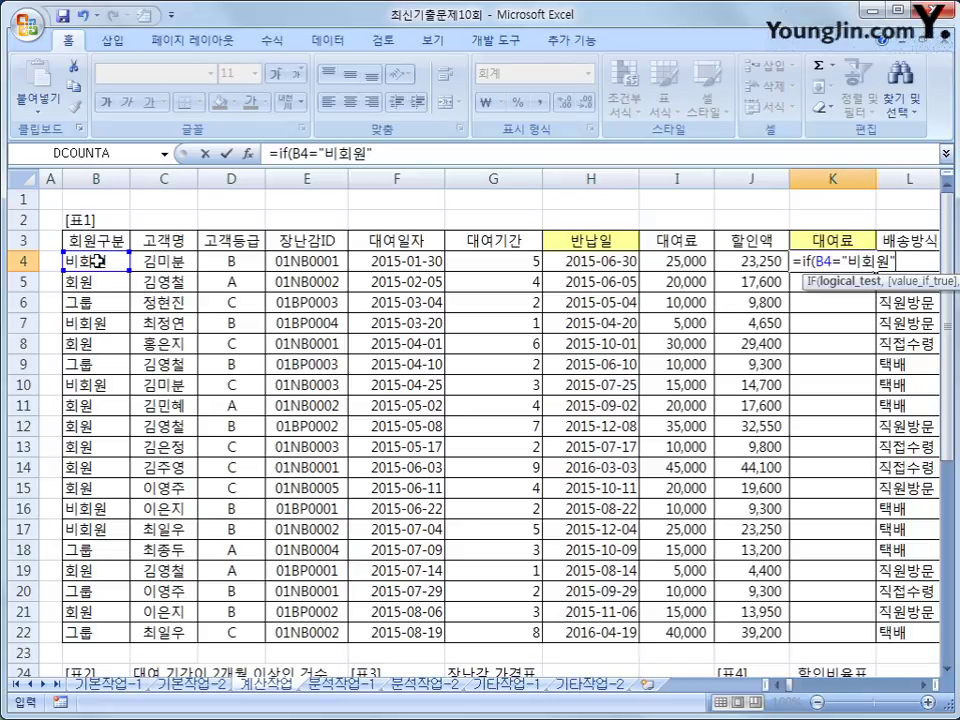
Begin the true value of the K4 formula as 대여기간 multiplied by a lookup of the 장난감ID: ,G4*vlookup(E4,.
{"action": "type", "text": ","}
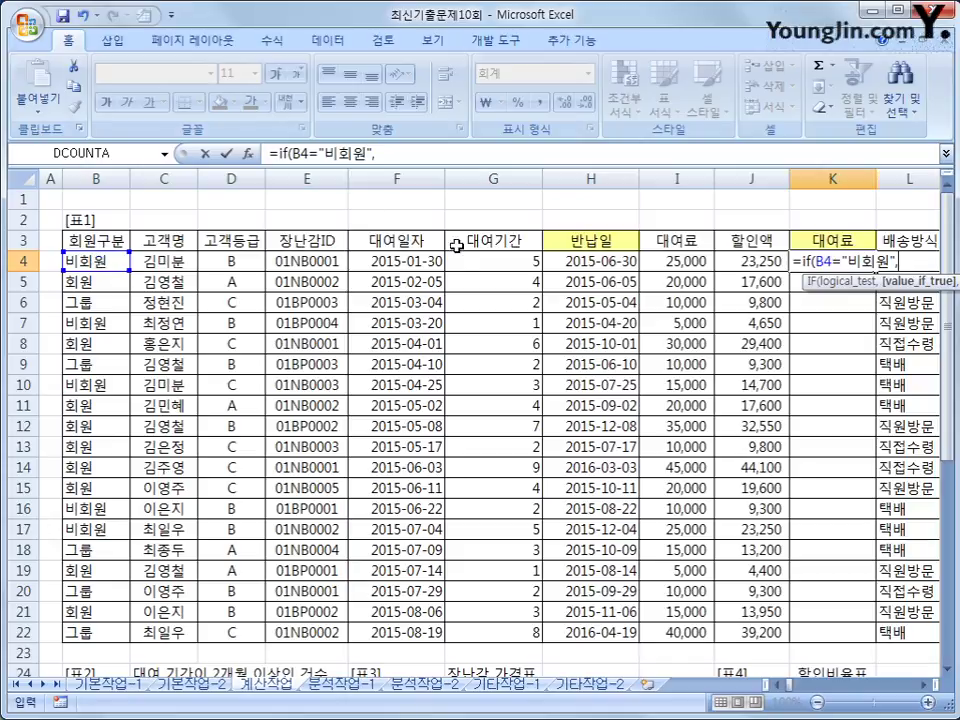
{"action": "left_click", "coordinate": [470, 259]}
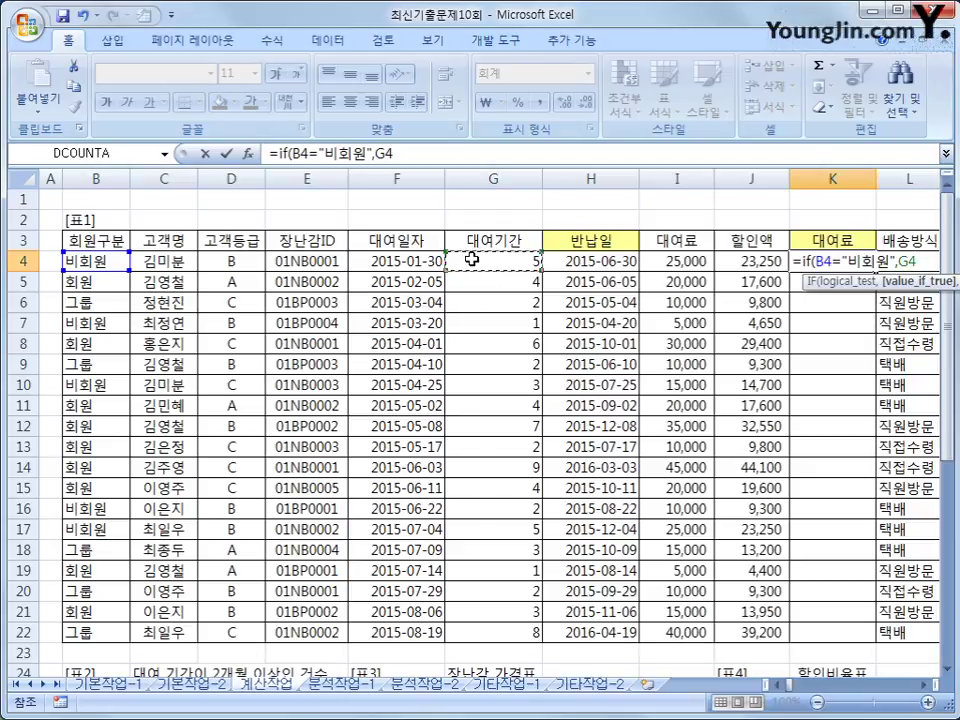
{"action": "type", "text": "*"}
{"action": "scroll", "coordinate": [485, 260], "scroll_direction": "down", "scroll_amount": 3}
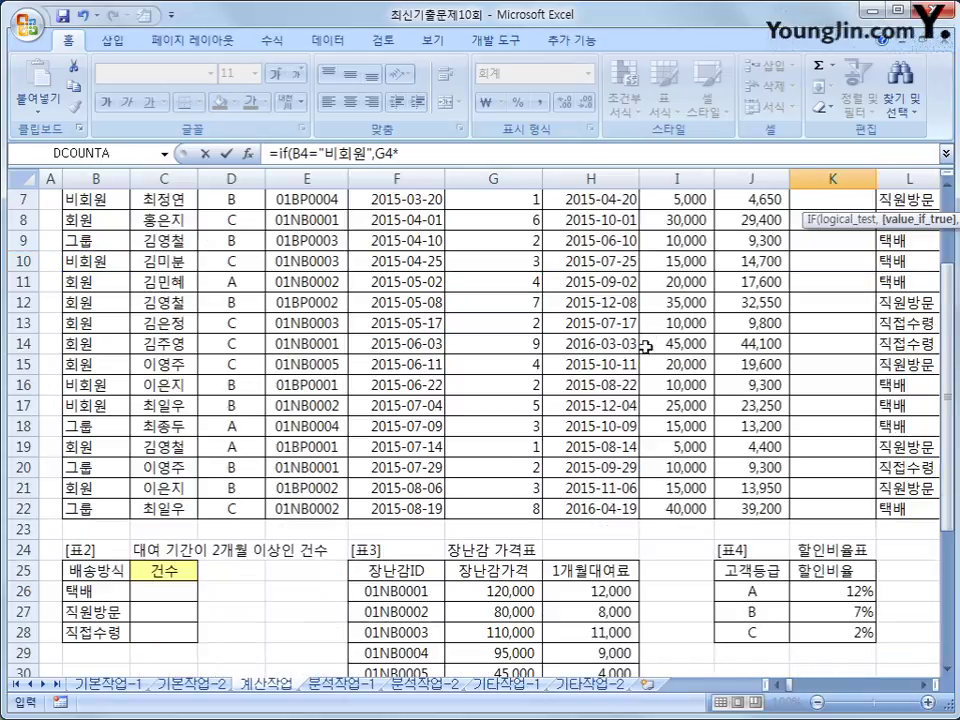
{"action": "scroll", "coordinate": [631, 437], "scroll_direction": "down", "scroll_amount": 2}
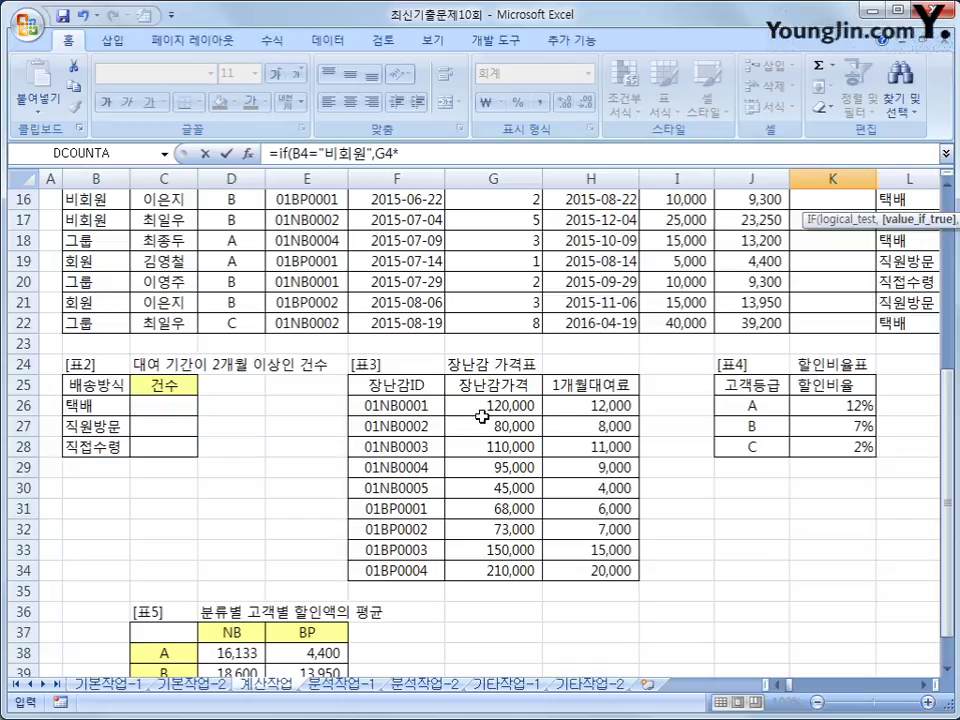
{"action": "scroll", "coordinate": [537, 418], "scroll_direction": "up", "scroll_amount": 5}
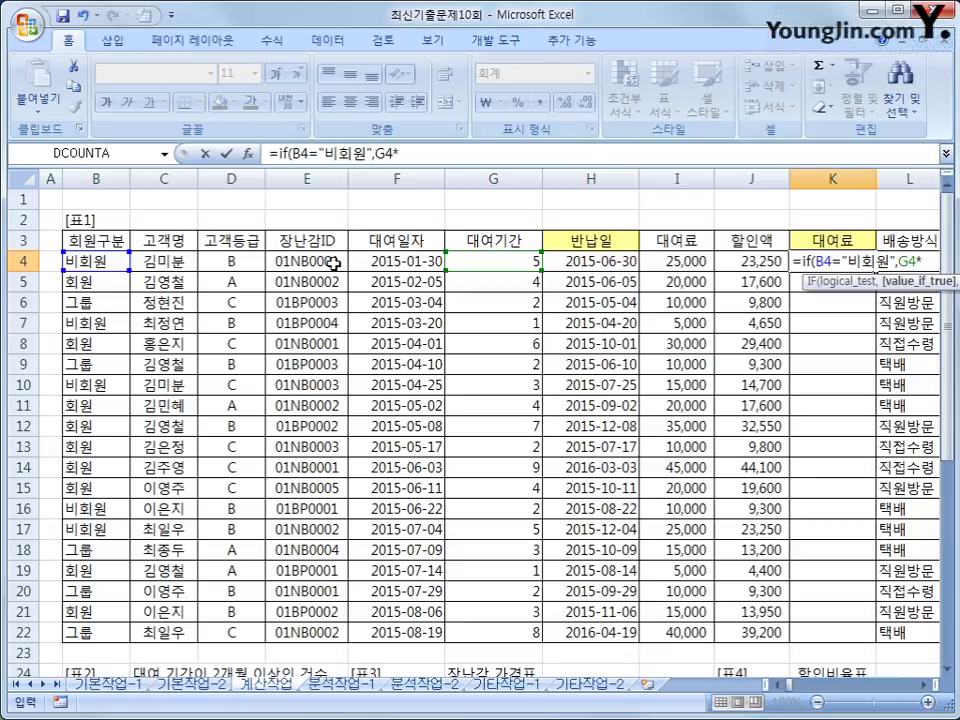
{"action": "type", "text": "ㄷ"}
{"action": "key", "text": "BackSpace"}
{"action": "type", "text": "vlookup("}
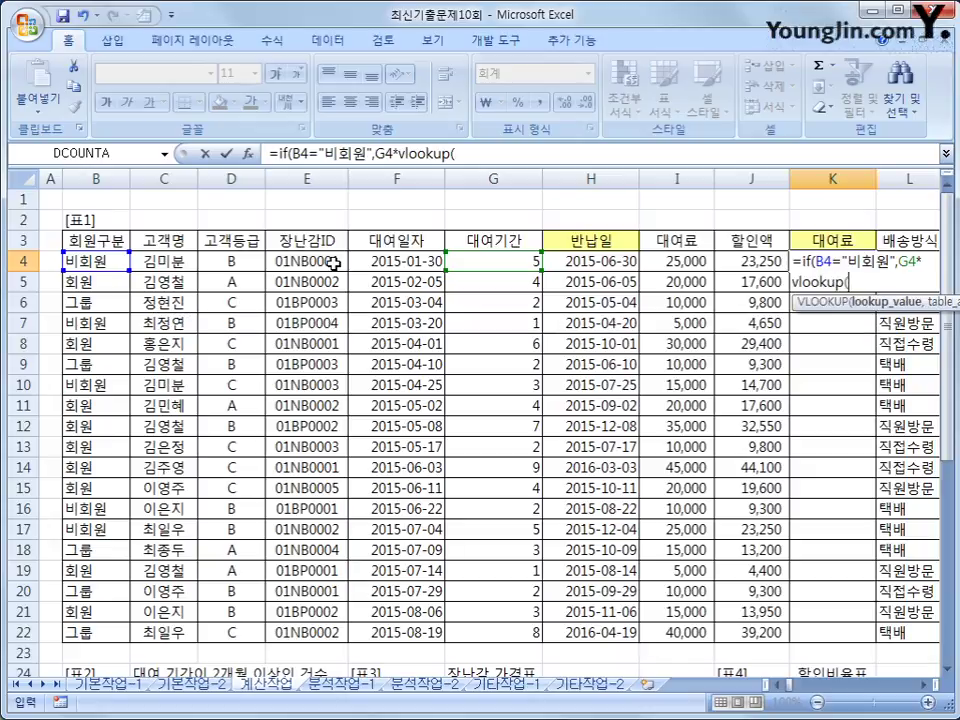
{"action": "left_click", "coordinate": [333, 262]}
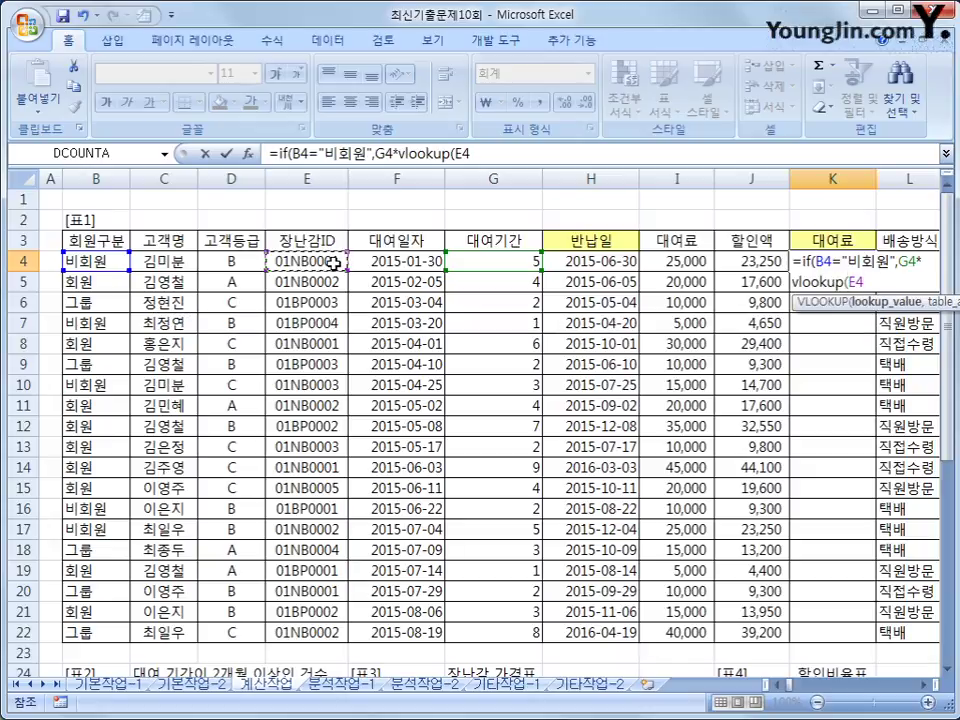
{"action": "type", "text": ","}
Add the 표3 장난감 가격표 range as the lookup table in the K4 formula with absolute references: $F$25:$H$34,.
{"action": "scroll", "coordinate": [458, 394], "scroll_direction": "down", "scroll_amount": 4}
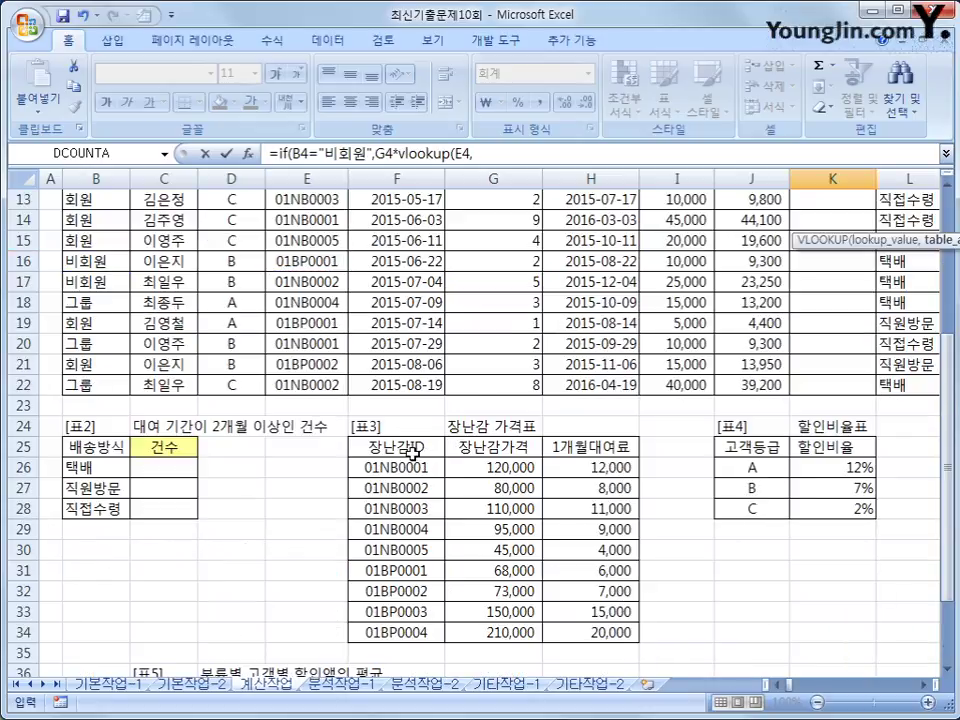
{"action": "left_click_drag", "start_coordinate": [400, 446], "coordinate": [477, 631]}
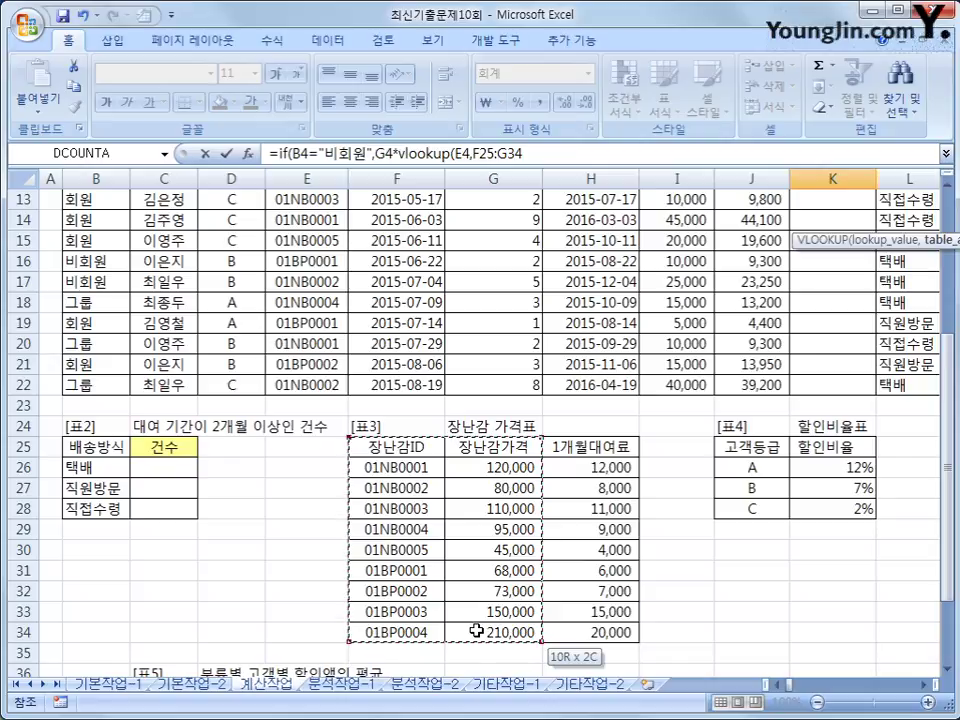
{"action": "left_click_drag", "start_coordinate": [476, 631], "coordinate": [576, 632]}
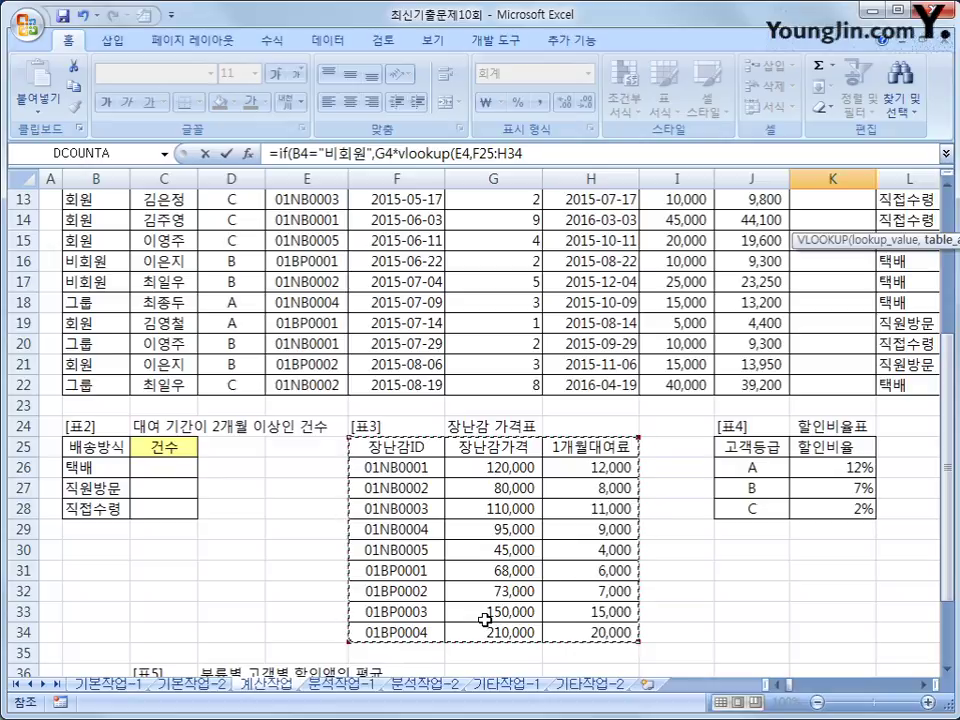
{"action": "key", "text": "F4"}
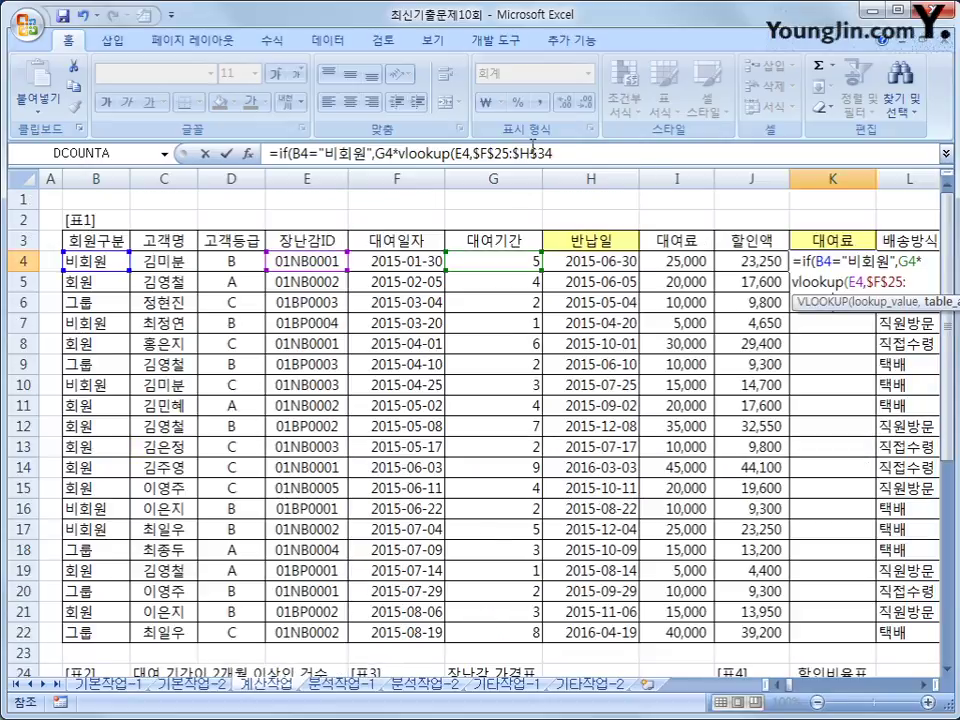
{"action": "left_click", "coordinate": [573, 155]}
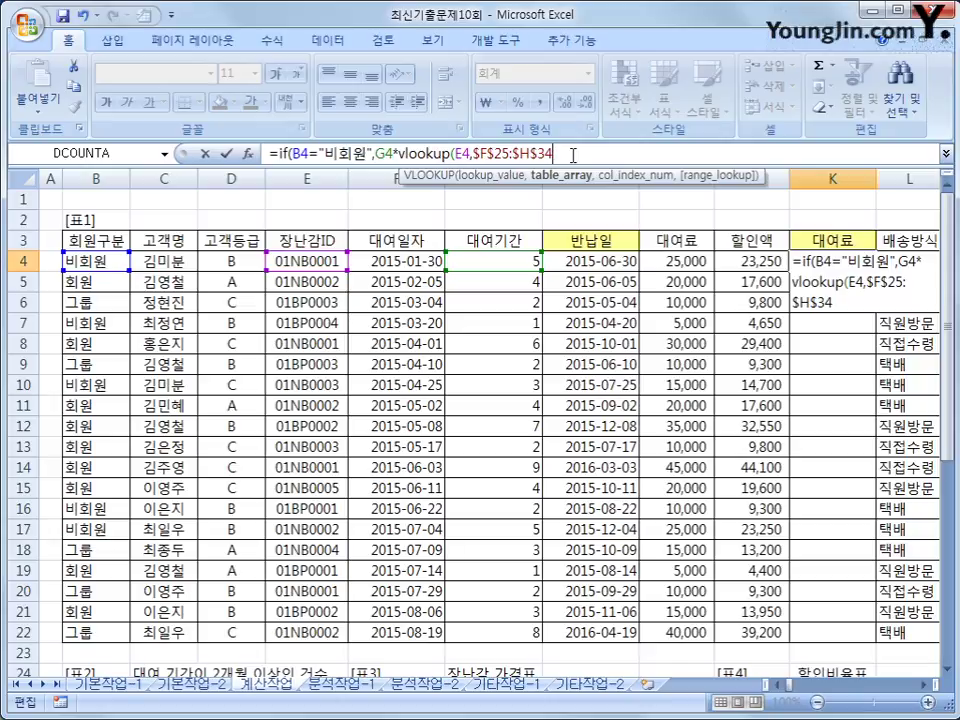
{"action": "type", "text": ","}
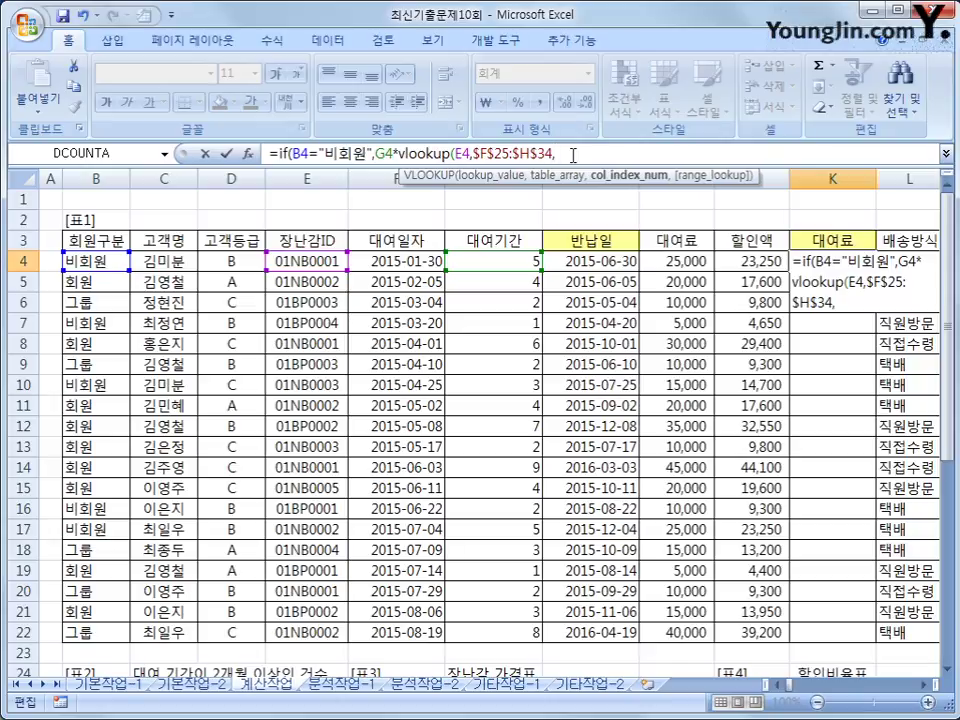
Return column 2 with exact match 0, close the lookup, and multiply it by 20% to end the true value: 2,0)*20%,.
{"action": "type", "text": "2,0"}
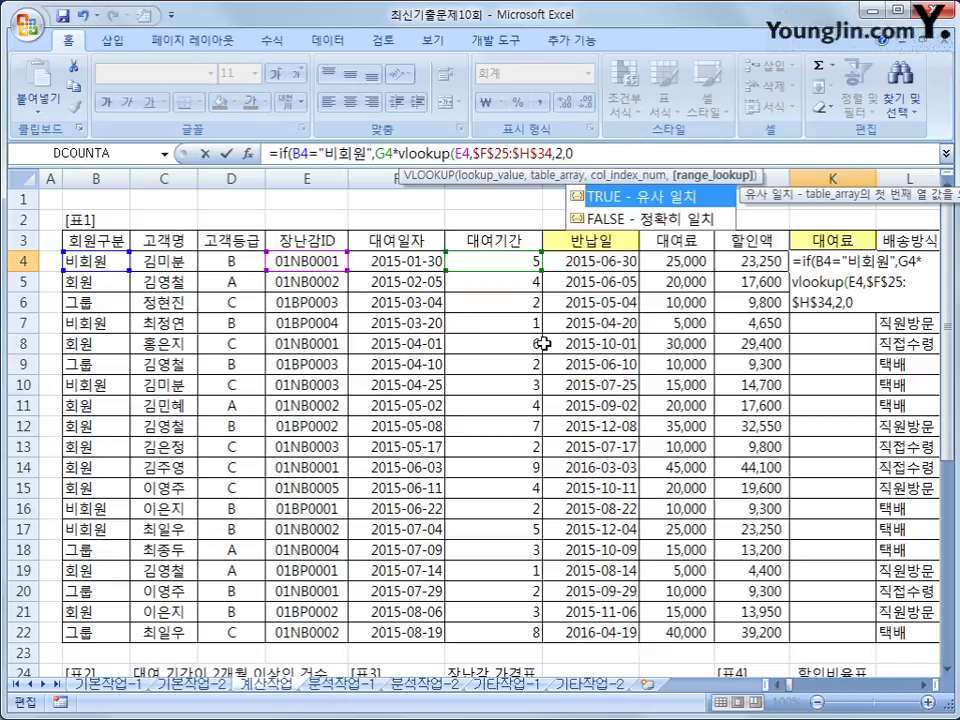
{"action": "type", "text": ")"}
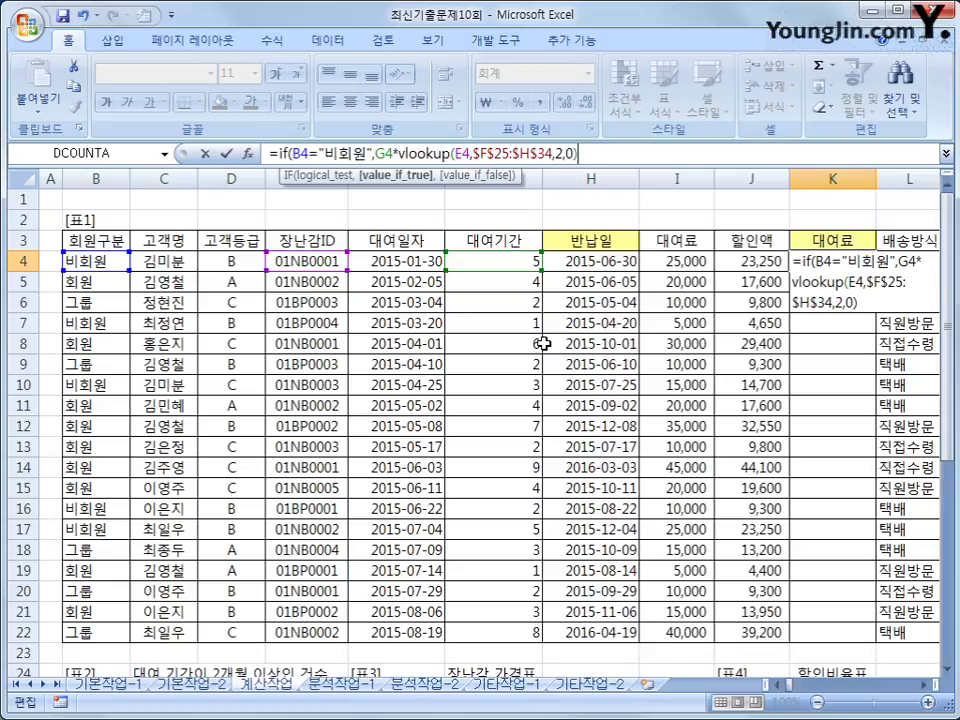
{"action": "type", "text": "*20%,"}
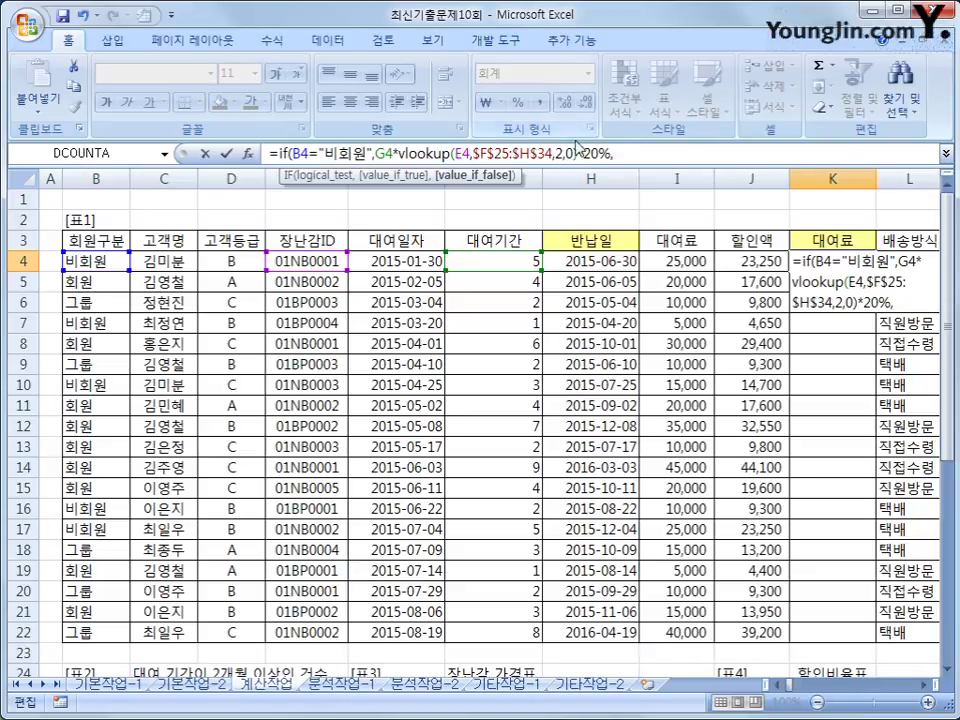
Begin the false value of the K4 formula as 대여기간 multiplied by a lookup of the 장난감ID: G4*vlookup(E4,.
{"action": "left_click", "coordinate": [504, 263]}
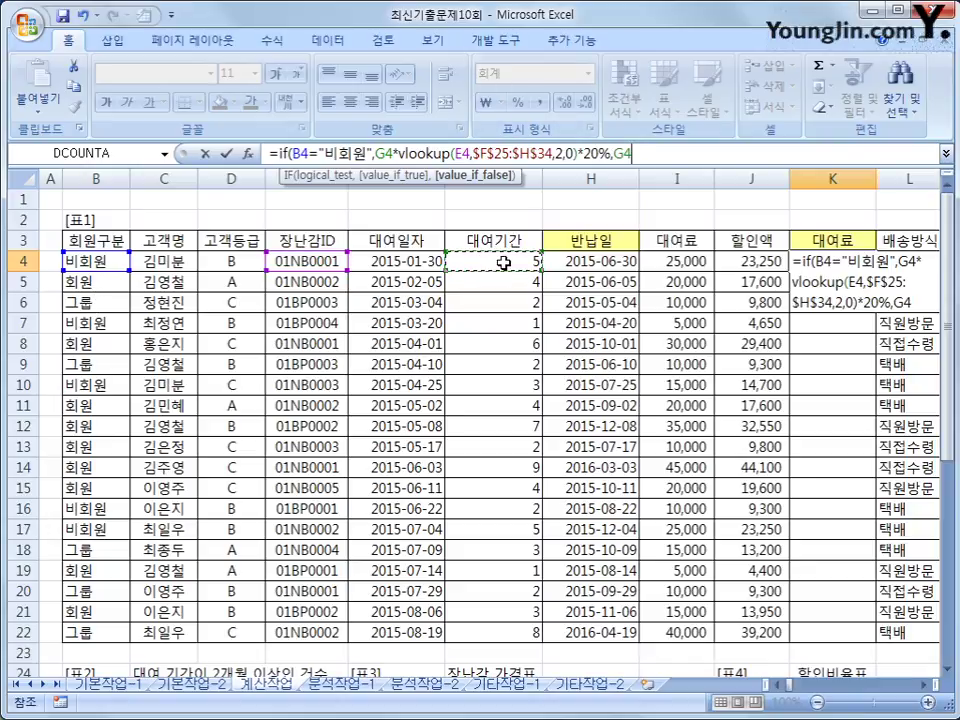
{"action": "type", "text": "*vlookup("}
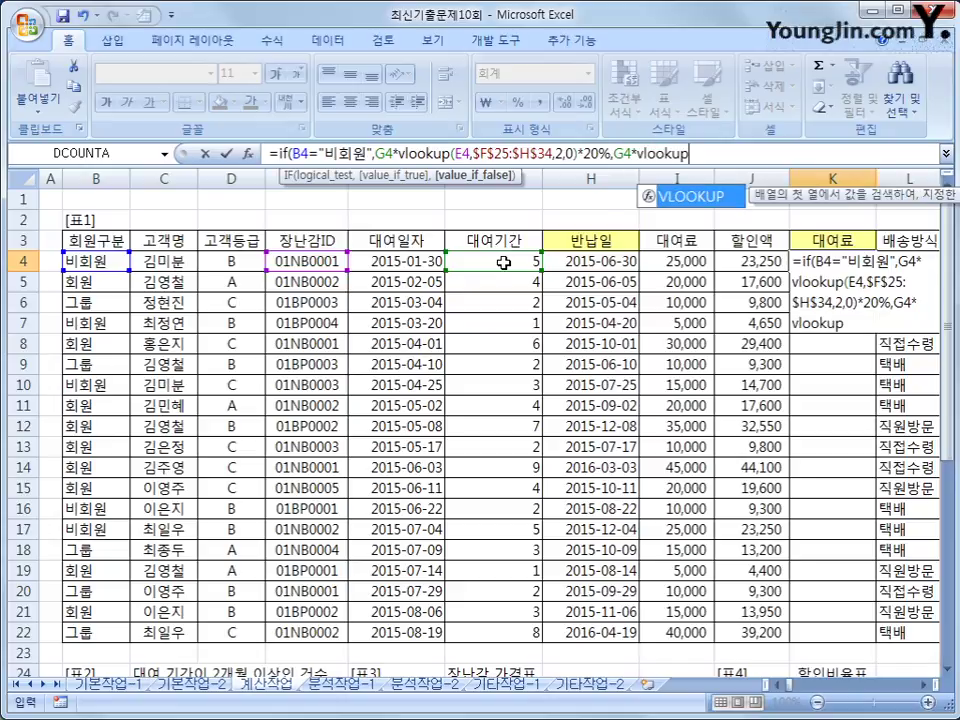
{"action": "left_click", "coordinate": [313, 258]}
{"action": "type", "text": ","}
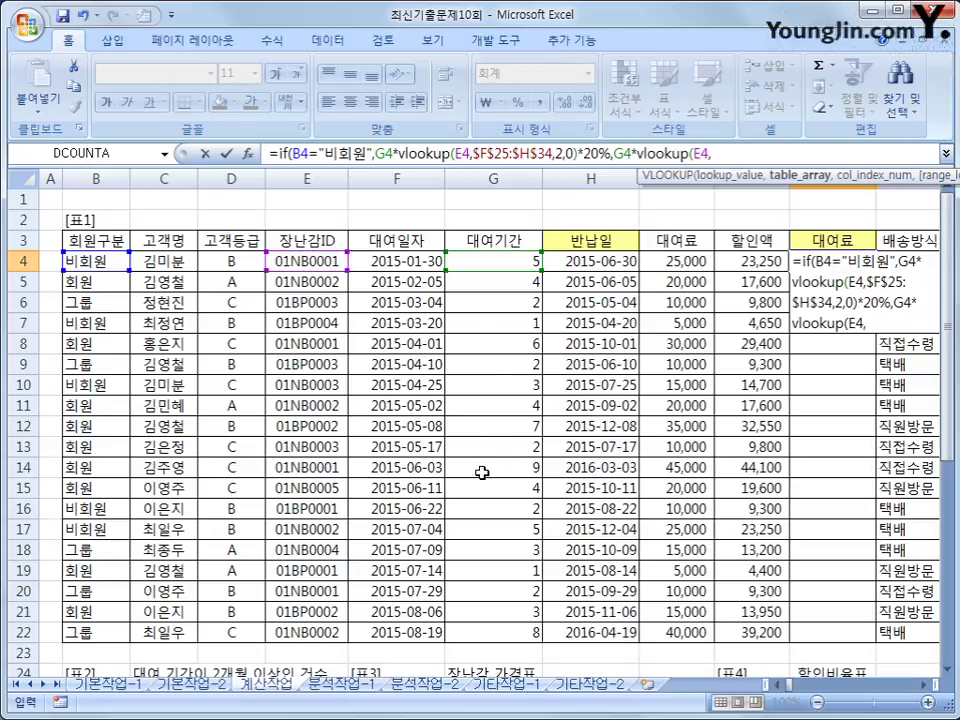
Set the second lookup's table to the 표3 price table with absolute references: $F$25:$H$34,.
{"action": "left_click_drag", "start_coordinate": [946, 370], "coordinate": [928, 538]}
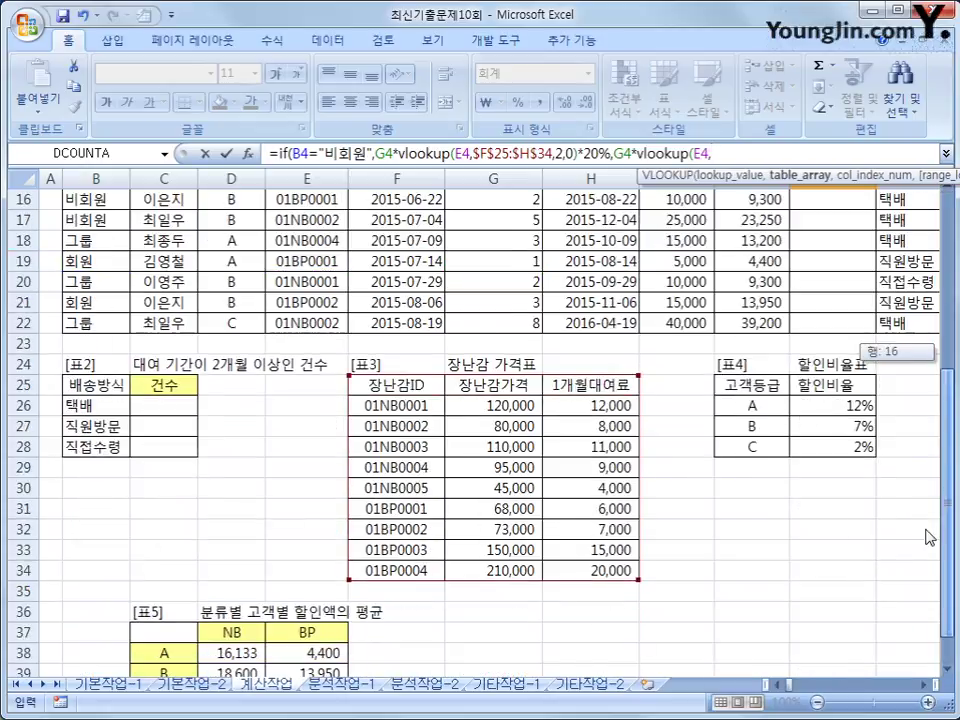
{"action": "left_click_drag", "start_coordinate": [401, 386], "coordinate": [583, 570]}
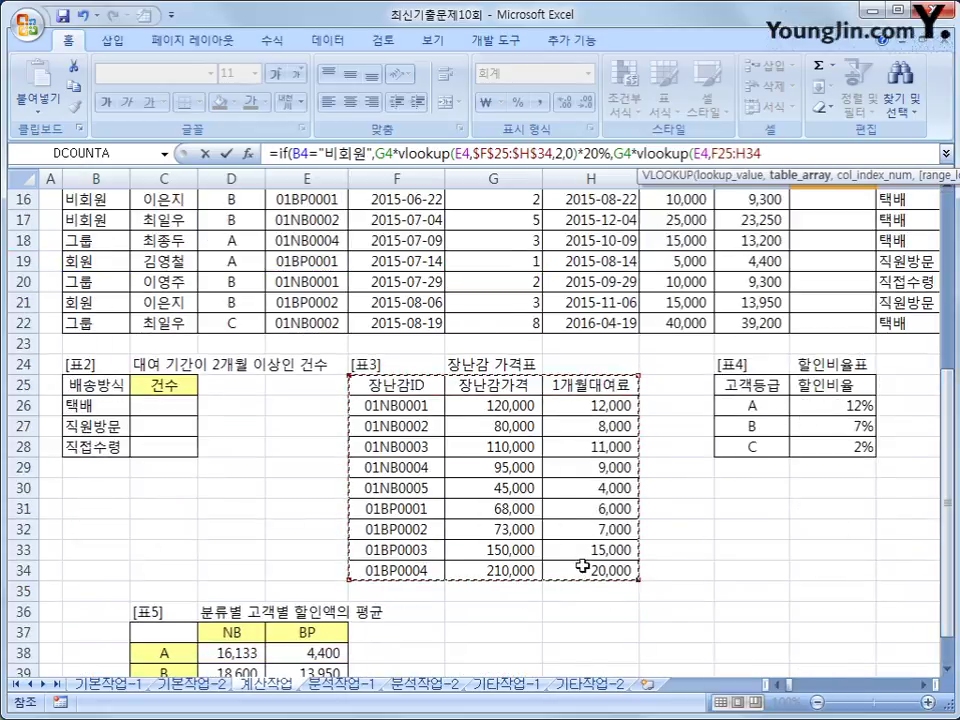
{"action": "key", "text": "F4"}
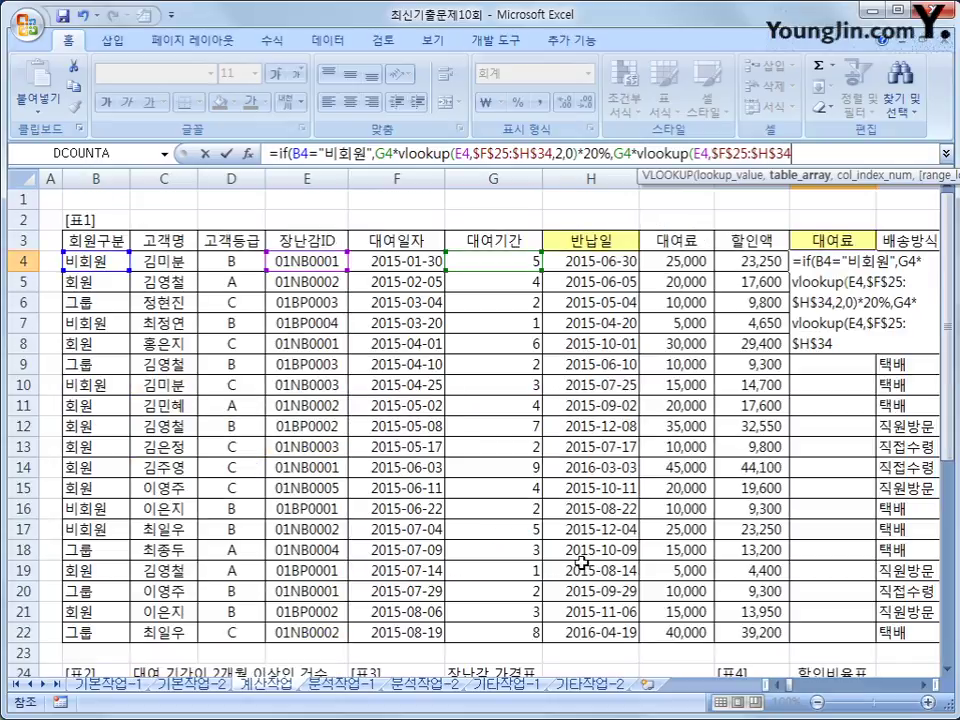
{"action": "type", "text": ","}
Return column 3 with exact match 0, close both functions, and enter the K4 formula: 3,0)).
{"action": "left_click_drag", "start_coordinate": [944, 330], "coordinate": [934, 518]}
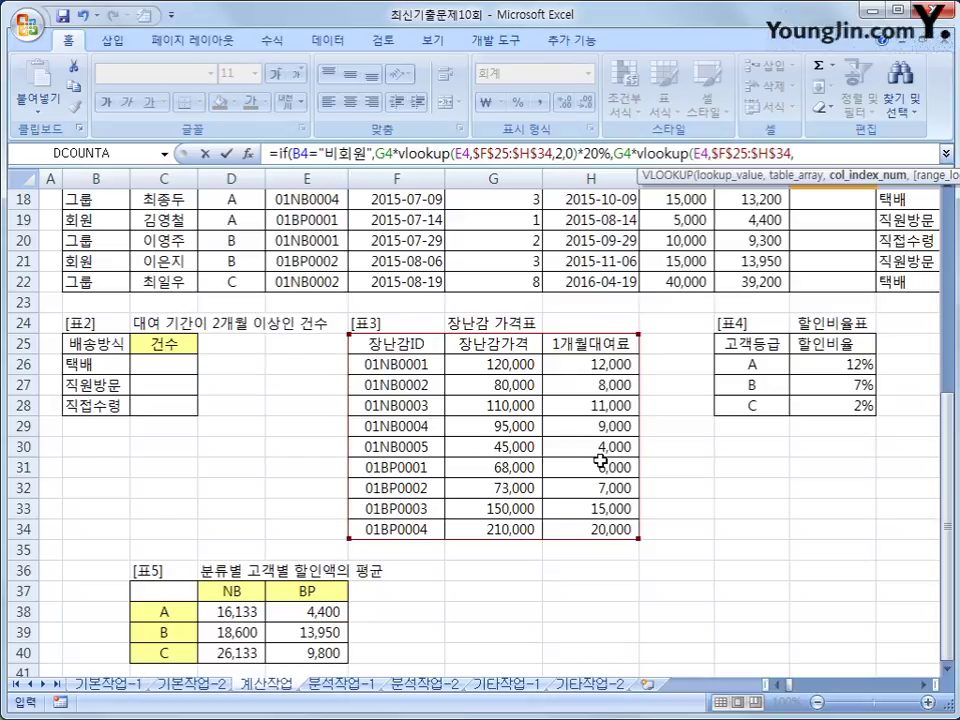
{"action": "type", "text": "3,"}
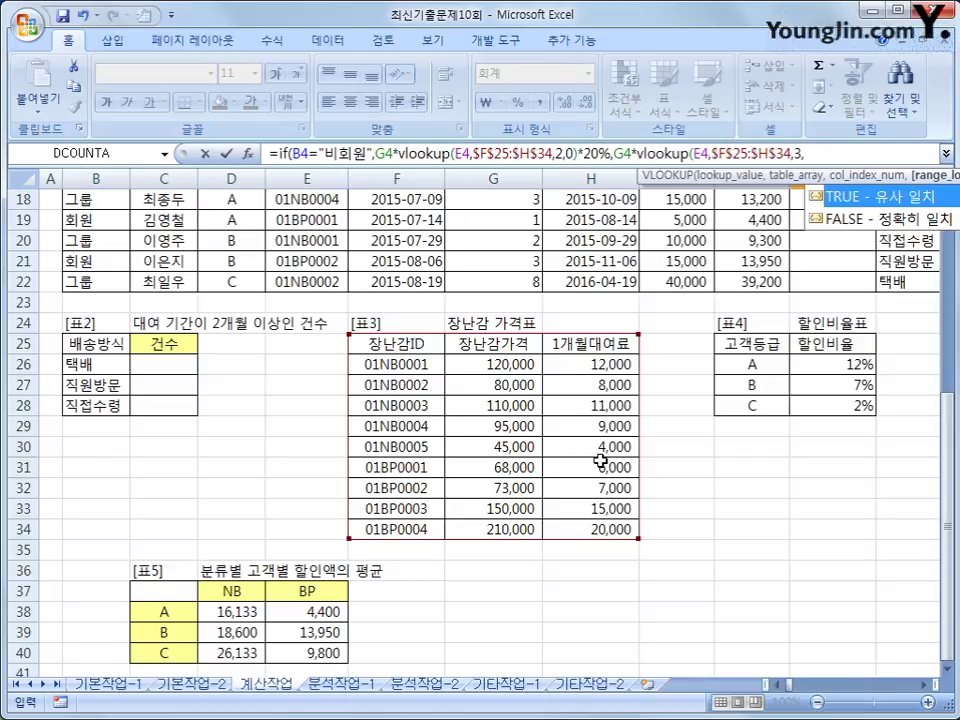
{"action": "type", "text": "0)"}
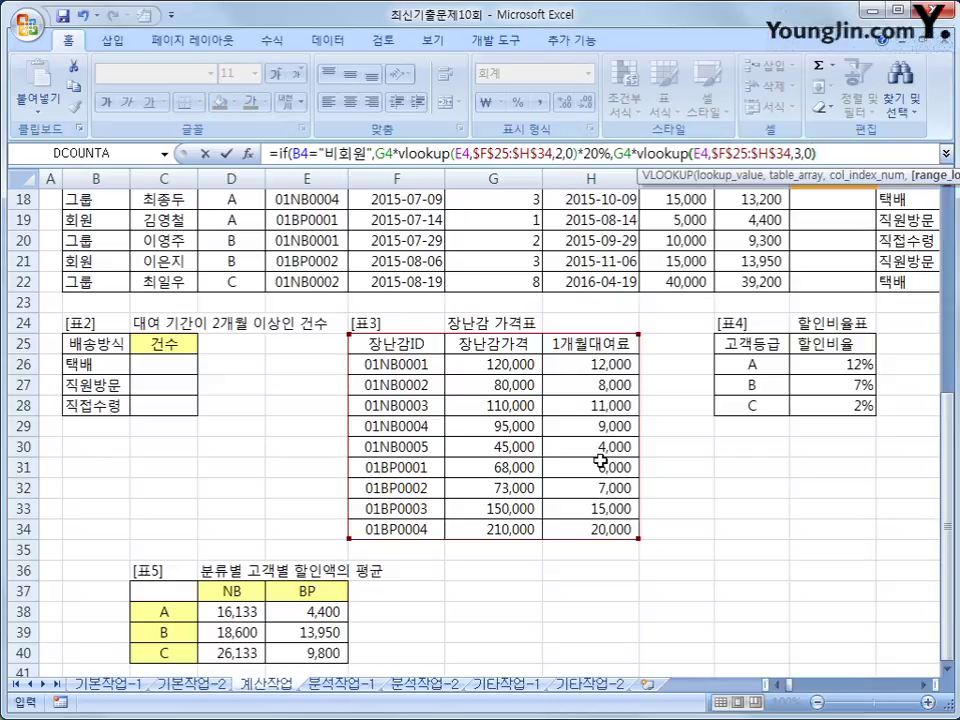
{"action": "type", "text": ")"}
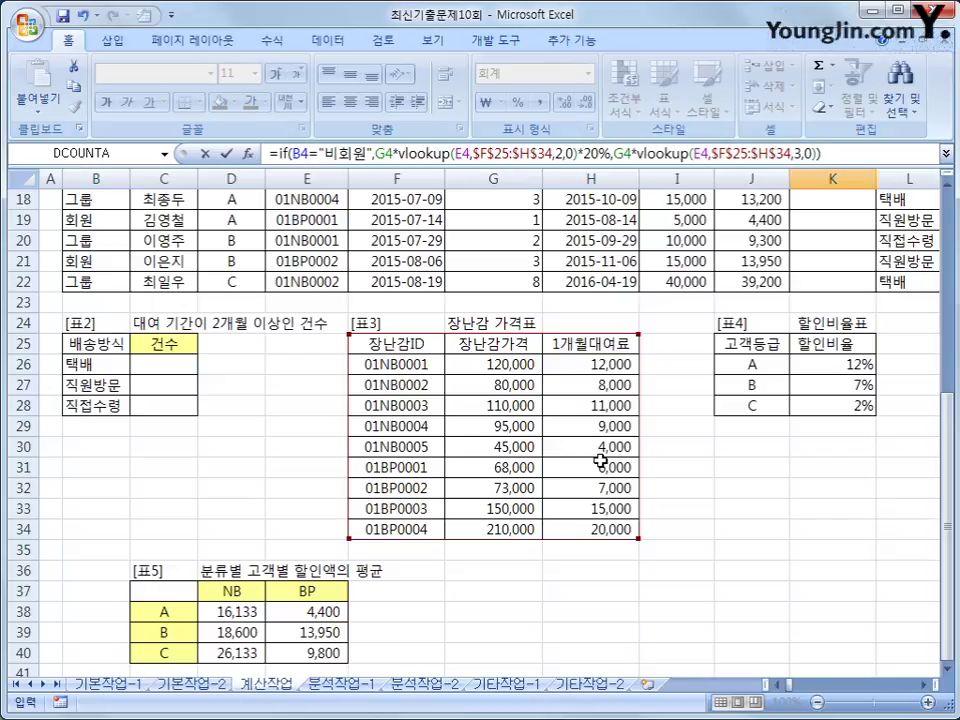
{"action": "key", "text": "Return"}
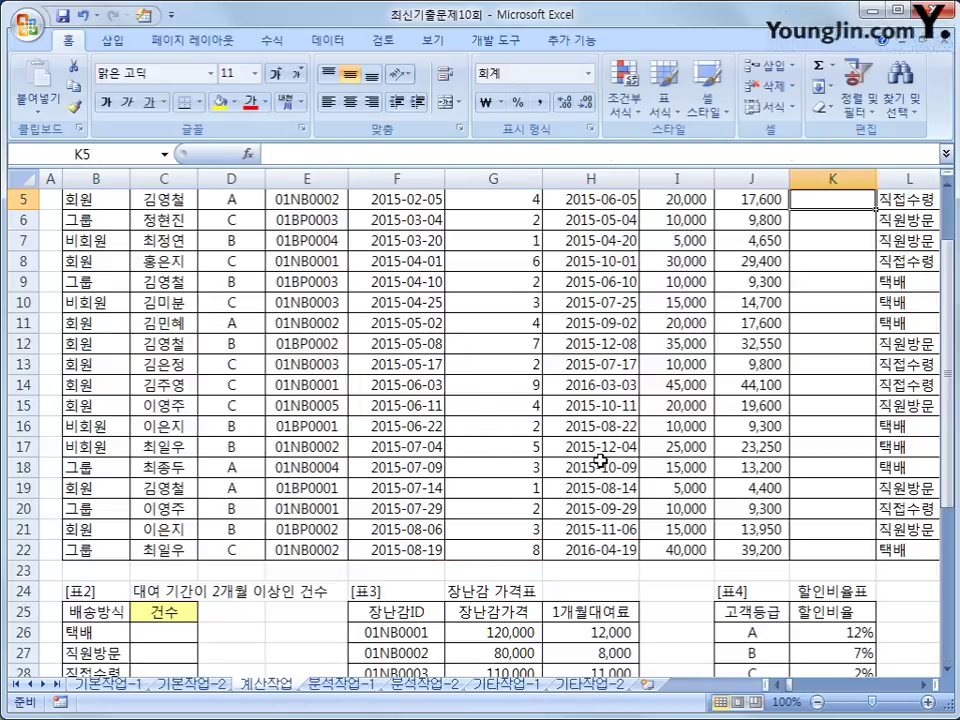
Fill the 대여료 formula from K4 down to K22 and check the formula in K22.
{"action": "scroll", "coordinate": [672, 264], "scroll_direction": "up", "scroll_amount": 2}
{"action": "left_click", "coordinate": [850, 262]}
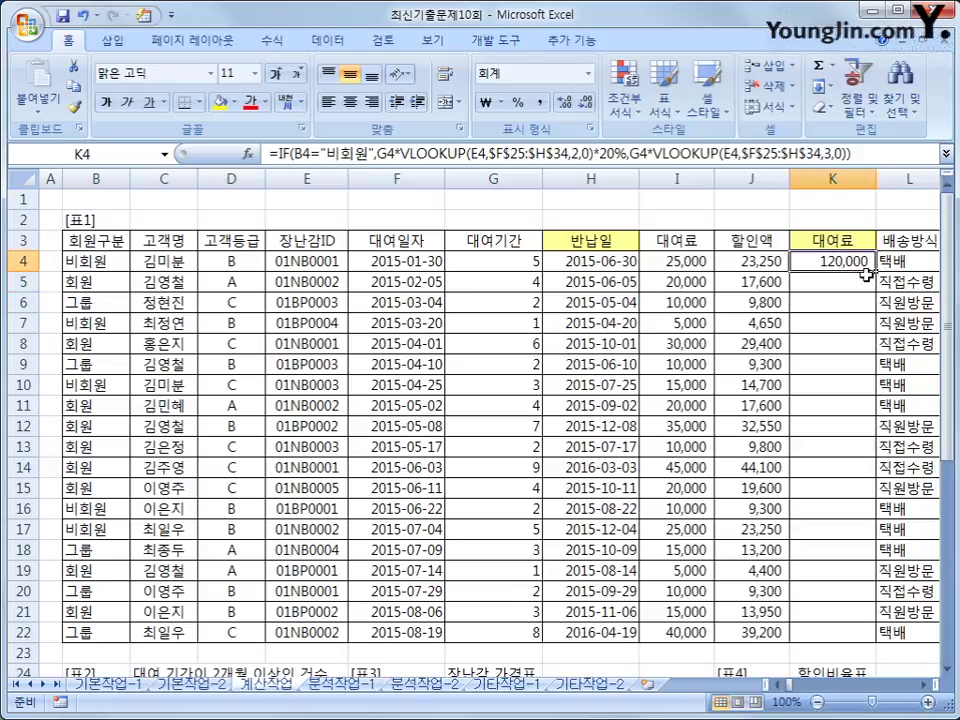
{"action": "left_click_drag", "start_coordinate": [866, 272], "coordinate": [860, 634]}
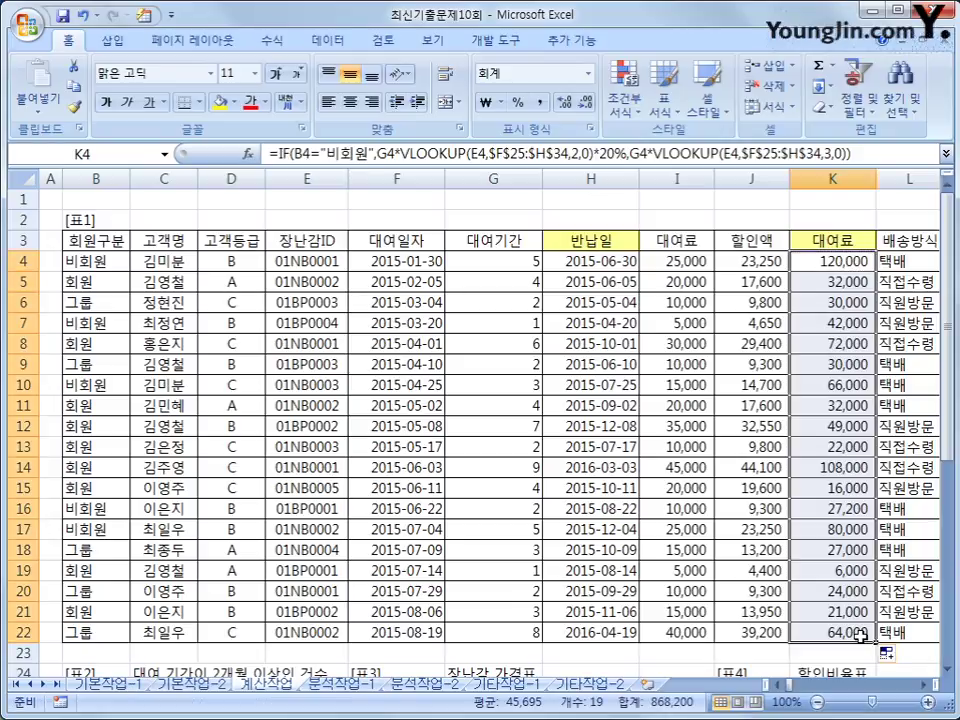
{"action": "left_click", "coordinate": [860, 634]}
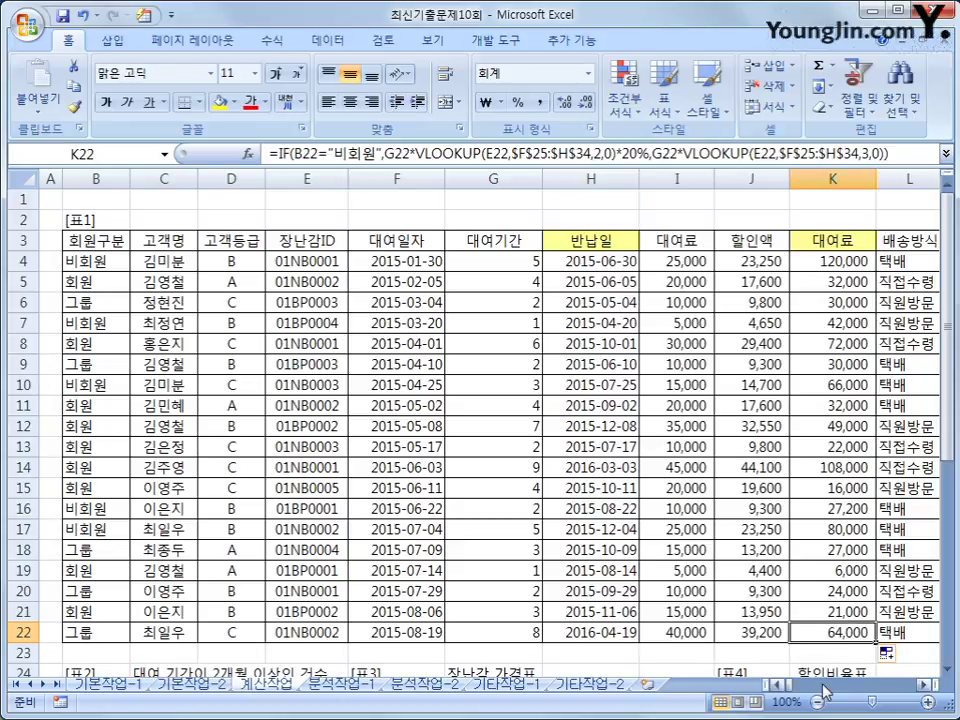
Select the first 배송비 cell M4, switch to the Visual Basic editor, and insert a new module.
{"action": "left_click", "coordinate": [926, 685]}
{"action": "left_click", "coordinate": [926, 685]}
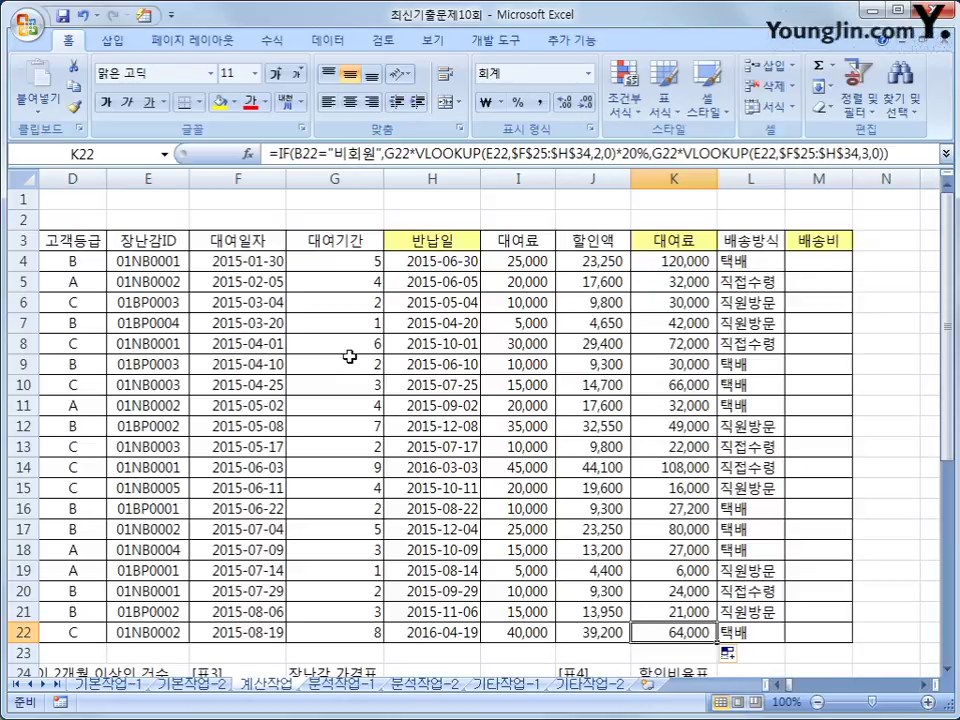
{"action": "left_click", "coordinate": [822, 260]}
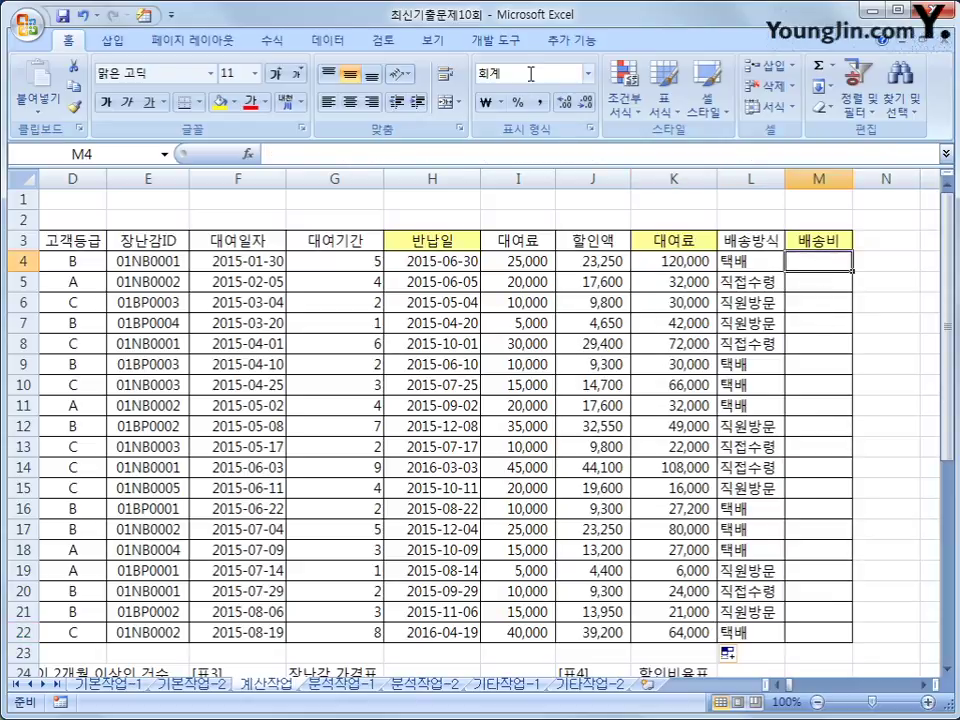
{"action": "left_click", "coordinate": [510, 42]}
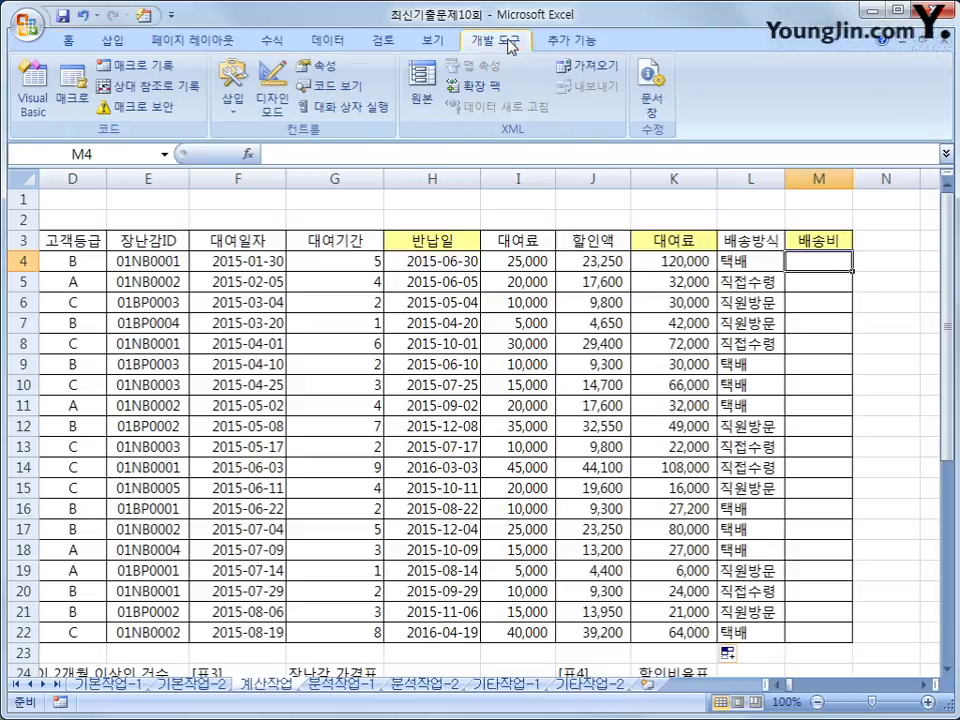
{"action": "left_click", "coordinate": [32, 95]}
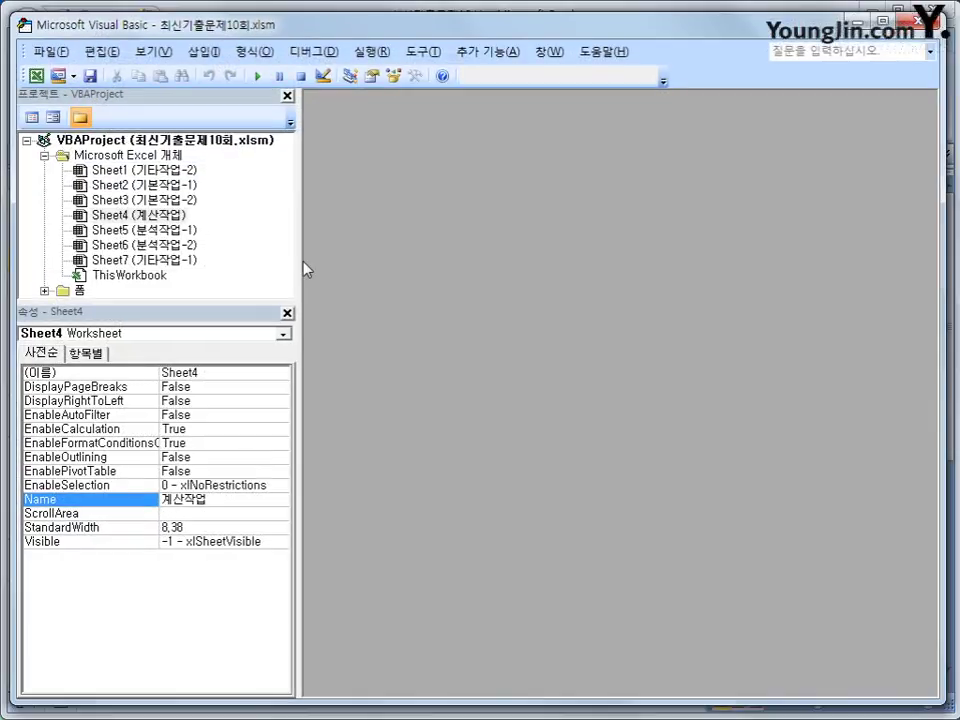
{"action": "left_click", "coordinate": [204, 51]}
{"action": "left_click", "coordinate": [252, 114]}
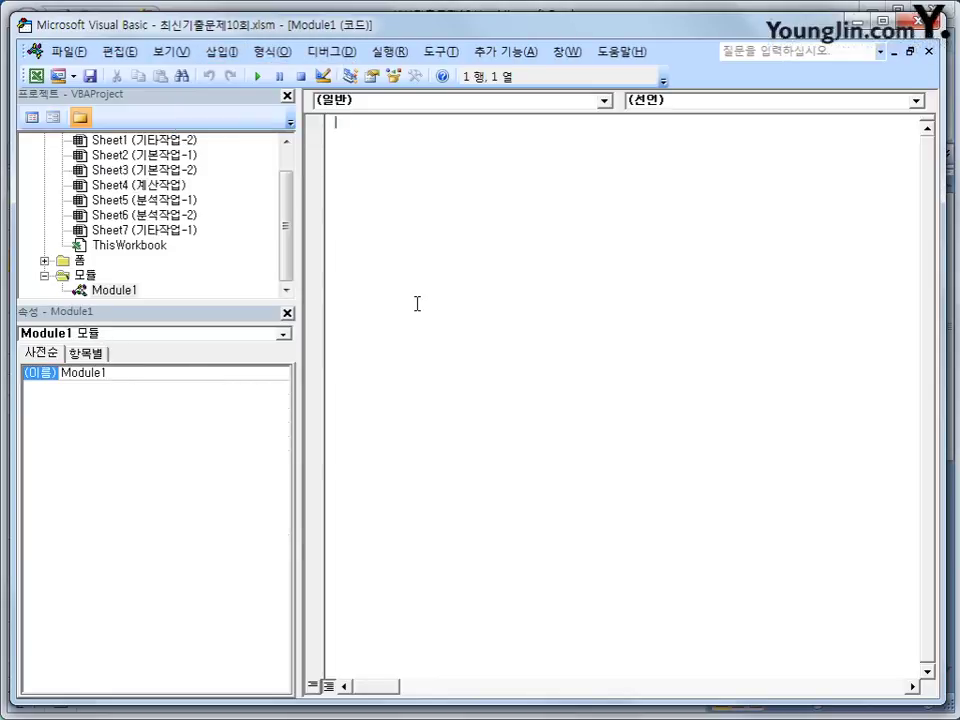
Declare the custom function in the module: Public Function fn배송비(고객등급, 배송방식).
{"action": "type", "text": "public fu"}
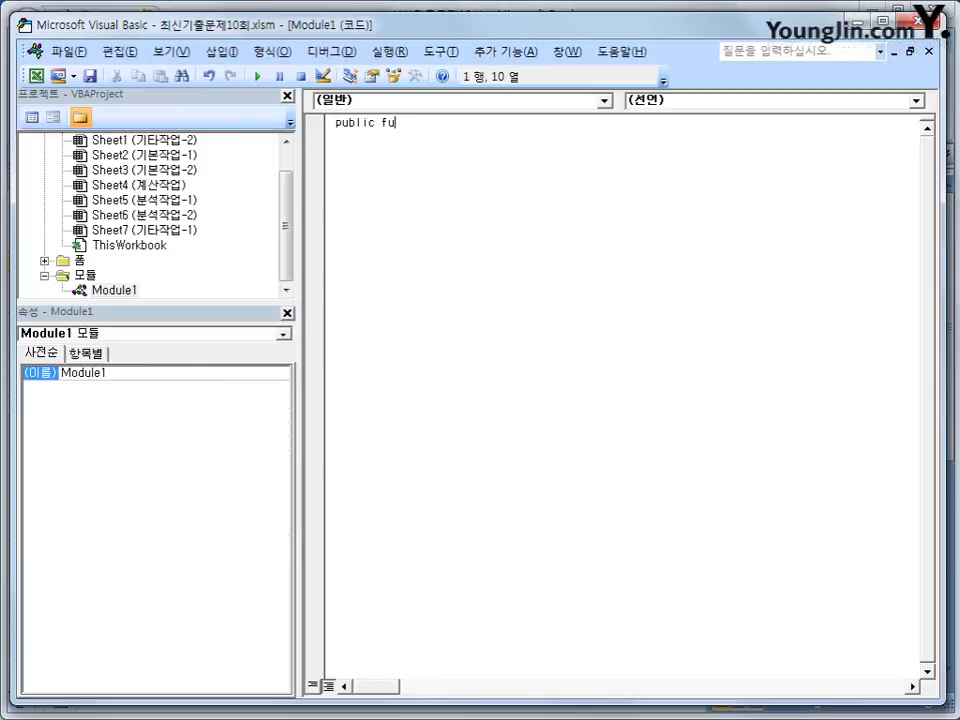
{"action": "type", "text": "nction fn배송비"}
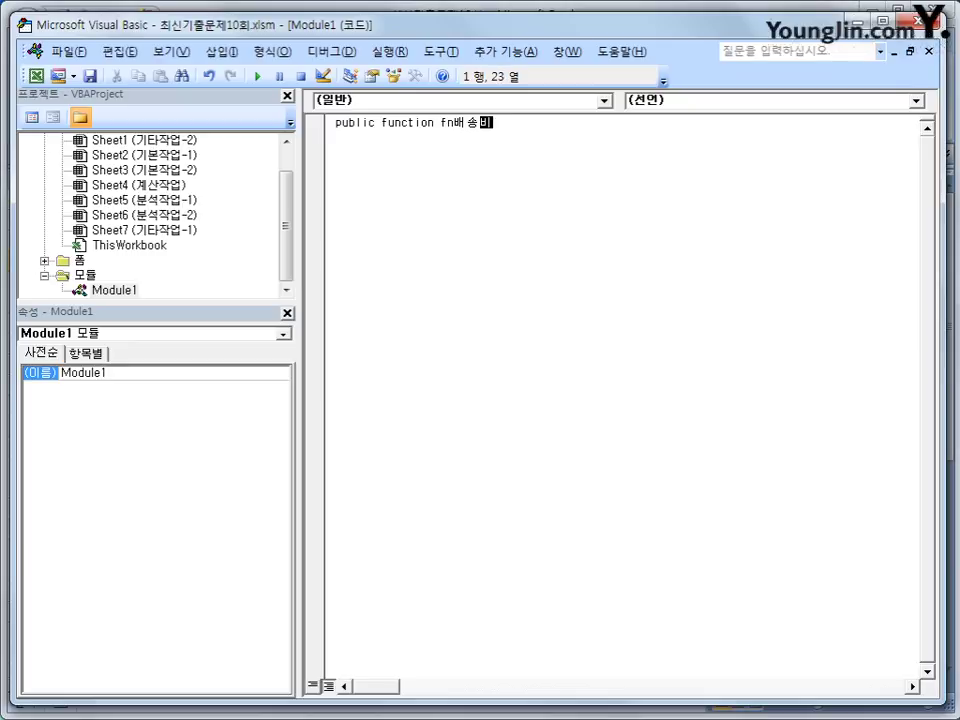
{"action": "type", "text": "(고객등급, 배송방식)"}
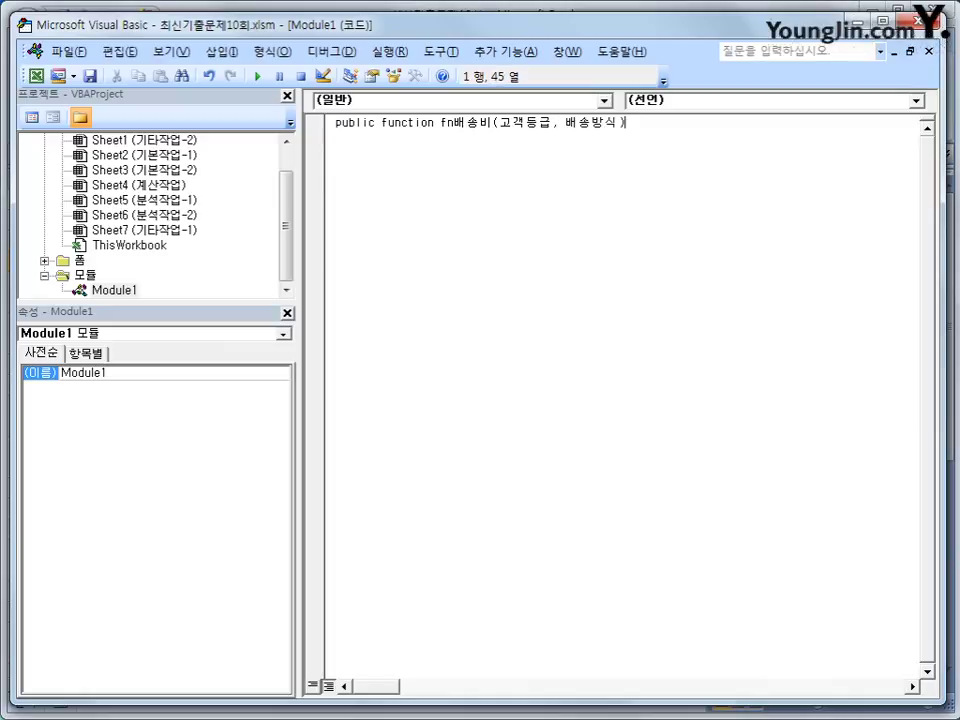
{"action": "key", "text": "Return"}
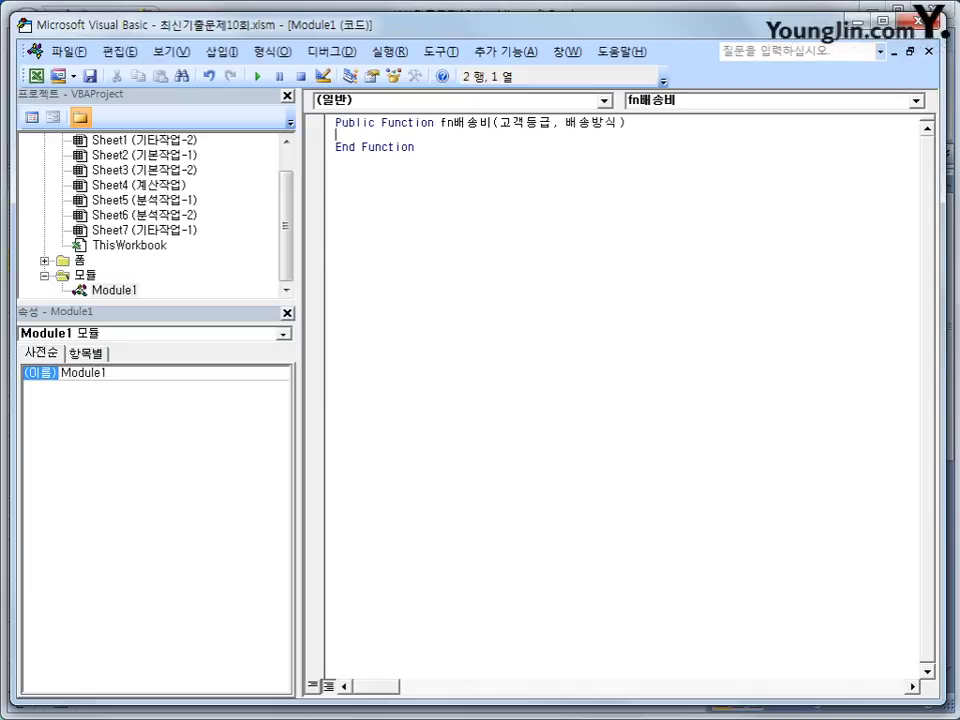
Add the indented result line to the function body, leaving blank lines above it: fn배송비 = 기본배송비 * (1 - 할인율).
{"action": "key", "text": "Return"}
{"action": "key", "text": "Return"}
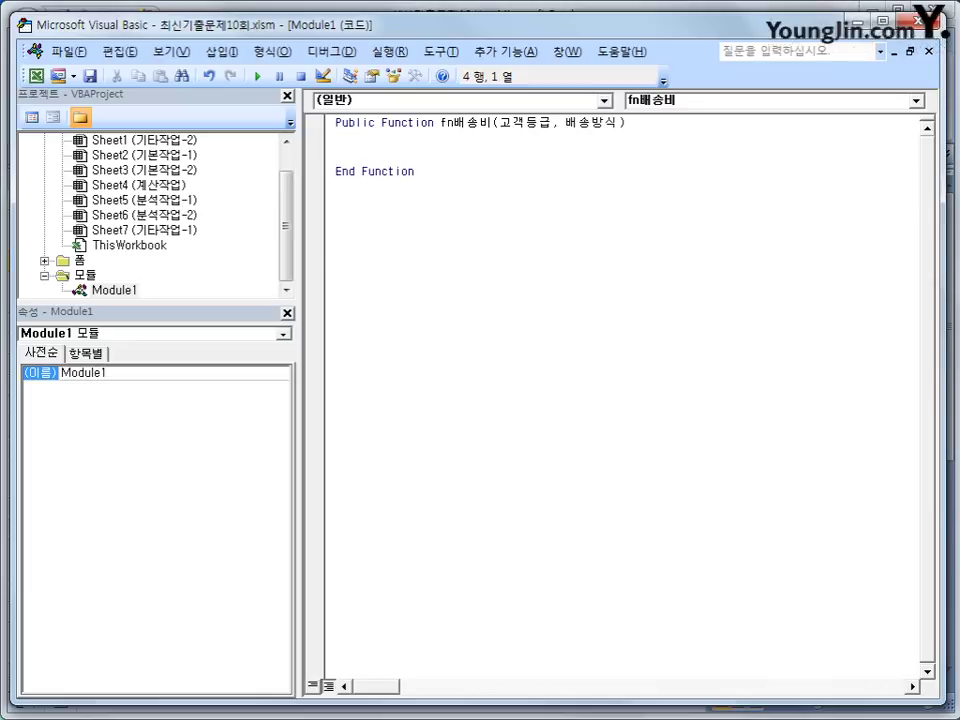
{"action": "key", "text": "Tab"}
{"action": "type", "text": "fn배송비 = 기본배송비 "}
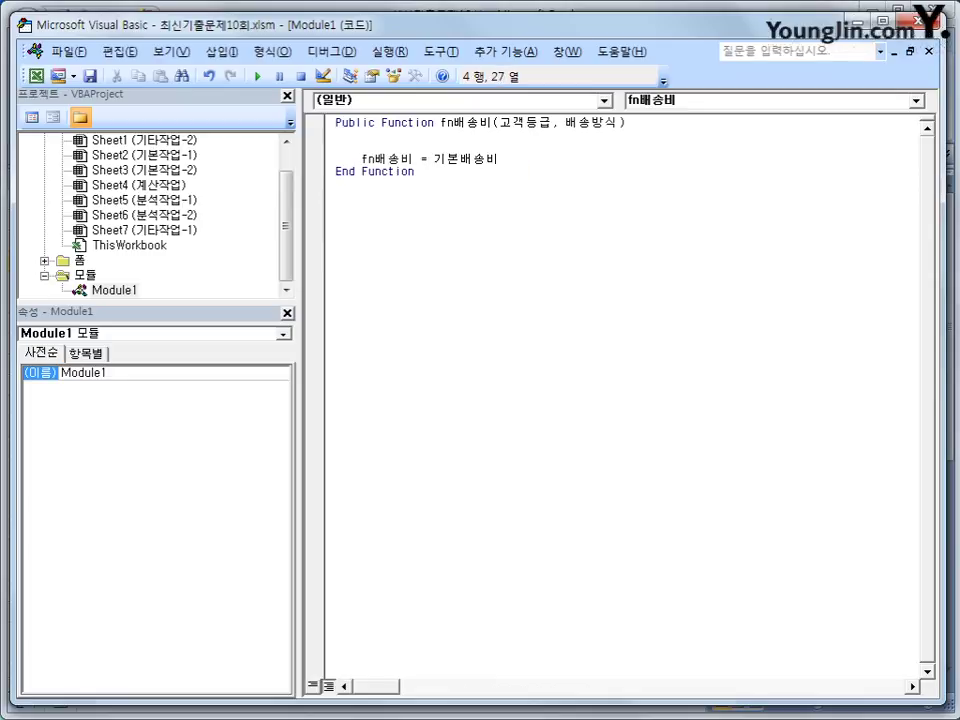
{"action": "type", "text": "* (1-하"}
{"action": "type", "text": "ㄹ인율)"}
{"action": "key", "text": "Return"}
{"action": "key", "text": "Up"}
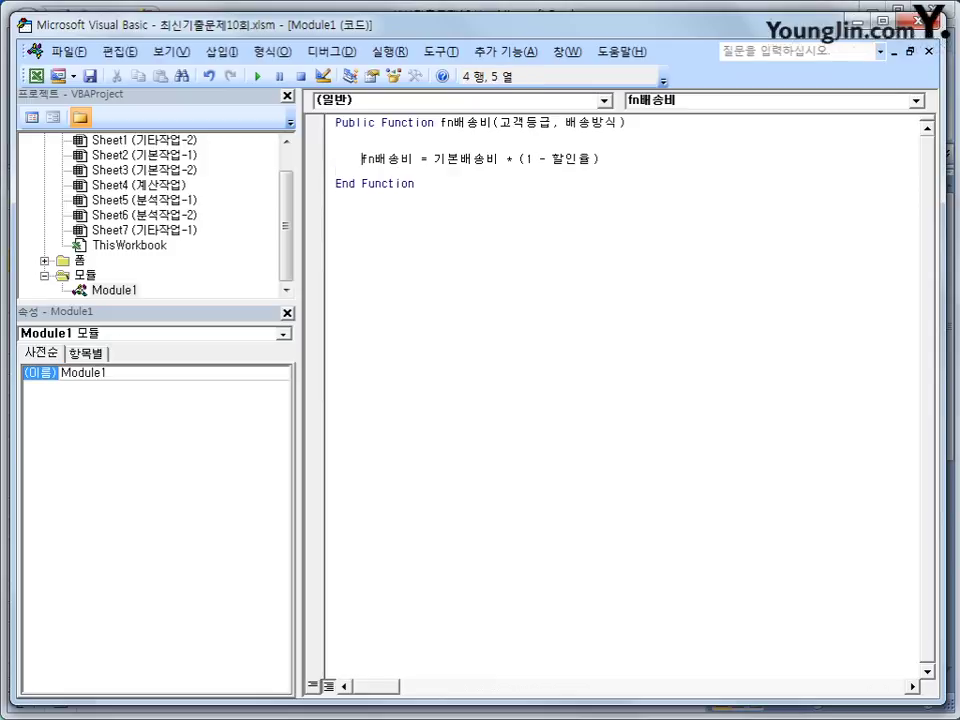
{"action": "left_click", "coordinate": [434, 160]}
{"action": "left_click_drag", "start_coordinate": [436, 162], "coordinate": [493, 158]}
{"action": "left_click_drag", "start_coordinate": [552, 160], "coordinate": [594, 165]}
{"action": "left_click_drag", "start_coordinate": [500, 122], "coordinate": [621, 122]}
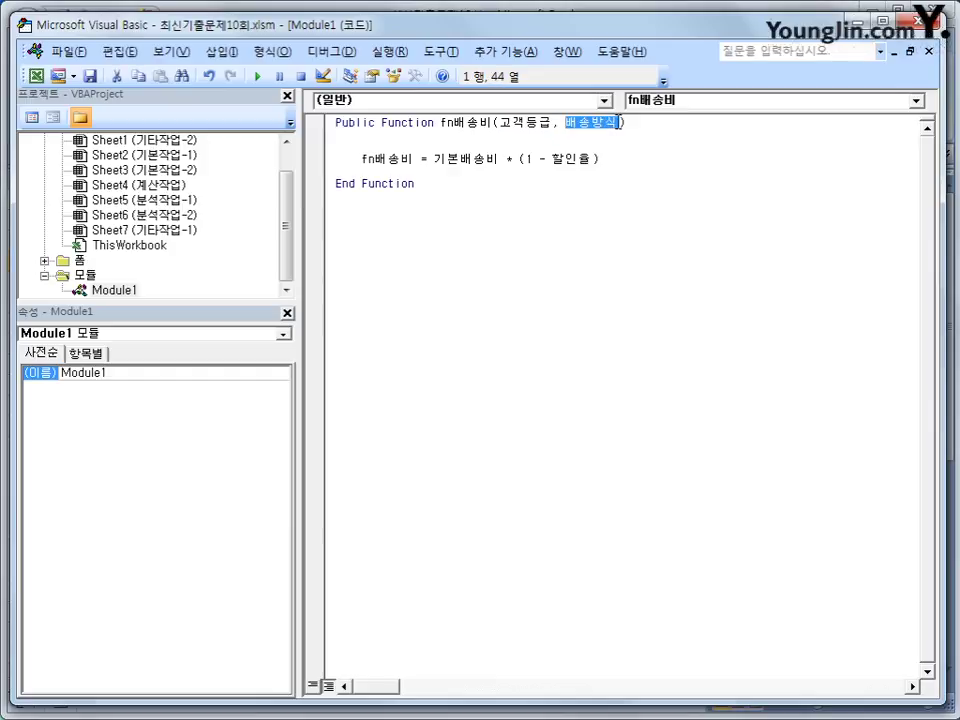
Insert four more blank lines above the fn배송비 result line and return to the third line of the function.
{"action": "left_click", "coordinate": [434, 143]}
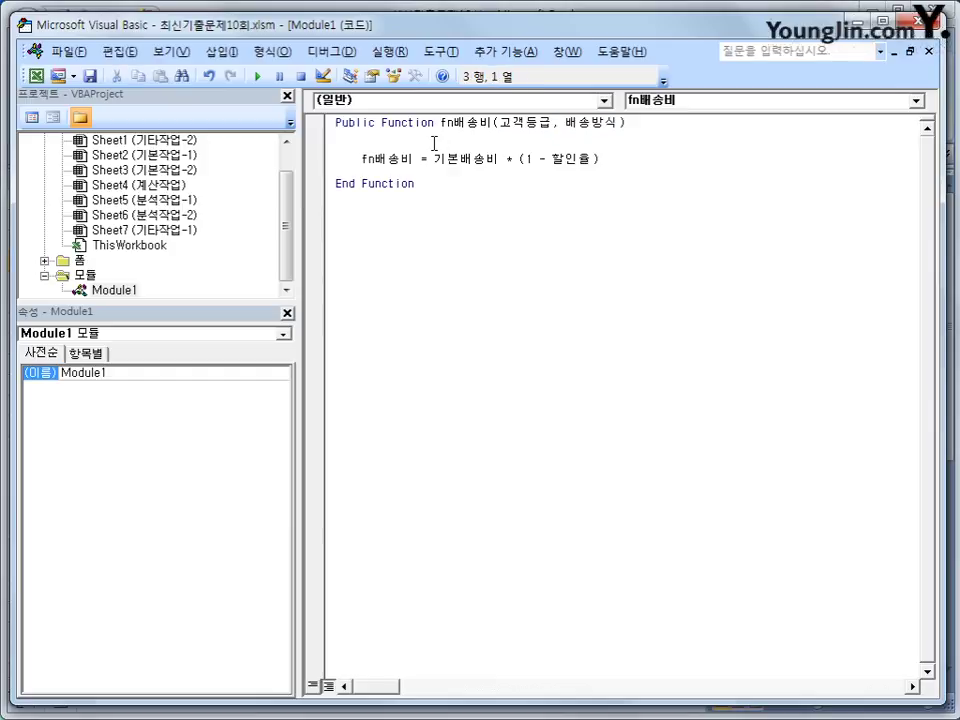
{"action": "key", "text": "Return"}
{"action": "key", "text": "Return"}
{"action": "key", "text": "Return"}
{"action": "left_click", "coordinate": [376, 147]}
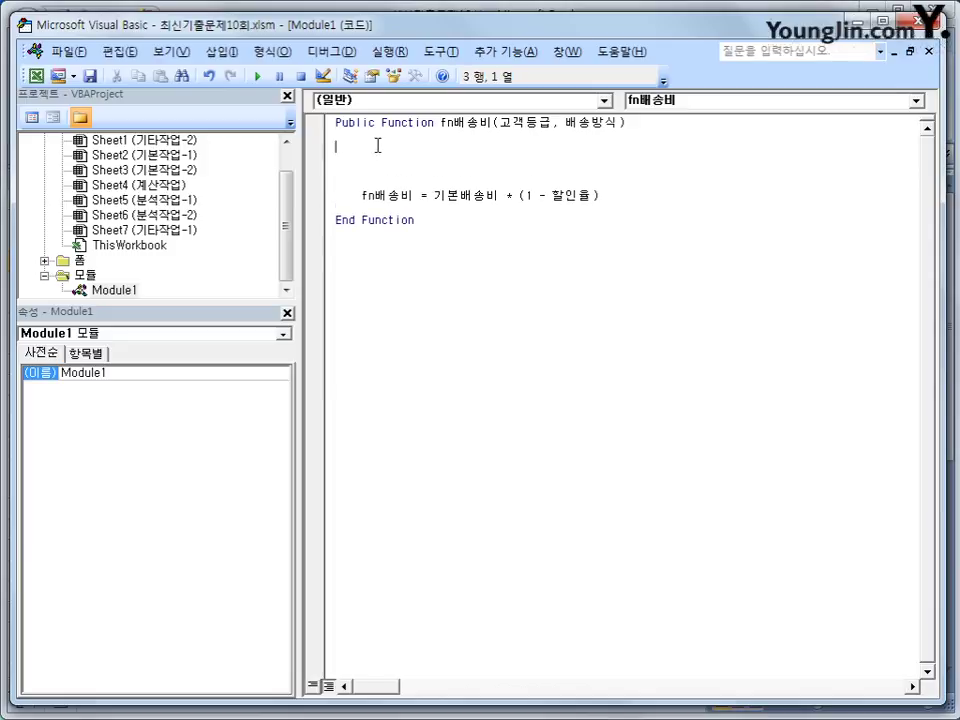
{"action": "key", "text": "Return"}
{"action": "left_click", "coordinate": [371, 146]}
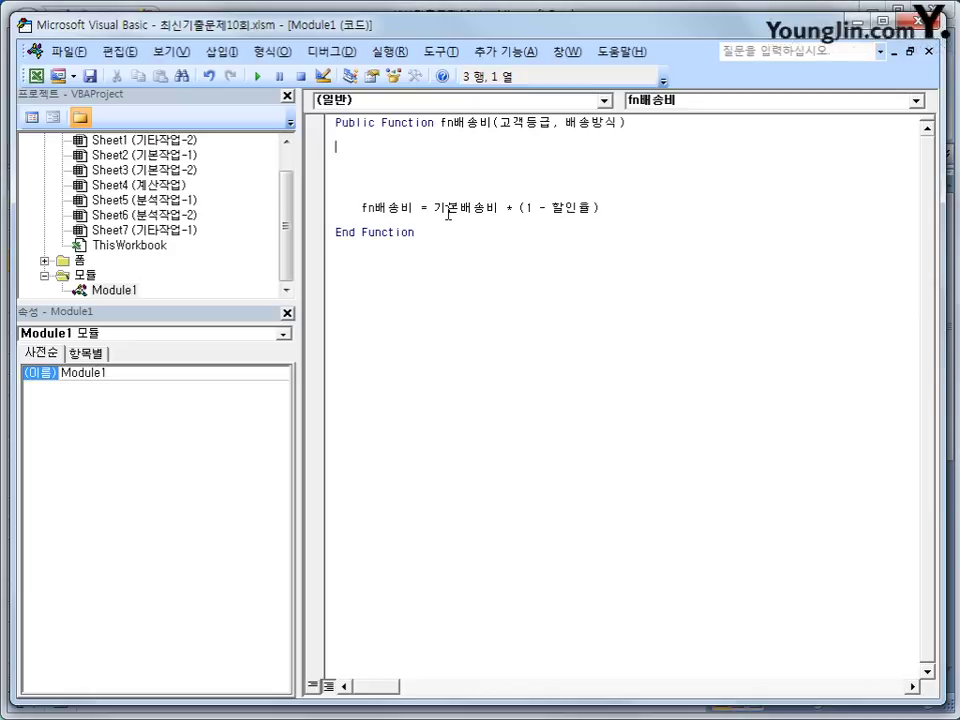
Add the indented first branch of the delivery block: If 배송방식 = "택배" Then, with 기본배송비 = 3000 beneath it.
{"action": "key", "text": "Tab"}
{"action": "type", "text": "if 배송방식 ="}
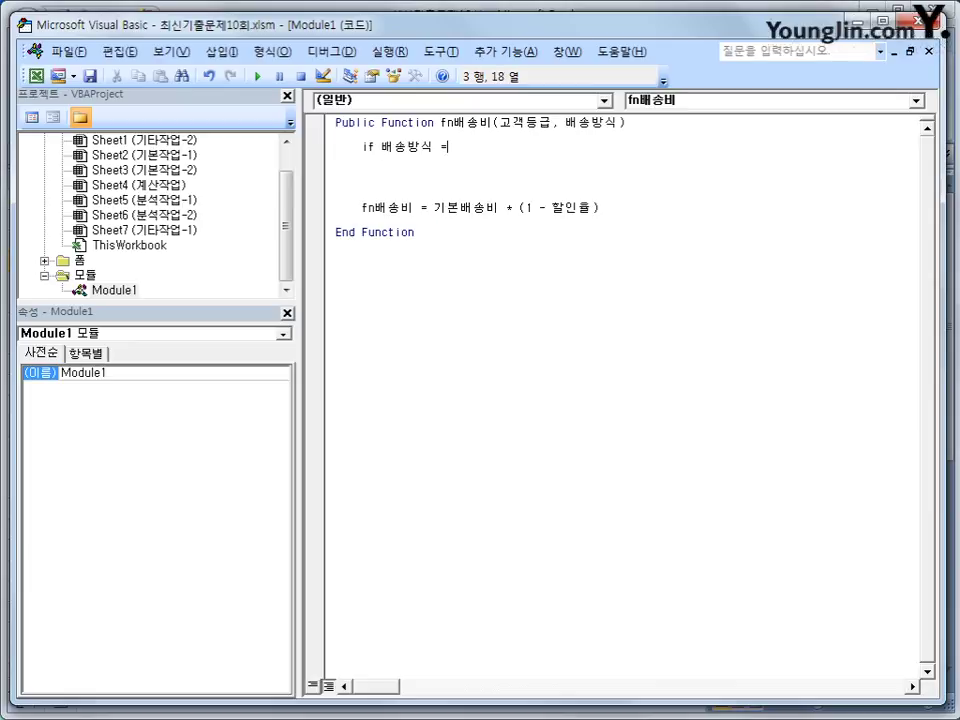
{"action": "type", "text": "\"택배\" then"}
{"action": "key", "text": "Return"}
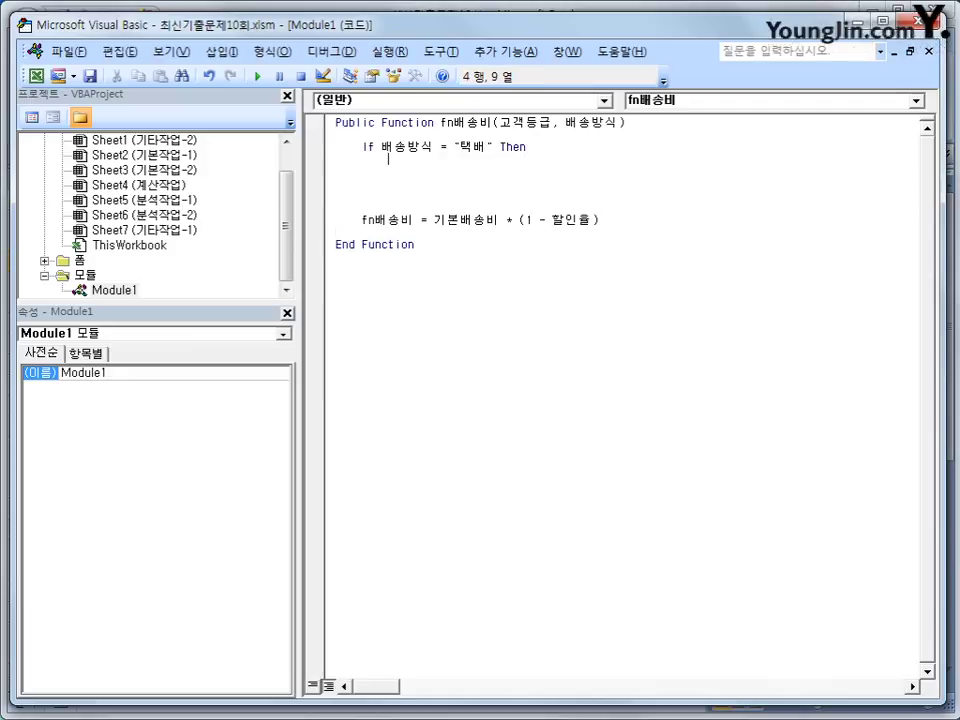
{"action": "type", "text": "기본배송"}
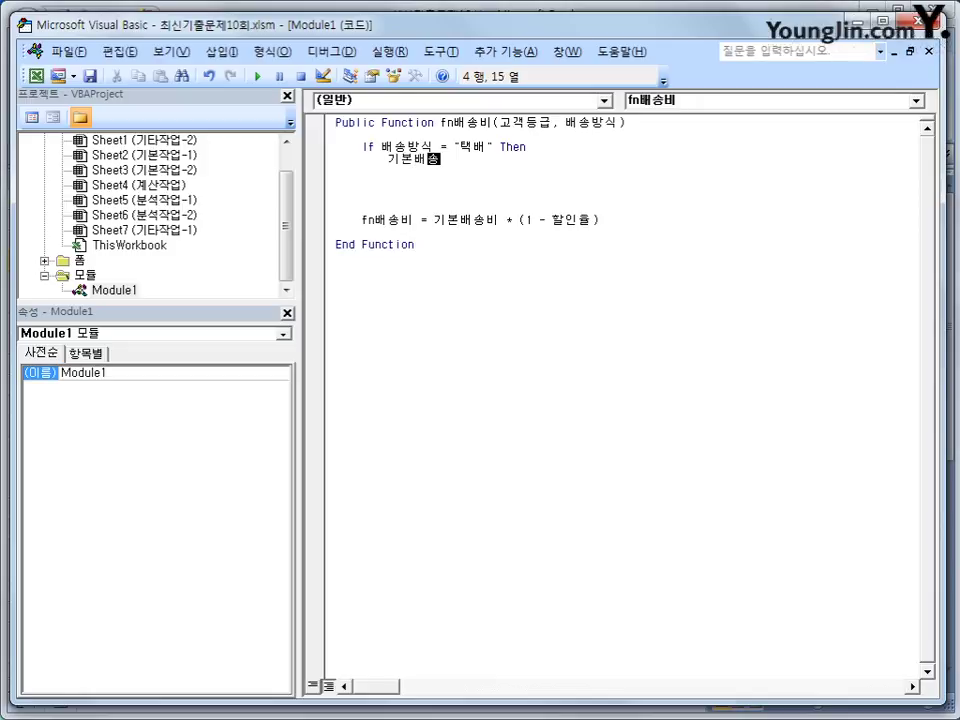
{"action": "type", "text": "비 = 3000"}
{"action": "key", "text": "Return"}
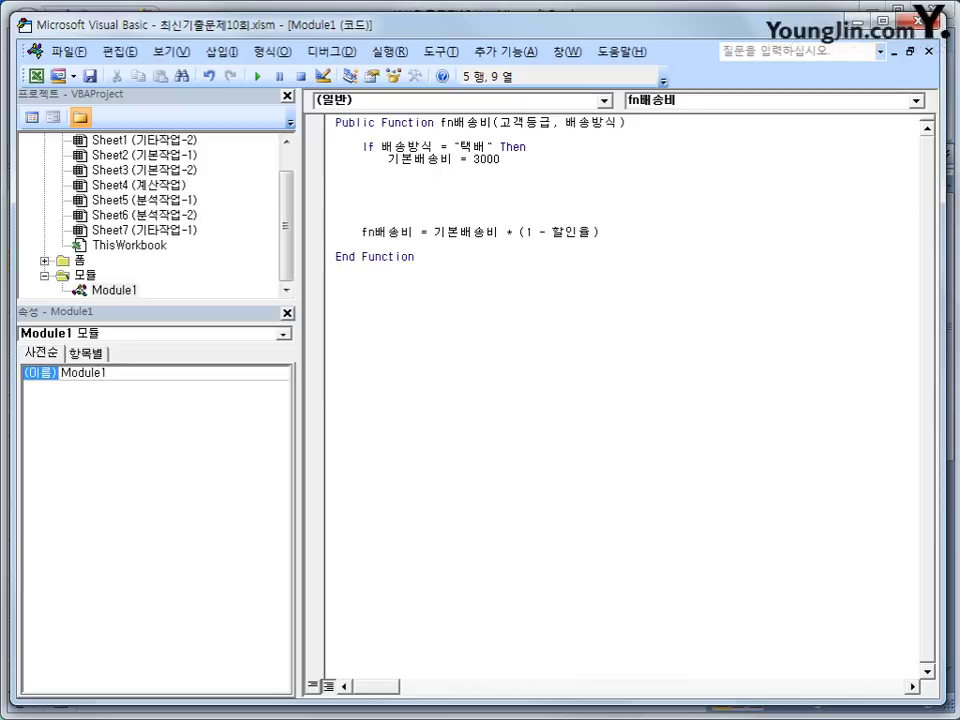
Add the second branch: ElseIf 배송방식 = "직원방문" Then, with 기본배송비 = 5000 indented beneath it.
{"action": "key", "text": "BackSpace"}
{"action": "type", "text": "elseif 배송방"}
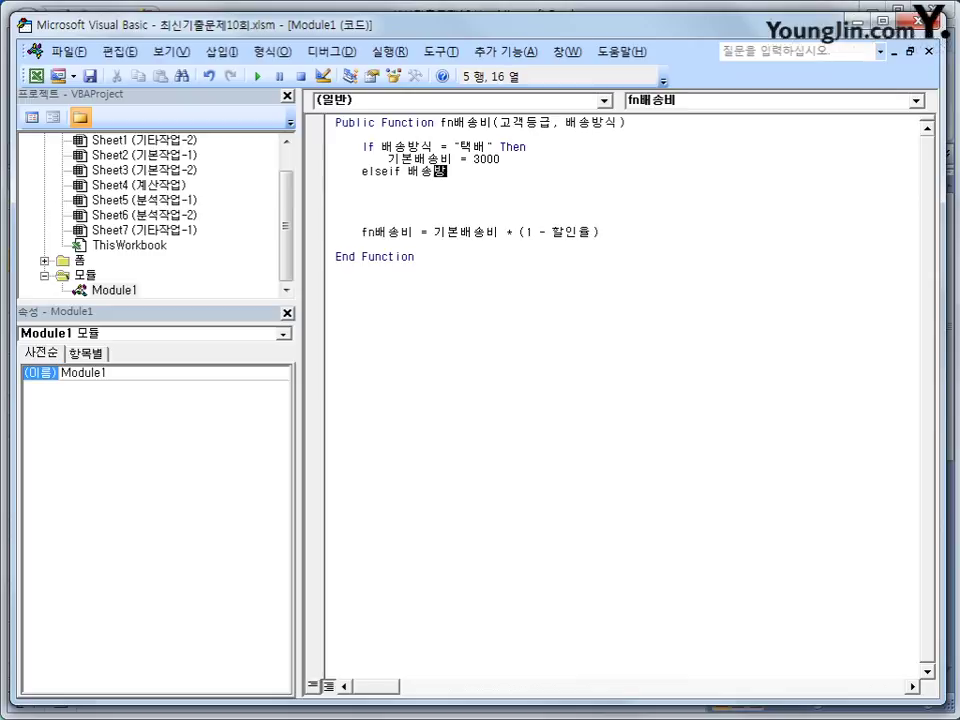
{"action": "type", "text": "식 =\""}
{"action": "type", "text": "ㅈ"}
{"action": "type", "text": "직원방문\""}
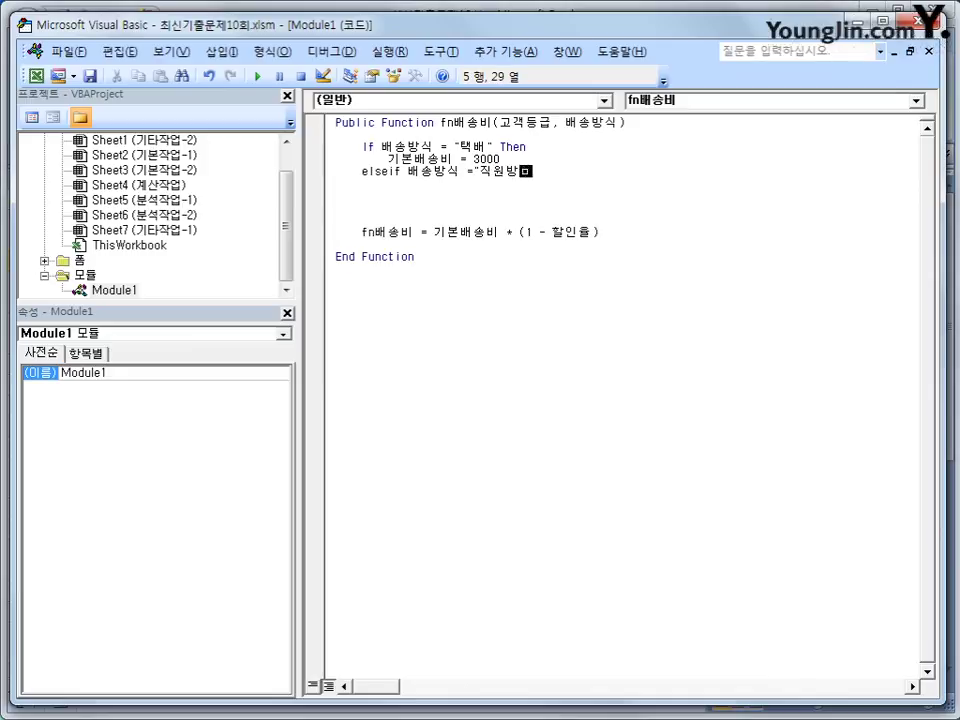
{"action": "type", "text": " then"}
{"action": "key", "text": "Return"}
{"action": "type", "text": "기본배송비 "}
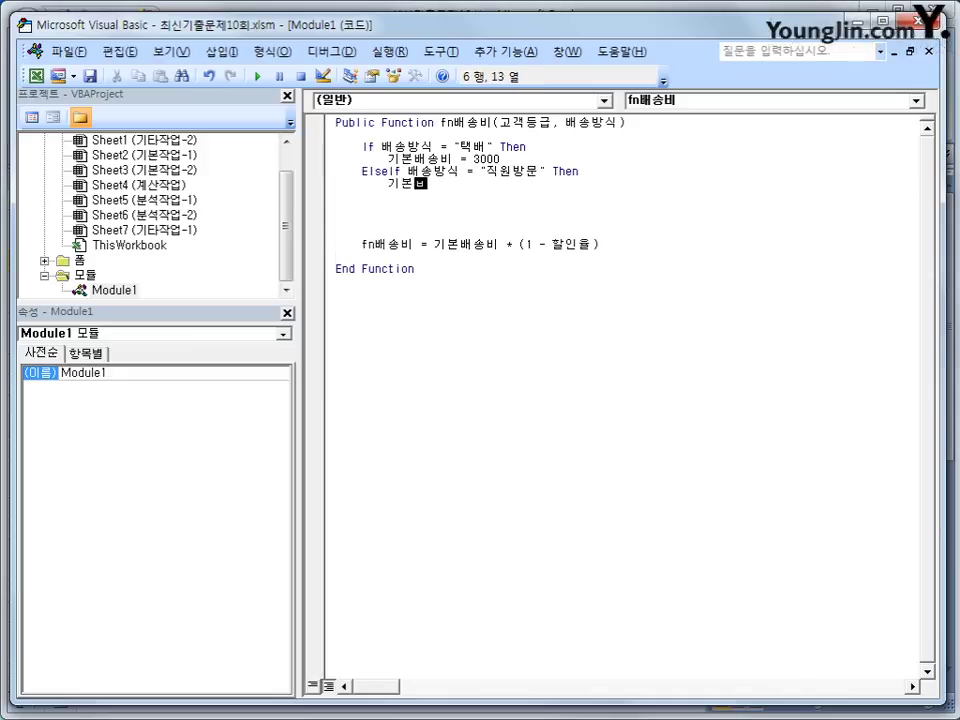
{"action": "type", "text": "= 5000"}
{"action": "key", "text": "Return"}
Add an Else branch setting 기본배송비 = 0 and close the 배송방식 block with End If.
{"action": "key", "text": "BackSpace"}
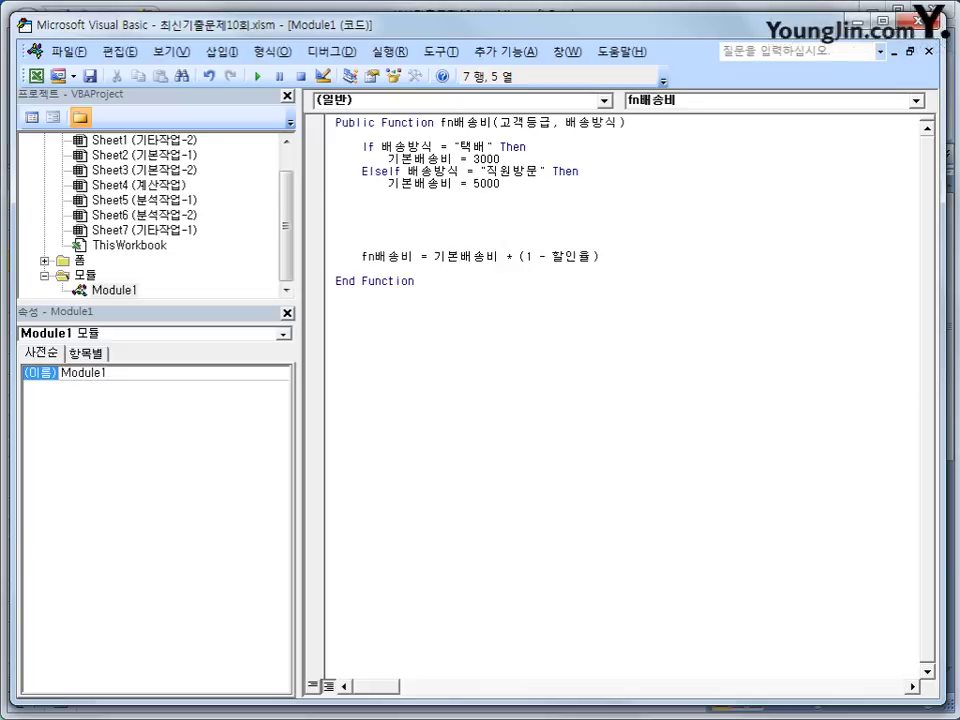
{"action": "type", "text": "에"}
{"action": "key", "text": "BackSpace"}
{"action": "type", "text": "else"}
{"action": "key", "text": "Tab"}
{"action": "key", "text": "BackSpace"}
{"action": "key", "text": "BackSpace"}
{"action": "key", "text": "BackSpace"}
{"action": "key", "text": "BackSpace"}
{"action": "key", "text": "Return"}
{"action": "key", "text": "Tab"}
{"action": "type", "text": "기본배송비"}
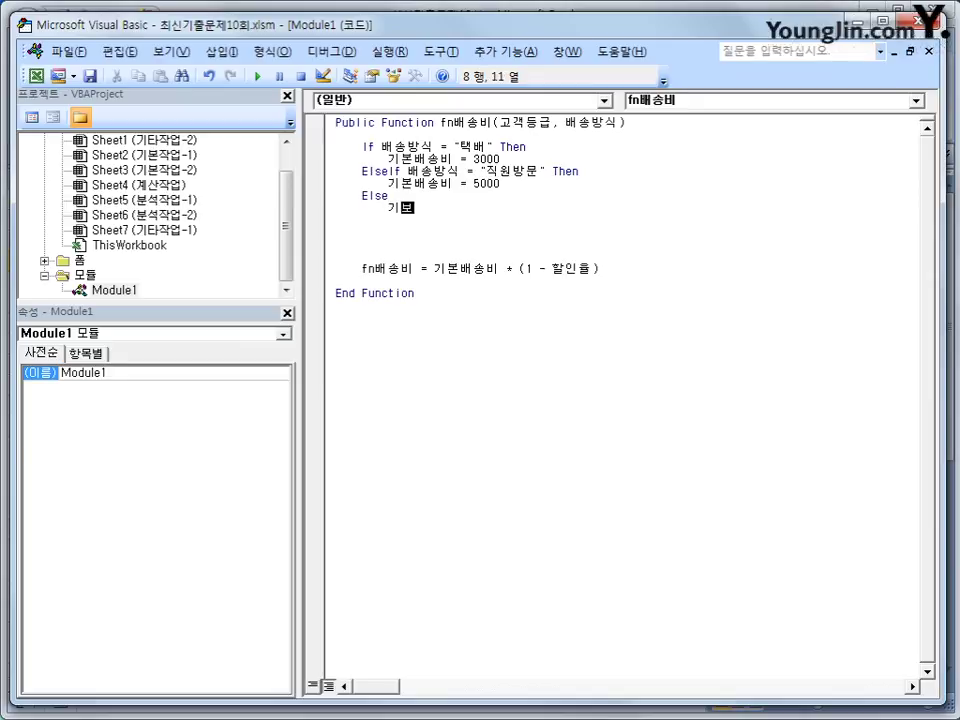
{"action": "type", "text": " = 0"}
{"action": "key", "text": "Return"}
{"action": "type", "text": "end if"}
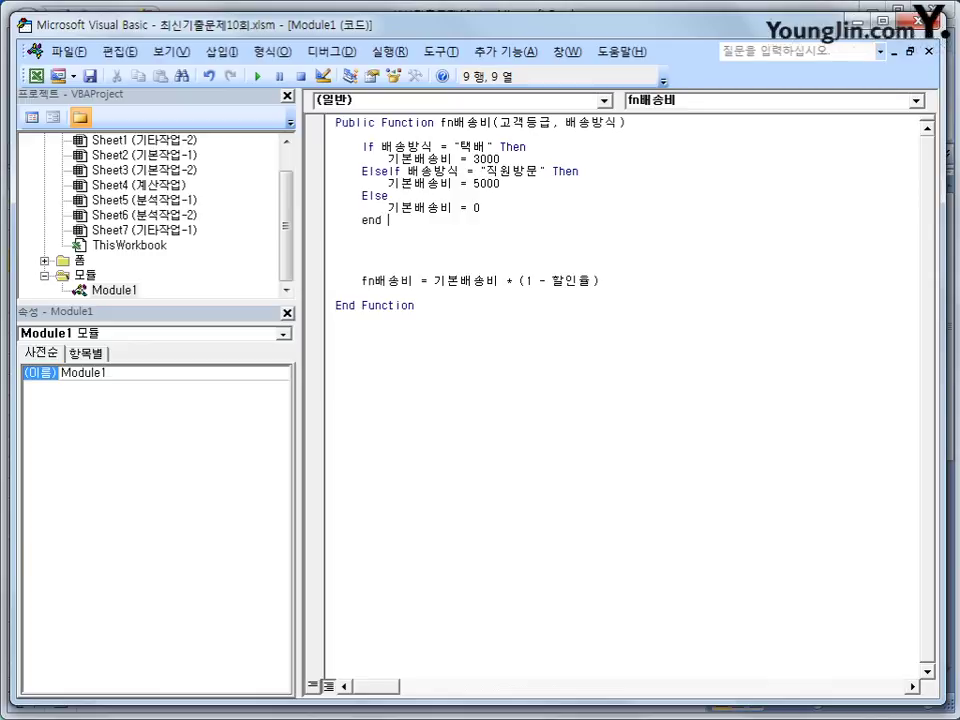
Review the 배송방식 block and compare its 기본배송비 variable with the one in the result line.
{"action": "key", "text": "Up"}
{"action": "key", "text": "Up"}
{"action": "key", "text": "Up"}
{"action": "key", "text": "Up"}
{"action": "key", "text": "Up"}
{"action": "key", "text": "Up"}
{"action": "left_click", "coordinate": [409, 146]}
{"action": "double_click", "coordinate": [400, 159]}
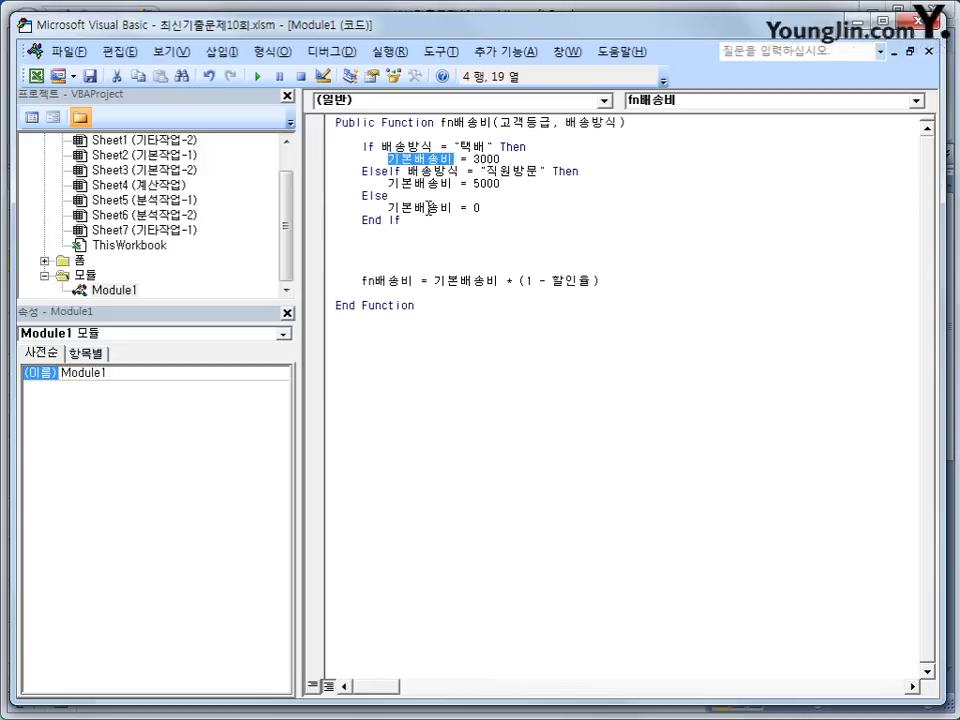
{"action": "left_click", "coordinate": [455, 276]}
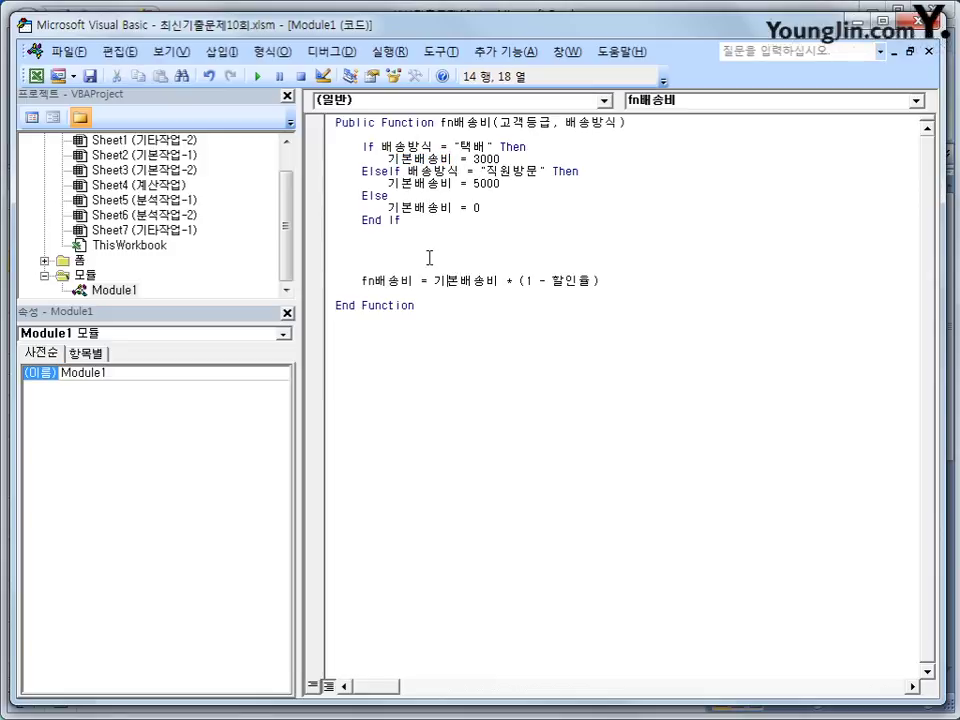
Add one more blank line below End If and indent the twelfth line of the function.
{"action": "left_click", "coordinate": [376, 244]}
{"action": "key", "text": "Return"}
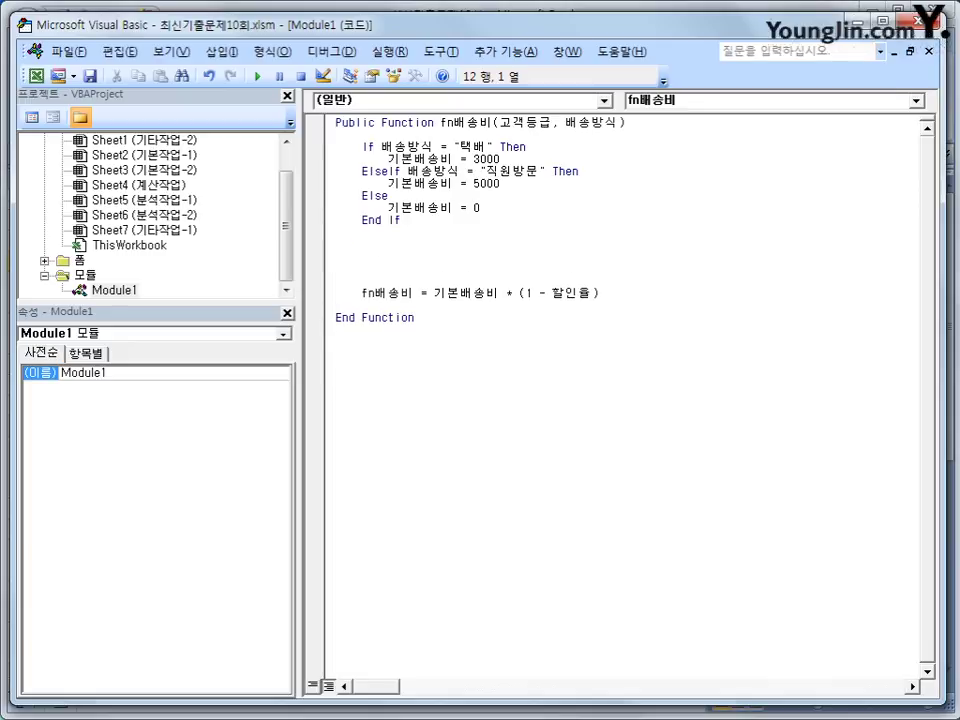
{"action": "key", "text": "Tab"}
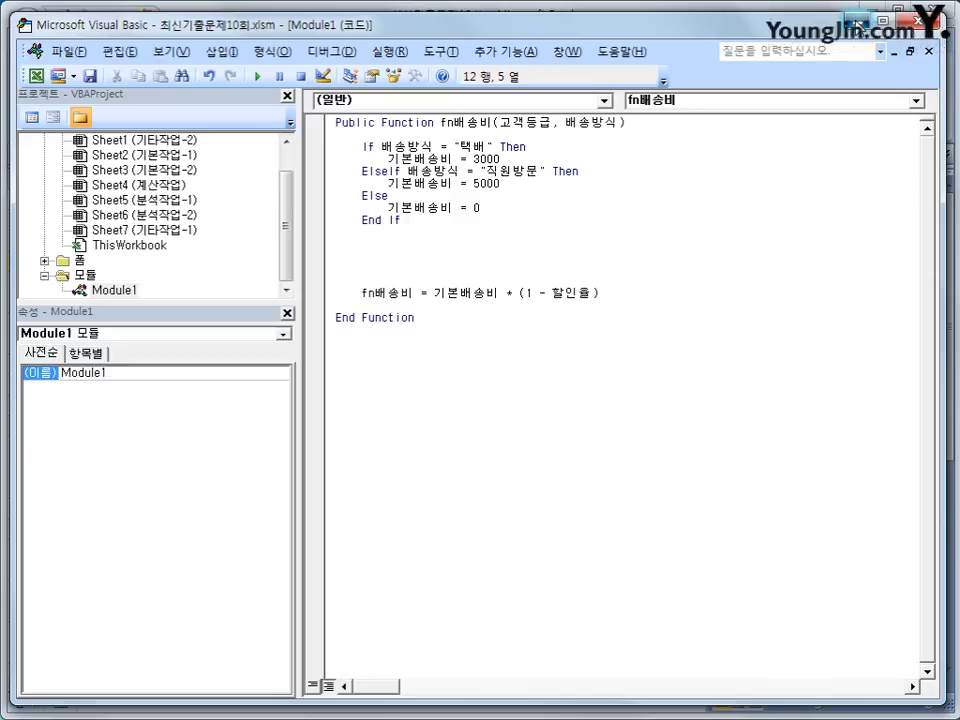
Switch to the Excel worksheet and examine the 할인비율 for each 고객등급 in 표4, J26:K28.
{"action": "key", "text": "alt+F11"}
{"action": "scroll", "coordinate": [467, 403], "scroll_direction": "down", "scroll_amount": 3}
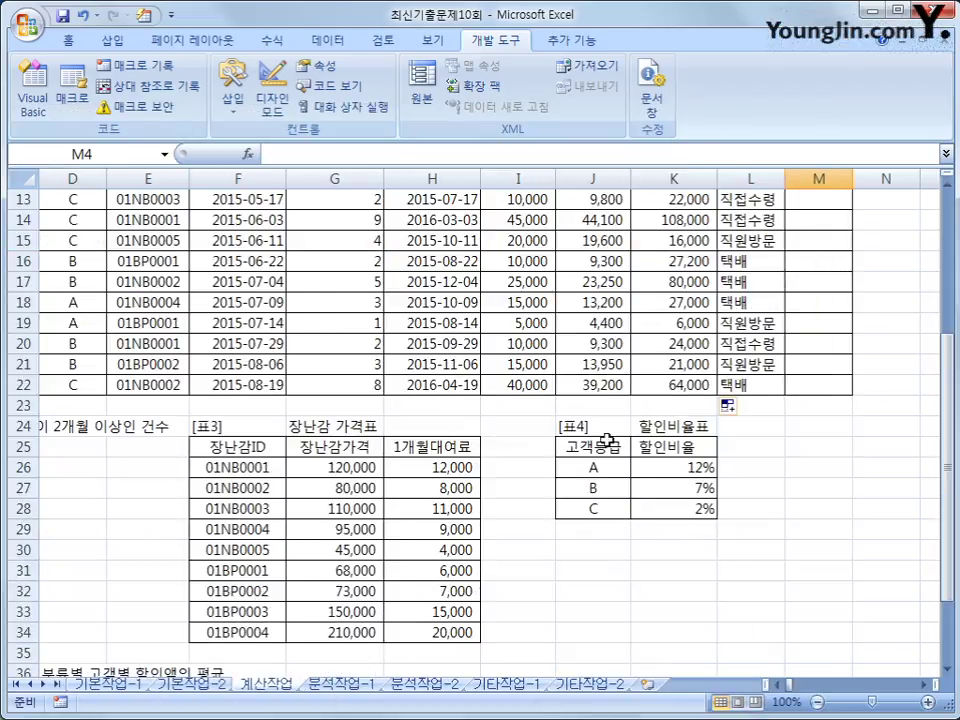
{"action": "left_click", "coordinate": [597, 471]}
{"action": "left_click_drag", "start_coordinate": [597, 471], "coordinate": [660, 506]}
{"action": "left_click", "coordinate": [592, 469]}
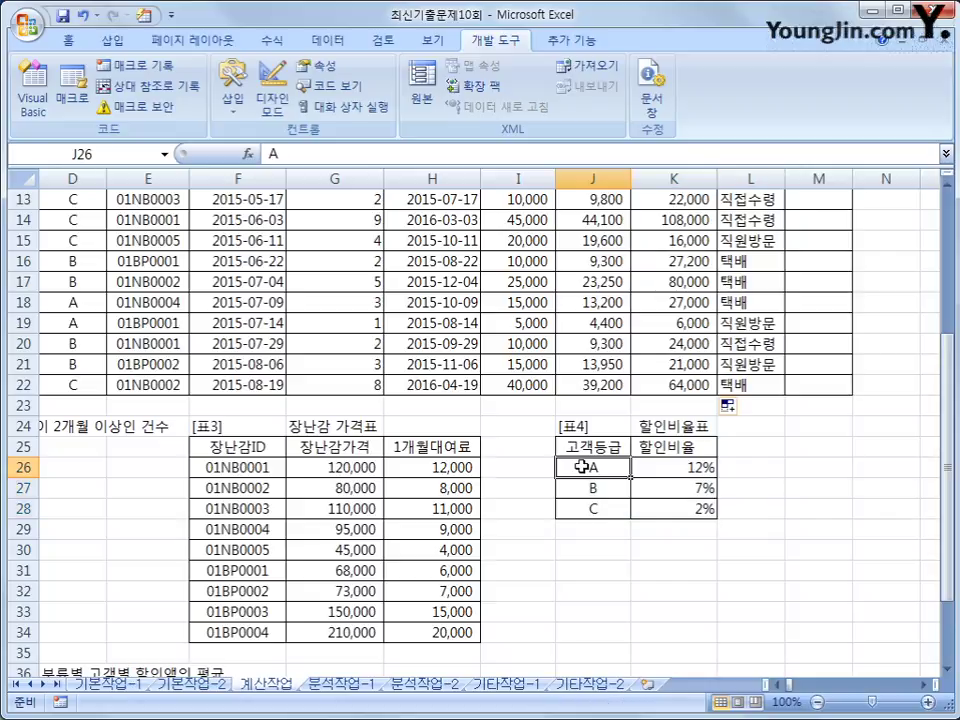
{"action": "left_click", "coordinate": [690, 469]}
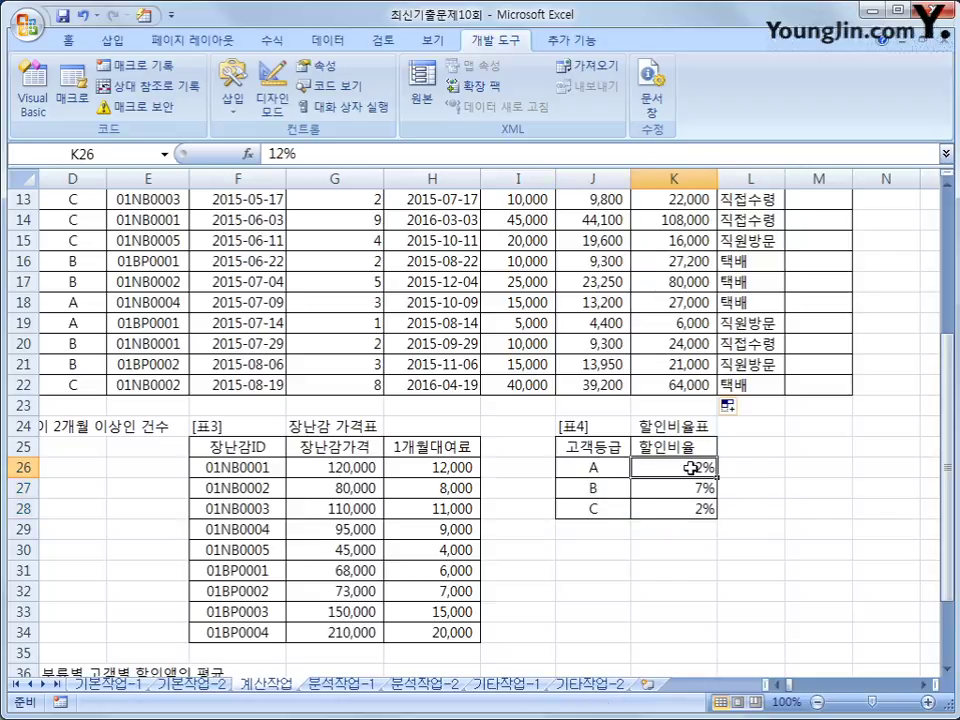
{"action": "left_click", "coordinate": [619, 489]}
{"action": "left_click", "coordinate": [681, 489]}
{"action": "left_click", "coordinate": [616, 514]}
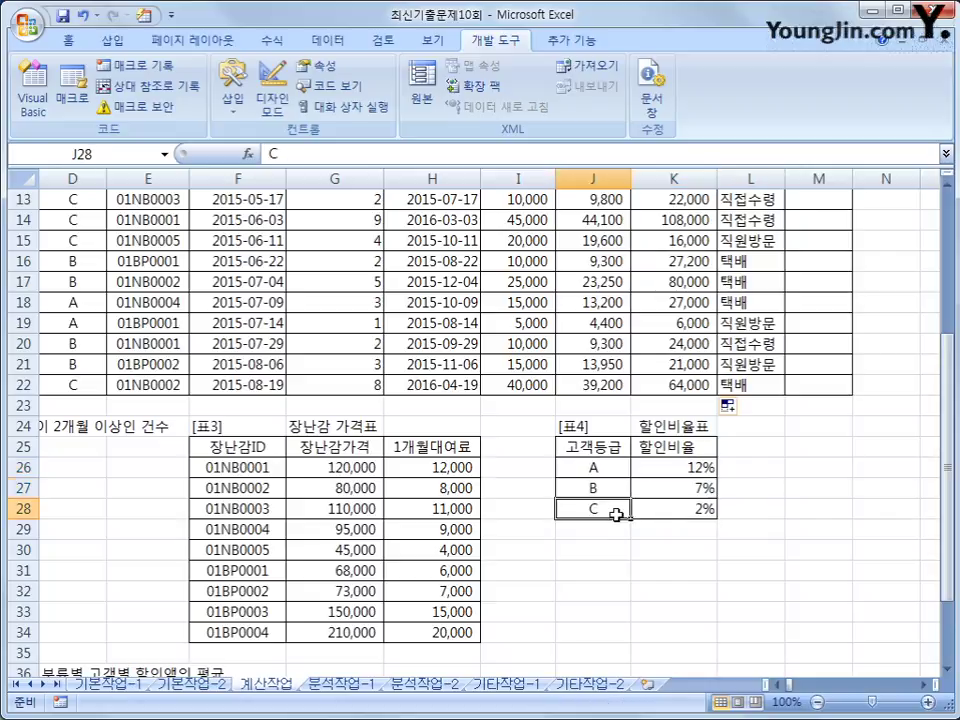
{"action": "left_click", "coordinate": [700, 510]}
{"action": "left_click_drag", "start_coordinate": [608, 466], "coordinate": [694, 508]}
Return to the Visual Basic editor and start the discount block on the indented line: If 고객등급 = "A" Then.
{"action": "left_click", "coordinate": [33, 88]}
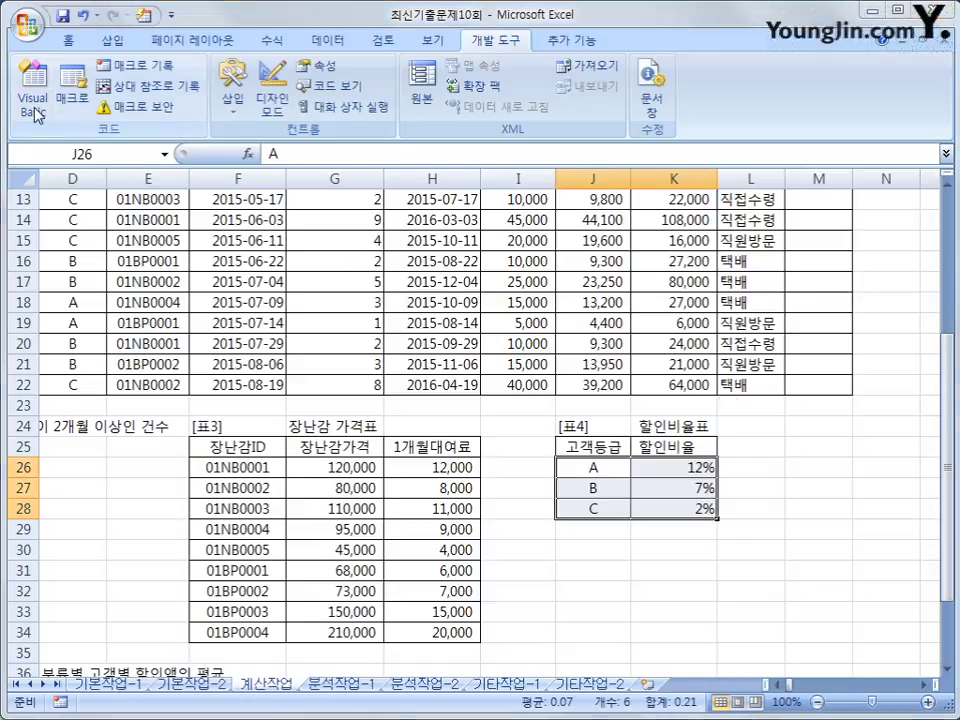
{"action": "type", "text": "i"}
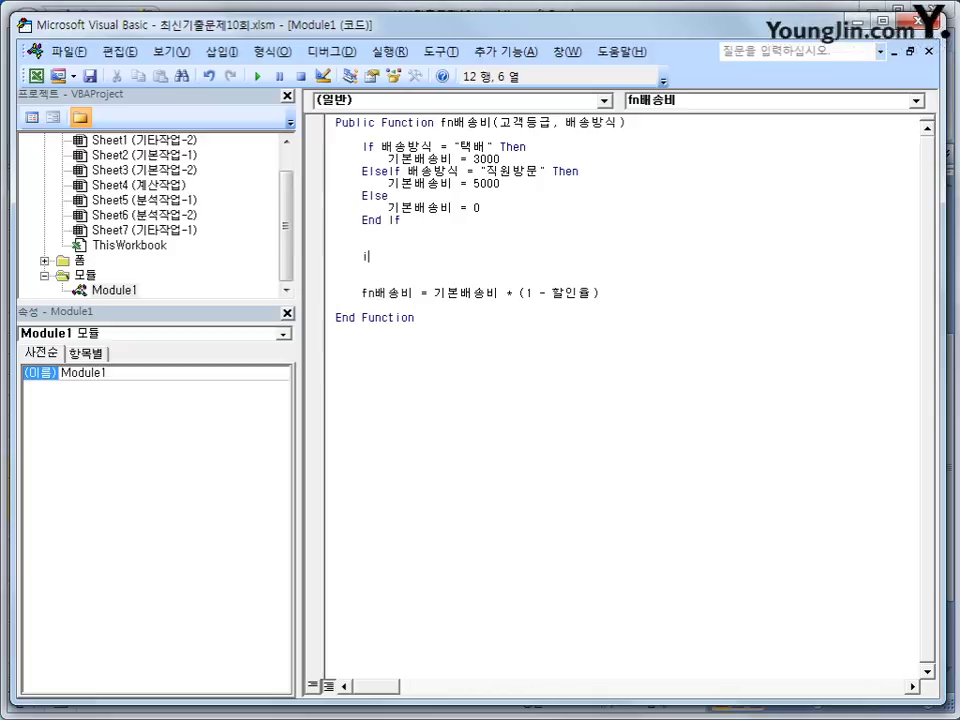
{"action": "type", "text": "f rh"}
{"action": "key", "text": "BackSpace"}
{"action": "key", "text": "BackSpace"}
{"action": "key", "text": "Hangul"}
{"action": "type", "text": "고객ㄷ"}
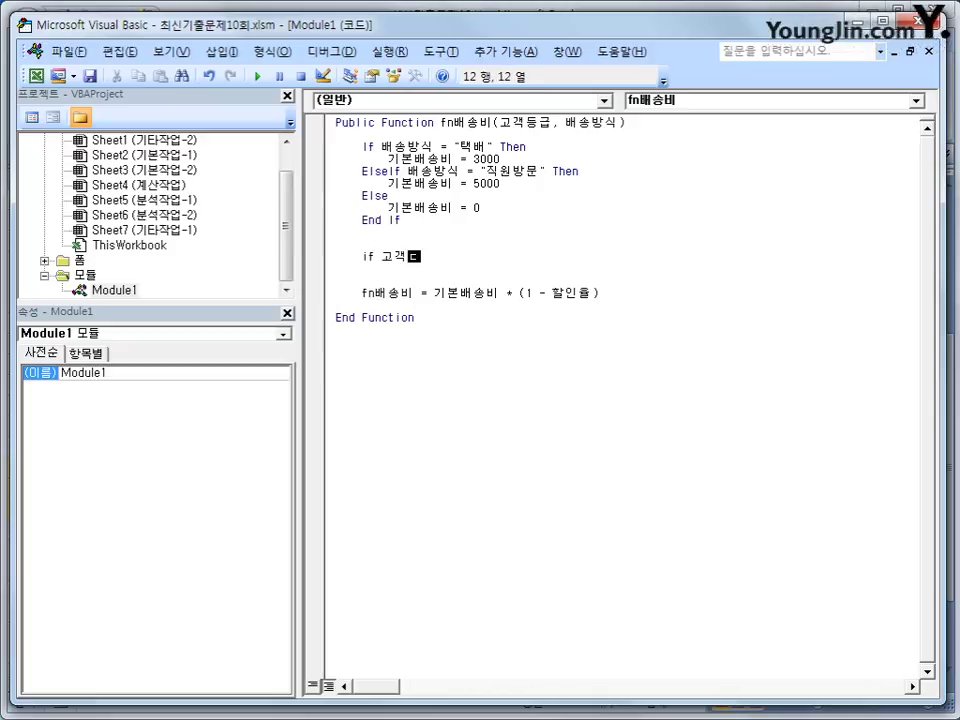
{"action": "type", "text": "등급 =\"ㅁ"}
{"action": "key", "text": "BackSpace"}
{"action": "key", "text": "Hangul"}
{"action": "type", "text": "A\""}
{"action": "type", "text": " ㅅ"}
{"action": "key", "text": "BackSpace"}
{"action": "key", "text": "BackSpace"}
{"action": "type", "text": "th"}
{"action": "key", "text": "BackSpace"}
{"action": "type", "text": "hen"}
{"action": "key", "text": "Return"}
Under the grade A condition, add the indented line 할인율 = 0.12.
{"action": "type", "text": "9k"}
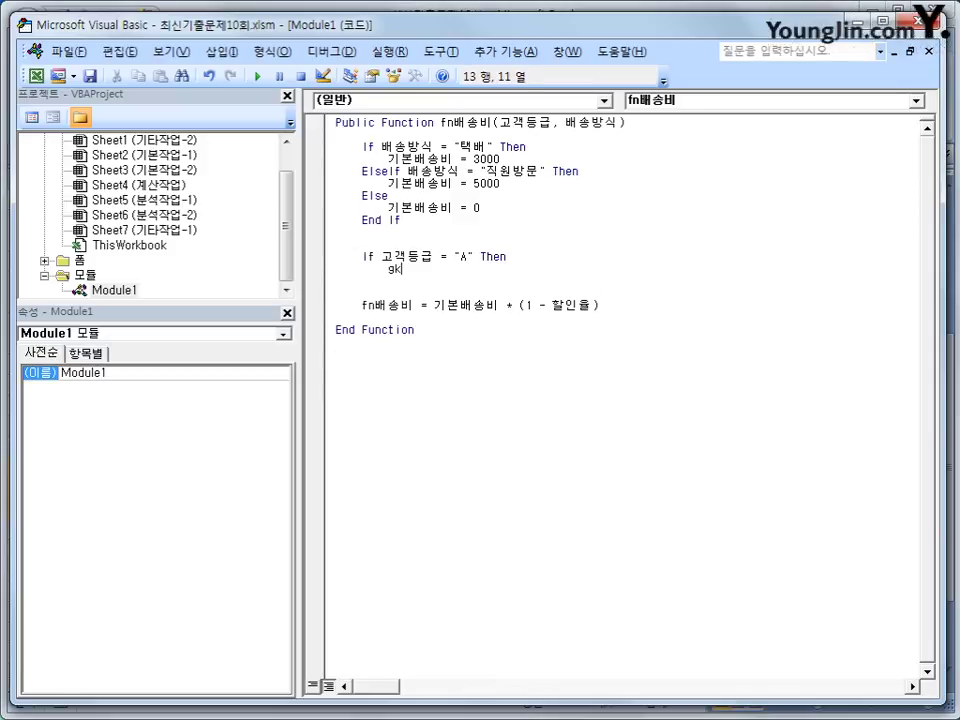
{"action": "key", "text": "BackSpace"}
{"action": "key", "text": "BackSpace"}
{"action": "type", "text": "ㅎ"}
{"action": "type", "text": "율 = "}
{"action": "type", "text": "0.12"}
{"action": "key", "text": "Return"}
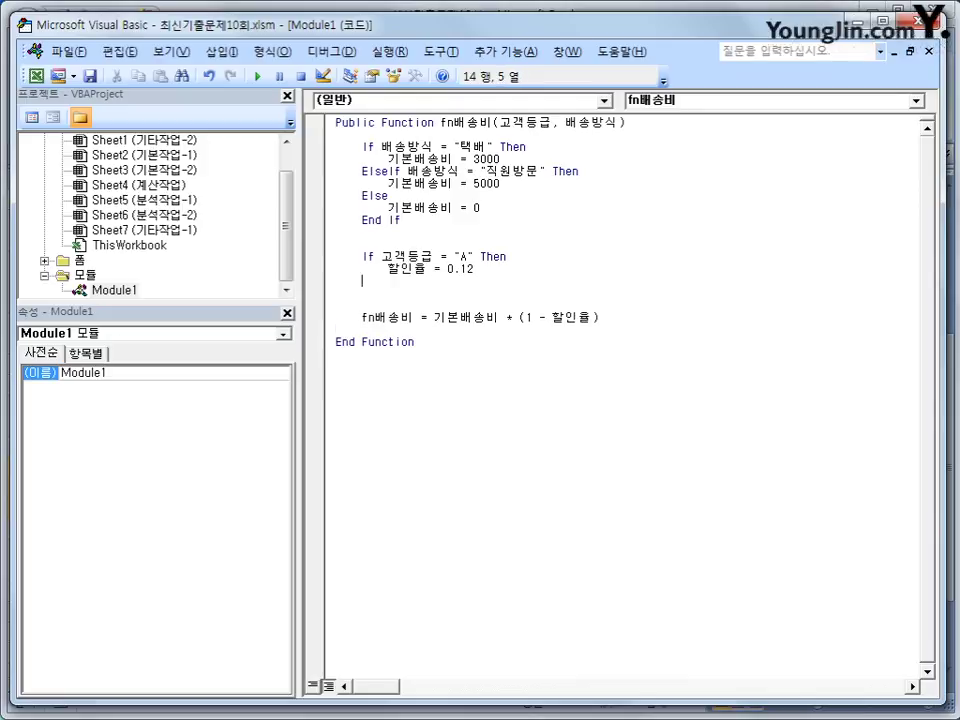
Add the grade B branch: ElseIf 고객등급 = "B" Then, with 할인율 = 0.07 indented beneath it.
{"action": "type", "text": "elseif ㄱ"}
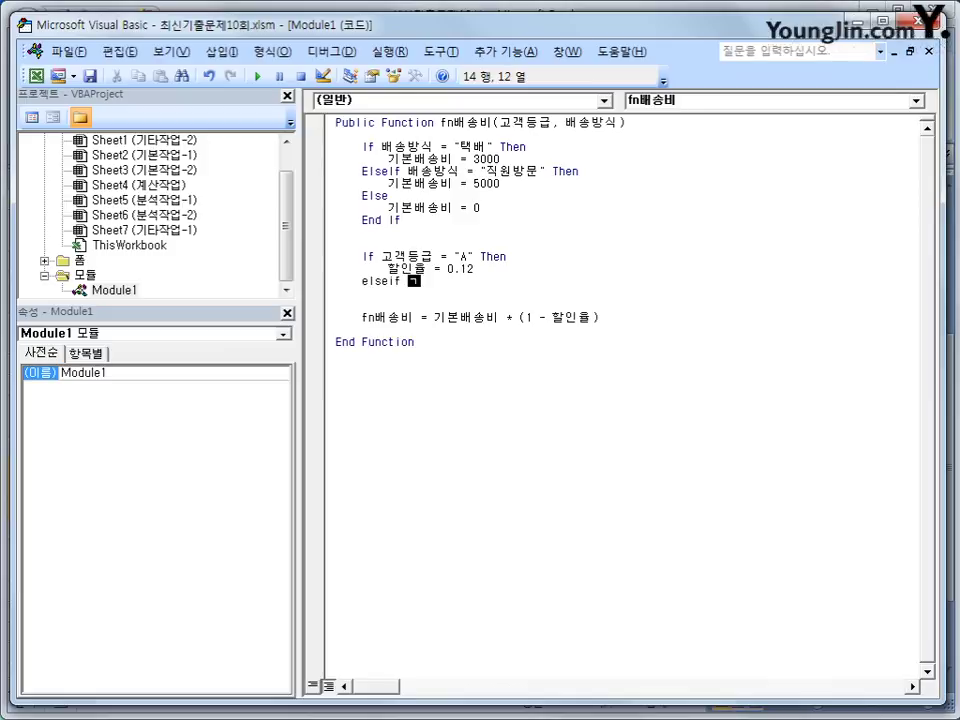
{"action": "type", "text": "고객등급 ="}
{"action": "type", "text": "B\" t"}
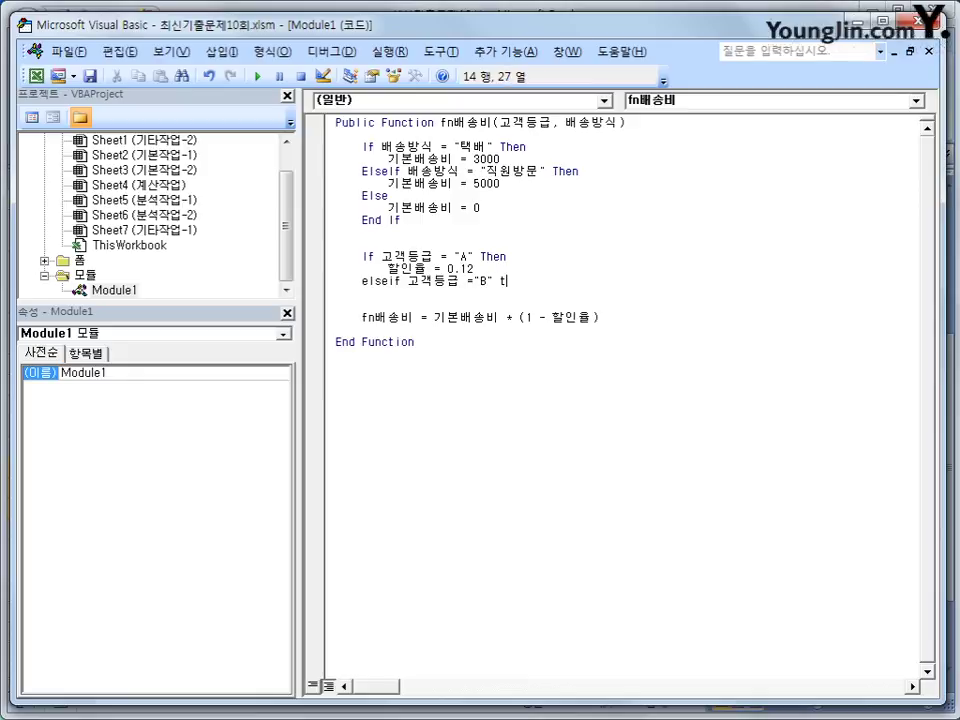
{"action": "type", "text": "hen"}
{"action": "key", "text": "Return"}
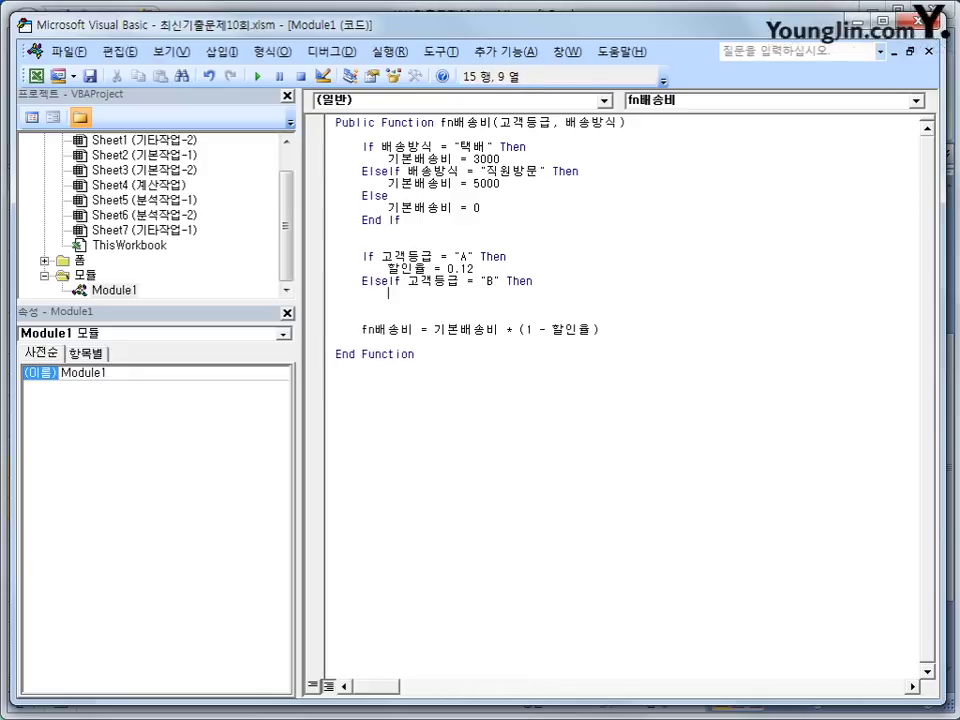
{"action": "type", "text": "할인율"}
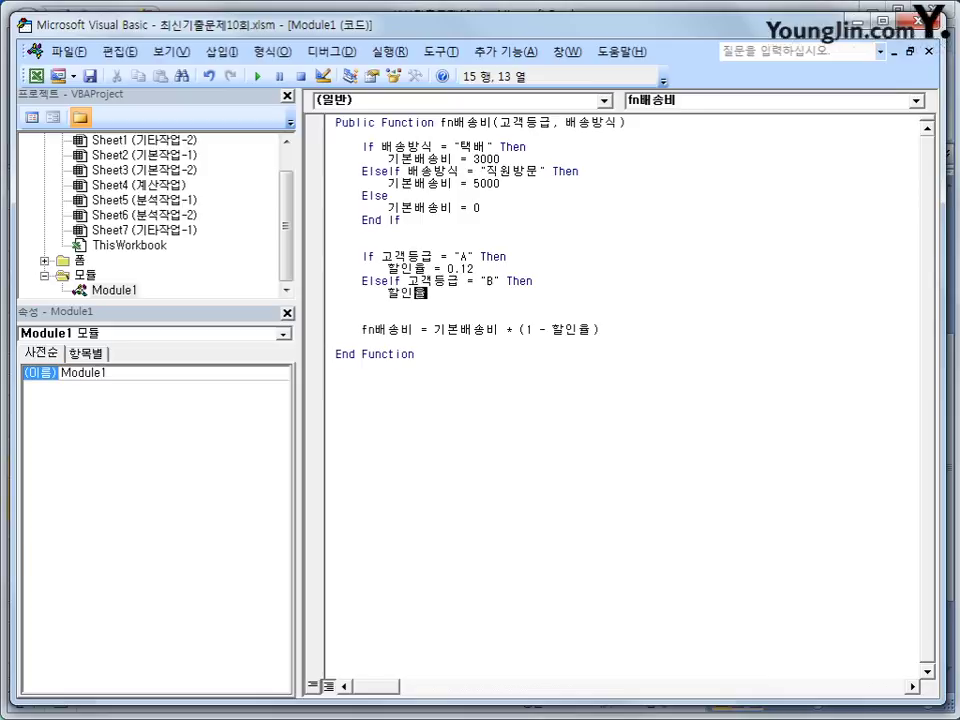
{"action": "type", "text": " = 0.07"}
{"action": "key", "text": "Return"}
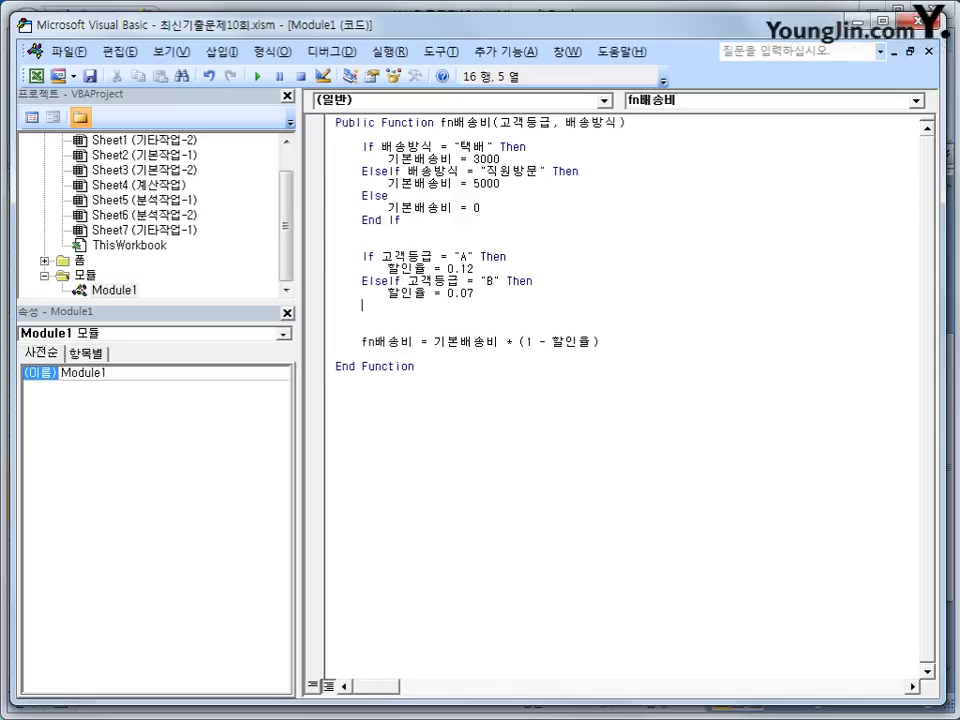
Add an Else branch to the 고객등급 block setting 할인율 = 0.02.
{"action": "type", "text": "else"}
{"action": "key", "text": "Return"}
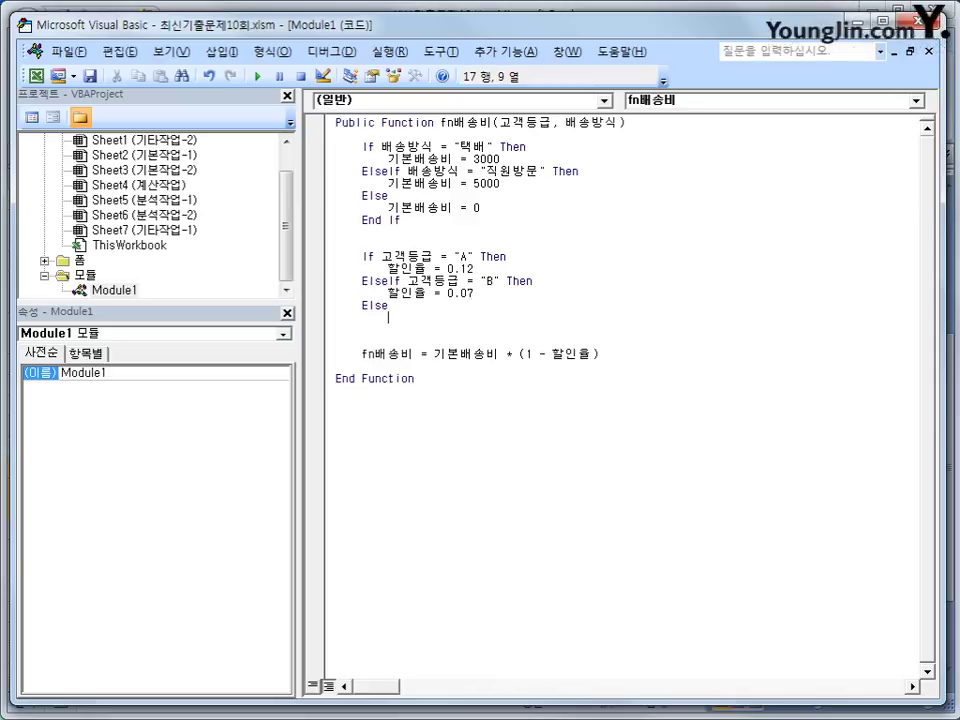
{"action": "type", "text": "할인율 = 0.02"}
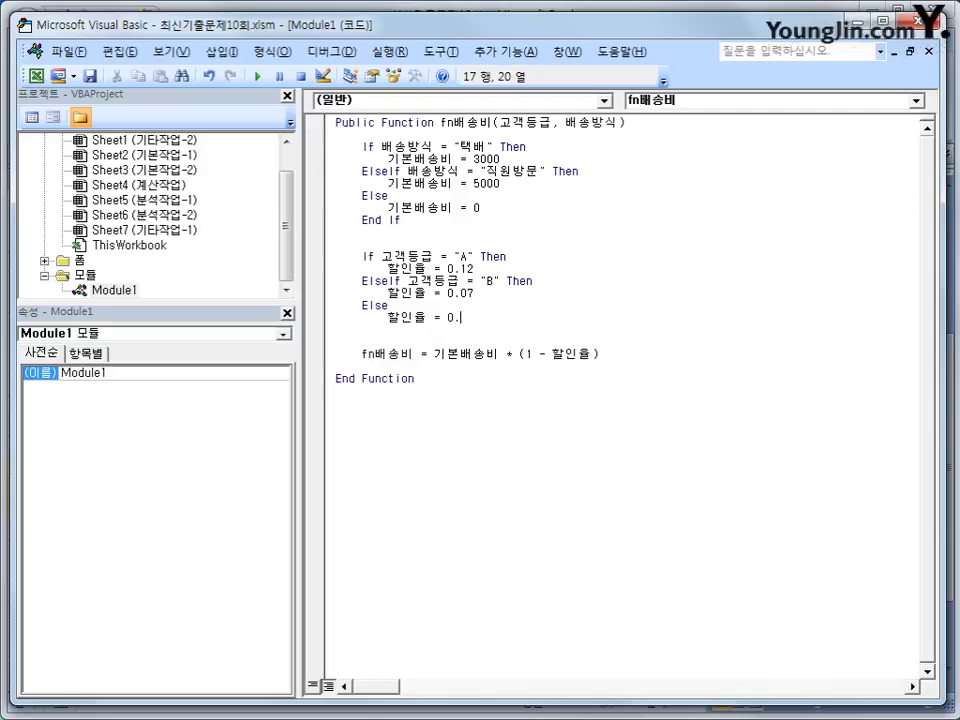
{"action": "key", "text": "Return"}
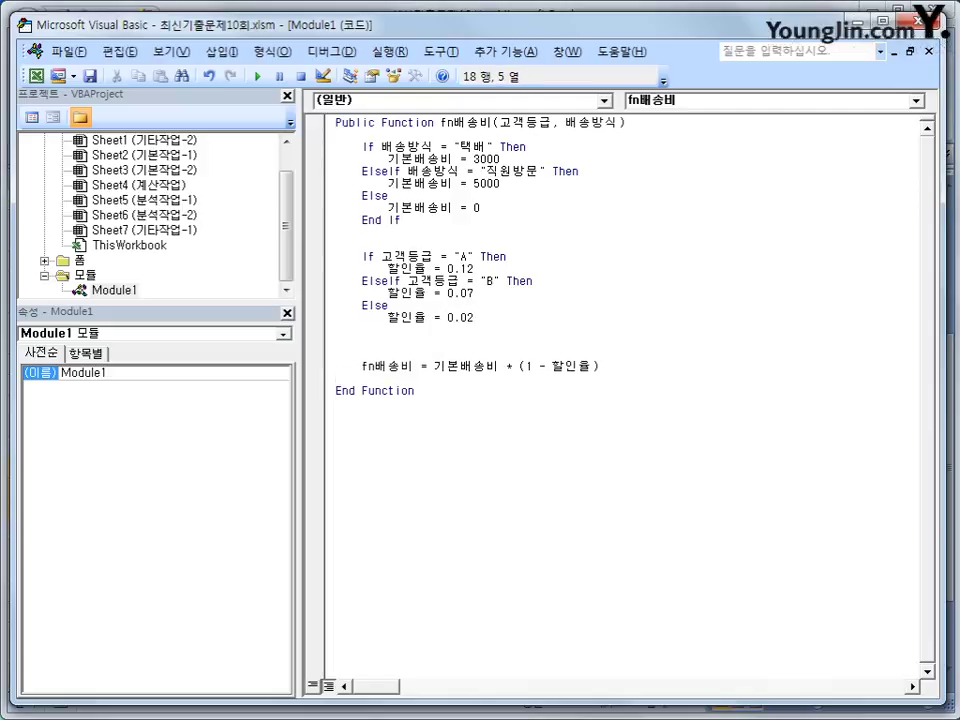
Close the 고객등급 condition block with End If above the line that calculates fn배송비.
{"action": "type", "text": "end if"}
{"action": "left_click", "coordinate": [336, 354]}
{"action": "left_click", "coordinate": [404, 366]}
{"action": "left_click", "coordinate": [434, 268]}
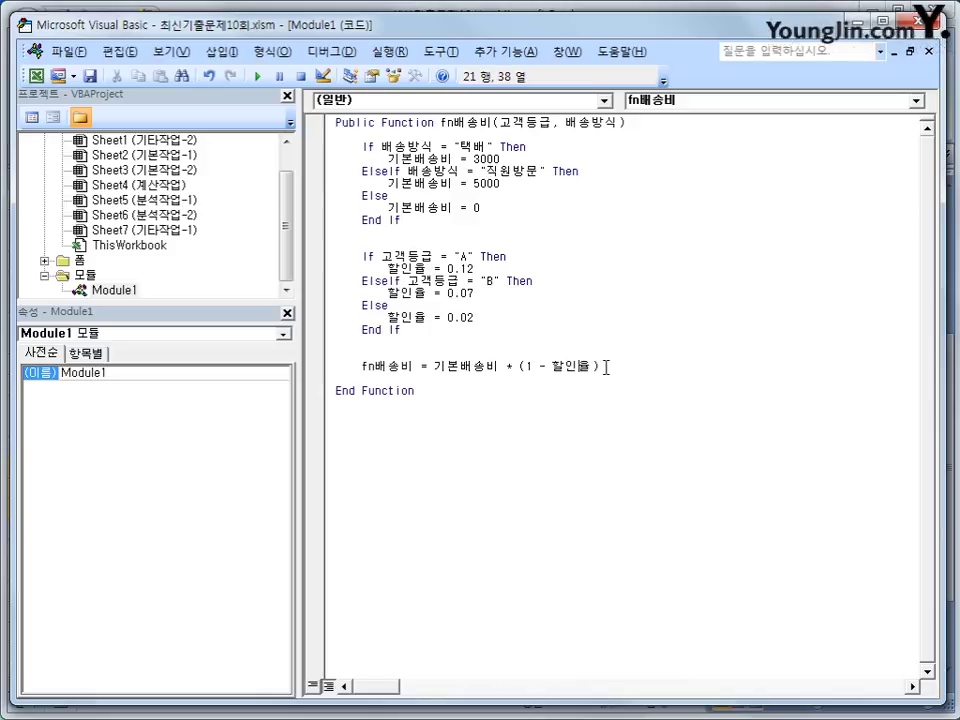
{"action": "left_click_drag", "start_coordinate": [593, 366], "coordinate": [561, 371]}
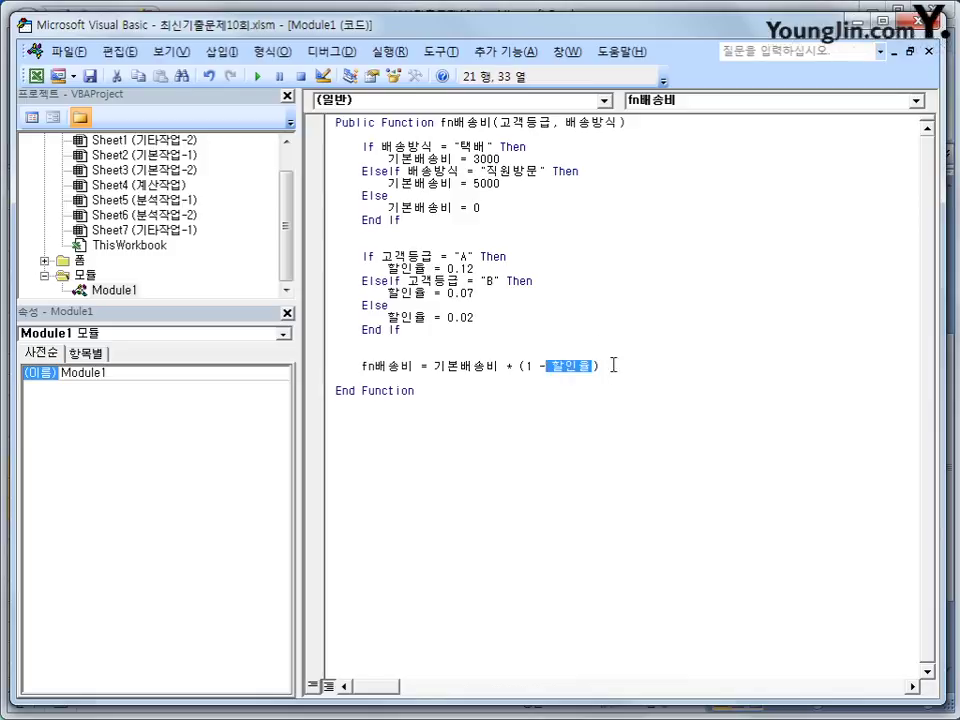
{"action": "left_click", "coordinate": [650, 369]}
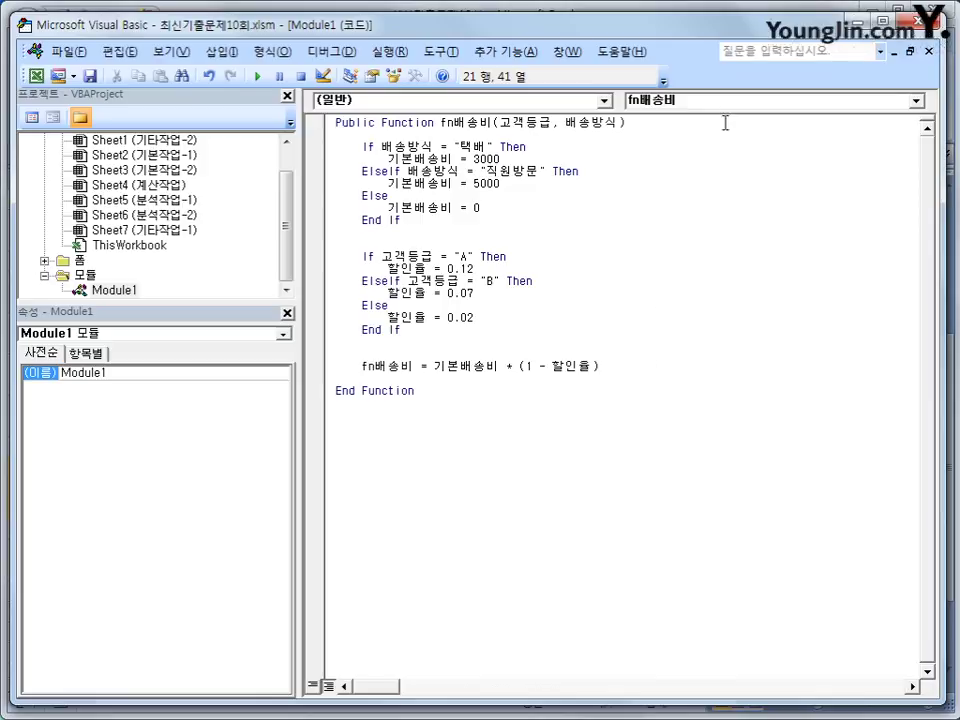
Switch to the Excel workbook and insert the user-defined function fn배송비 in cell M4 of the 배송비 column.
{"action": "left_click", "coordinate": [670, 8]}
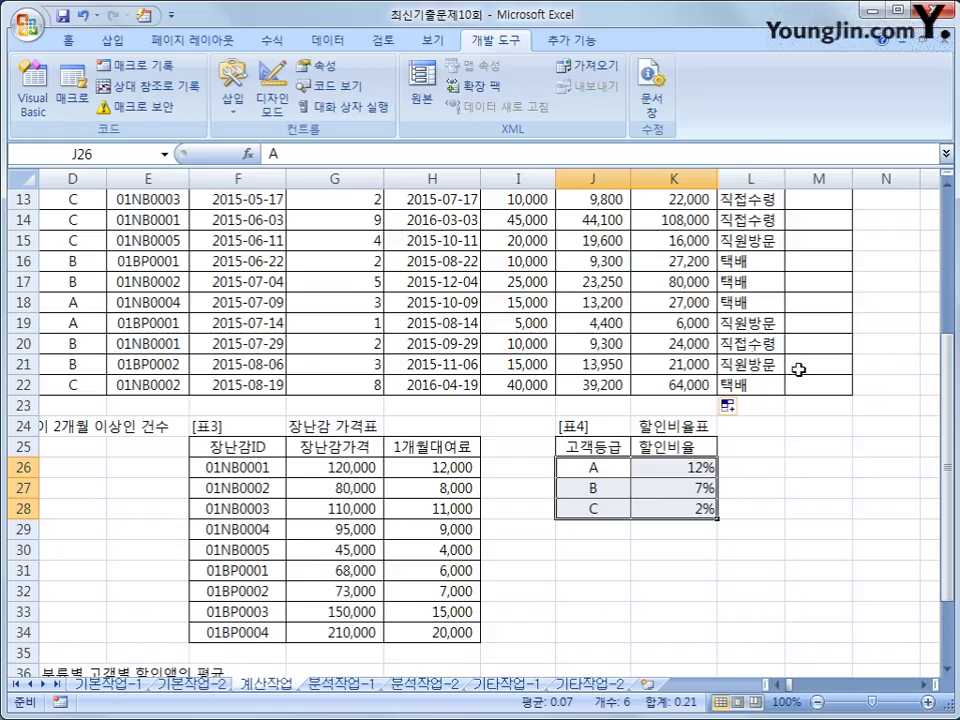
{"action": "scroll", "coordinate": [797, 366], "scroll_direction": "up", "scroll_amount": 4}
{"action": "left_click", "coordinate": [837, 262]}
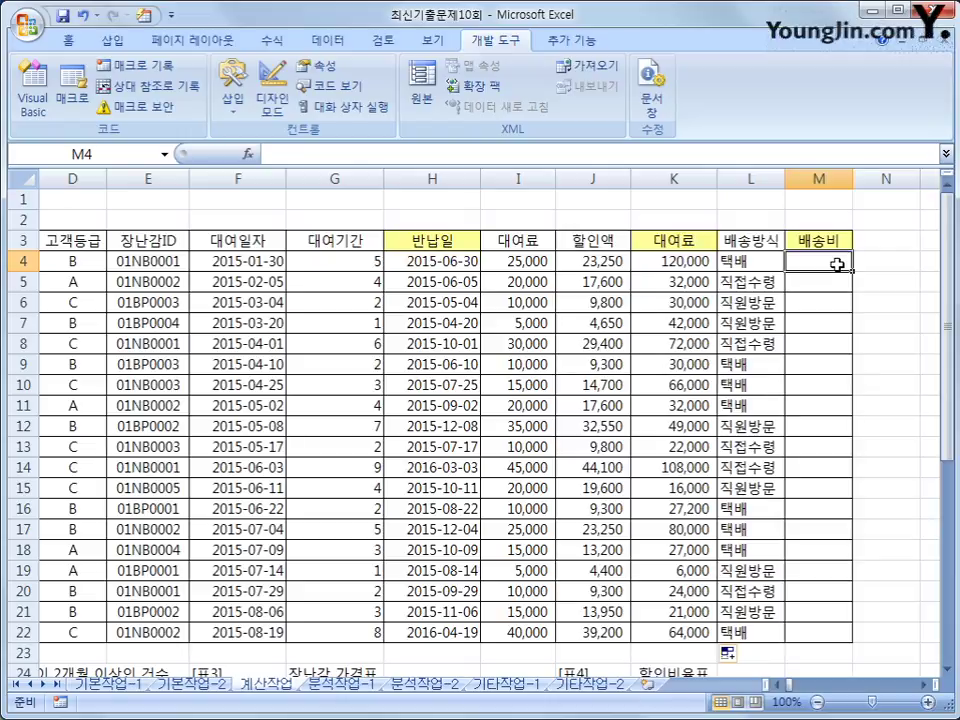
{"action": "left_click", "coordinate": [247, 154]}
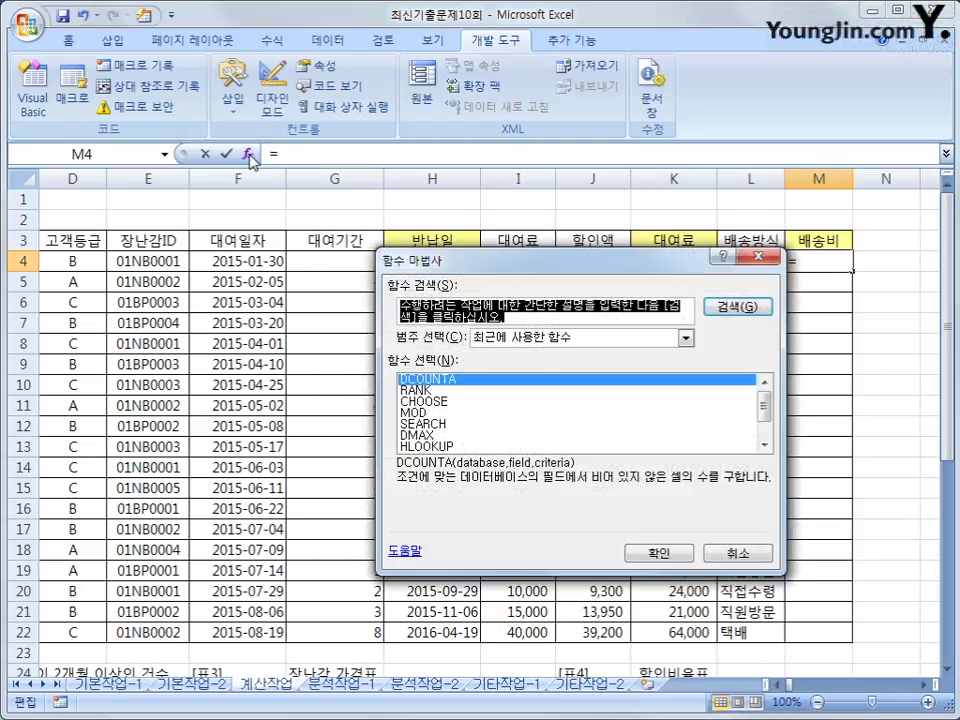
{"action": "left_click", "coordinate": [545, 338]}
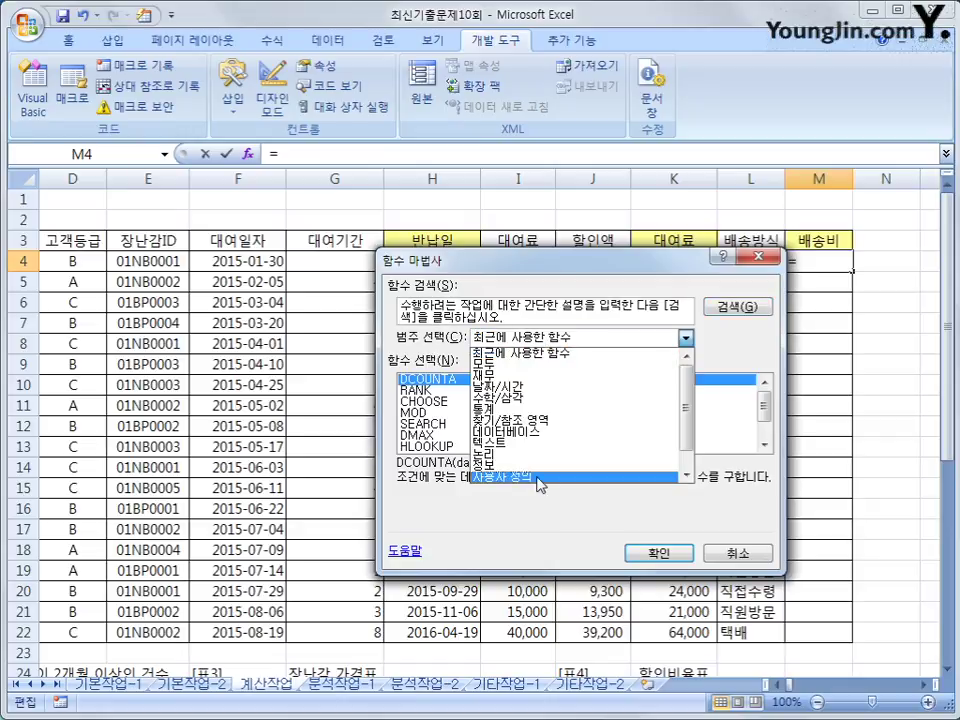
{"action": "left_click", "coordinate": [537, 478]}
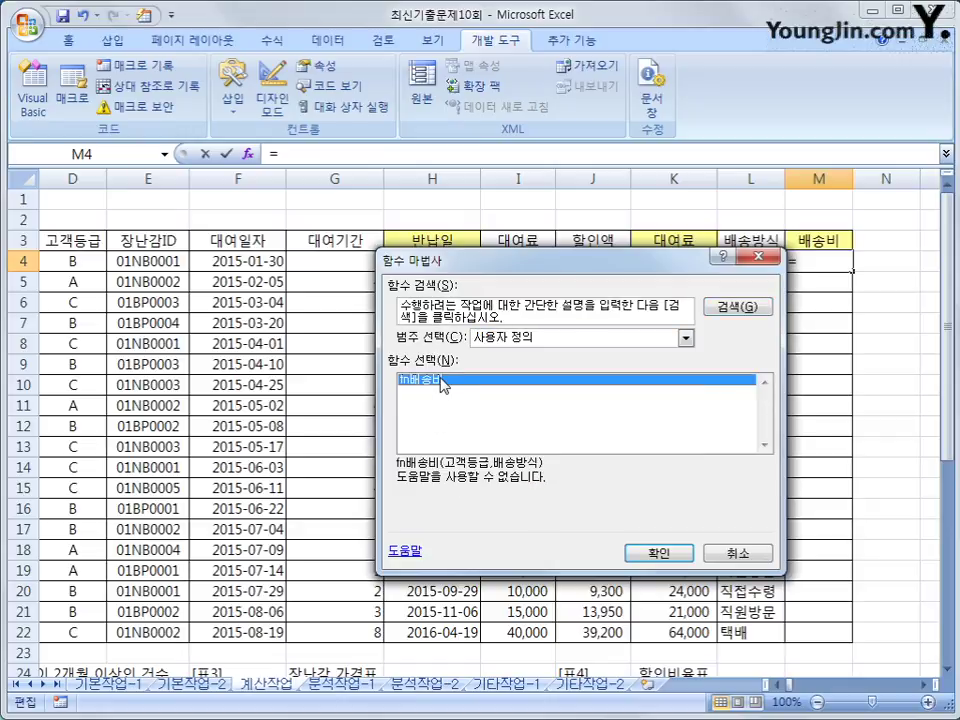
{"action": "left_click", "coordinate": [659, 553]}
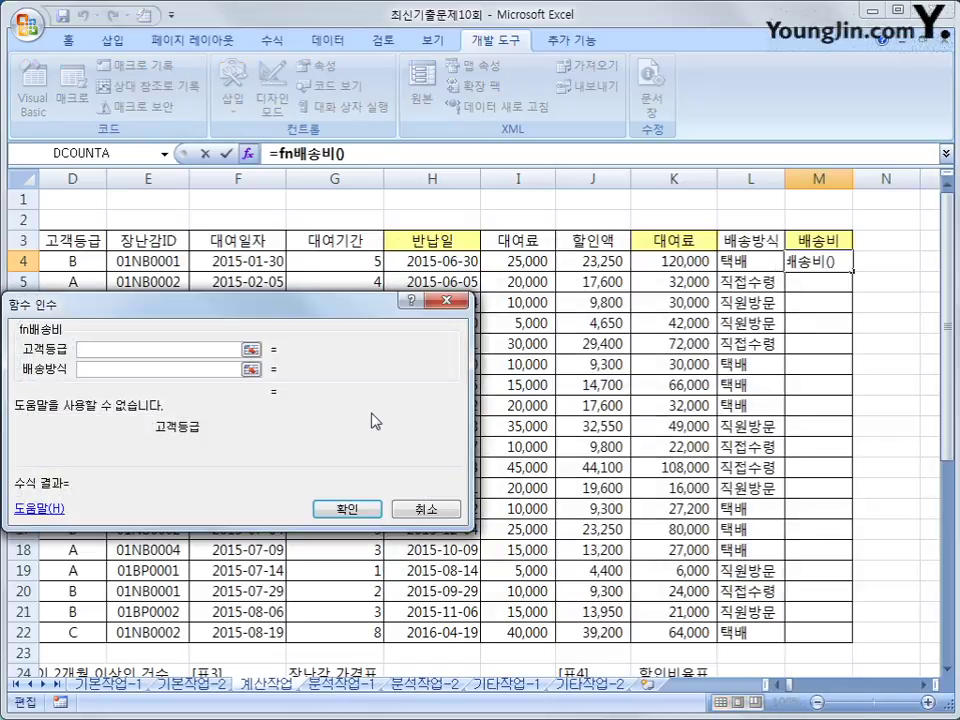
Give fn배송비 D4 as 고객등급 and L4 as 배송방식, and fill the formula down to M22.
{"action": "left_click_drag", "start_coordinate": [372, 421], "coordinate": [579, 469]}
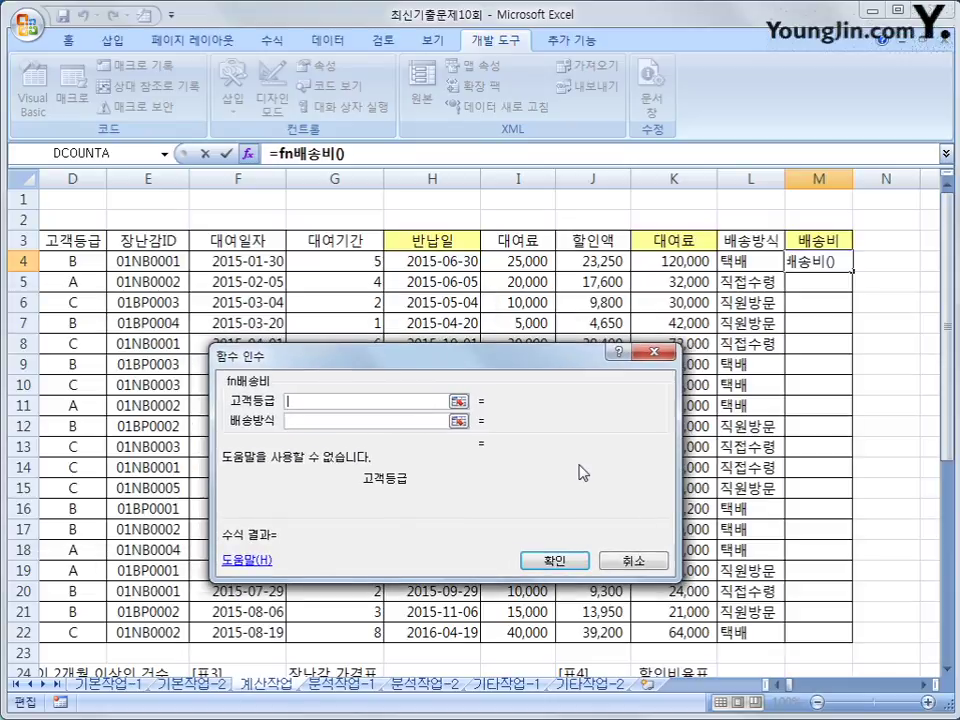
{"action": "left_click", "coordinate": [88, 262]}
{"action": "left_click", "coordinate": [306, 421]}
{"action": "left_click", "coordinate": [741, 263]}
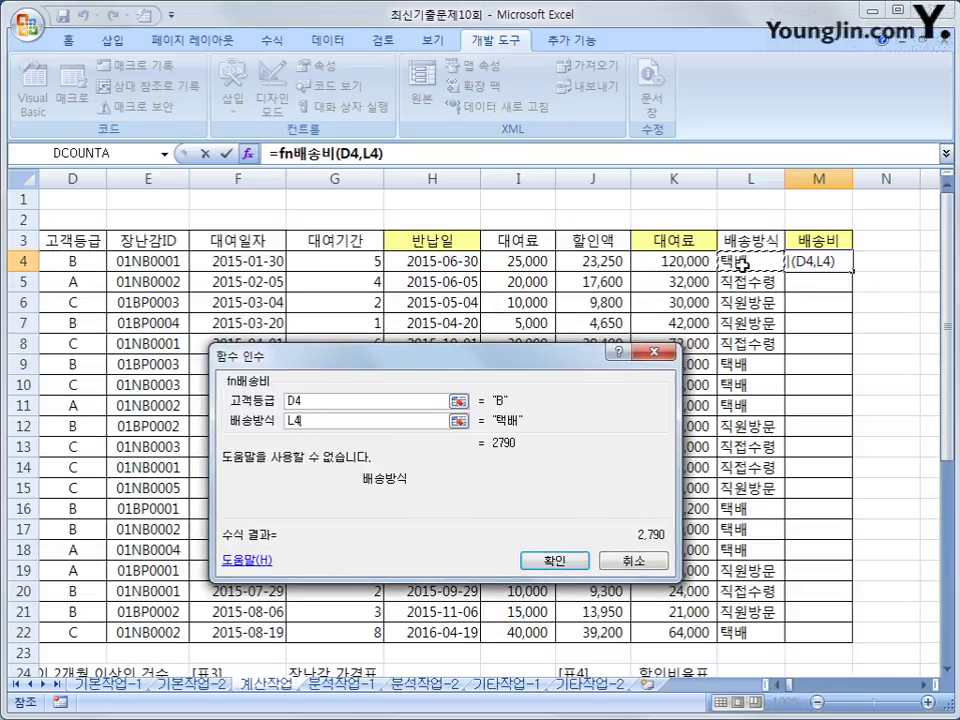
{"action": "left_click", "coordinate": [553, 560]}
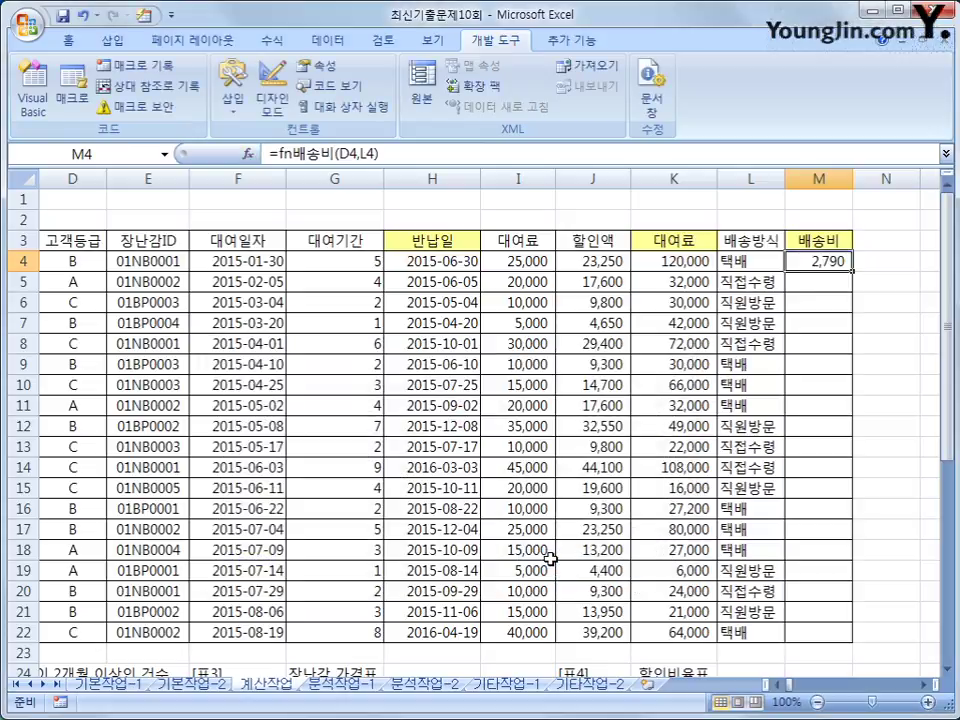
{"action": "left_click_drag", "start_coordinate": [850, 272], "coordinate": [825, 648]}
{"action": "left_click", "coordinate": [826, 263]}
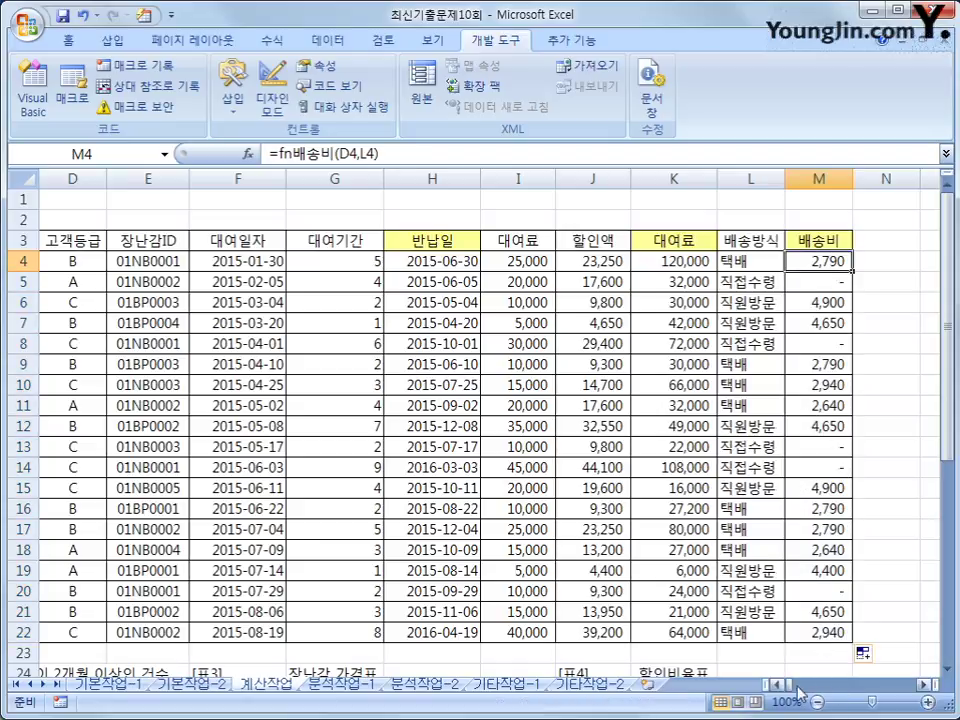
Start the 표2 건수 formula for 택배 in C26 with =sum(if(.
{"action": "scroll", "coordinate": [585, 522], "scroll_direction": "left", "scroll_amount": 3}
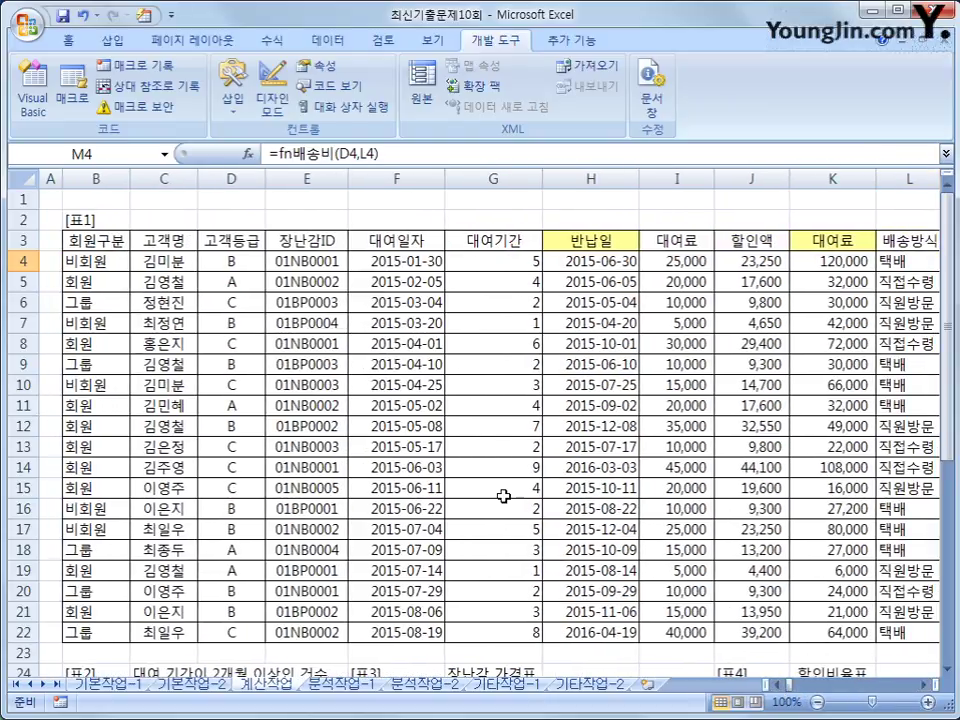
{"action": "scroll", "coordinate": [494, 486], "scroll_direction": "down", "scroll_amount": 3}
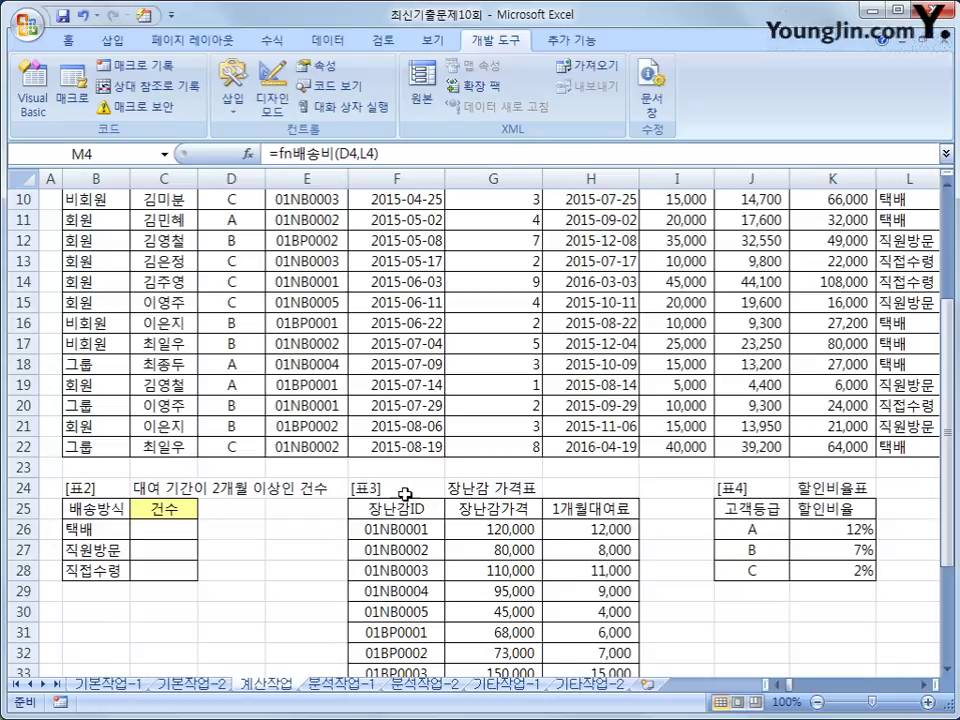
{"action": "scroll", "coordinate": [298, 264], "scroll_direction": "up", "scroll_amount": 3}
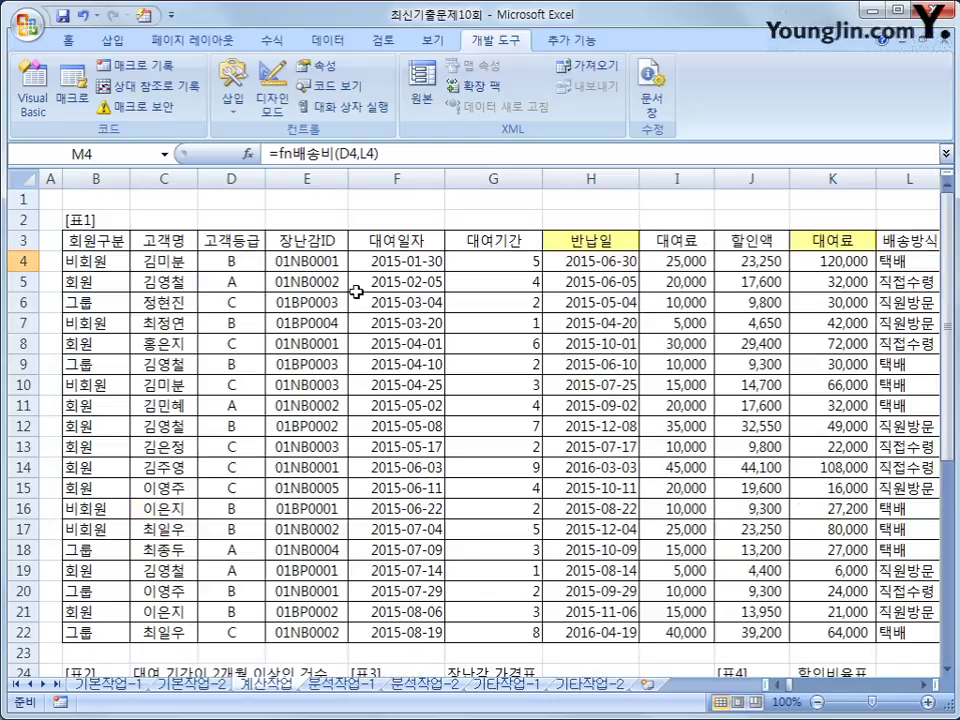
{"action": "left_click", "coordinate": [482, 238]}
{"action": "left_click", "coordinate": [909, 238]}
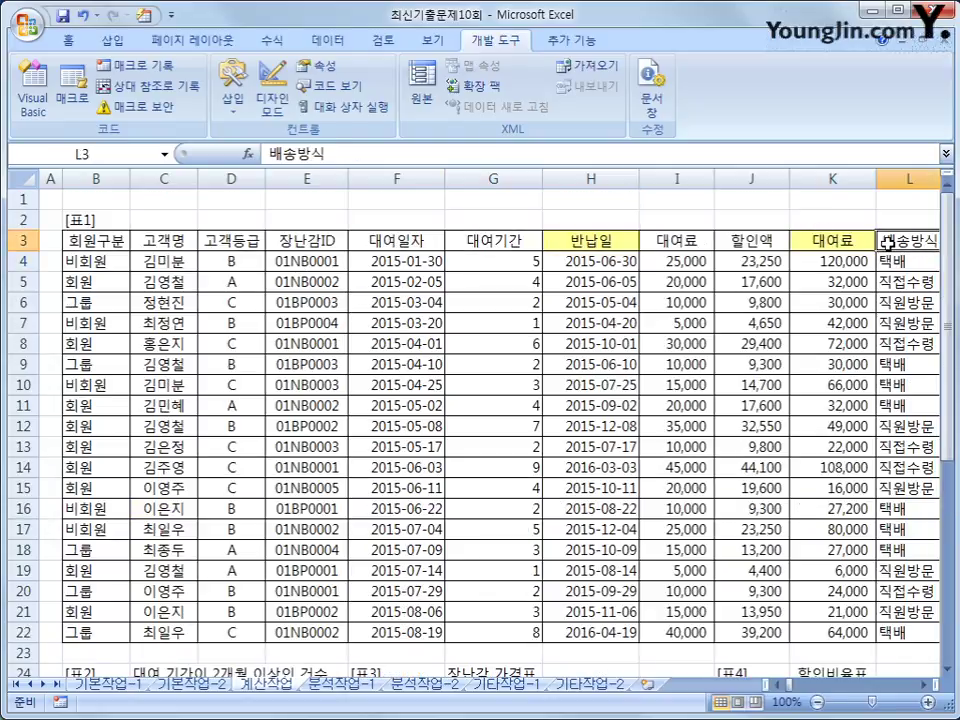
{"action": "scroll", "coordinate": [140, 508], "scroll_direction": "down", "scroll_amount": 2}
{"action": "scroll", "coordinate": [140, 508], "scroll_direction": "down", "scroll_amount": 1}
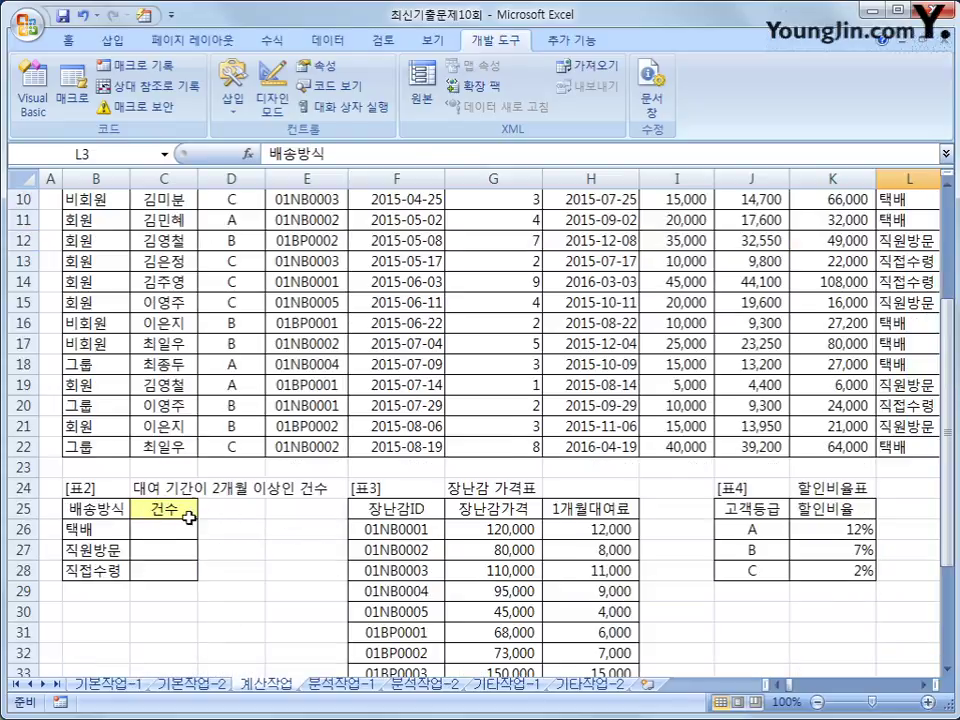
{"action": "left_click", "coordinate": [152, 537]}
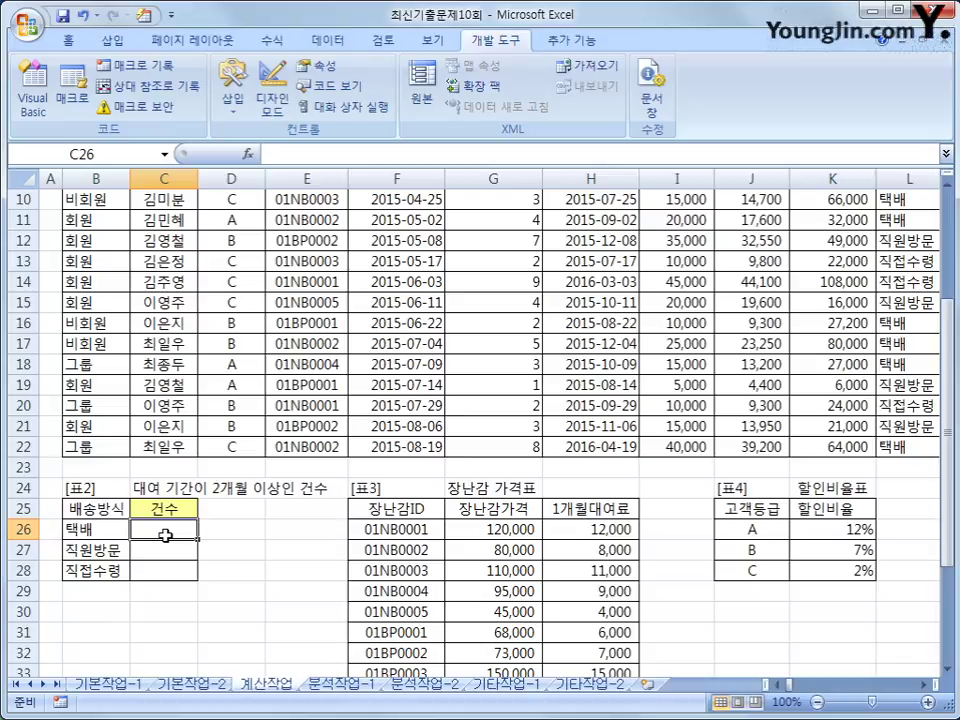
{"action": "type", "text": "=sum("}
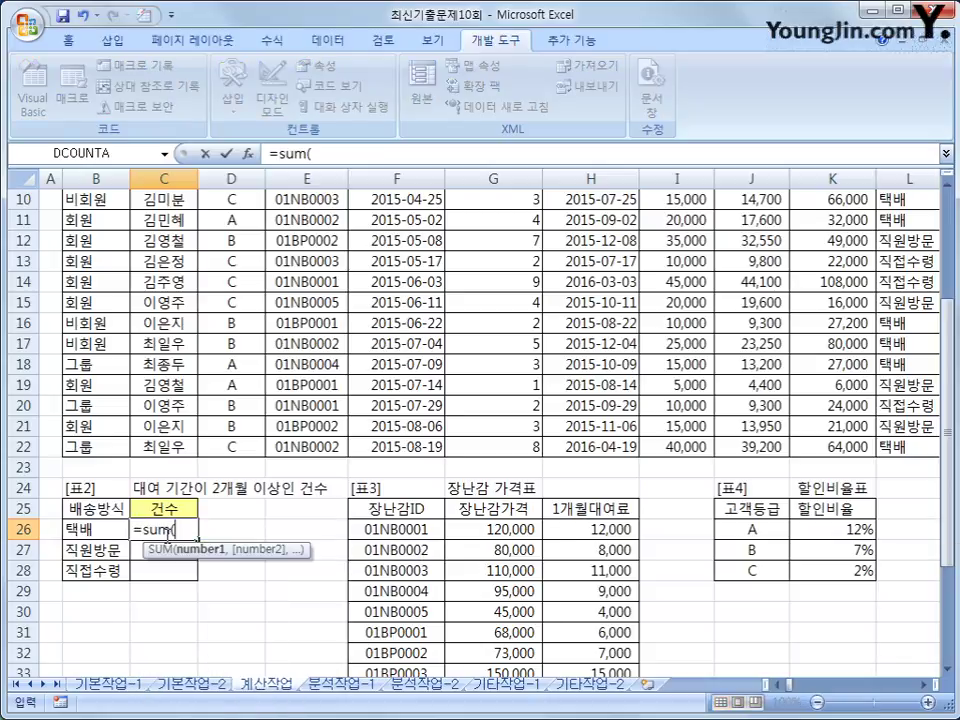
{"action": "type", "text": "if("}
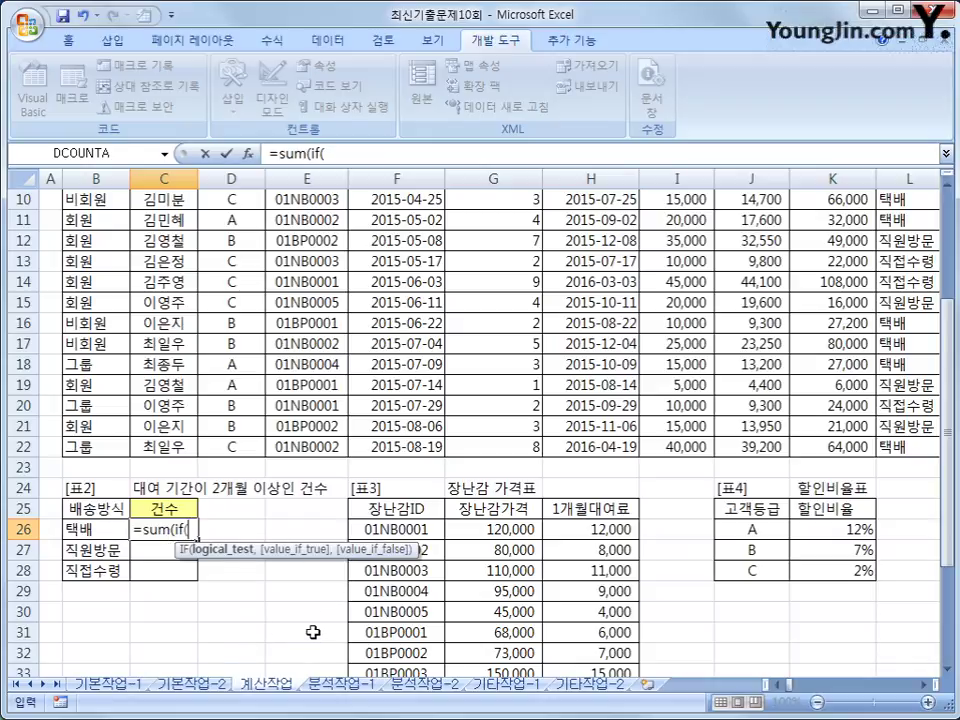
Add the delivery method condition ($L$4:$L$22=B26) with absolute range references, followed by the * operator.
{"action": "scroll", "coordinate": [313, 632], "scroll_direction": "up", "scroll_amount": 3}
{"action": "scroll", "coordinate": [340, 600], "scroll_direction": "down", "scroll_amount": 3}
{"action": "type", "text": "("}
{"action": "scroll", "coordinate": [341, 623], "scroll_direction": "up", "scroll_amount": 3}
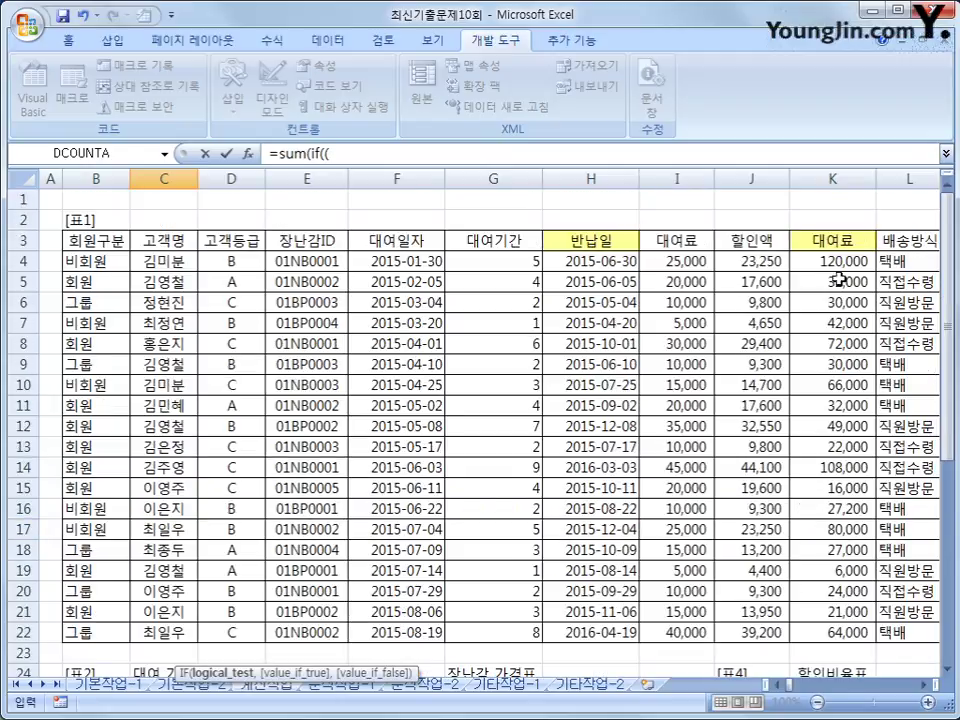
{"action": "left_click_drag", "start_coordinate": [896, 263], "coordinate": [911, 628]}
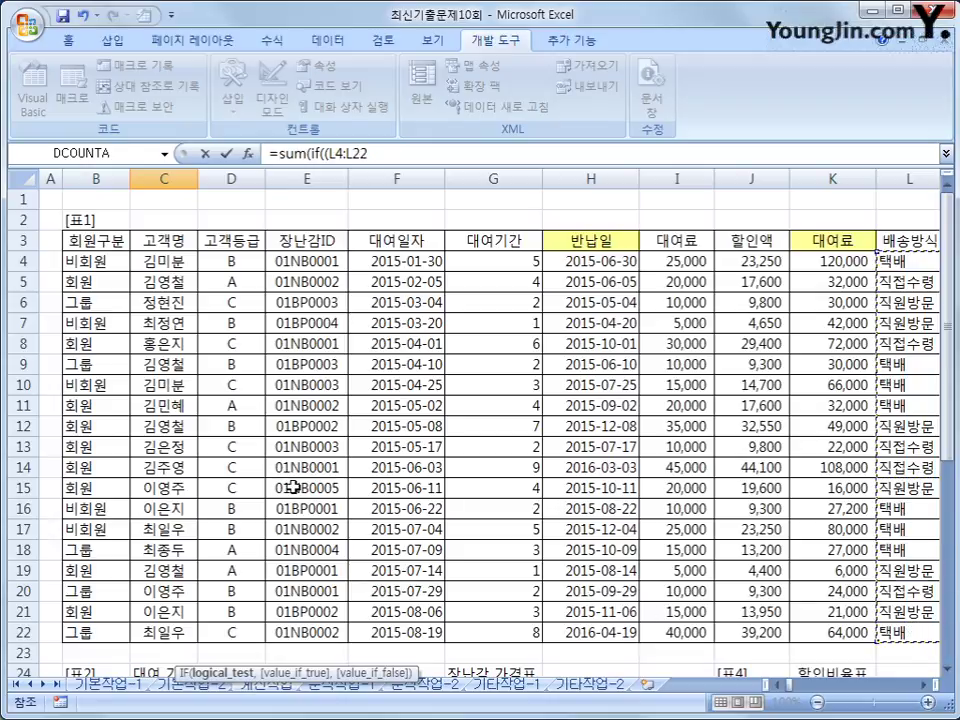
{"action": "key", "text": "F4"}
{"action": "scroll", "coordinate": [292, 487], "scroll_direction": "down", "scroll_amount": 5}
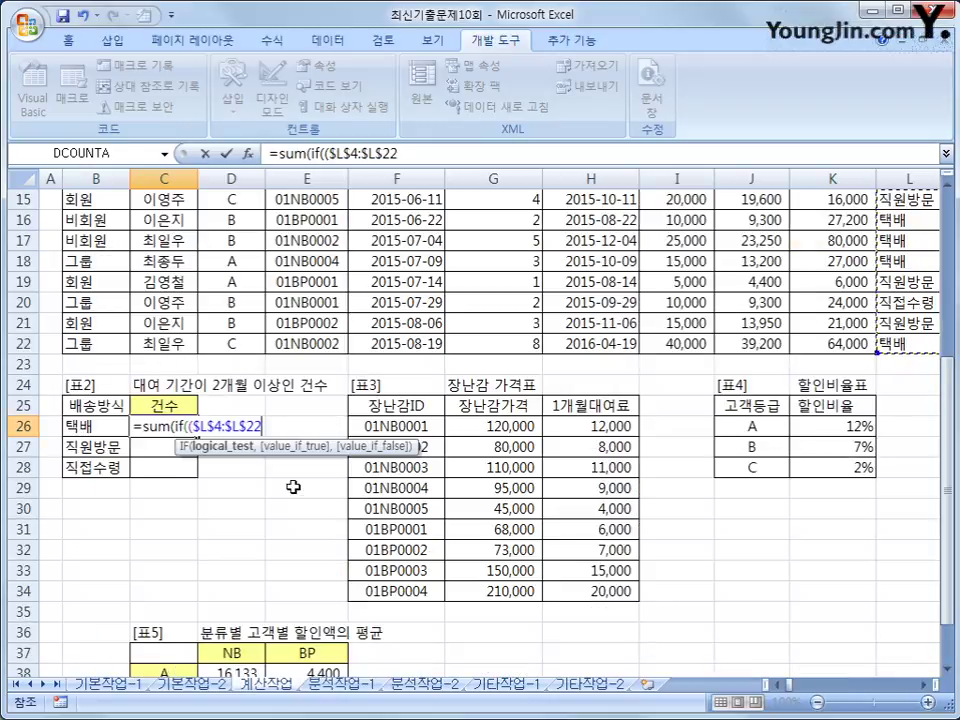
{"action": "type", "text": "="}
{"action": "left_click", "coordinate": [64, 426]}
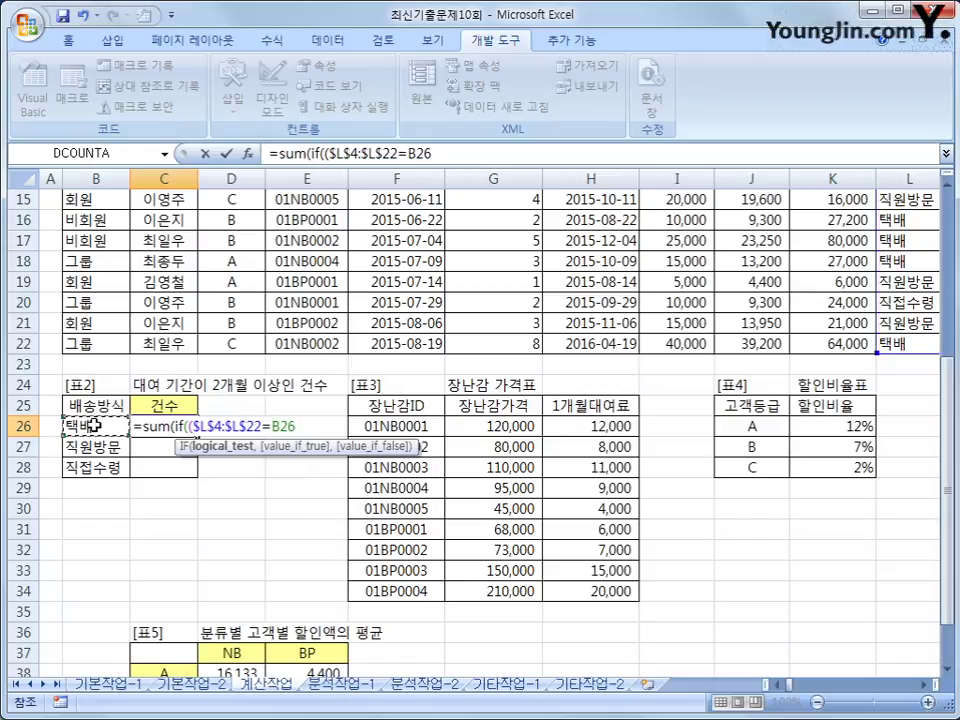
{"action": "type", "text": ")*"}
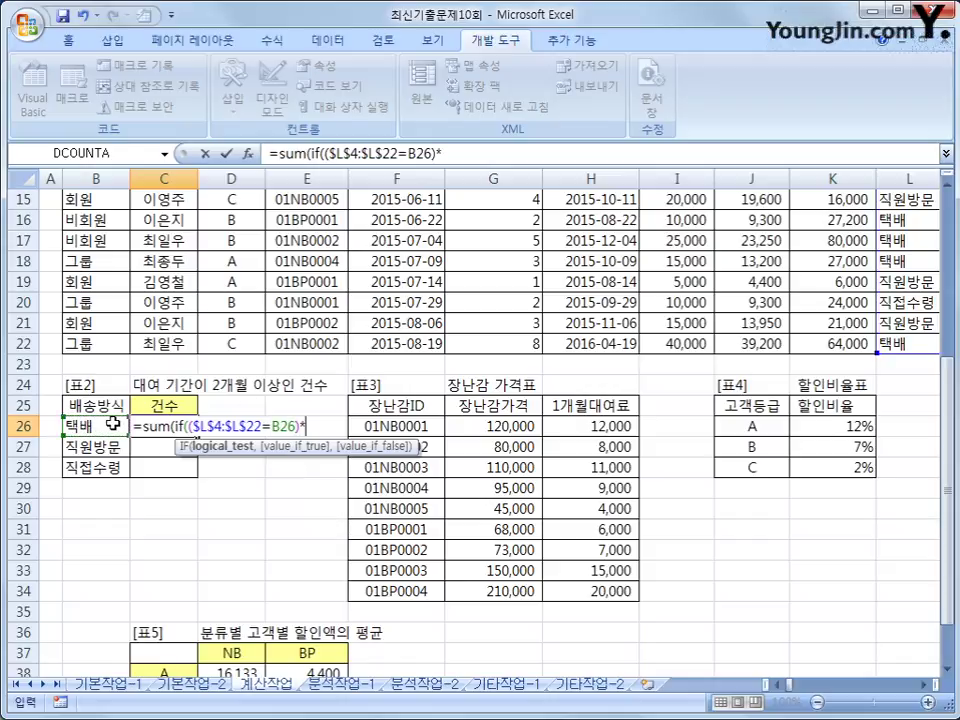
Add the rental period condition ($G$4:$G$22>=2) with absolute range references.
{"action": "type", "text": "("}
{"action": "scroll", "coordinate": [276, 285], "scroll_direction": "up", "scroll_amount": 5}
{"action": "left_click", "coordinate": [529, 262]}
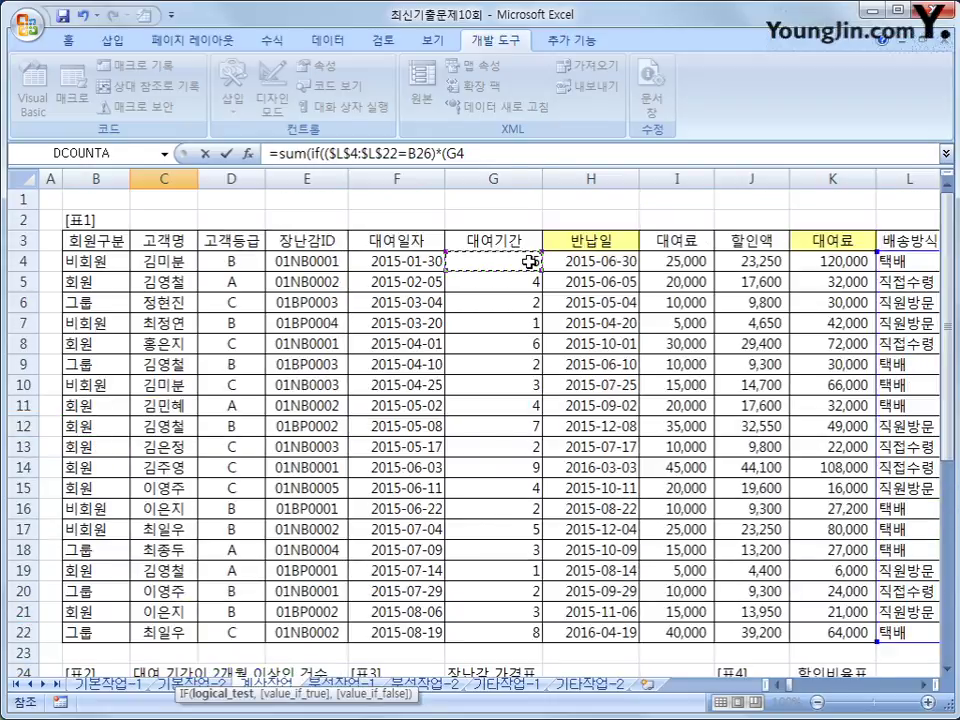
{"action": "left_click_drag", "start_coordinate": [529, 262], "coordinate": [529, 635]}
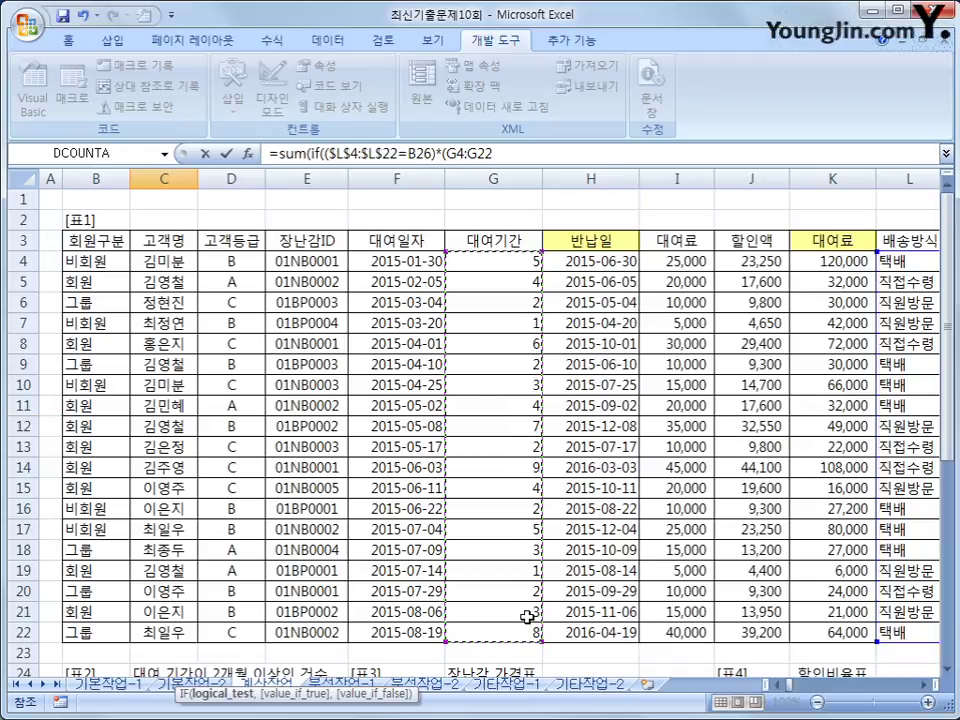
{"action": "key", "text": "F4"}
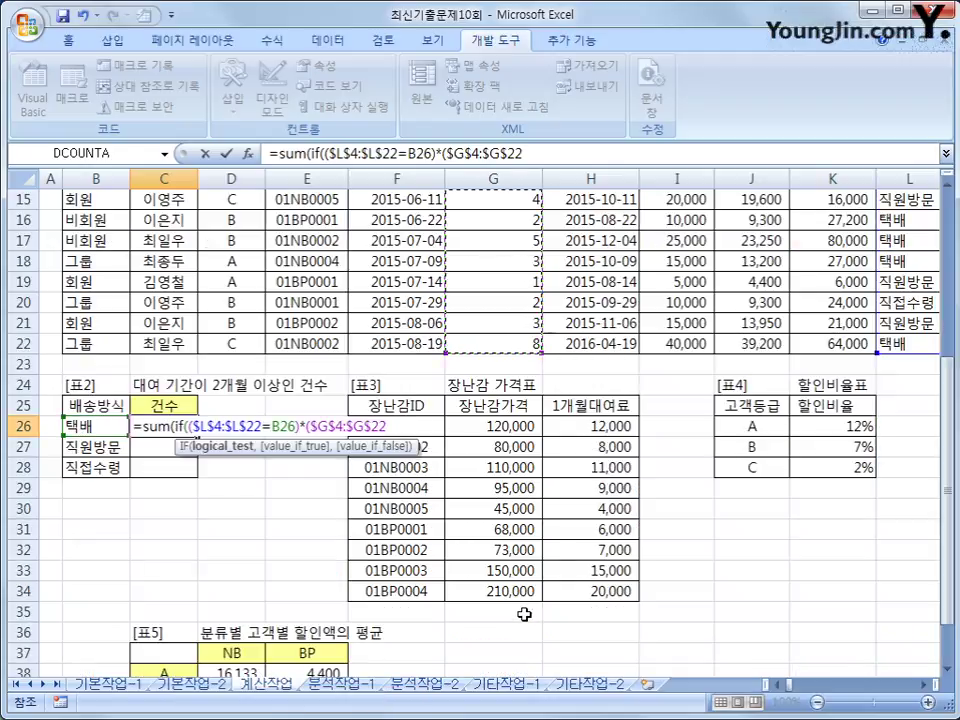
{"action": "type", "text": ">"}
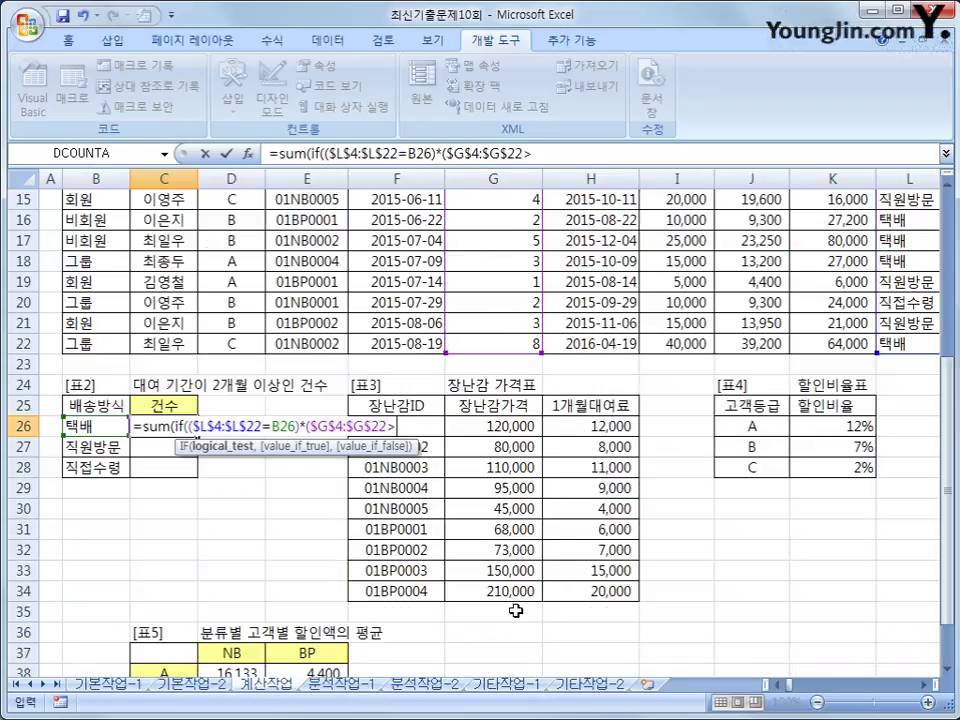
{"action": "type", "text": "=2)"}
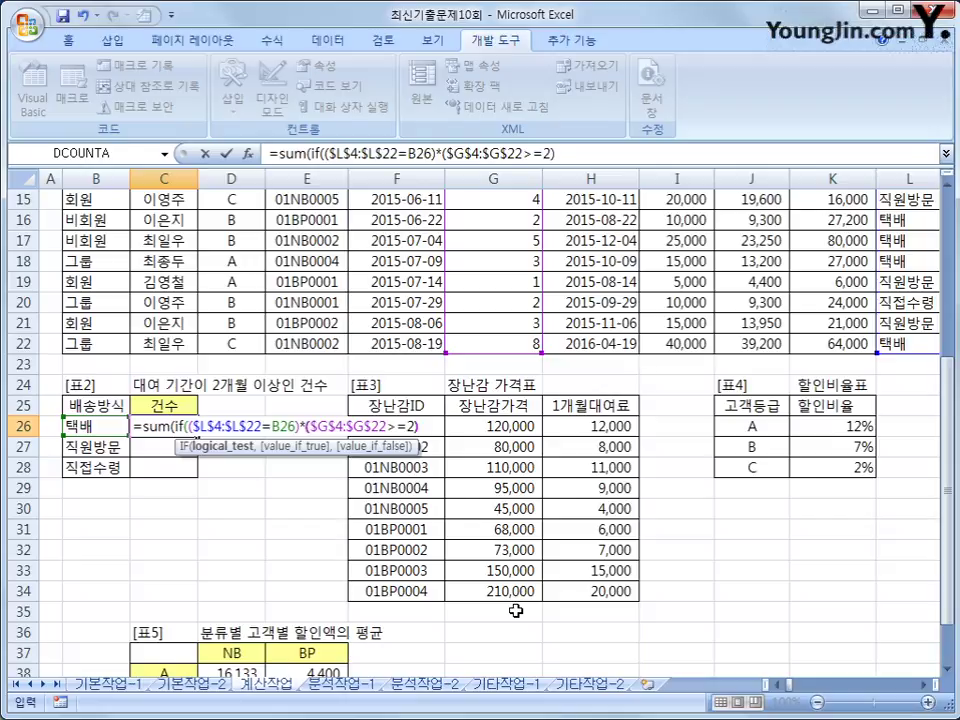
Complete the IF with 1 when true and 0 when false, and enter C26 as an array formula.
{"action": "type", "text": ","}
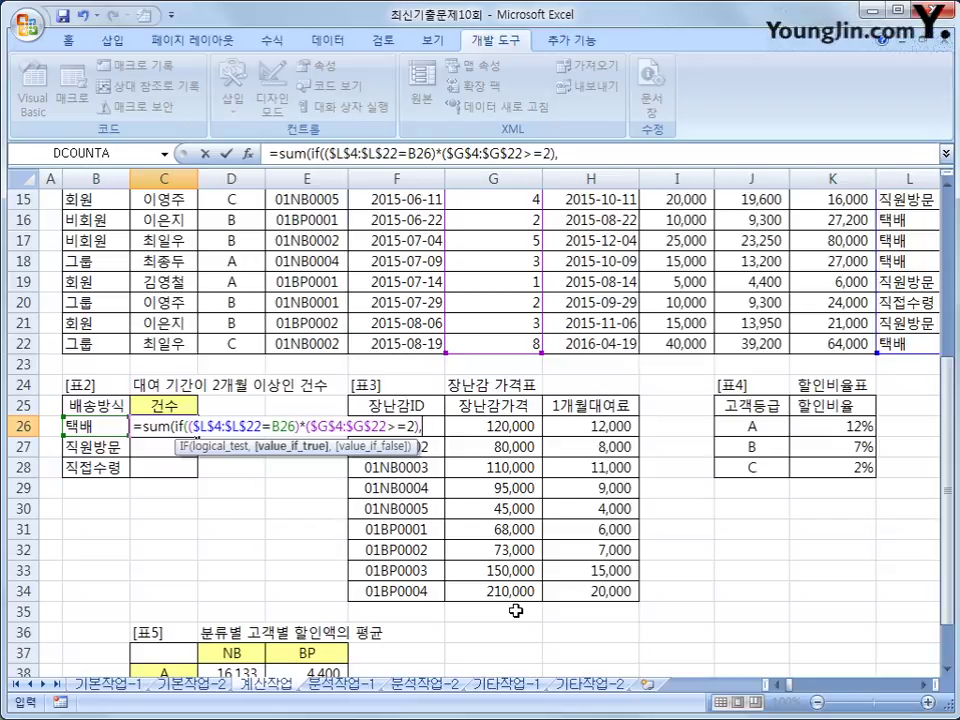
{"action": "type", "text": "1,"}
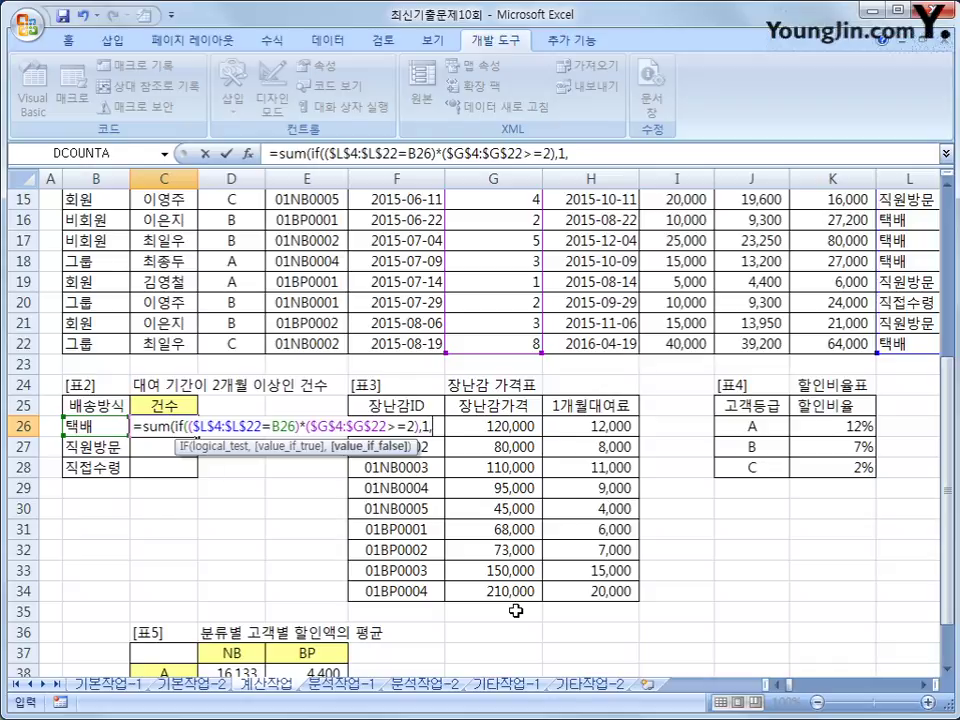
{"action": "type", "text": "0)"}
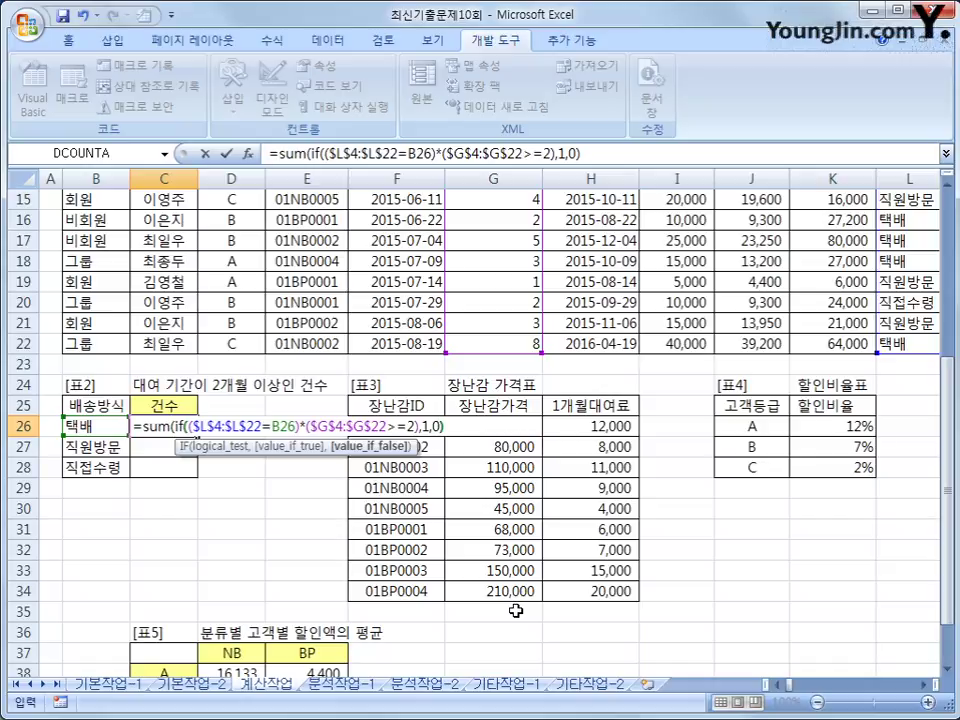
{"action": "type", "text": ")"}
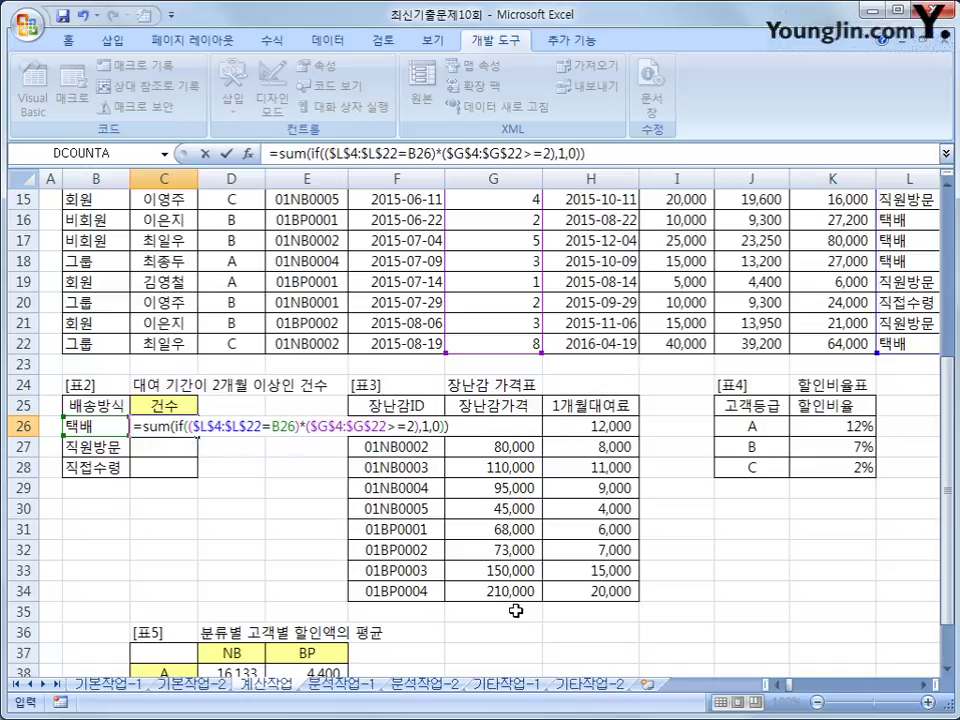
{"action": "key", "text": "ctrl+shift+Return"}
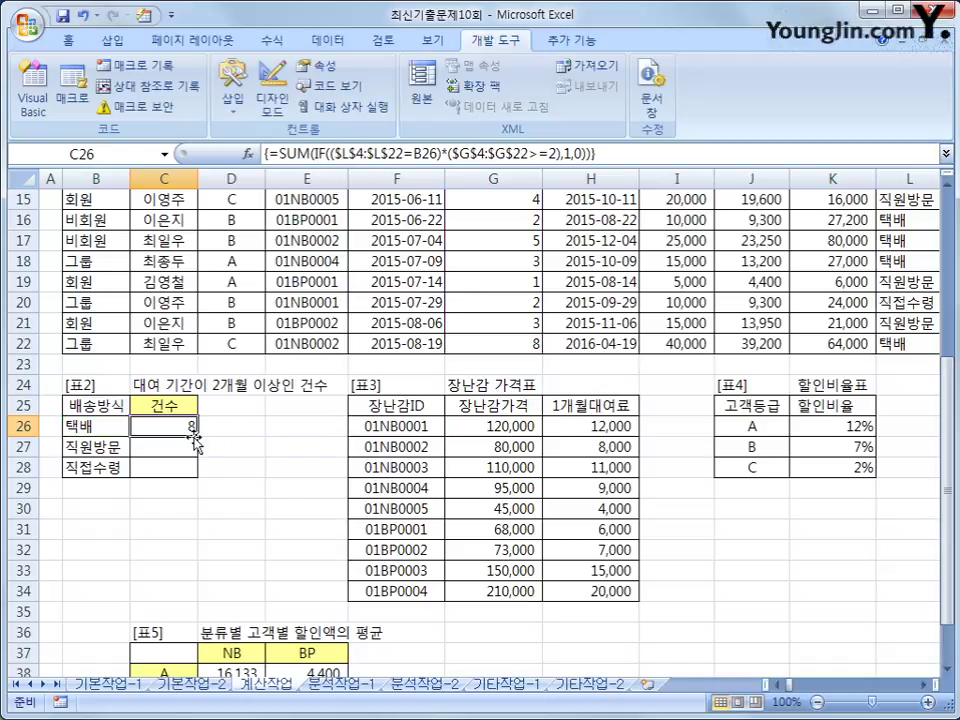
Fill the 건수 array formula from C26 down to C28 and check the copied formulas.
{"action": "left_click_drag", "start_coordinate": [195, 435], "coordinate": [197, 470]}
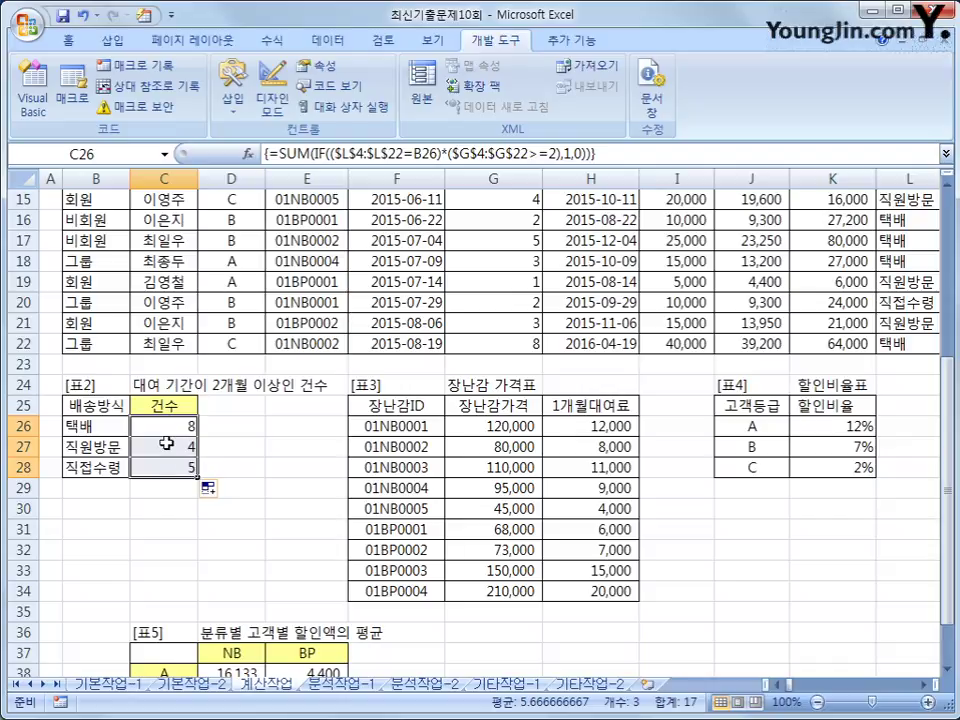
{"action": "left_click", "coordinate": [166, 445]}
{"action": "left_click", "coordinate": [167, 465]}
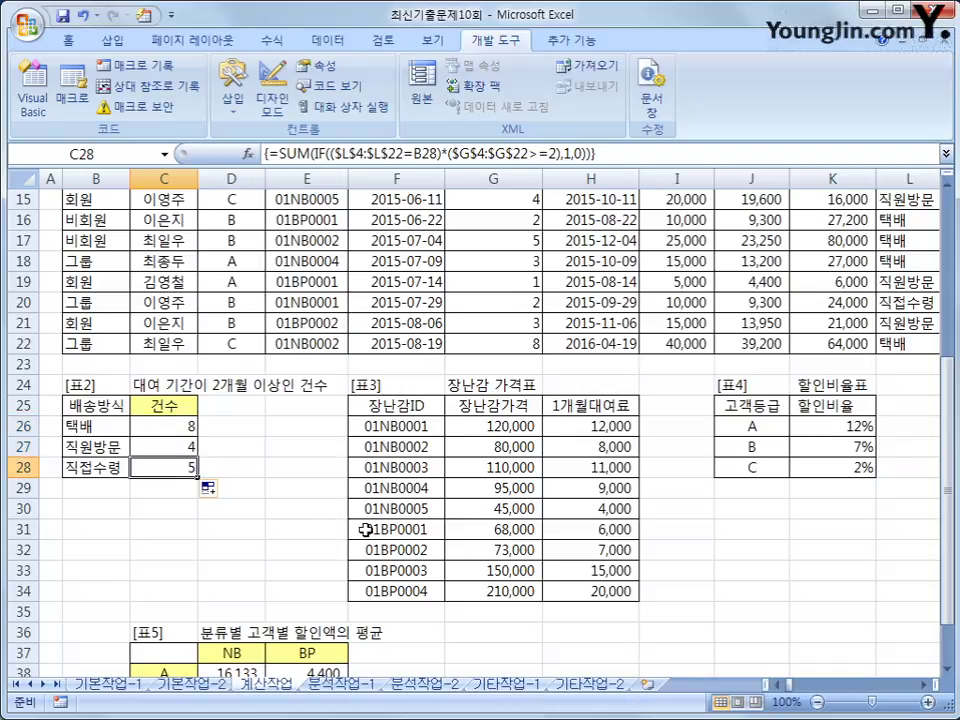
Open the 기본작업-1 sheet.
{"action": "scroll", "coordinate": [366, 530], "scroll_direction": "up", "scroll_amount": 5}
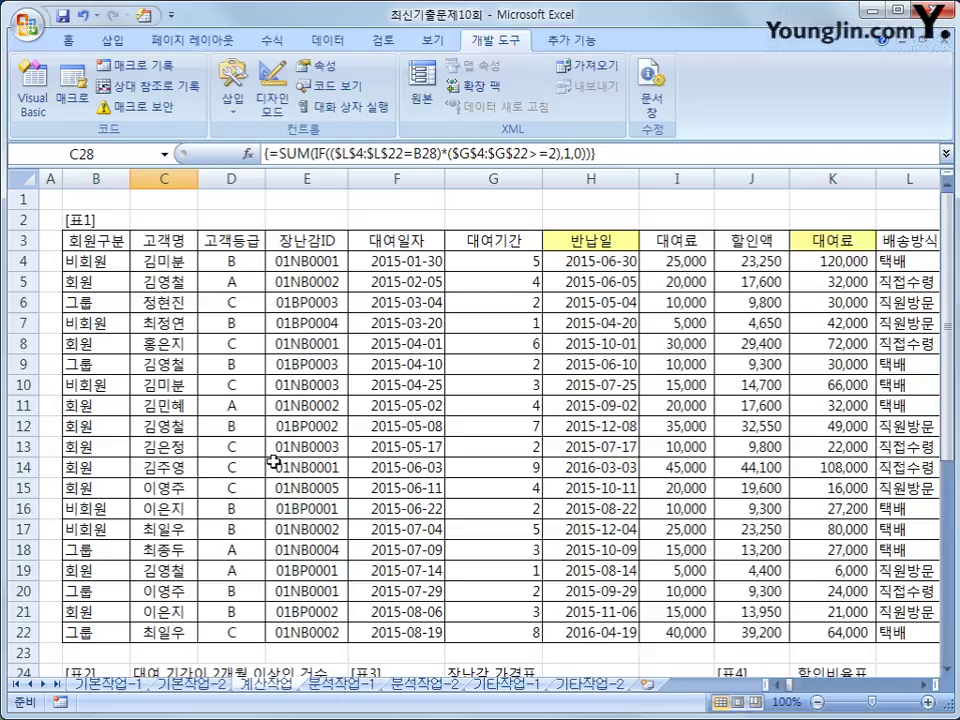
{"action": "left_click", "coordinate": [108, 686]}
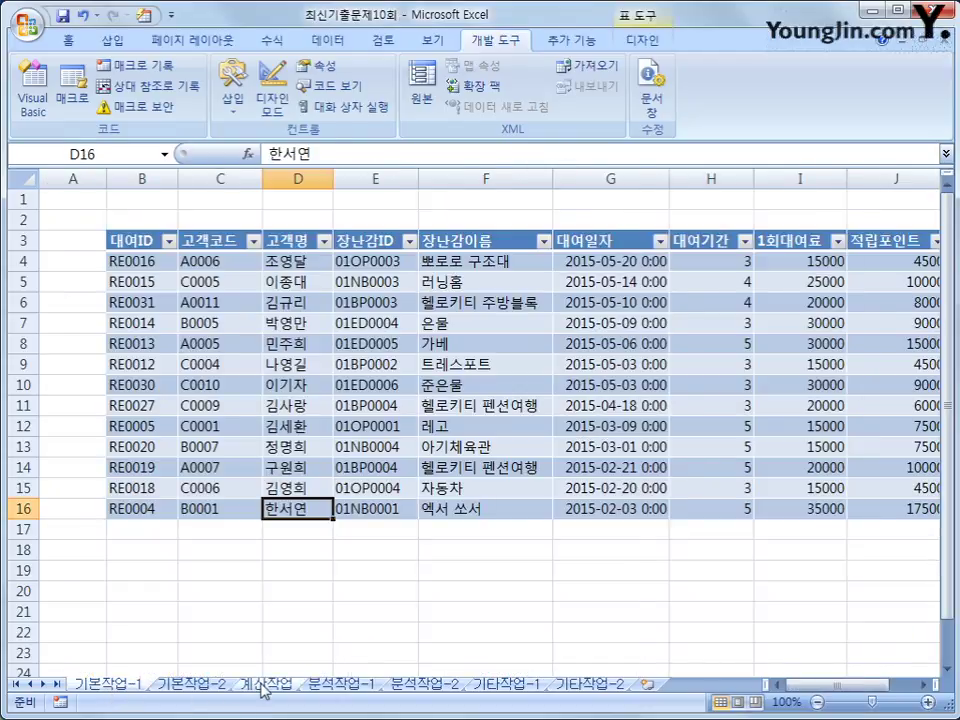